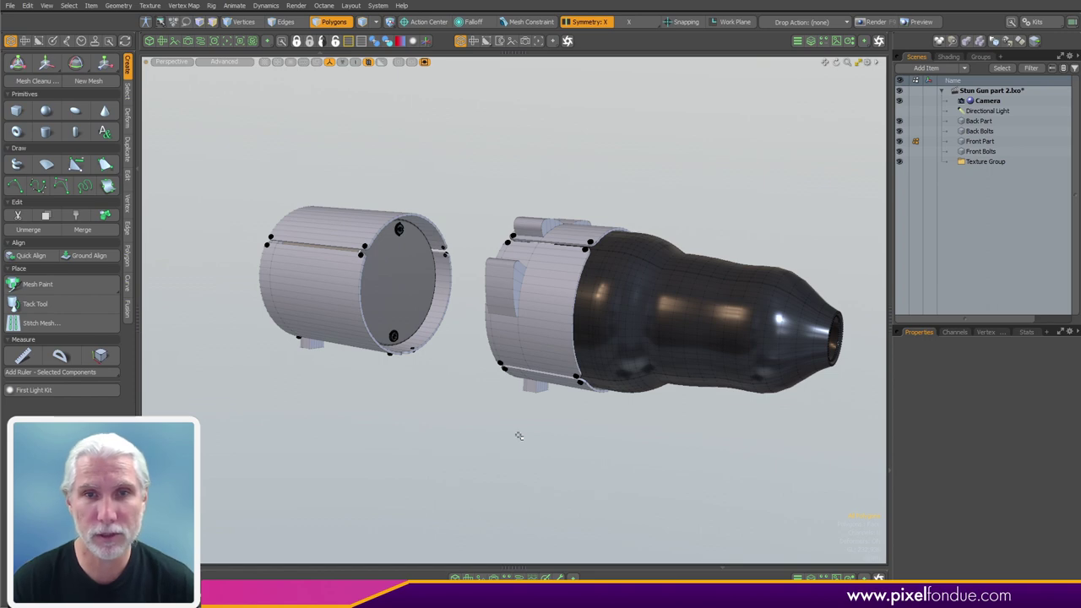
Switch to the browser's ArtStation page and examine the copper coil section between the two housings in the Prey stun gun reference
left_click_drag(514, 433, 578, 461, "alt")
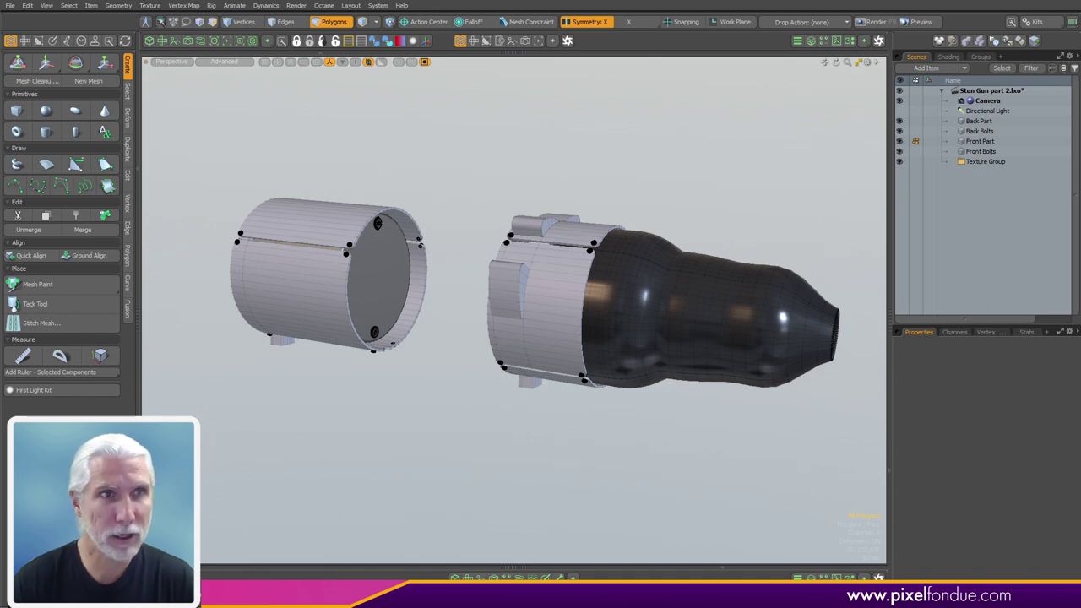
left_click_drag(1, 3, 591, 2)
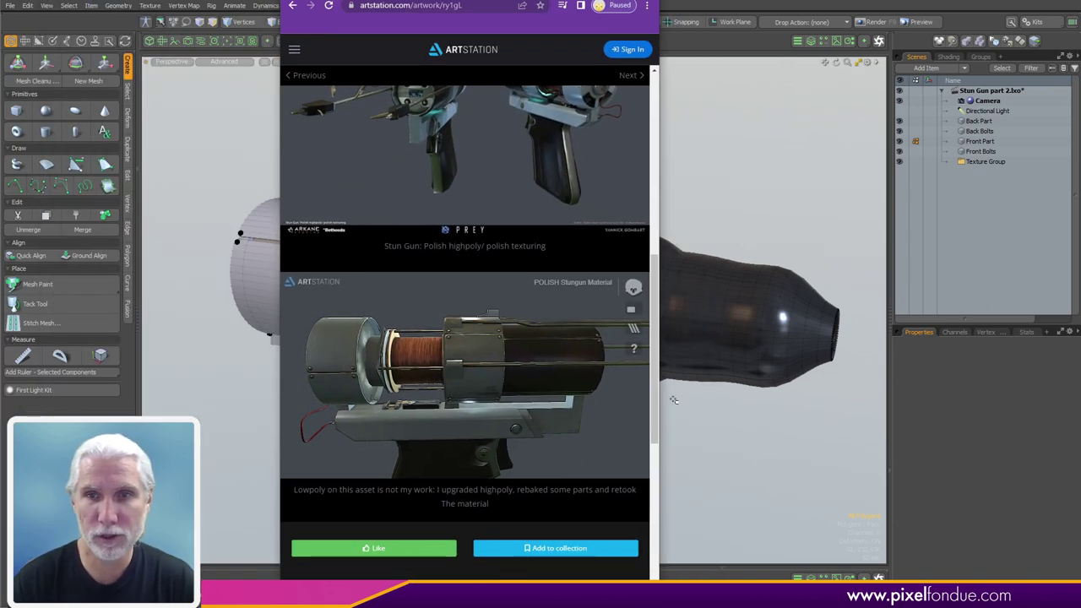
left_click_drag(661, 408, 794, 410)
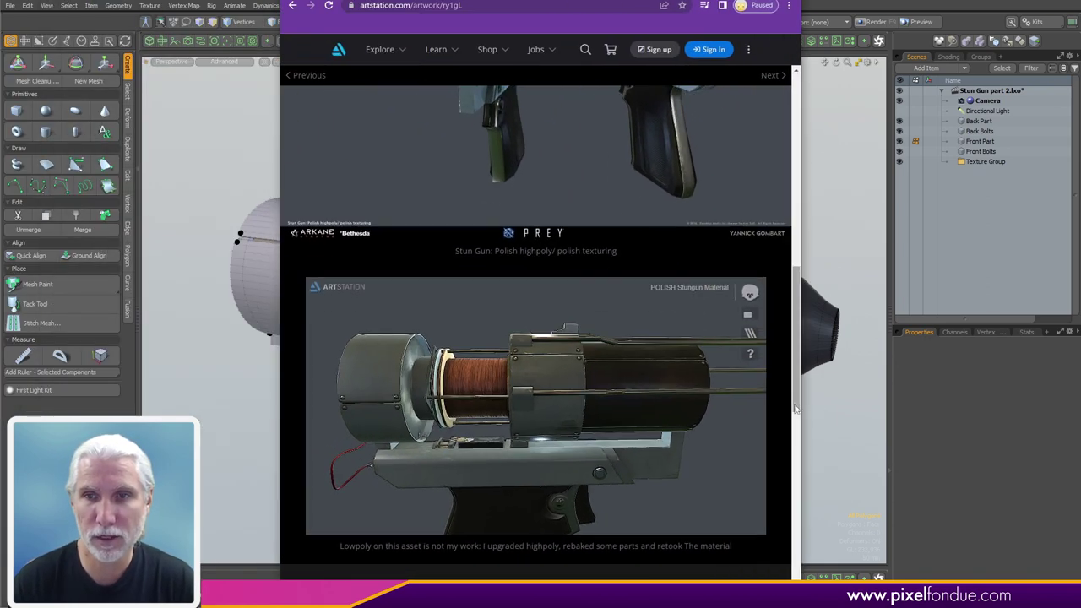
mouse_move(635, 415)
left_mouse_down()
mouse_move(555, 425)
mouse_move(463, 415)
mouse_move(630, 420)
left_mouse_up()
left_click_drag(796, 293, 831, 315)
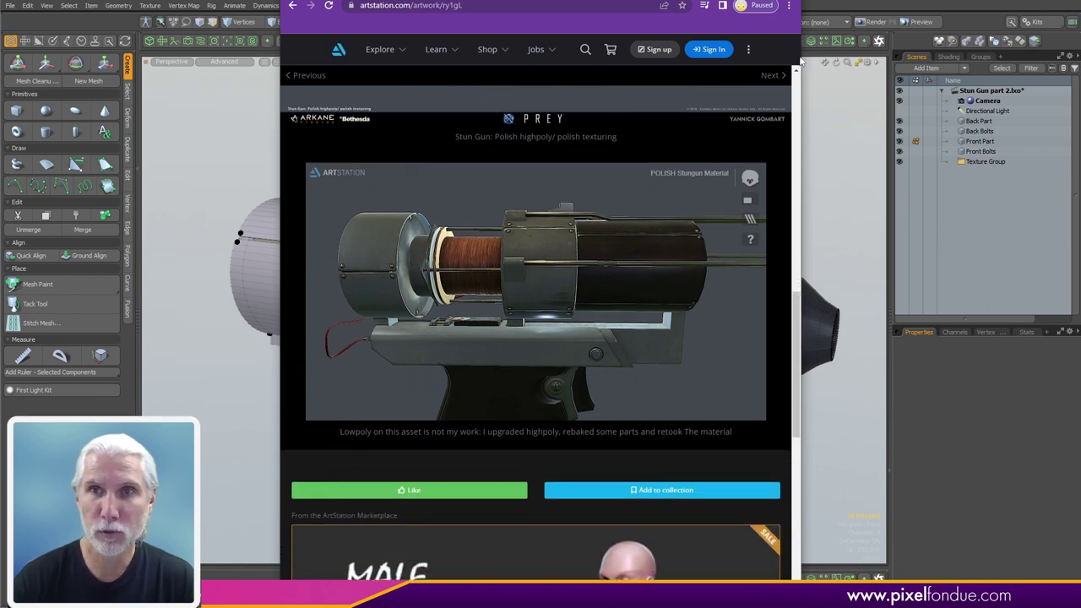
left_click_drag(801, 122, 764, 124)
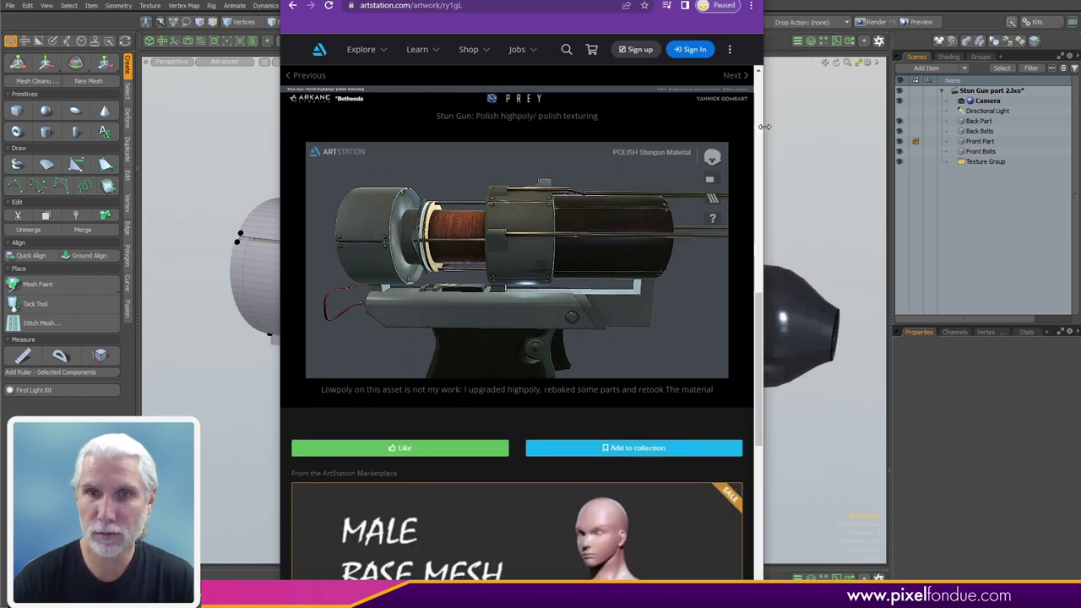
left_click_drag(668, 2, 0, 4)
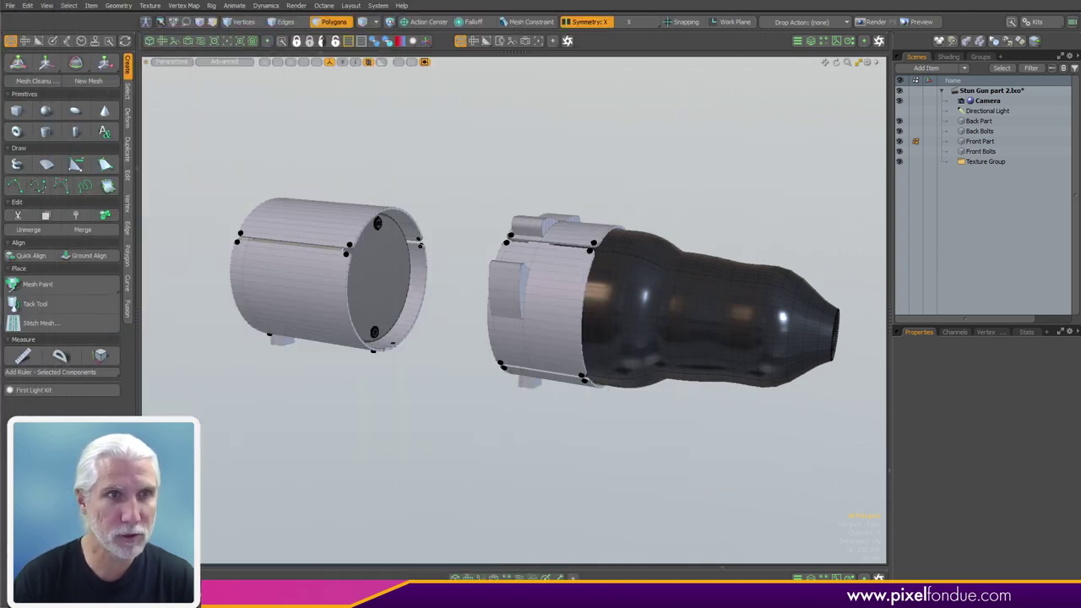
middle_click_drag(440, 346, 569, 394)
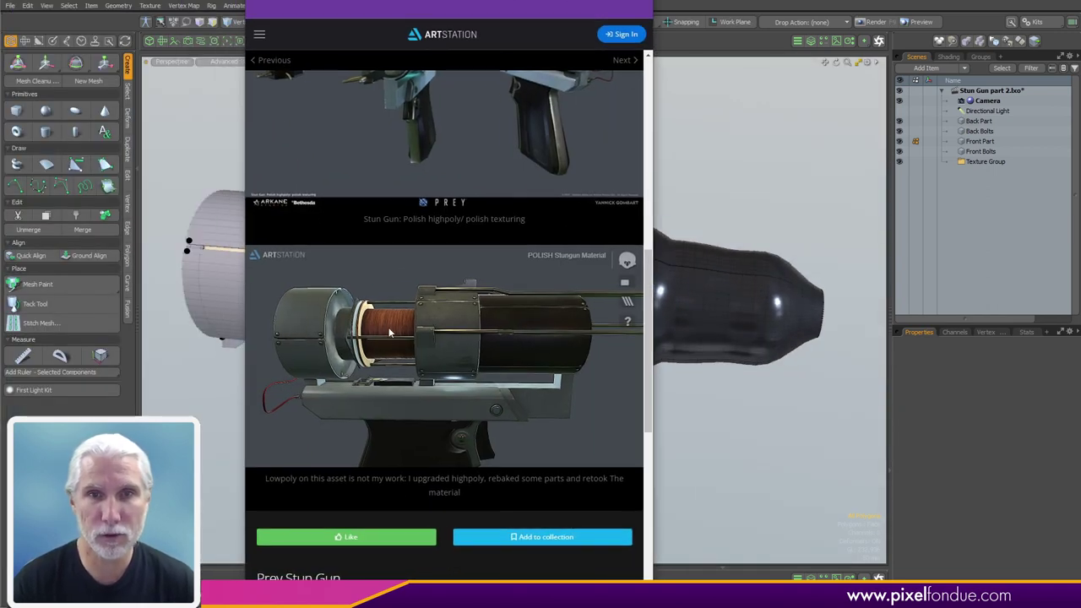
left_click_drag(389, 332, 430, 294)
scroll(430, 294, "down", 2)
scroll(422, 304, "up", 5)
left_click_drag(395, 346, 340, 343)
scroll(508, 330, "down", 3)
mouse_move(509, 341)
left_mouse_down()
mouse_move(380, 344)
mouse_move(498, 344)
left_mouse_up()
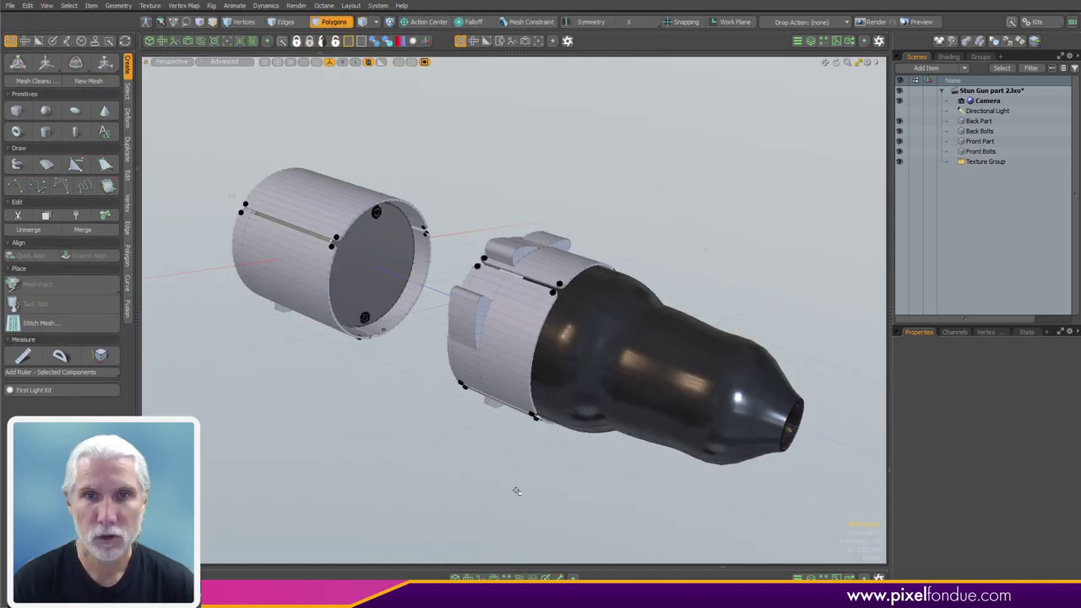
Hide the Front Part and Front Bolts meshes and frame the open end of the back part
left_click_drag(529, 478, 528, 452, "alt")
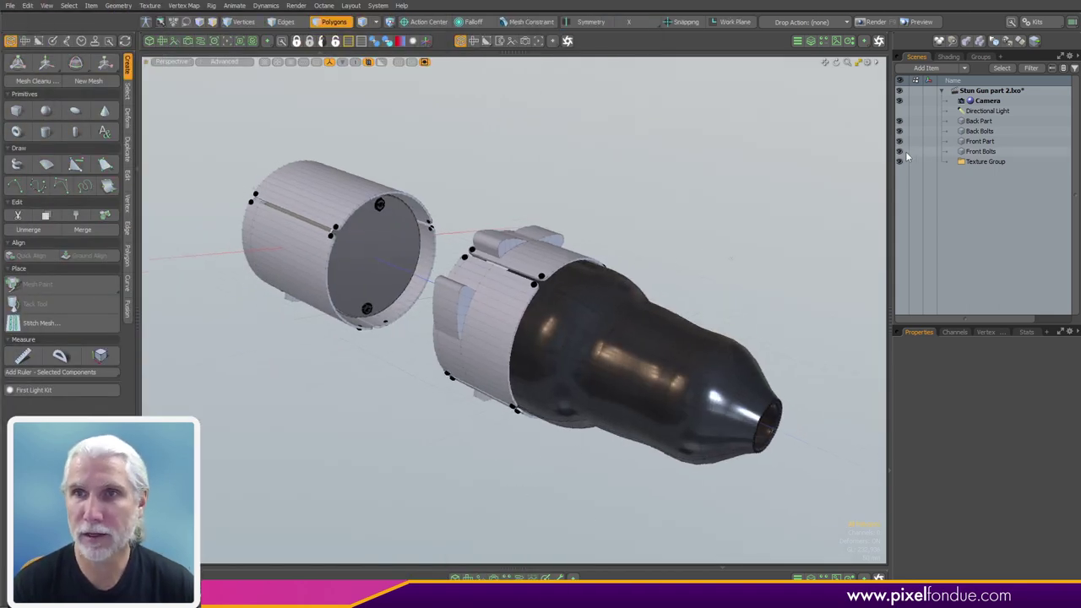
left_click_drag(903, 153, 904, 143)
left_click_drag(502, 260, 533, 259, "alt+shift")
left_click_drag(397, 255, 477, 278, "ctrl+alt")
mouse_move(477, 278)
left_mouse_down("ctrl+alt")
mouse_move(463, 278)
mouse_move(479, 273)
left_mouse_up("ctrl+alt")
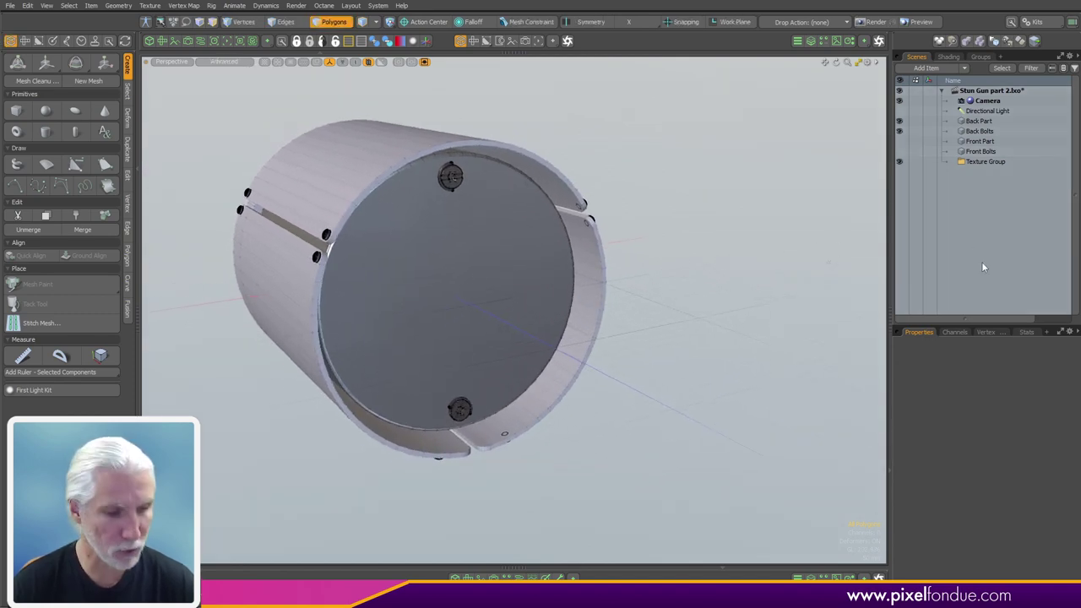
Add a new mesh item above Texture Group and name it Middle Part Copper Coil
key("n")
left_click_drag(969, 172, 994, 160)
key("F2")
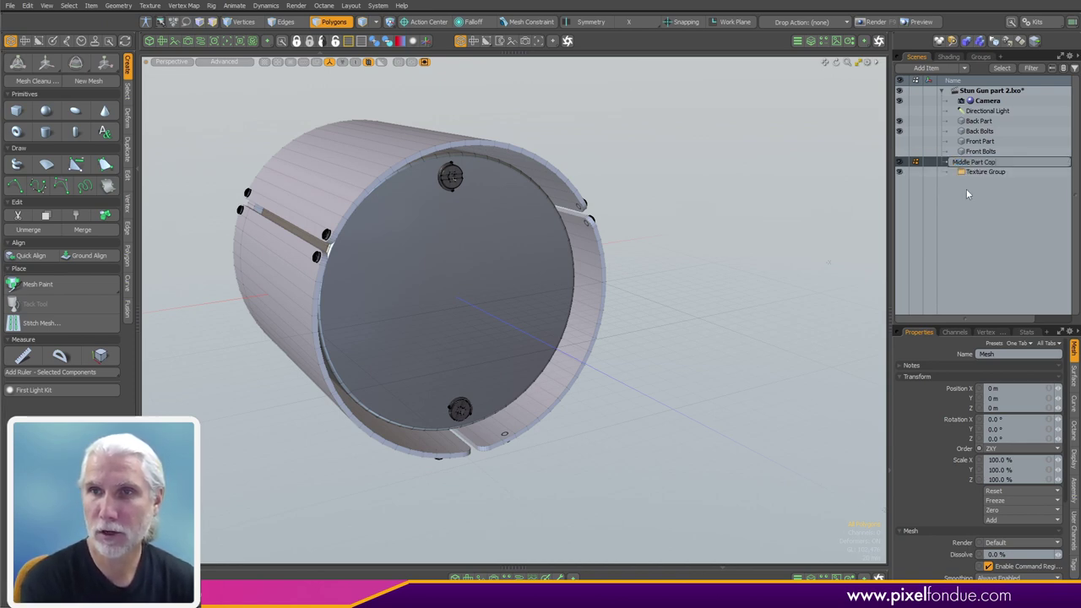
type("per Coil")
key("Return")
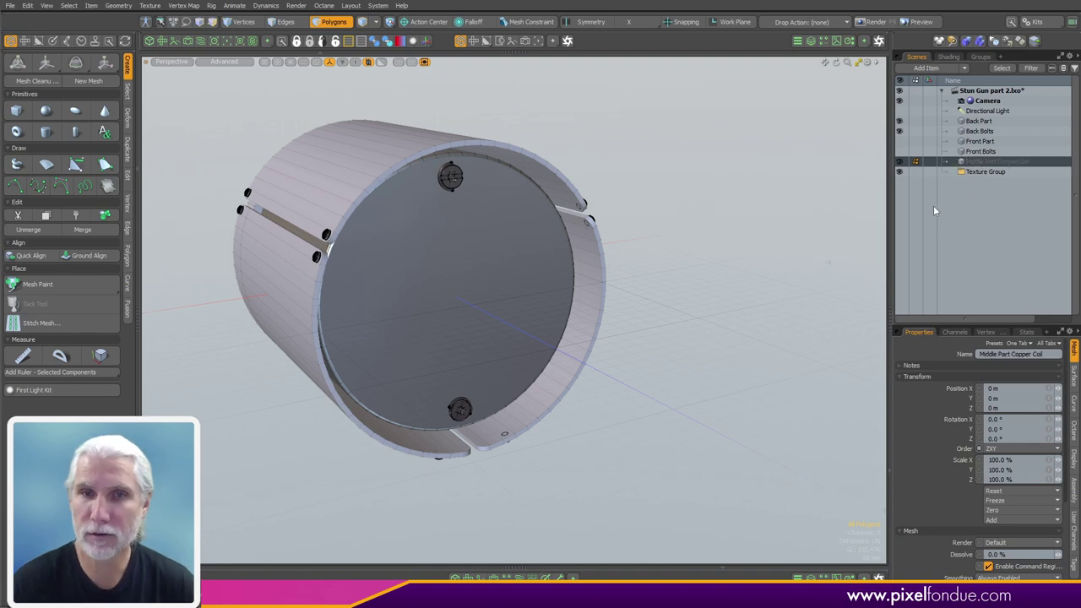
Draw a cube about 238 mm per side in front of the back part's end disc, with 12 × 12 × 1 segments
left_click(18, 111)
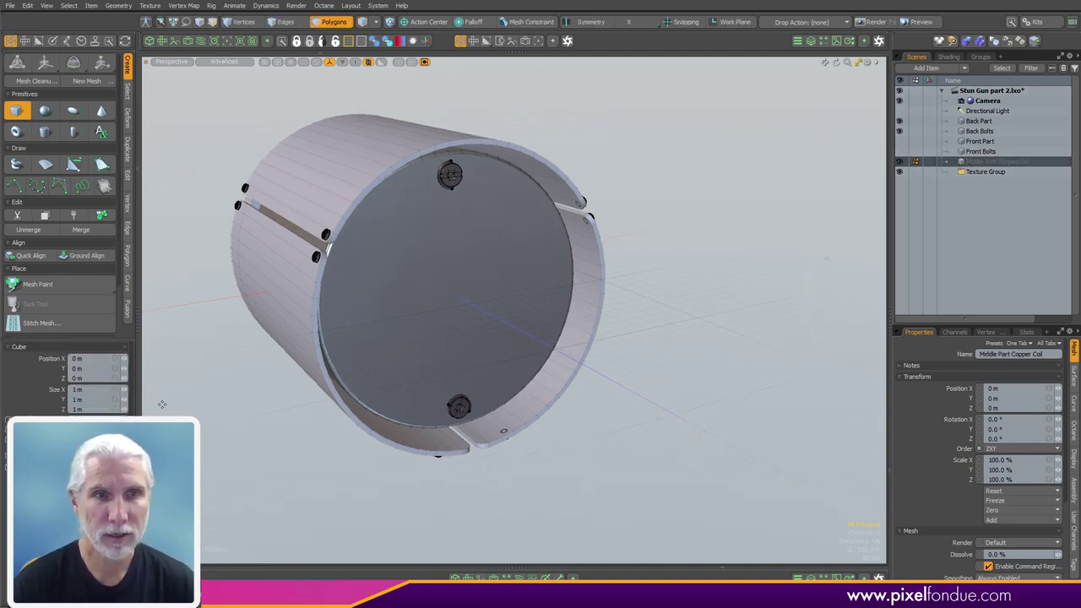
left_click_drag(241, 399, 505, 391, "alt")
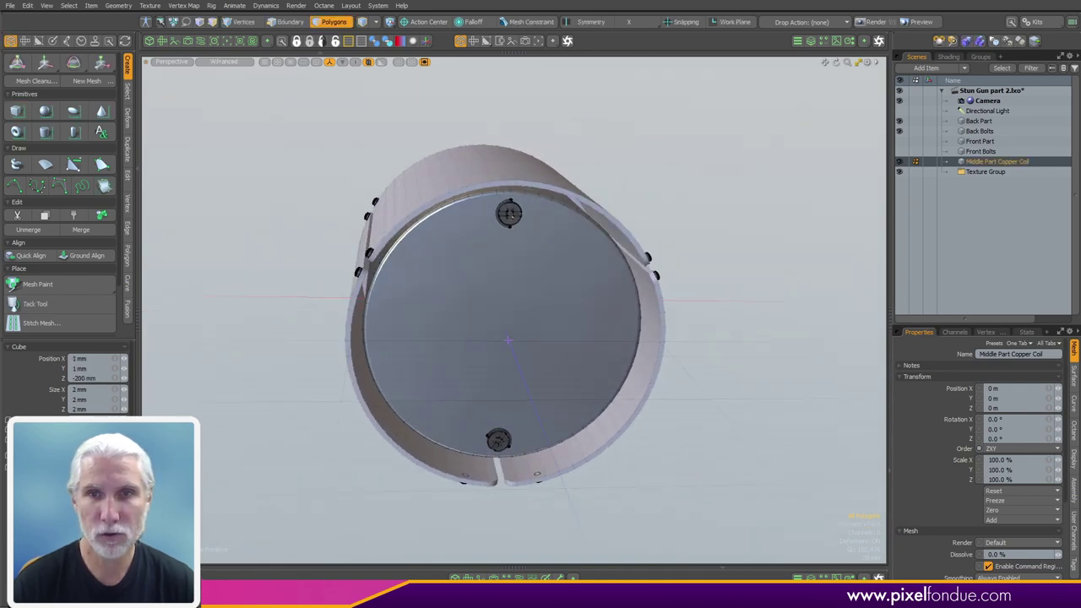
left_click_drag(508, 340, 574, 388)
left_click_drag(517, 363, 700, 358, "alt")
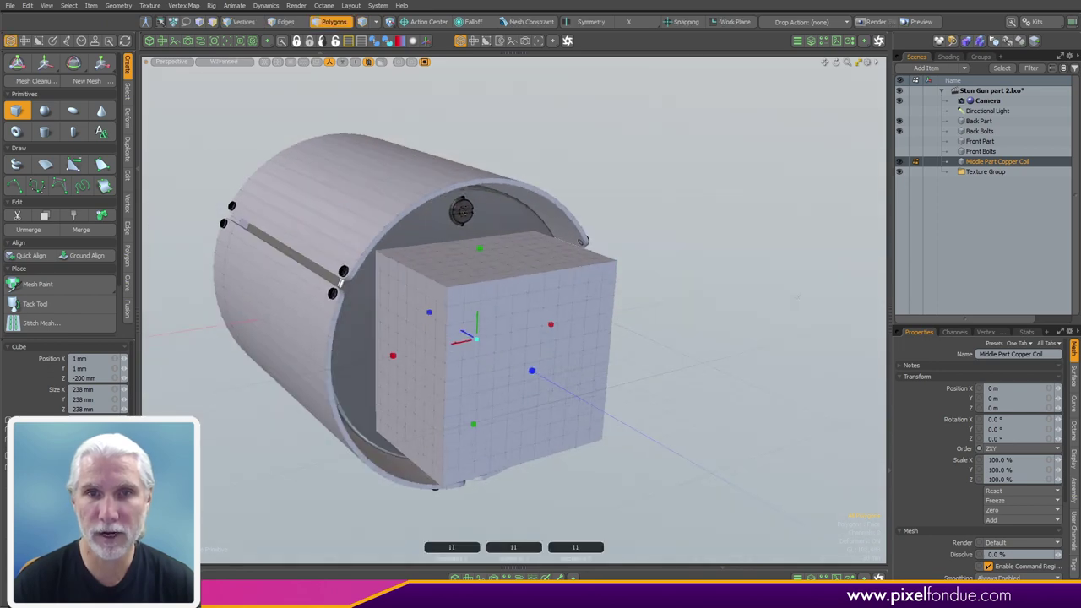
left_click_drag(575, 394, 599, 405, "alt")
left_click(581, 549)
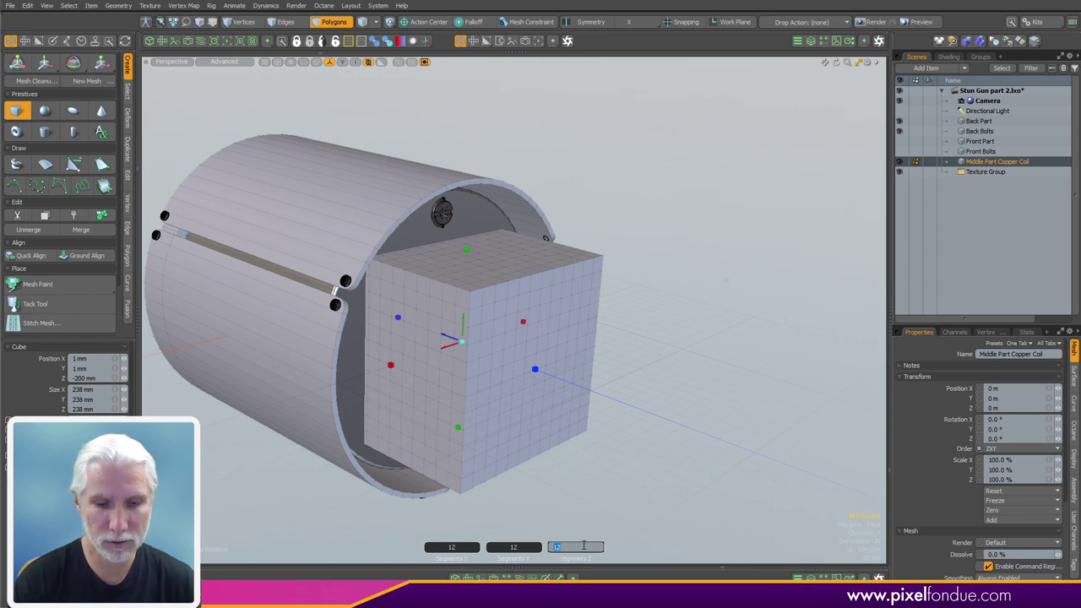
type("1")
key("Return")
mouse_move(380, 330)
left_mouse_down("alt")
mouse_move(443, 330)
mouse_move(398, 329)
left_mouse_up("alt")
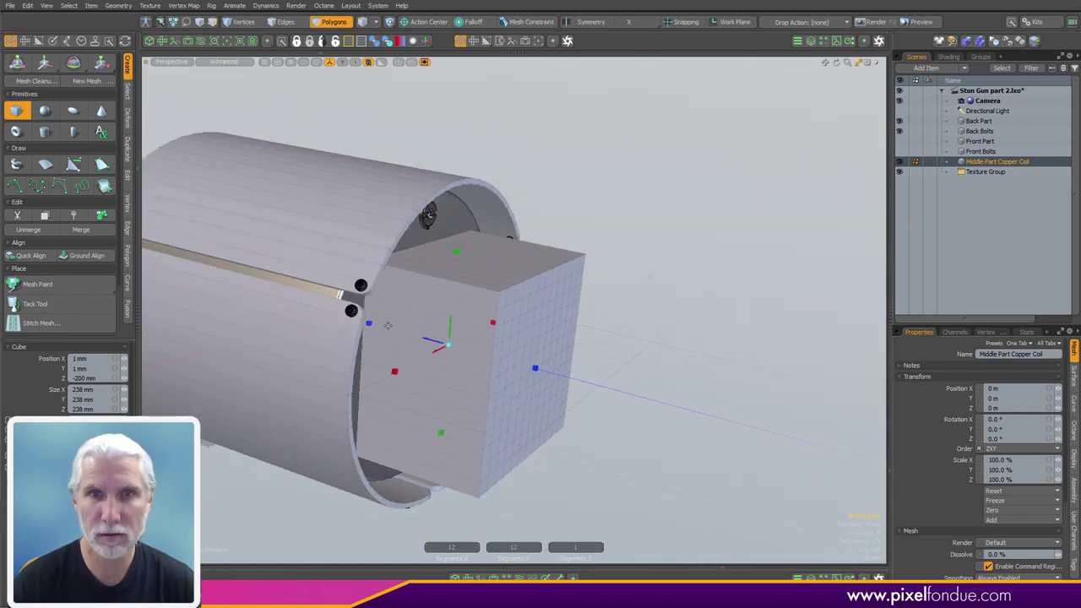
Make the cube resize from its center, place it at 0 in X and Y, and flatten it along Z into a thin slab
key("k")
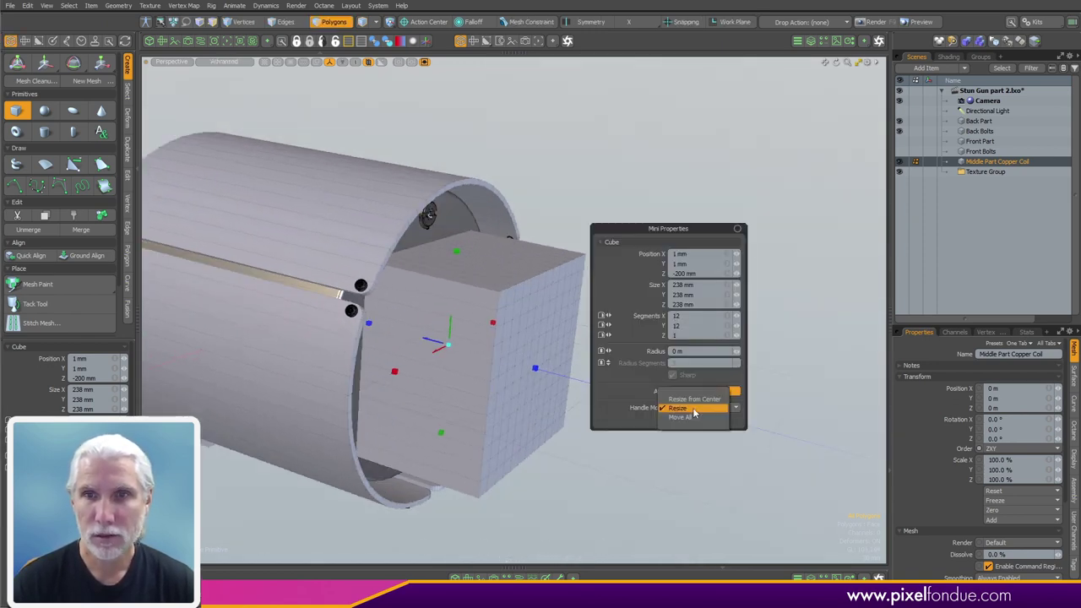
left_click(697, 400)
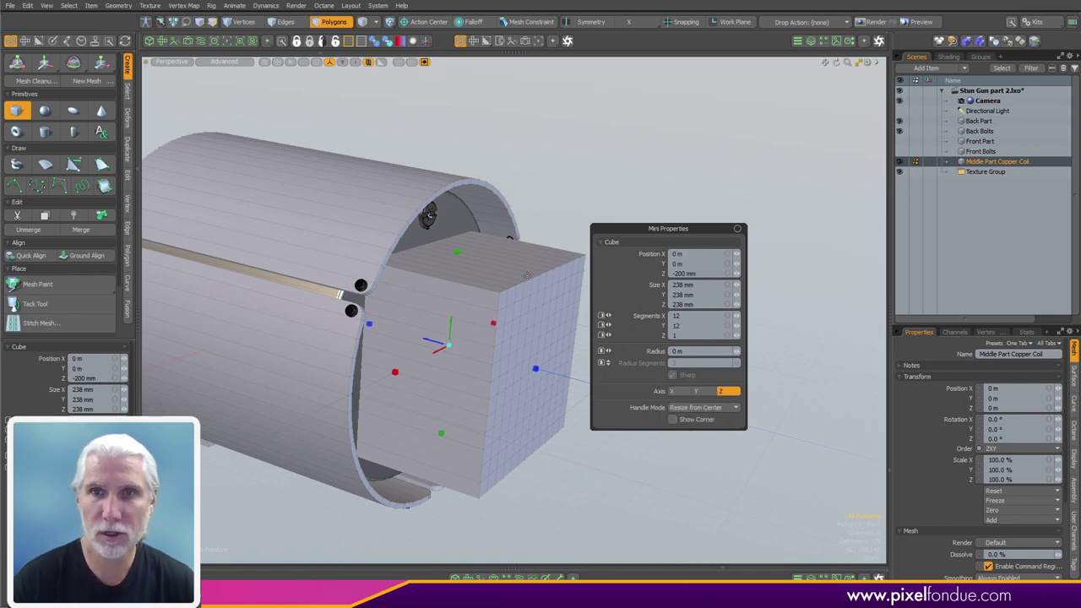
left_click_drag(490, 377, 445, 342, "alt")
left_click_drag(553, 341, 487, 316, "alt")
Scale the slab to 106% in X and Y
key("q")
key("r")
scroll(475, 321, "up", 2)
left_click_drag(487, 316, 547, 387, "alt")
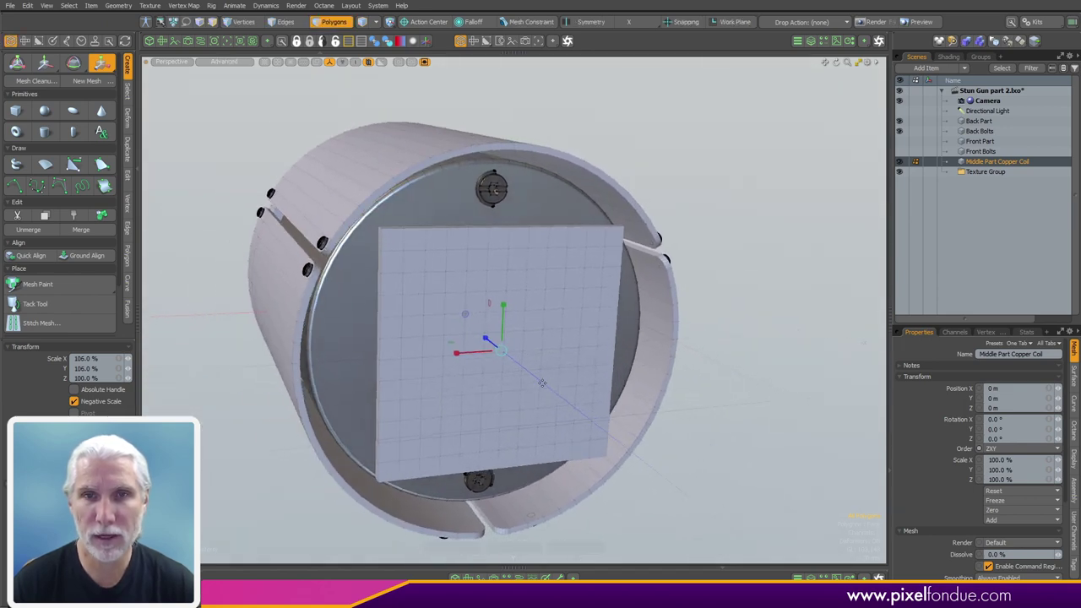
Rotate the slab about Z into a diamond orientation and adjust its scale within the back part's end disc
key("e")
left_click_drag(465, 332, 561, 450)
left_click(581, 549)
key("Return")
left_click_drag(555, 331, 505, 366, "alt")
key("r")
mouse_move(505, 365)
left_mouse_down("alt")
mouse_move(748, 347)
mouse_move(698, 360)
mouse_move(425, 350)
mouse_move(762, 367)
mouse_move(560, 386)
mouse_move(502, 362)
mouse_move(732, 391)
mouse_move(502, 367)
mouse_move(506, 358)
left_mouse_up("alt")
key("space")
Select the loop of polygons around the slab's edge, expand it onto the front and back faces, and isolate the slab in view
key("3")
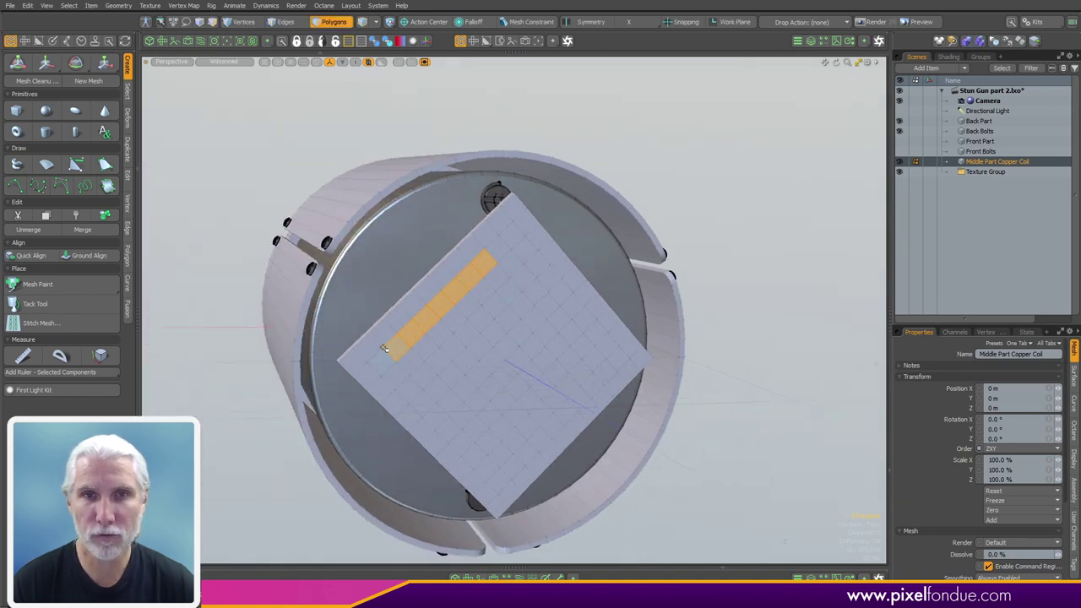
left_click_drag(391, 328, 478, 329, "alt")
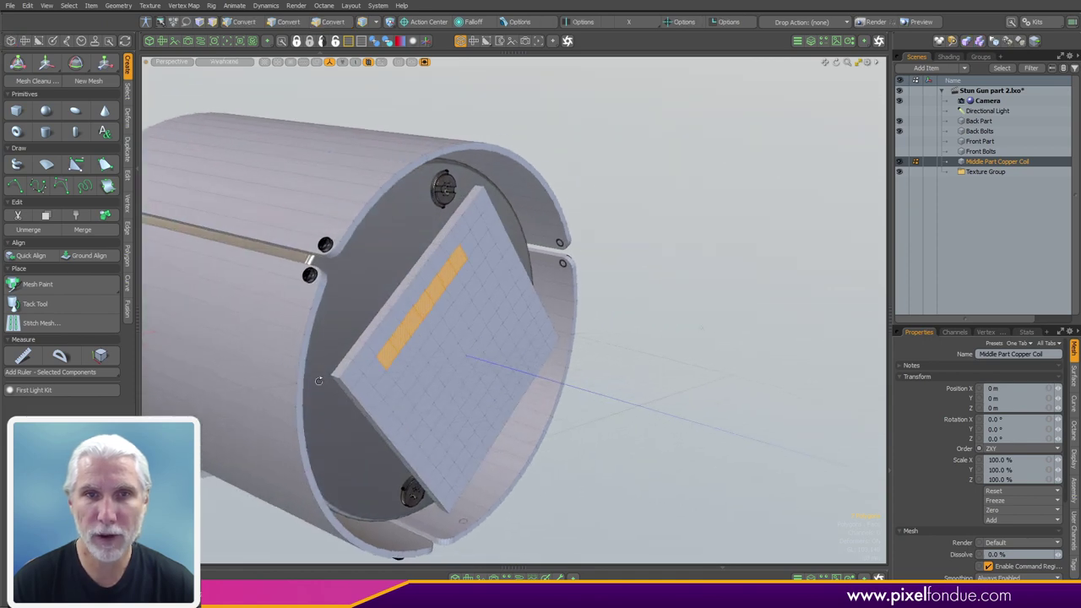
scroll(333, 378, "up", 3)
left_click_drag(337, 385, 341, 356)
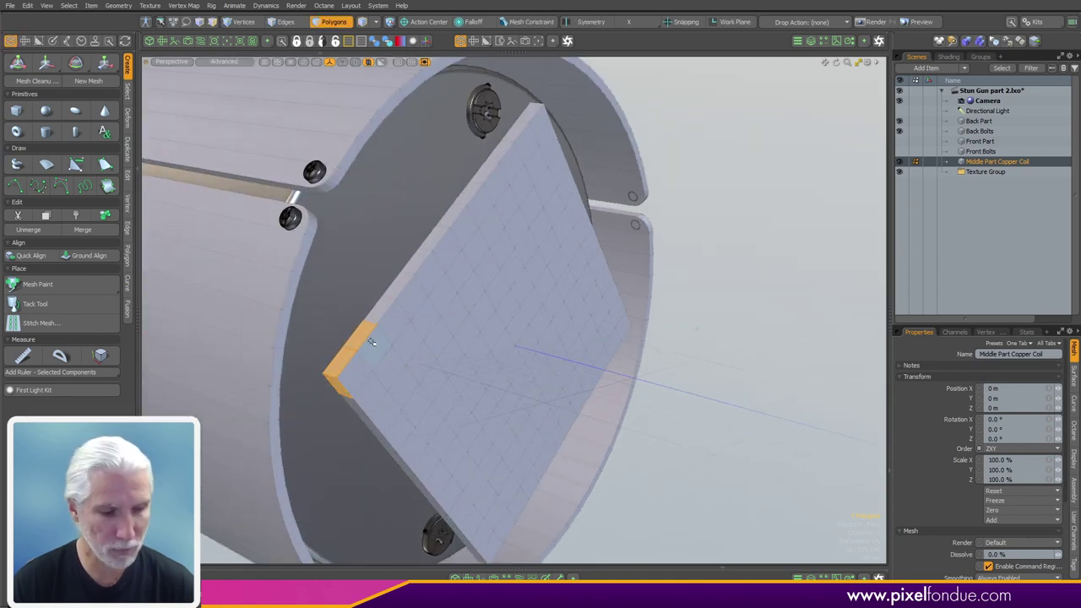
key("l")
left_click_drag(513, 326, 440, 320, "alt")
key("shift+Up")
key("shift+h")
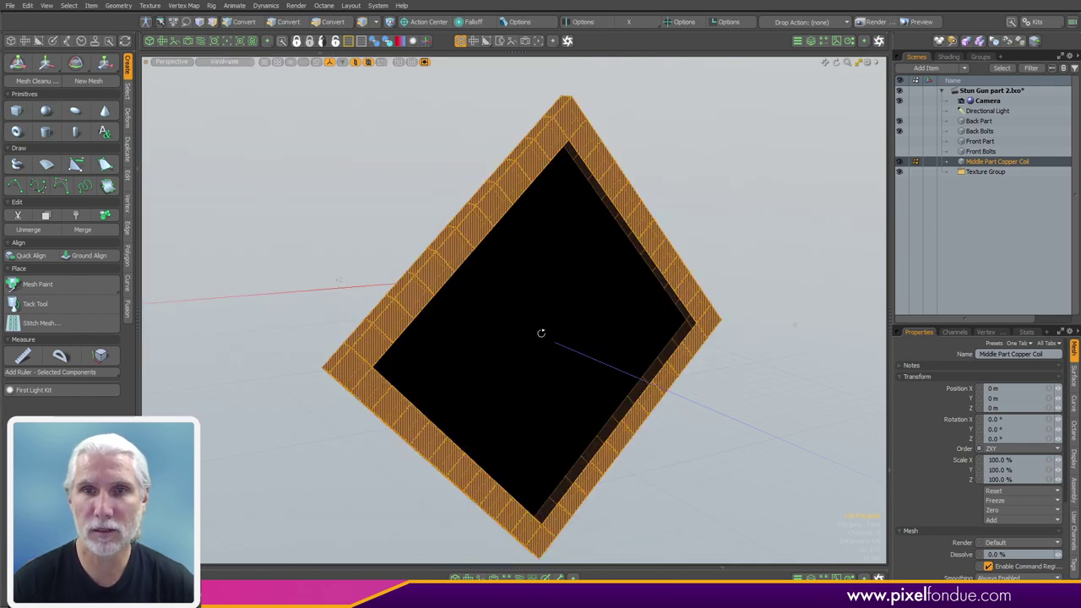
Select the inner polygons on both faces of the slab and round them with Radial Align to a circle of about 109.1 mm radius
key("a")
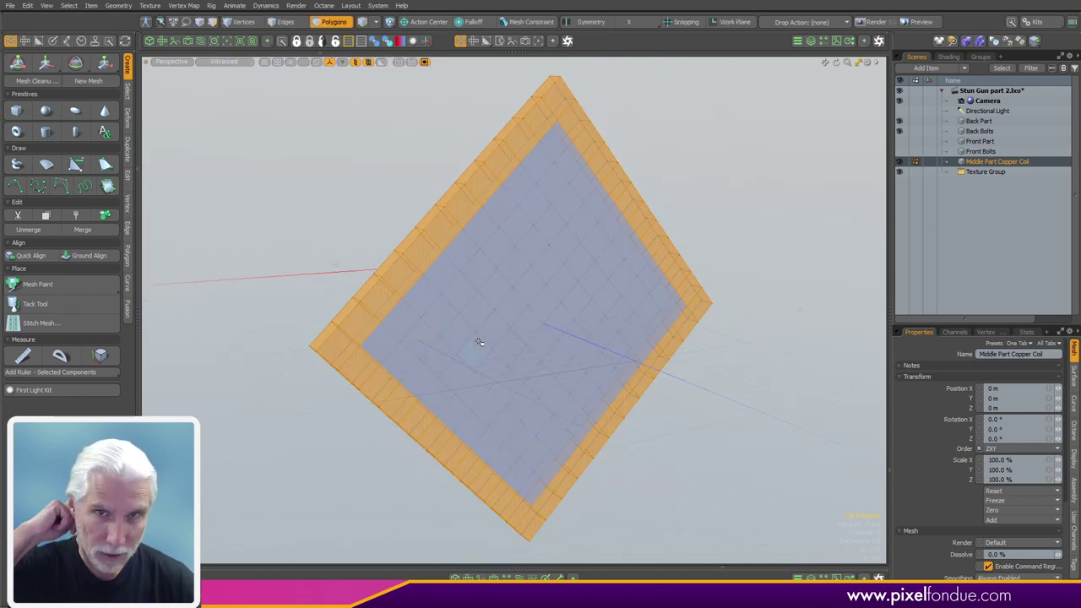
left_click_drag(478, 342, 718, 411, "alt")
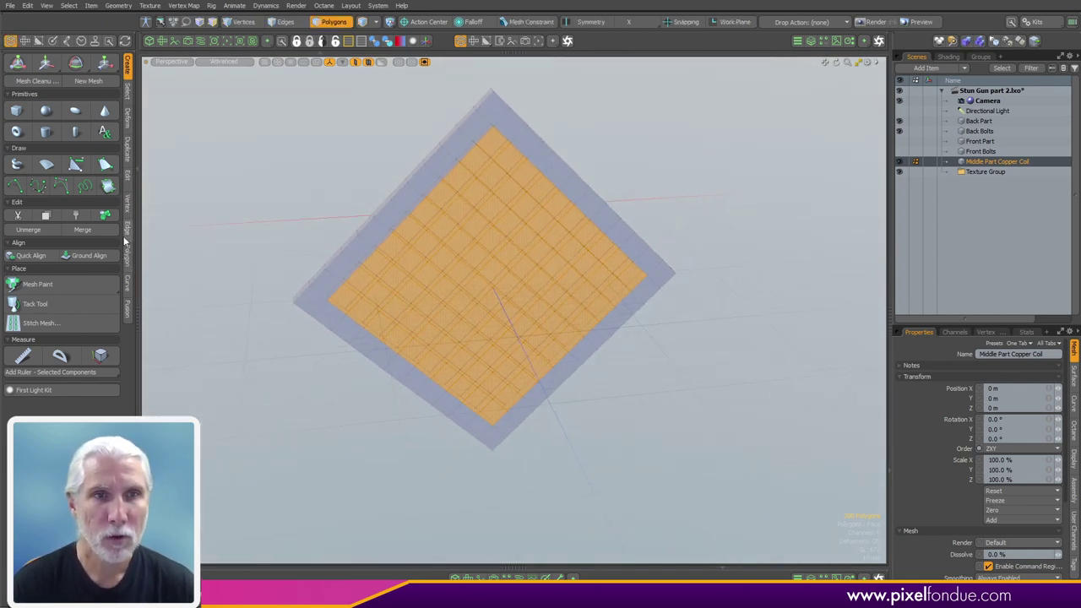
left_click(127, 122)
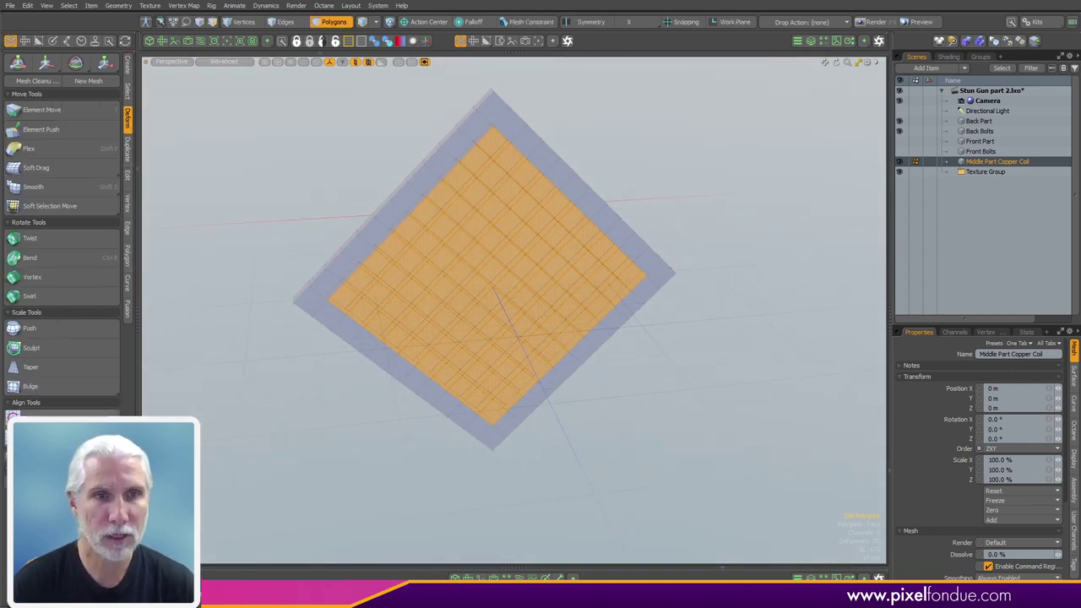
left_click_drag(498, 294, 480, 424)
left_click_drag(470, 349, 650, 471, "alt")
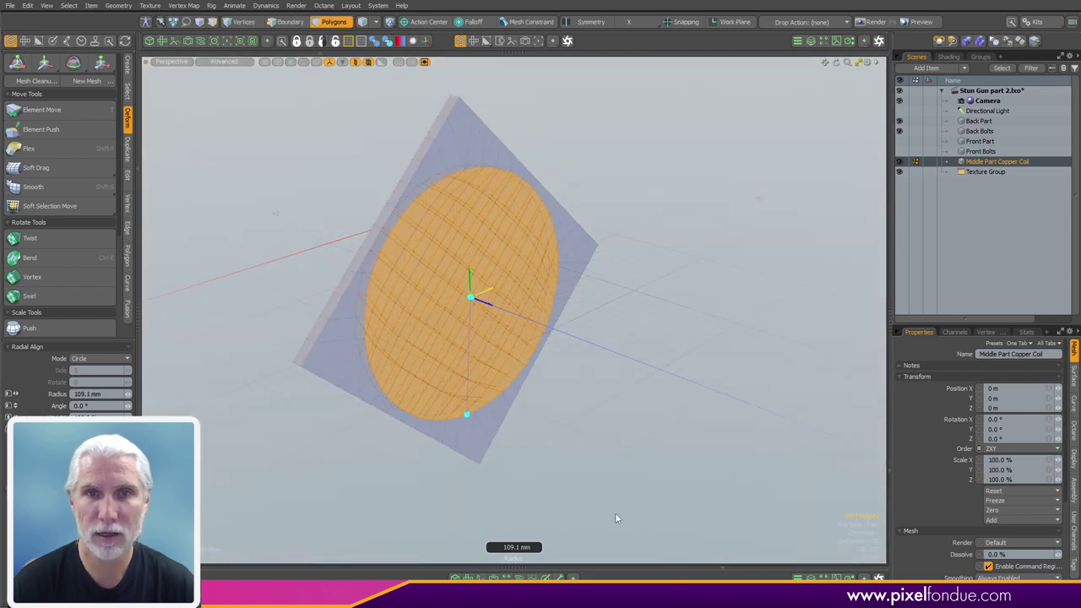
left_click_drag(611, 511, 537, 361, "alt")
Bevel the circular faces on both sides outward with a 40 mm shift and 0 inset
key("b")
left_click_drag(597, 388, 605, 355)
type("k")
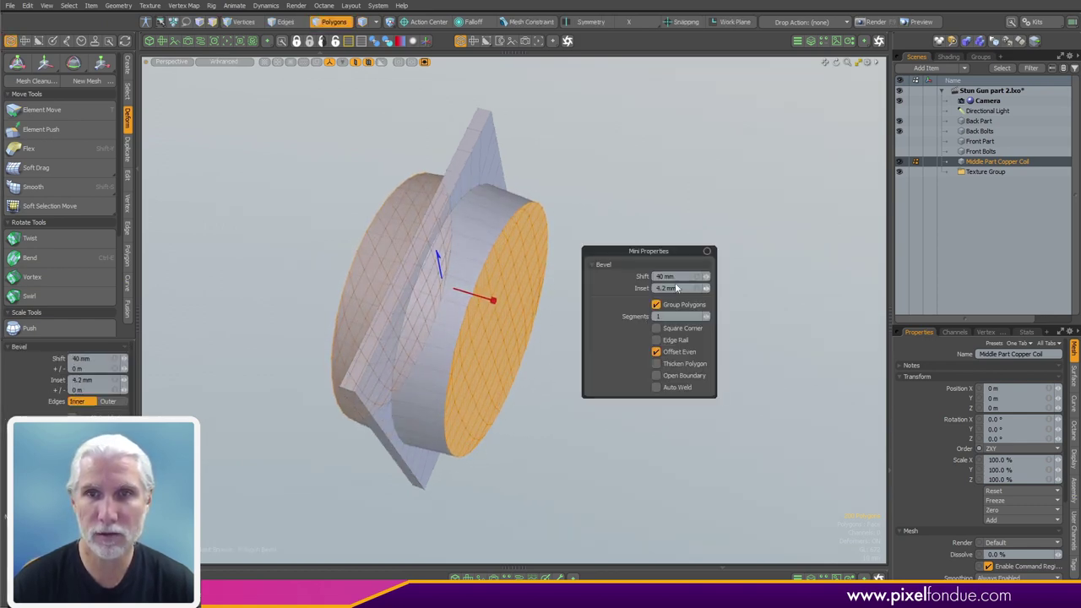
type("0")
key("Return")
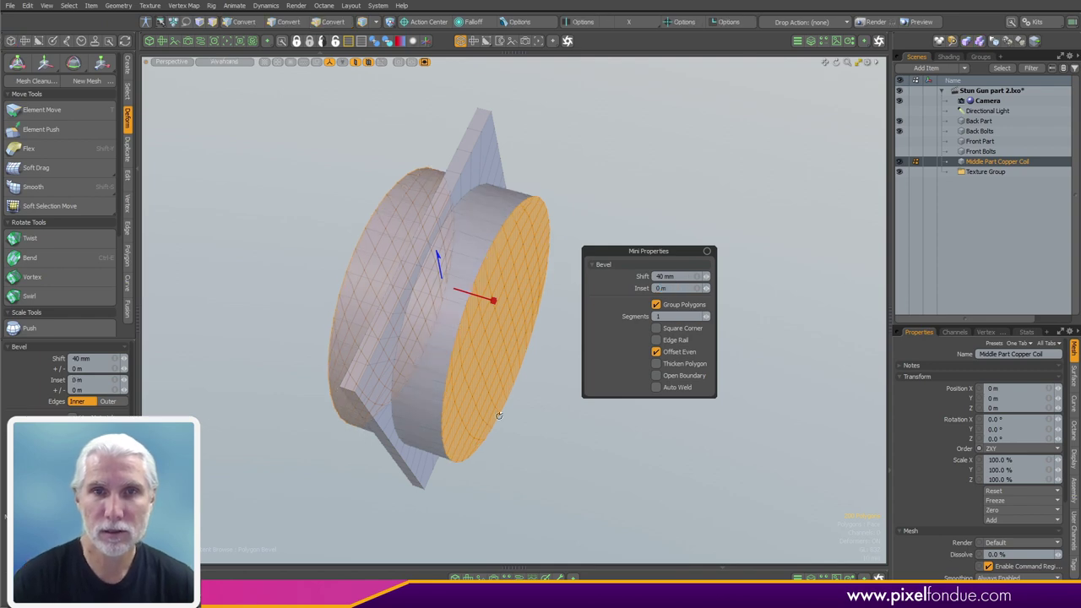
Bevel both circular end faces again with an 8 mm inset and no shift
left_click_drag(506, 435, 503, 298, "alt")
left_click_drag(631, 401, 667, 401, "alt")
key("space")
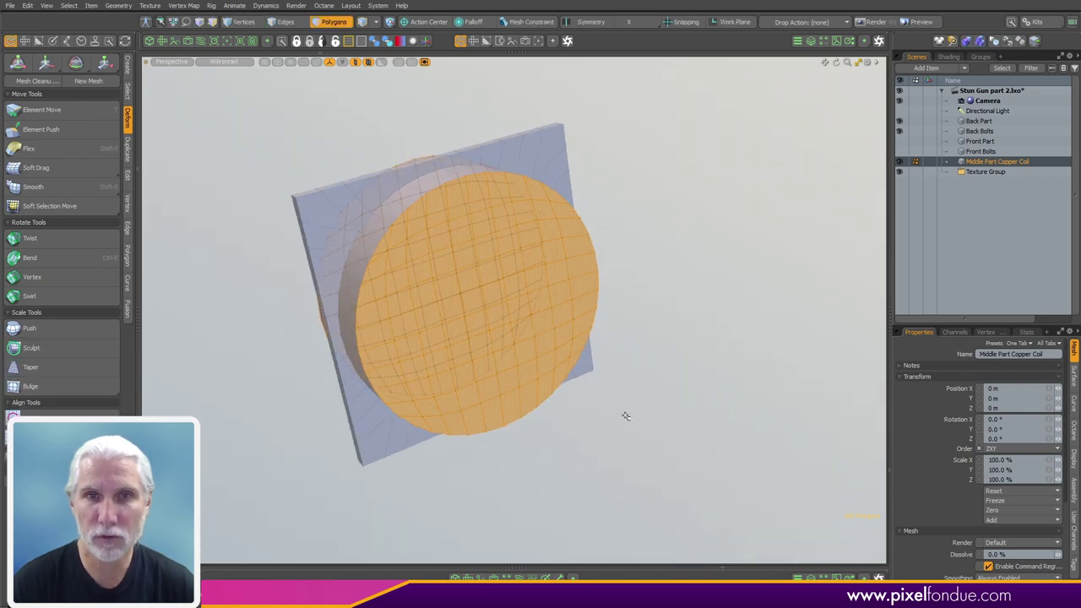
key("b")
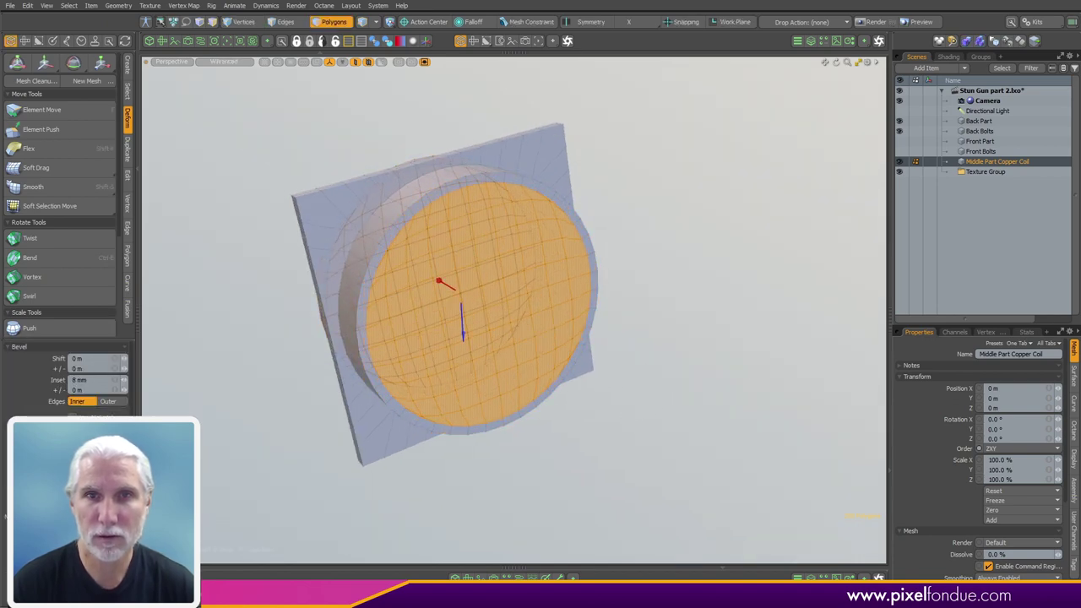
left_click_drag(524, 429, 711, 386, "alt")
key("space")
Deselect the circular face on one side and bevel the other inward with a shift of about -73 mm and 0 inset
left_click_drag(386, 422, 135, 452, "alt")
right_click_drag(296, 501, 361, 396)
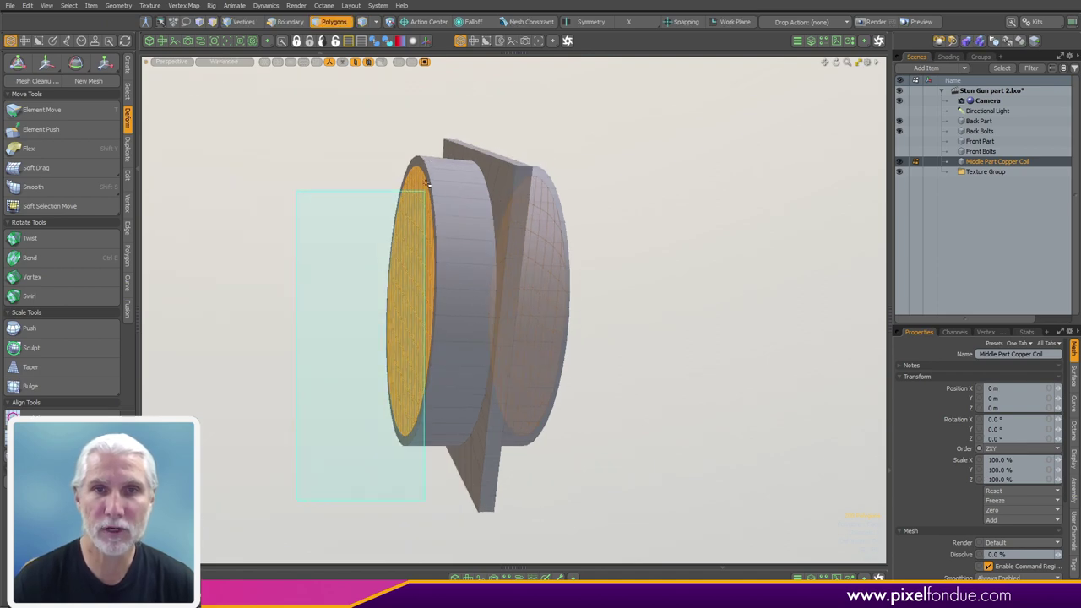
right_click_drag(438, 154, 456, 131, "ctrl")
left_click_drag(658, 241, 478, 350, "alt")
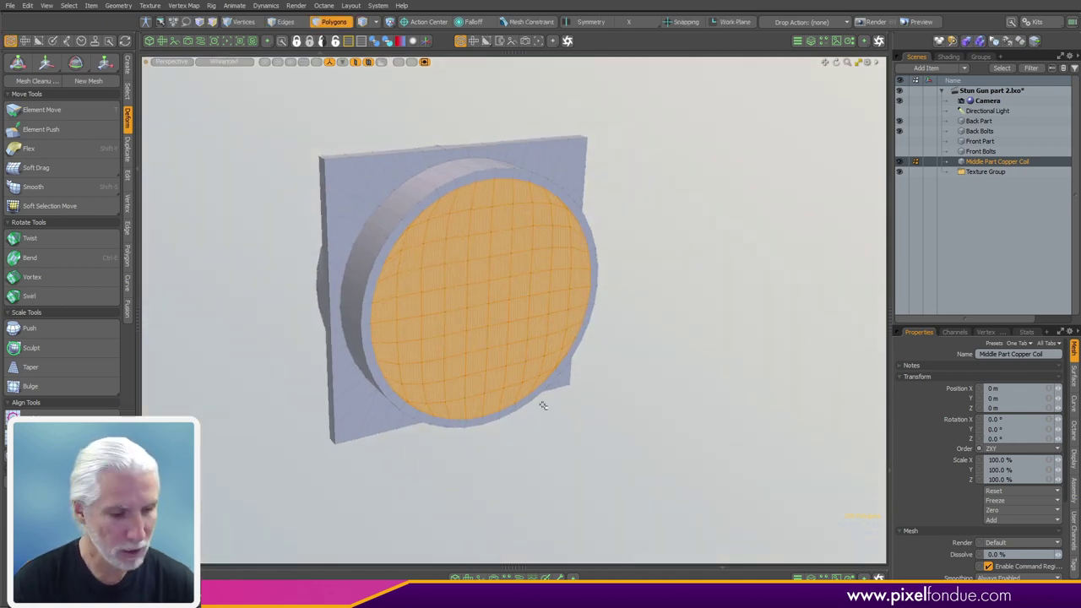
key("b")
left_click(508, 398)
left_click_drag(509, 399, 553, 363, "alt")
left_click_drag(527, 319, 466, 295)
left_click_drag(430, 309, 584, 302, "alt")
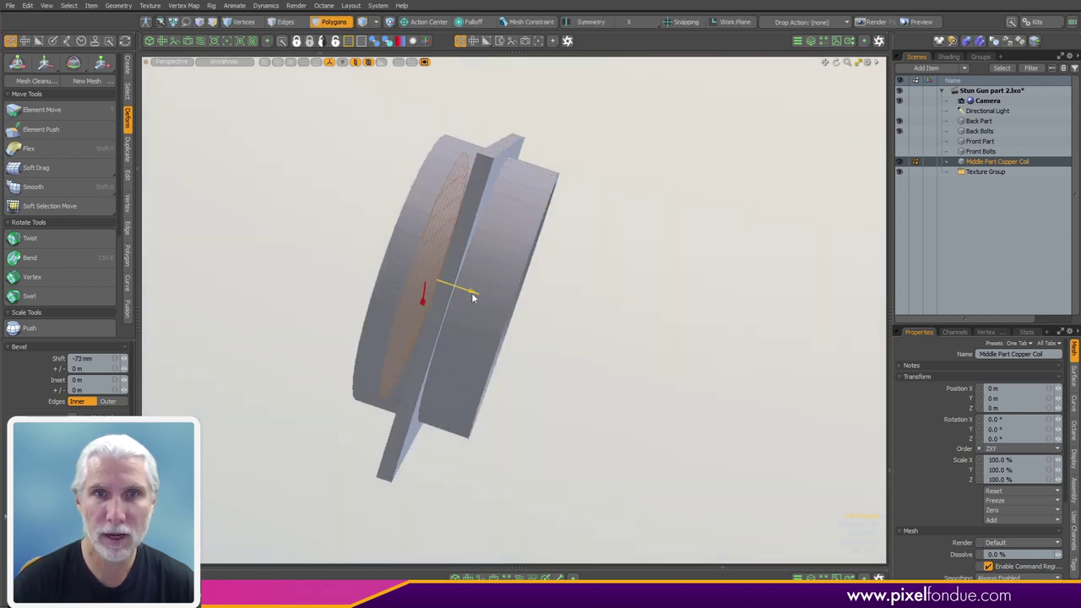
Select the narrow polygon loop on the open ring's rim and convert it to boundary edges
key("space")
left_click_drag(681, 304, 581, 327, "alt")
left_click_drag(600, 471, 416, 314, "alt")
key("3")
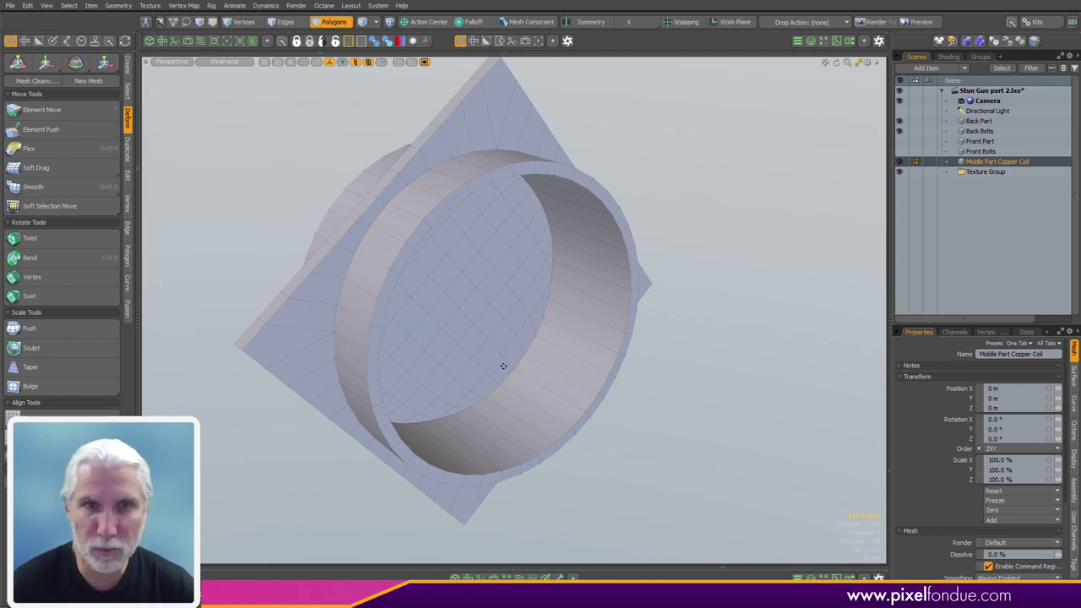
left_click_drag(498, 370, 521, 377, "alt")
scroll(352, 337, "up", 3)
left_click_drag(352, 338, 499, 372, "alt")
key("3")
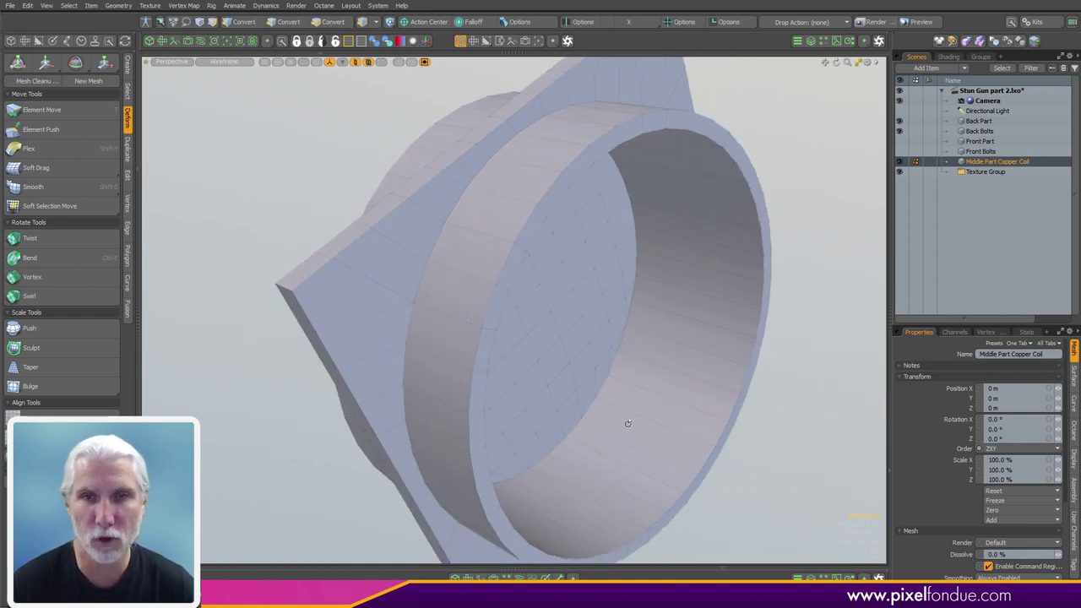
left_click_drag(627, 434, 490, 372, "alt")
key("3")
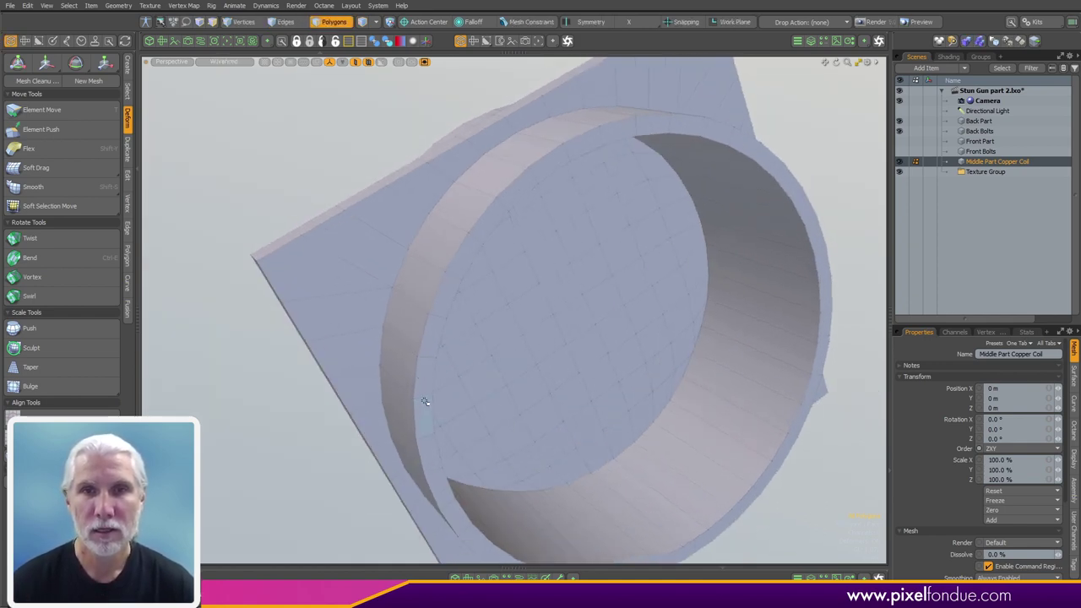
left_click_drag(393, 391, 473, 319, "alt")
mouse_move(282, 348)
left_mouse_down("alt")
mouse_move(407, 360)
mouse_move(283, 341)
left_mouse_up("alt")
key("l")
left_click(282, 24, "ctrl")
Bevel the rim's boundary edges with a 1.7 mm inset and round level 4
left_click_drag(346, 240, 552, 301, "alt")
key("2")
left_click_drag(414, 270, 479, 321, "alt")
key("b")
left_click(501, 313)
scroll(450, 321, "up", 4)
middle_click_drag(480, 321, 497, 321)
key("ctrl+3")
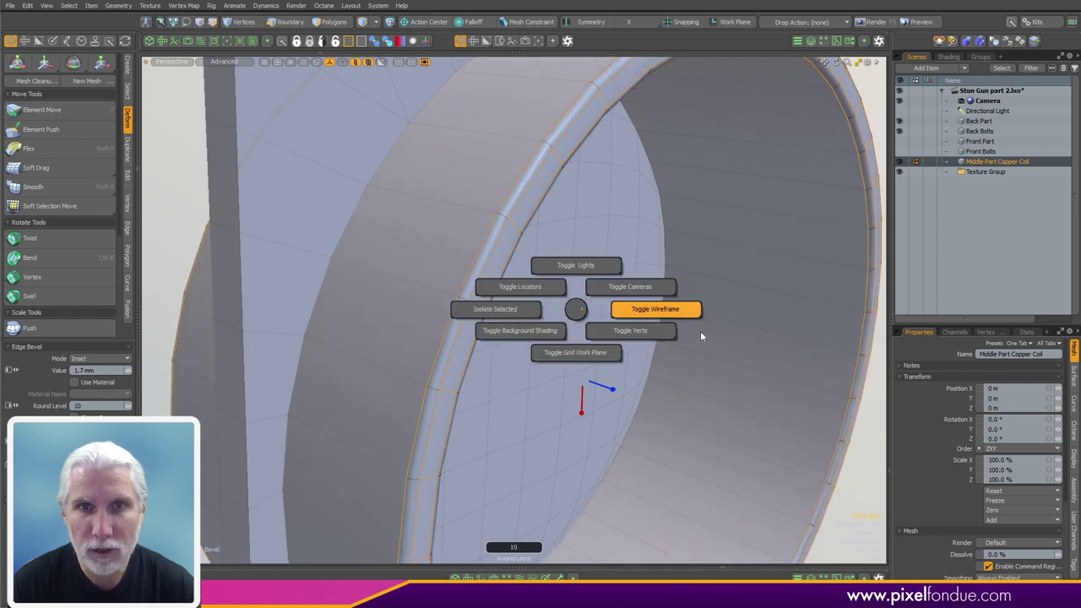
scroll(446, 358, "up", 1)
left_click_drag(446, 357, 560, 345, "ctrl+alt")
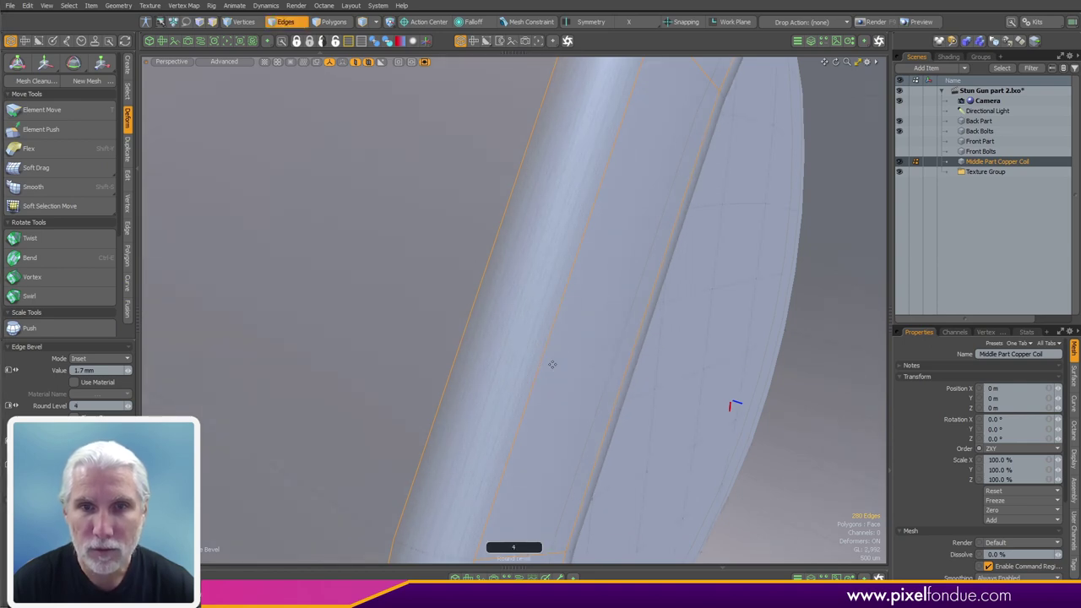
left_click_drag(571, 363, 415, 346, "ctrl+alt")
key("q")
Select the polygon loop around the square slab's thin sides, convert it to boundary edges and bevel them
left_click_drag(589, 344, 358, 310, "alt")
left_click(358, 310)
left_click_drag(497, 349, 418, 381, "alt+shift")
left_click_drag(418, 380, 651, 309, "alt")
key("3")
left_click(304, 282)
key("l")
left_click_drag(329, 270, 426, 344, "alt")
left_click(285, 21, "ctrl")
key("b")
scroll(365, 177, "up", 4)
left_click_drag(368, 195, 375, 195)
left_click_drag(375, 196, 353, 175, "alt")
key("Escape")
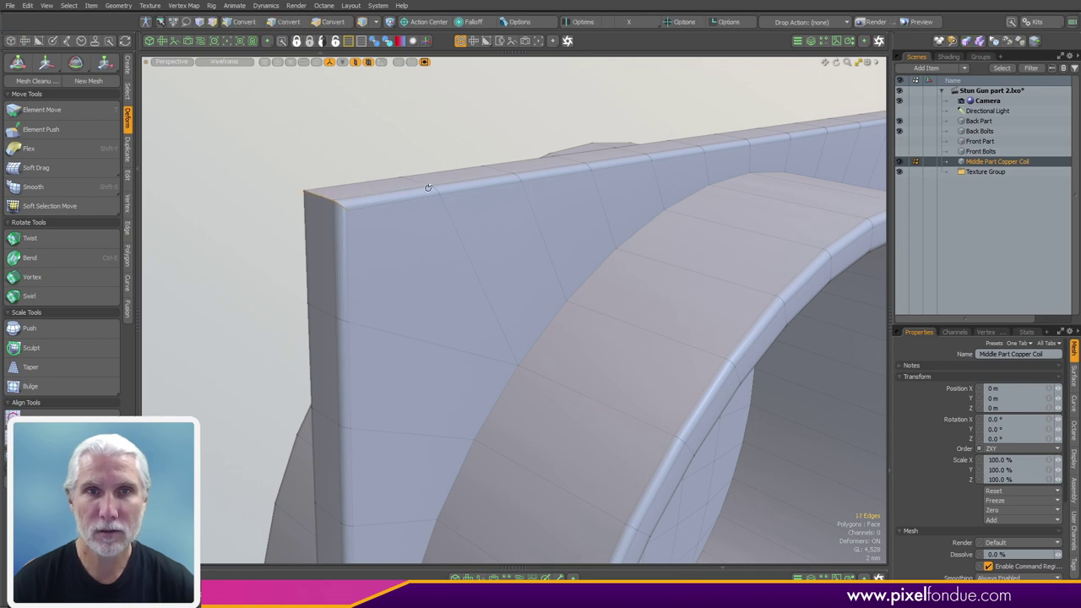
Select the square slab's corner edges and round them with an 8 mm edge bevel at round level 4
left_click_drag(449, 188, 752, 274, "alt")
left_click_drag(803, 330, 515, 290, "alt+shift")
left_click_drag(515, 289, 681, 295, "ctrl+alt")
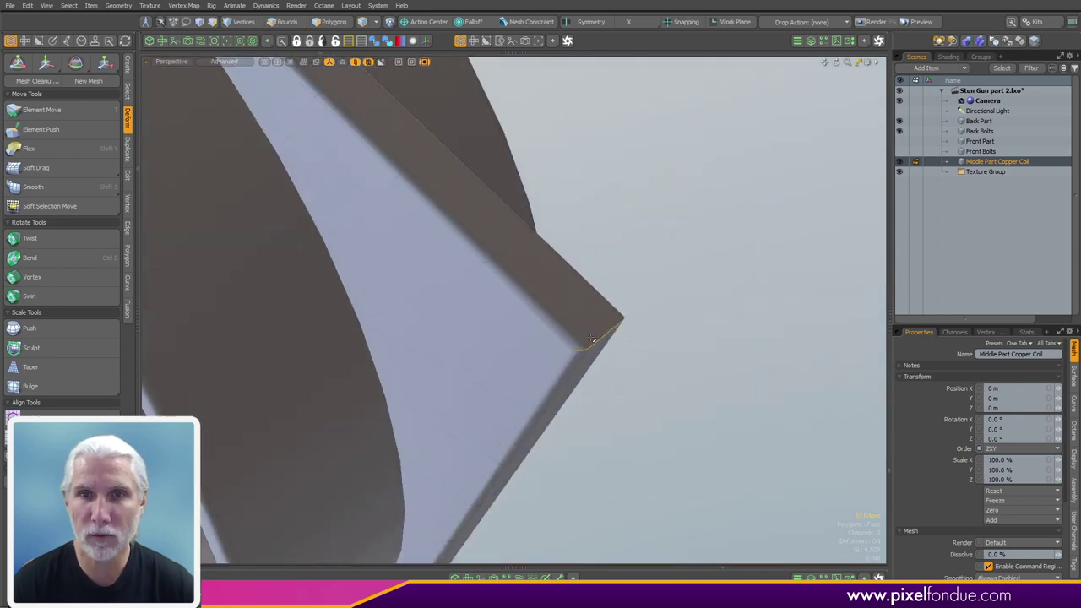
left_click_drag(577, 339, 702, 312, "alt")
left_click_drag(629, 321, 498, 274, "ctrl+alt")
key("b")
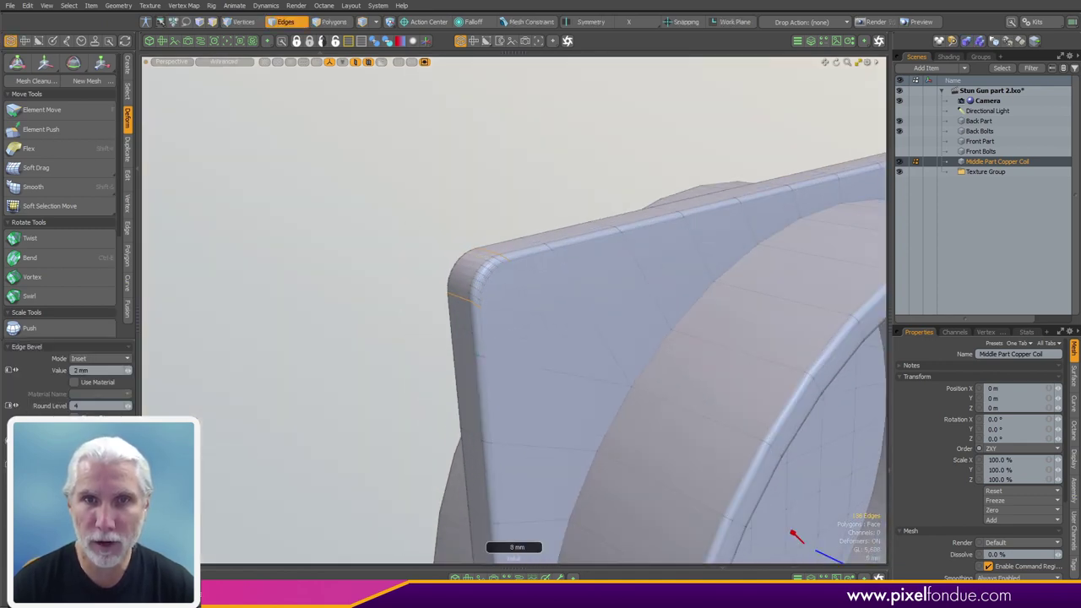
left_click_drag(624, 169, 621, 169)
left_click_drag(621, 169, 623, 294, "ctrl+alt")
left_click_drag(623, 294, 648, 305, "alt")
key("q")
Select the circular edge loops where the cylinders meet the square slab on both sides
scroll(451, 369, "up", 4)
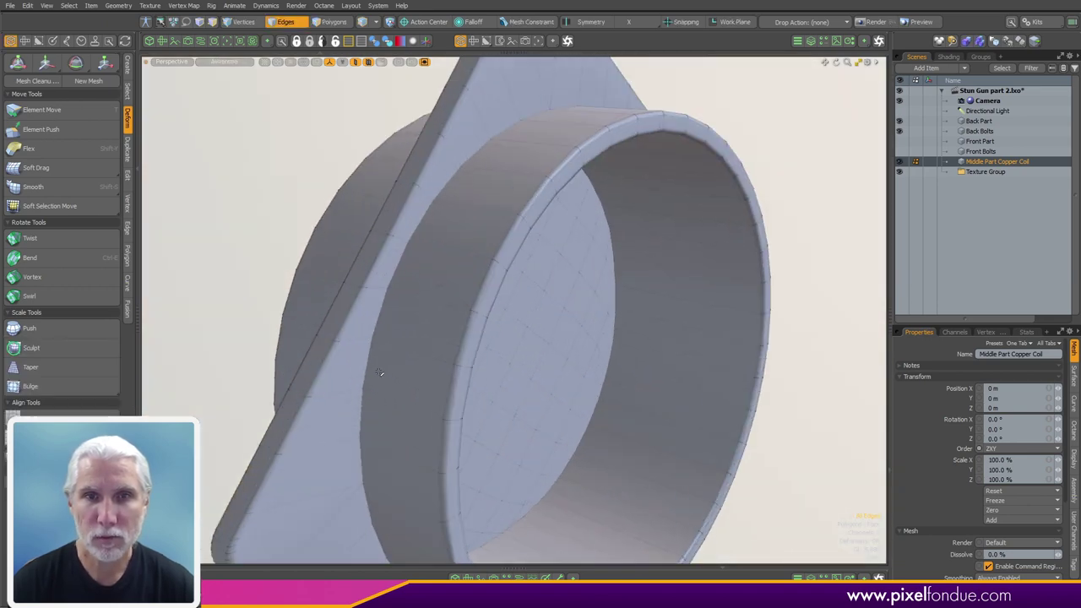
left_click_drag(344, 367, 569, 319, "alt")
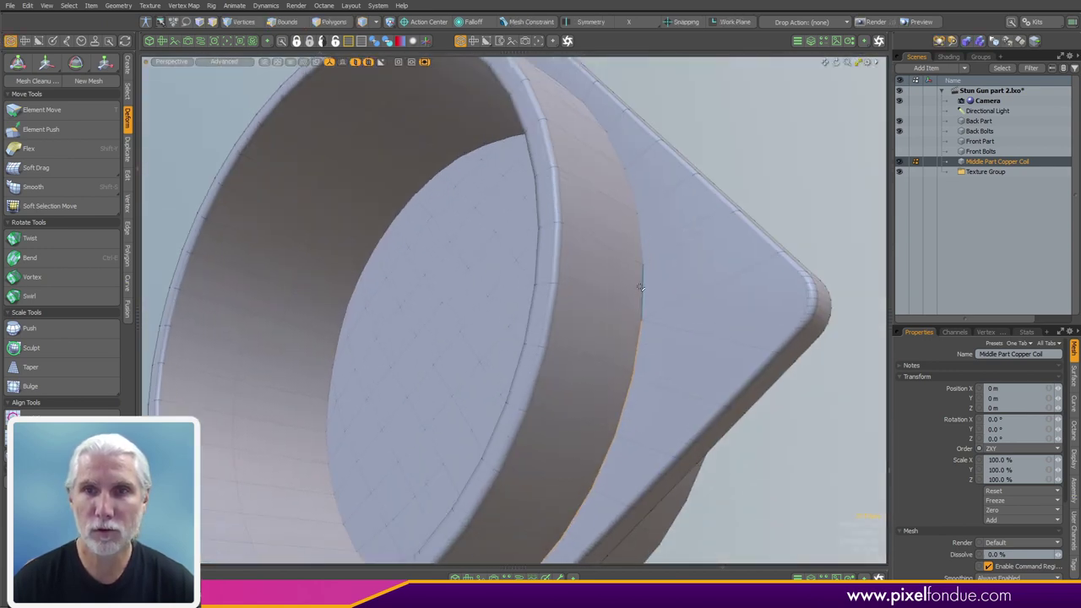
scroll(629, 277, "down", 3)
left_click_drag(572, 270, 598, 306, "alt")
left_click_drag(594, 242, 675, 453, "alt")
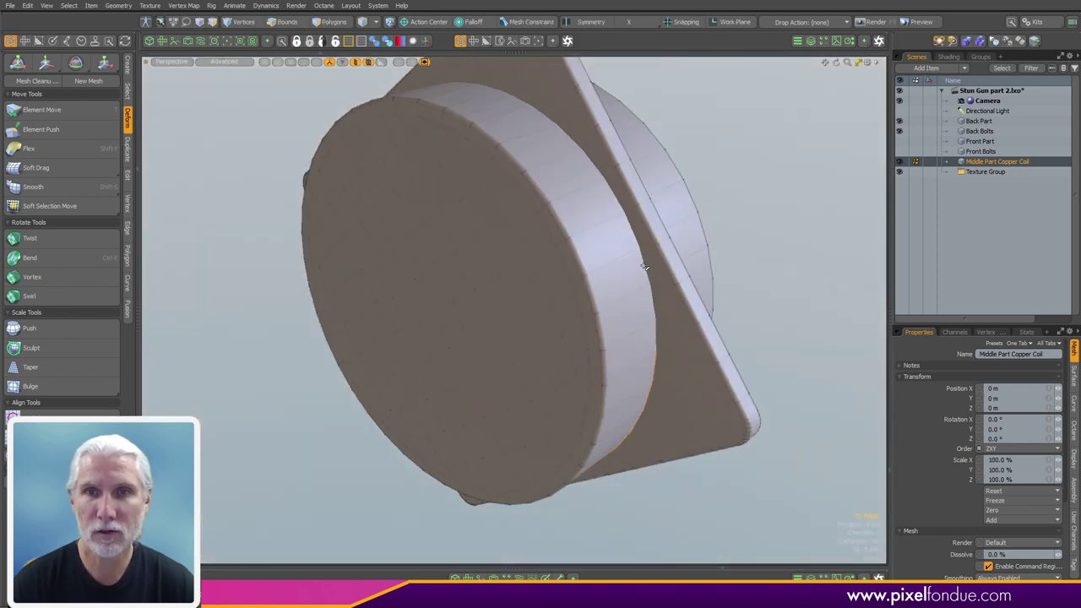
left_click_drag(651, 273, 544, 282, "alt")
left_click_drag(431, 270, 440, 263, "alt")
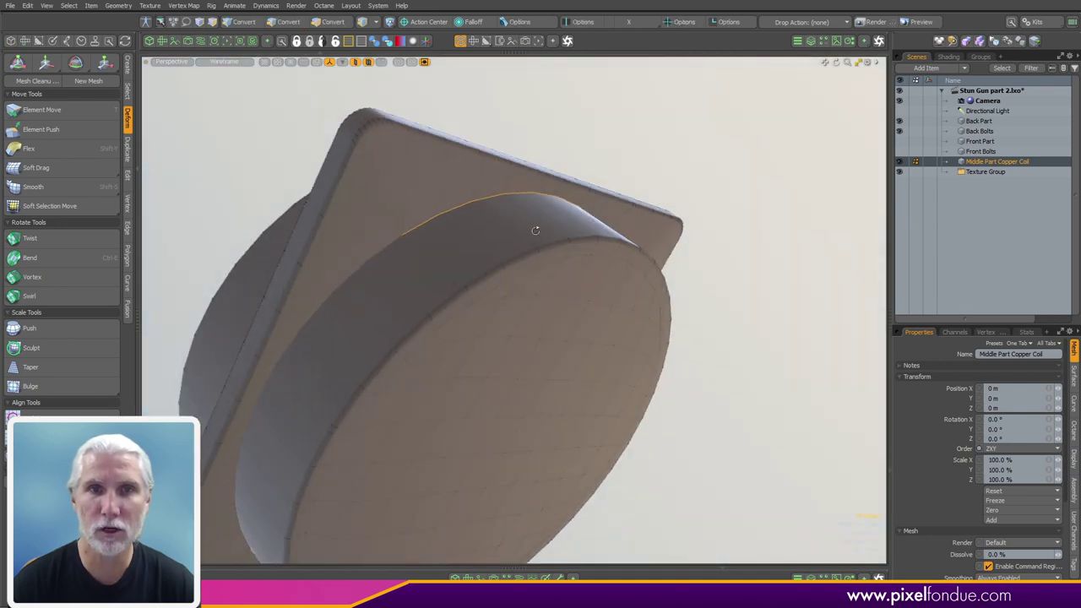
left_click_drag(353, 277, 521, 309, "alt")
key("2")
Try to round the circular base edges with an edge bevel of about 1.6 mm at round level 4
key("b")
scroll(518, 307, "up", 5)
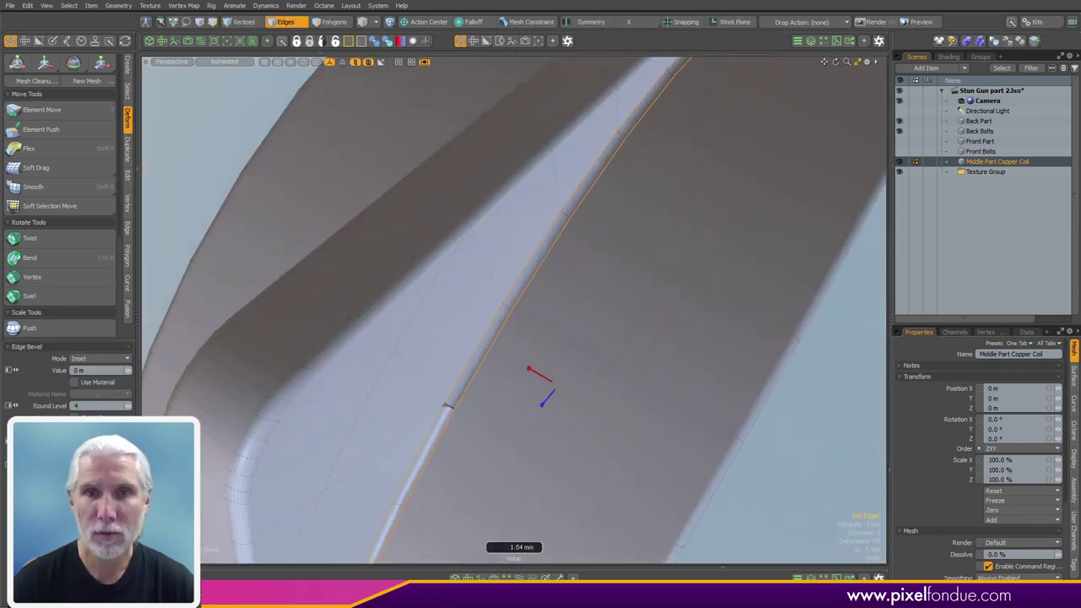
left_click_drag(542, 308, 546, 308)
left_click_drag(546, 308, 594, 289, "alt")
key("ctrl+z")
scroll(471, 353, "down", 8)
left_click_drag(452, 336, 398, 318, "alt")
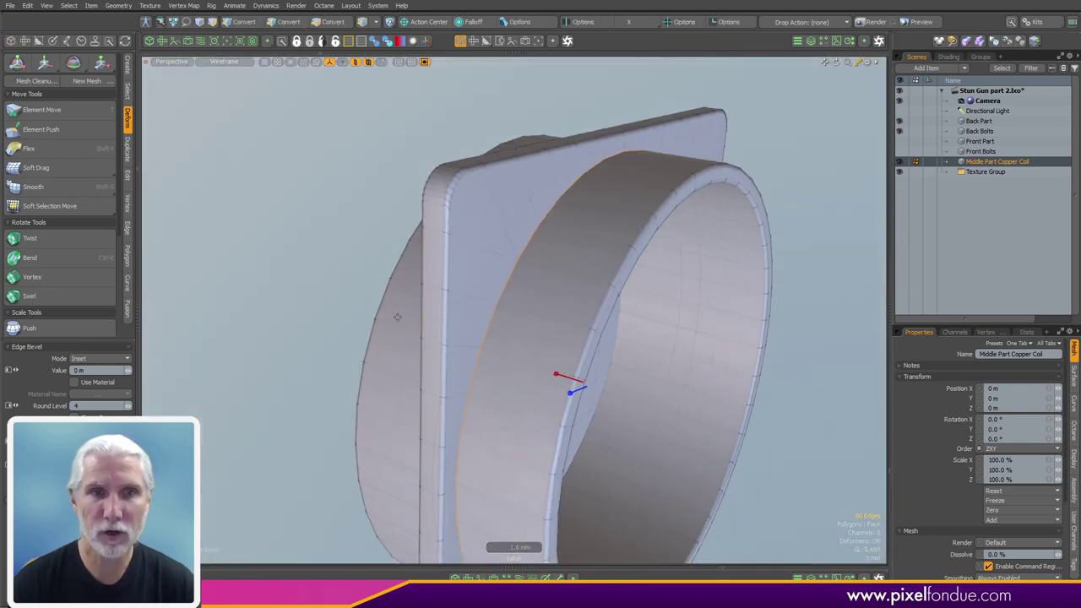
Apply an Edge Chamfer to the circular base edges with a 1.7 mm offset and 6 segments
left_click(127, 238)
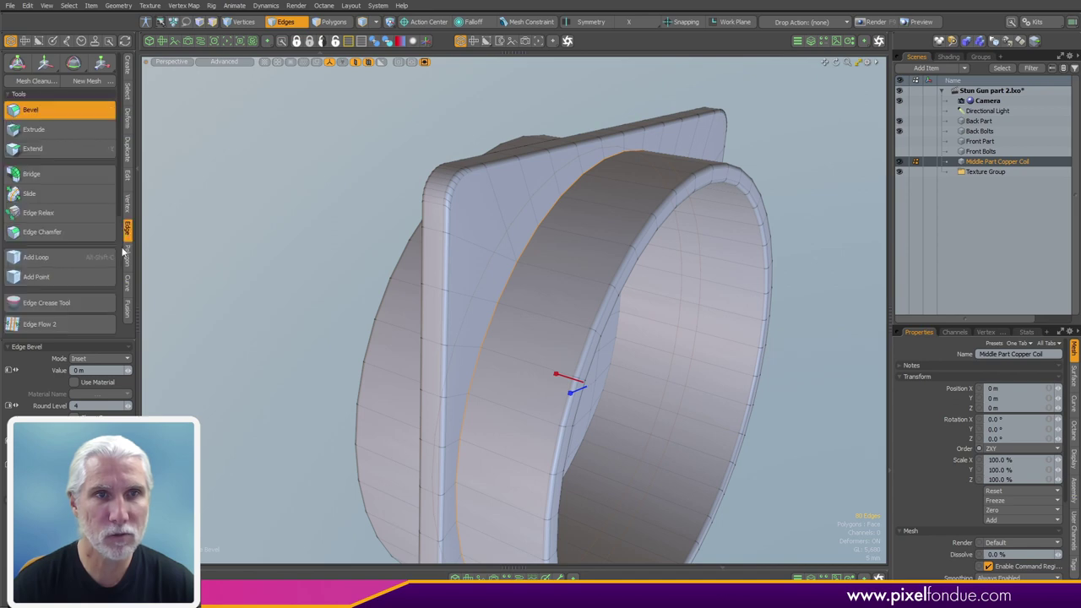
left_click(72, 232)
scroll(502, 350, "up", 6)
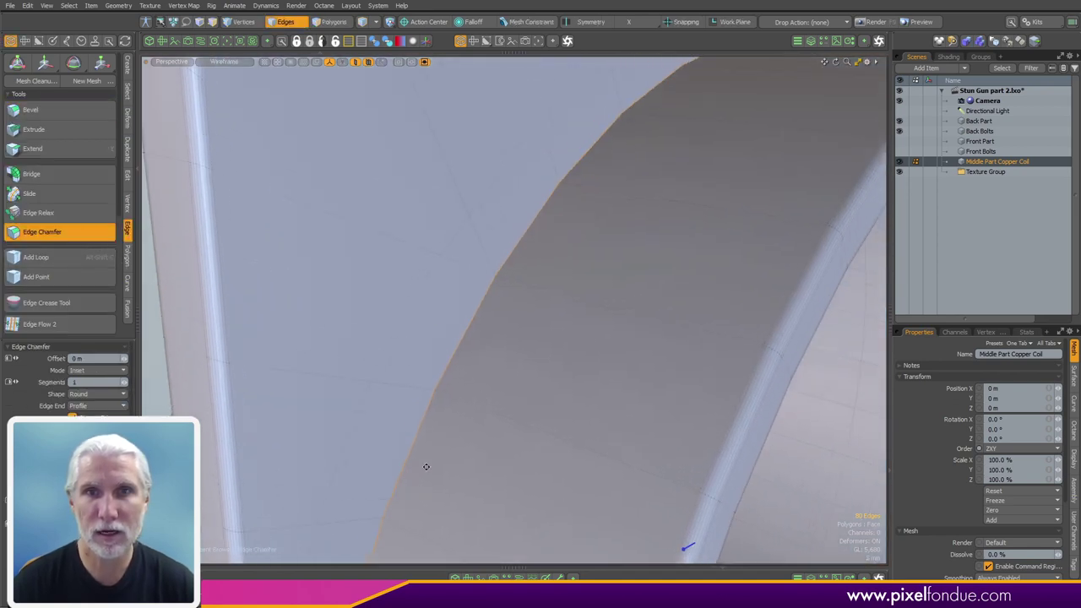
scroll(471, 335, "up", 2)
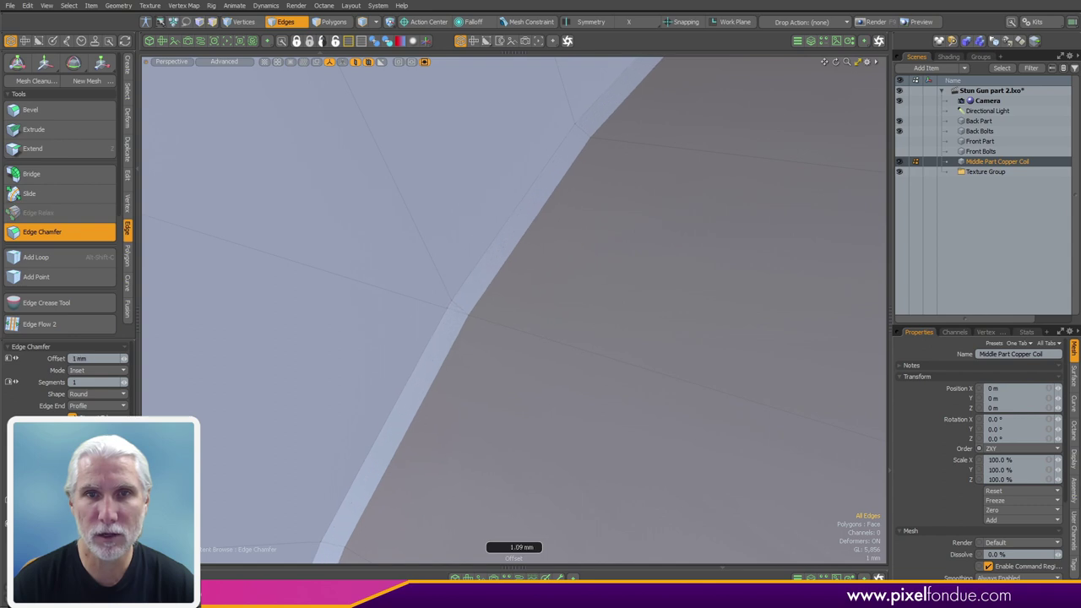
middle_click_drag(576, 330, 593, 330)
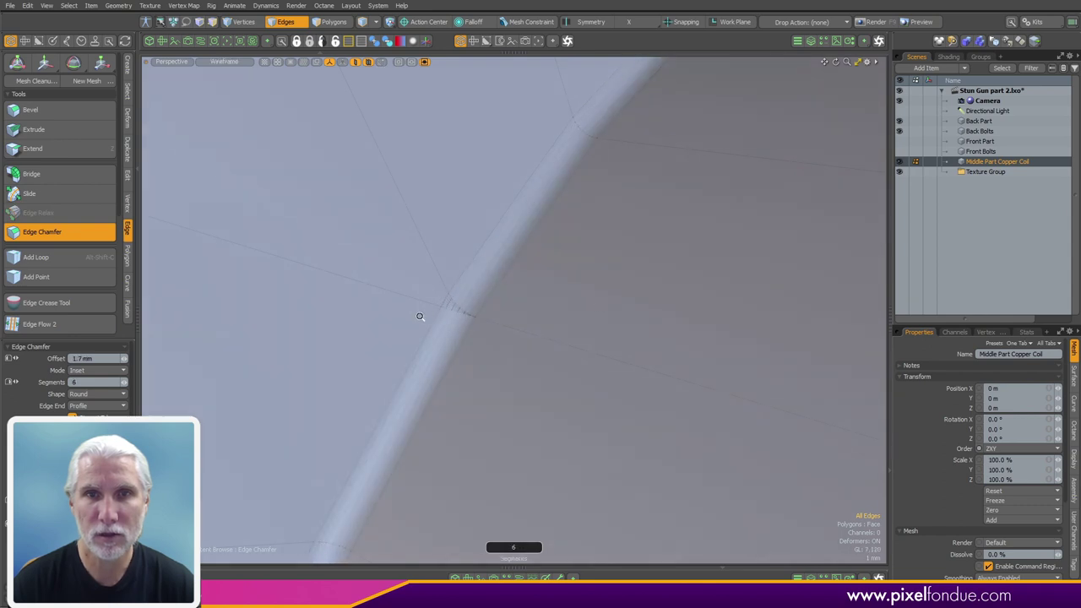
left_click_drag(429, 322, 321, 363, "ctrl+alt")
left_click_drag(414, 295, 772, 229, "alt")
key("space")
Bring the surrounding parts back into view, including the Front Part and Front Bolts
key("ctrl+3")
left_click(852, 273)
left_click_drag(844, 272, 628, 341, "ctrl+alt")
left_click_drag(614, 293, 782, 371, "alt")
left_click_drag(900, 152, 899, 142)
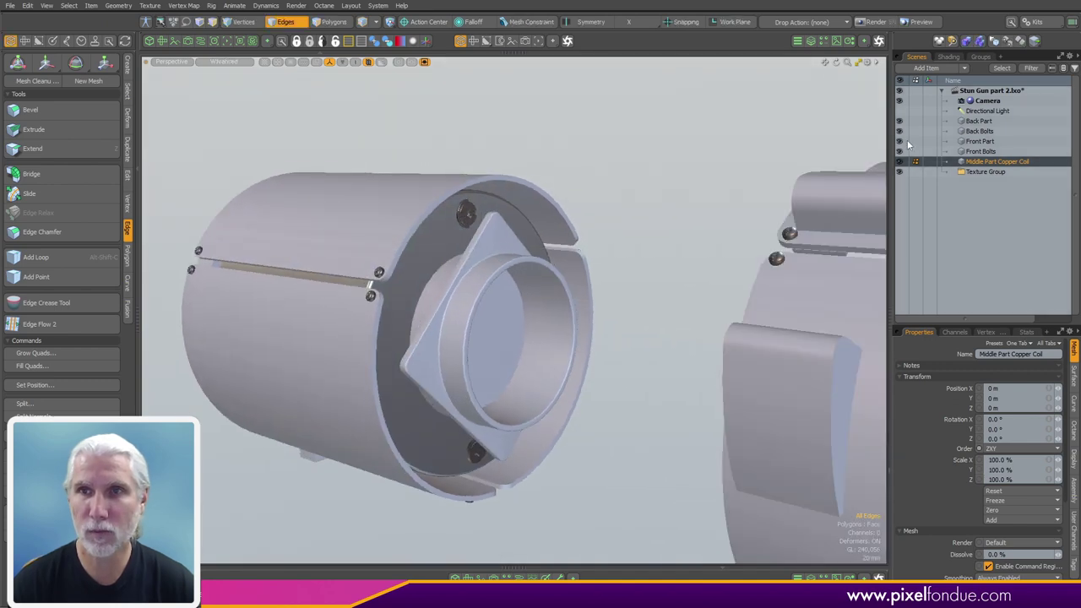
left_click_drag(794, 253, 802, 283, "alt+shift")
scroll(684, 271, "down", 4)
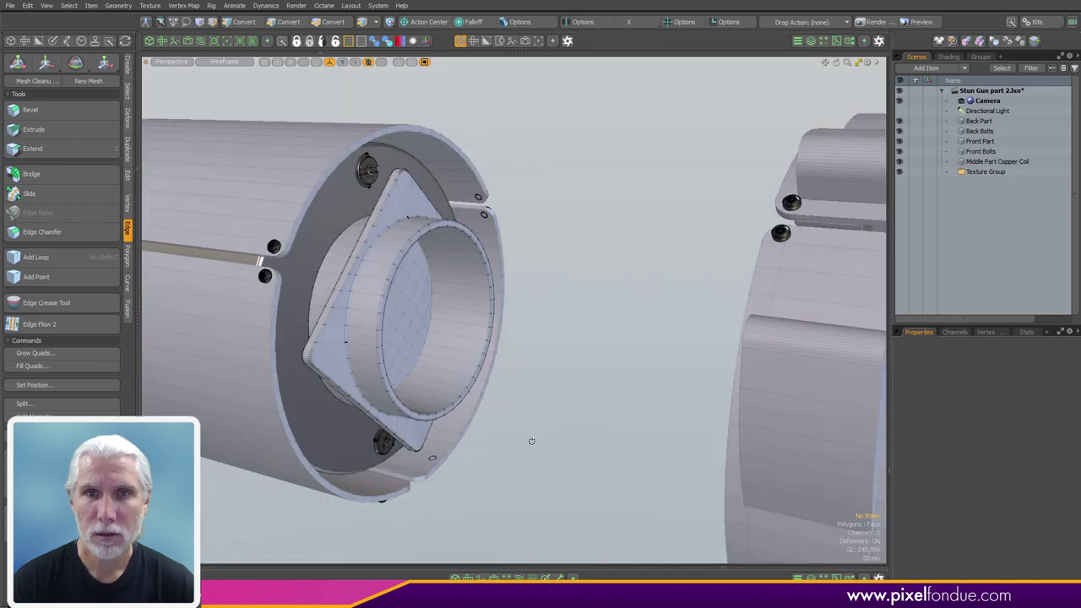
Select the Middle Part Copper Coil mesh and the flat polygon loop around its open ring's rim
left_click_drag(531, 441, 478, 294, "alt")
scroll(486, 291, "up", 5)
key("3")
key("5")
left_click(518, 271)
key("2")
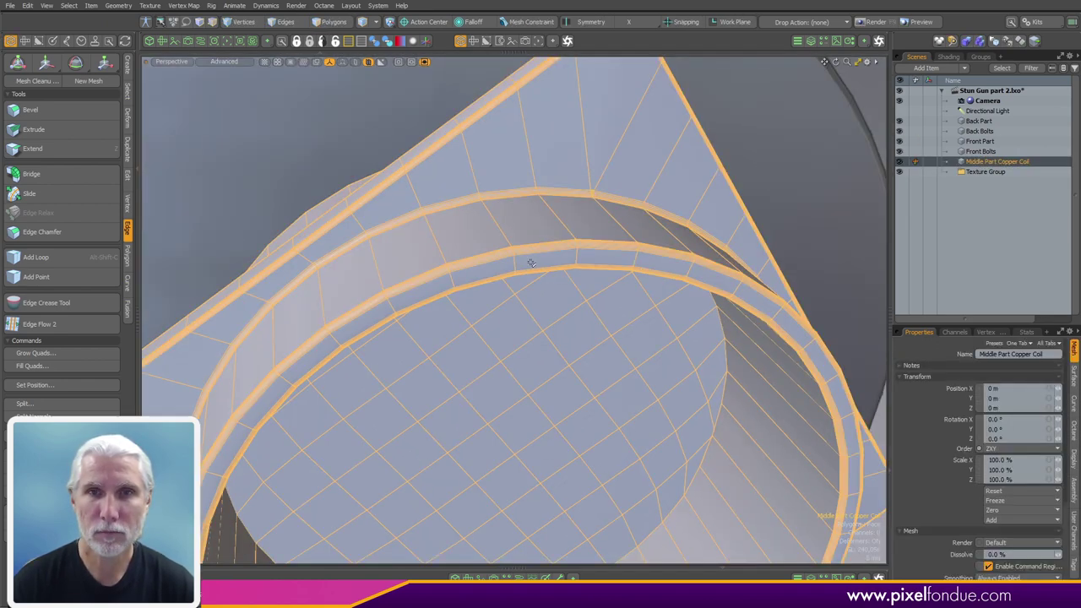
key("3")
left_click(528, 264)
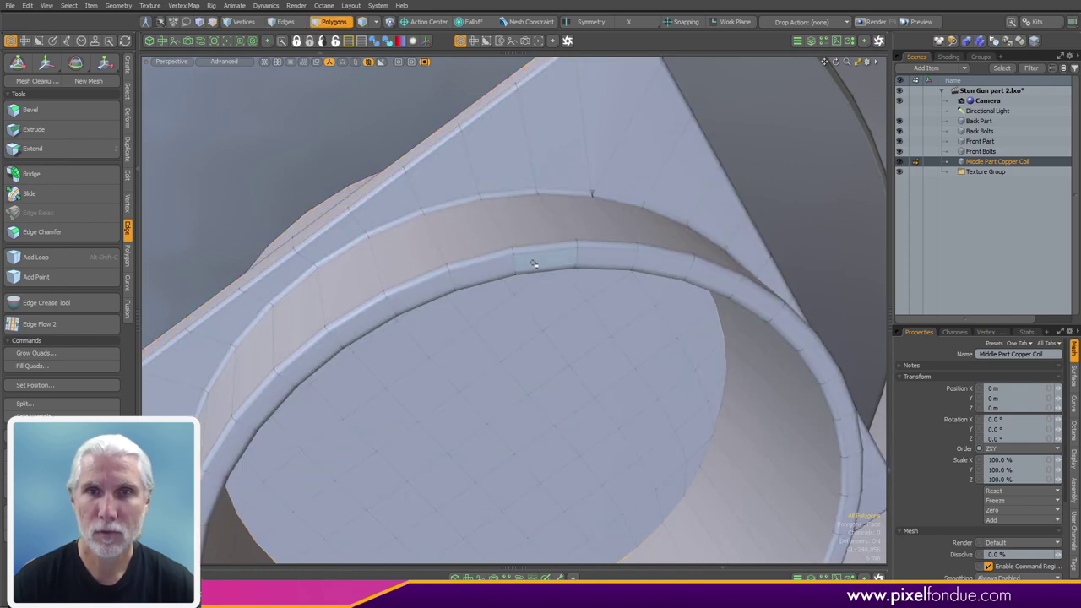
key("l")
Duplicate the rim's polygon loop and move the copy about -40.5 mm along Z
left_click_drag(397, 344, 539, 316, "alt")
scroll(685, 356, "down", 4)
key("w")
left_click_drag(480, 349, 527, 345, "alt")
left_click_drag(527, 344, 507, 383, "alt")
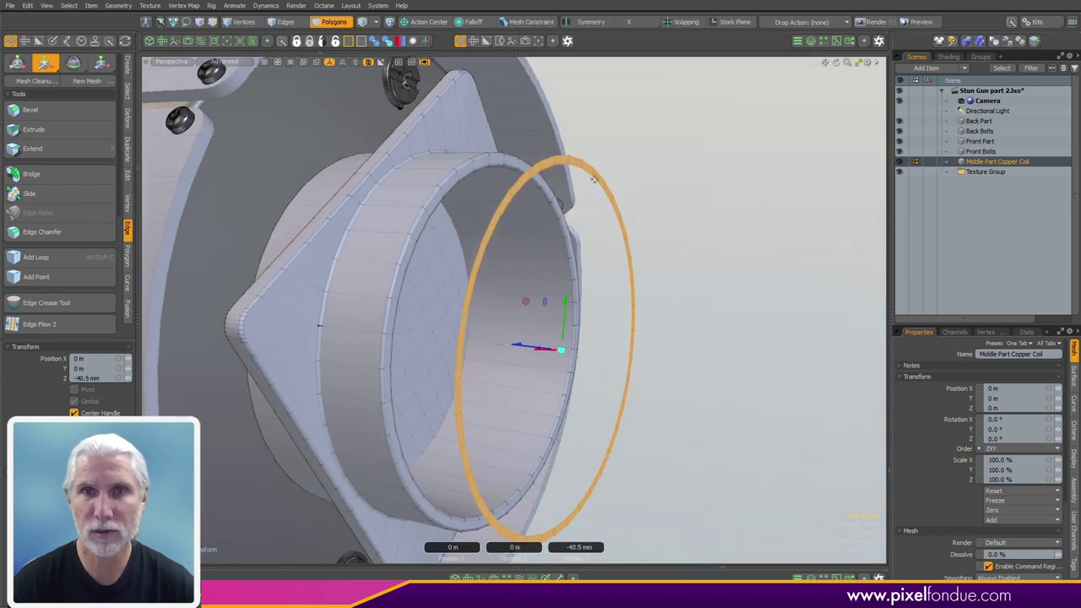
key("q")
Select the inner edge loop of the copied ring and fill it with a polygon to form a disc
key("2")
scroll(595, 180, "up", 4)
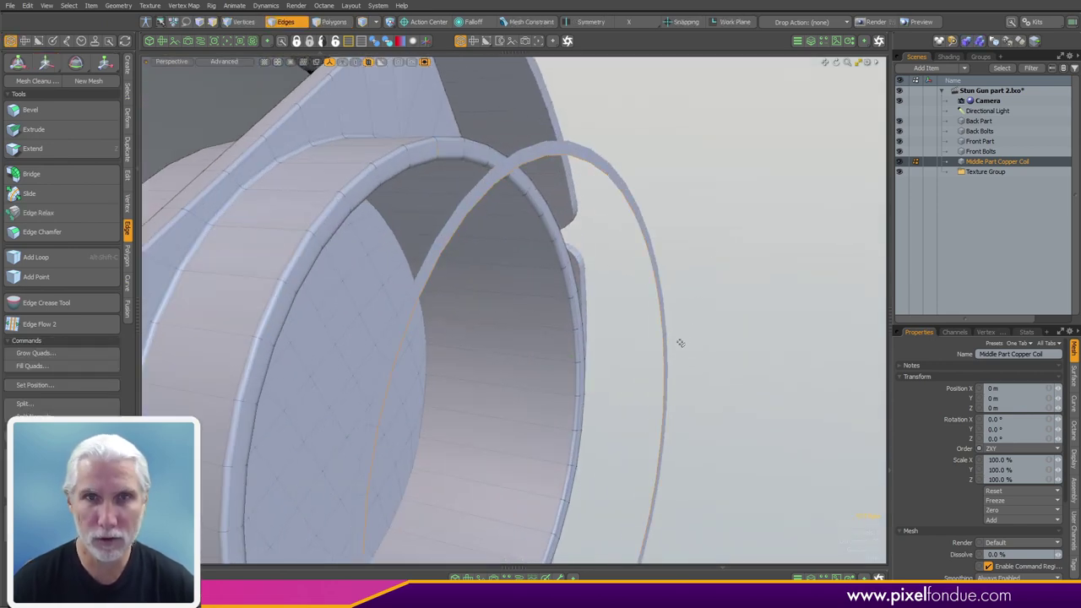
key("p")
scroll(644, 334, "down", 4)
left_click_drag(628, 329, 536, 312, "alt")
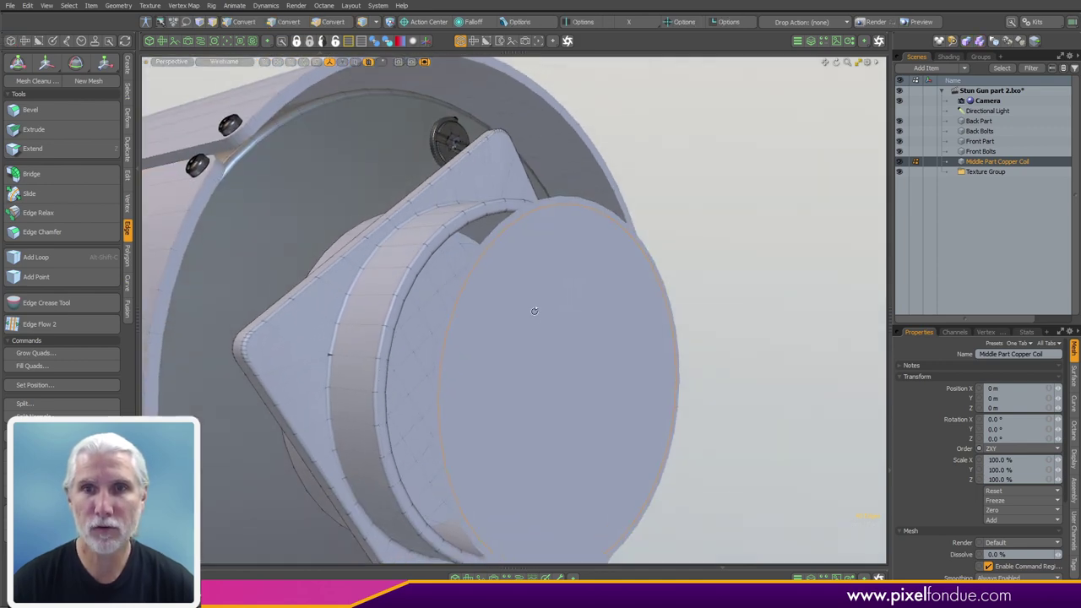
Select all polygons of the new disc and start the Extrude tool on them
key("3")
double_click(577, 256)
left_click(690, 228)
left_click(562, 207)
left_click_drag(589, 210, 602, 297, "alt")
left_click(633, 307)
left_click(564, 307)
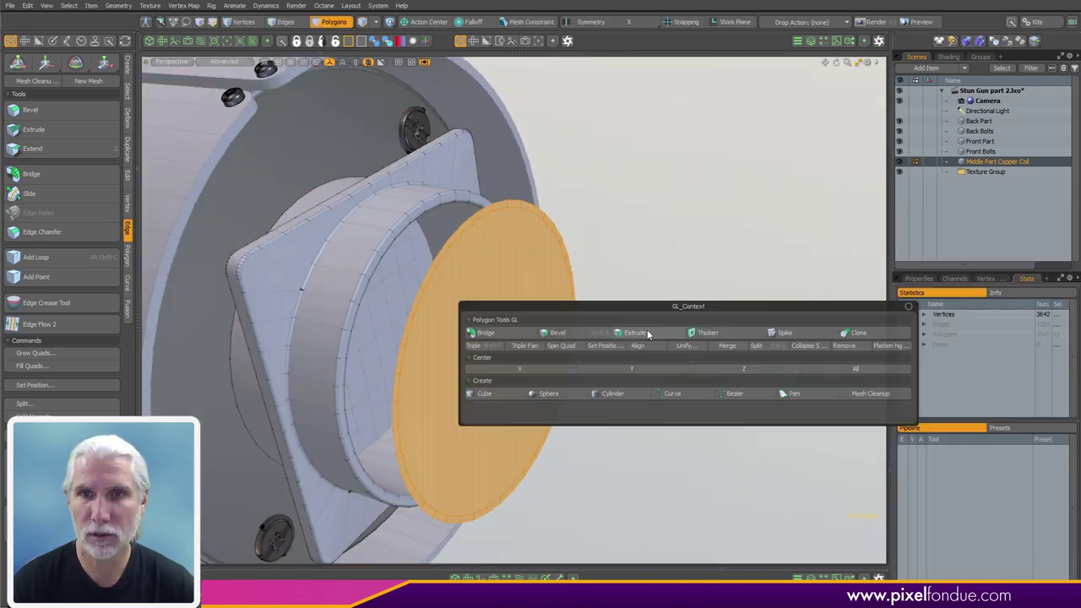
left_click(649, 332)
left_click_drag(642, 321, 703, 330, "alt")
Turn on Auto Activate for the Polygon Extrude tool in the tool pipeline
right_click(936, 453)
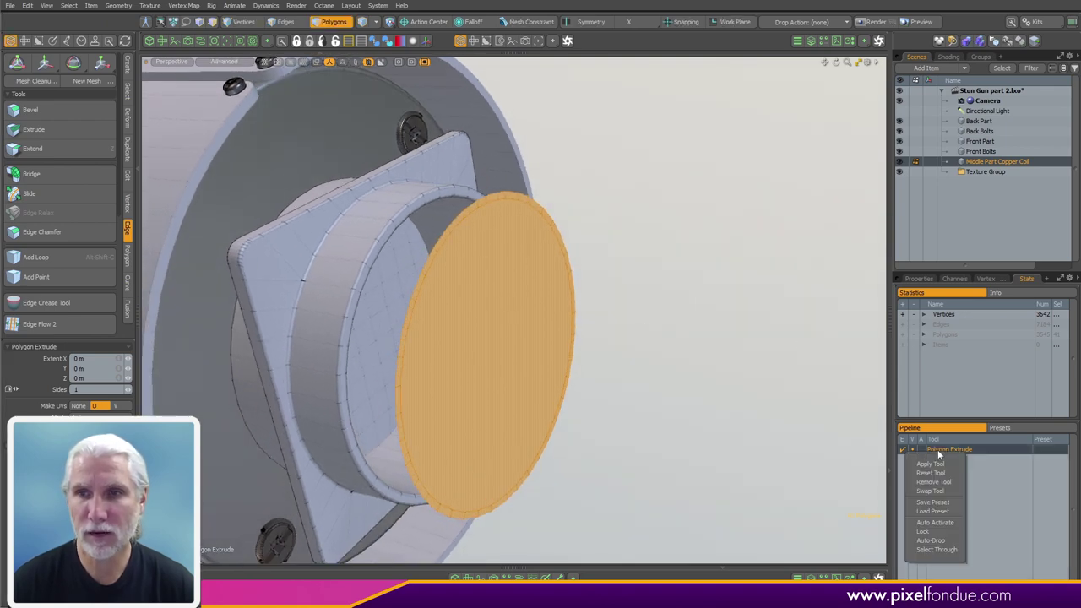
left_click(919, 280)
left_click(919, 280)
left_click(1026, 279)
right_click(946, 452)
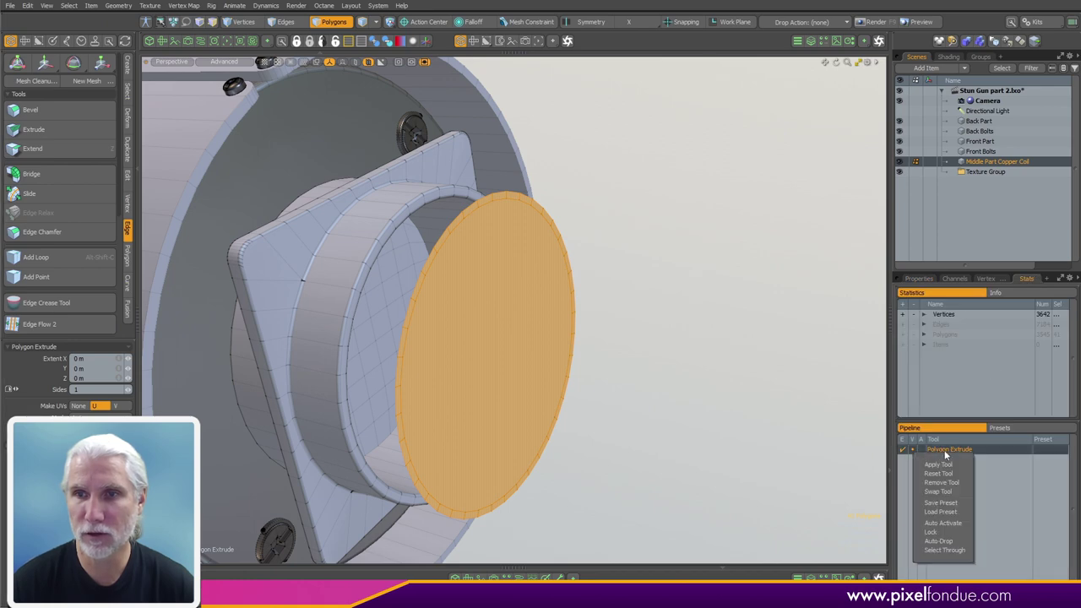
left_click(953, 523)
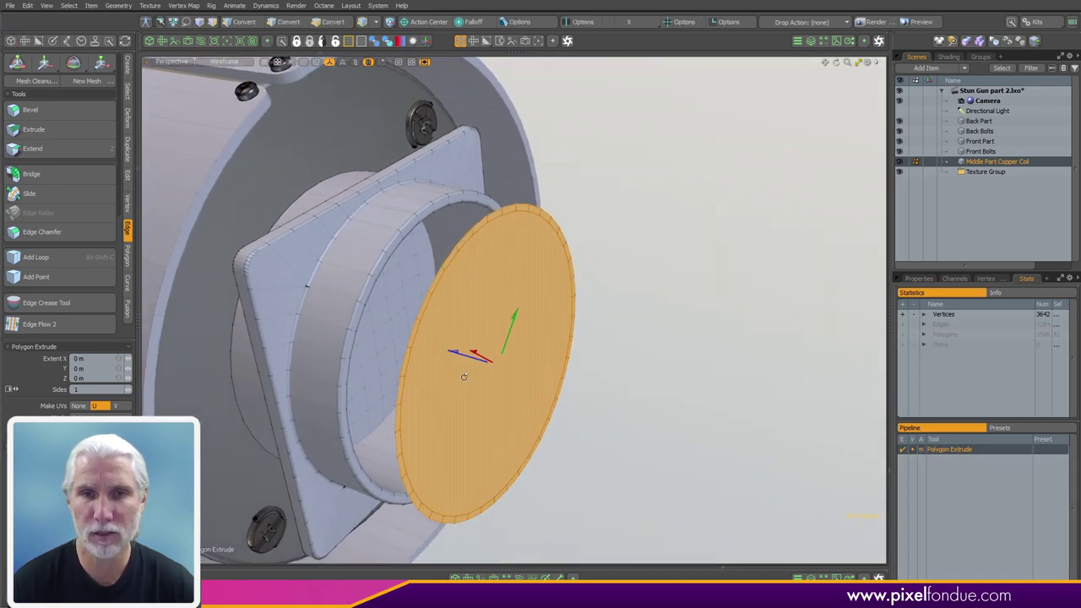
Extrude the disc along its axis to give it a thin thickness
left_click_drag(463, 378, 428, 360, "alt")
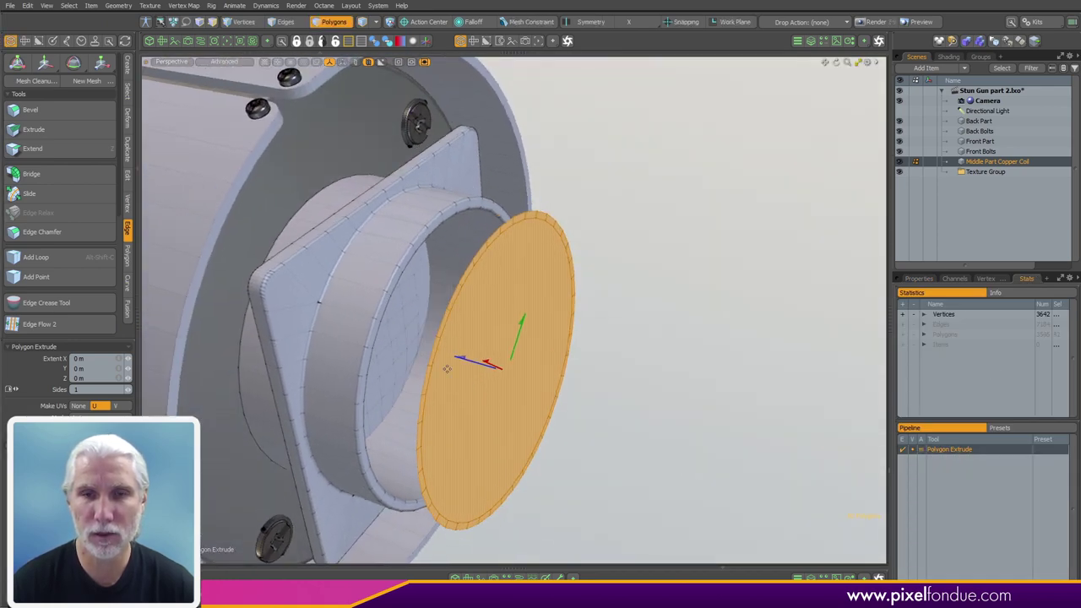
left_click_drag(557, 363, 561, 317, "alt")
key("space")
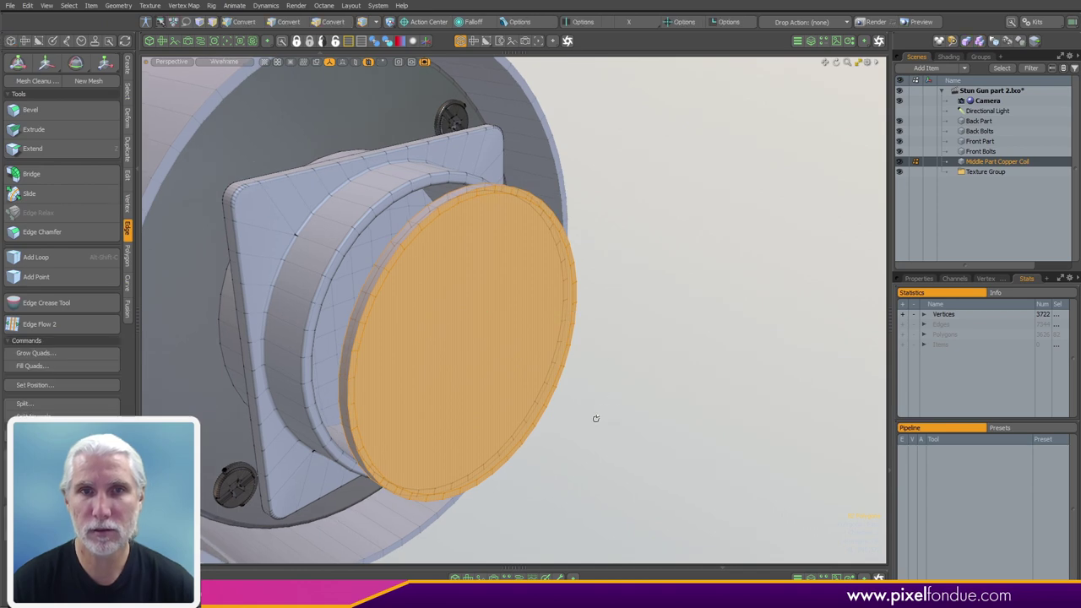
Grow the selection to cover the whole extruded disc, scale it up slightly and deselect it
left_click_drag(581, 420, 571, 402, "alt")
left_click(571, 402)
left_click(489, 373)
key("shift+Up")
key("shift+Up")
key("shift+Up")
key("r")
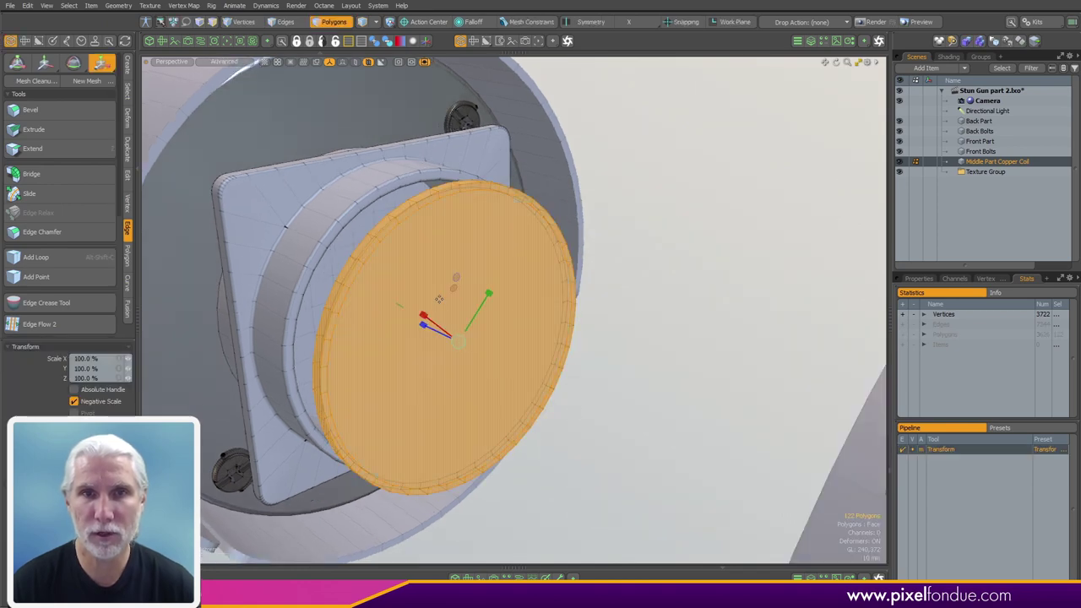
left_click_drag(449, 298, 461, 300, "alt")
left_click_drag(460, 300, 493, 310, "alt")
key("space")
left_click_drag(656, 306, 666, 312, "alt")
left_click(667, 312)
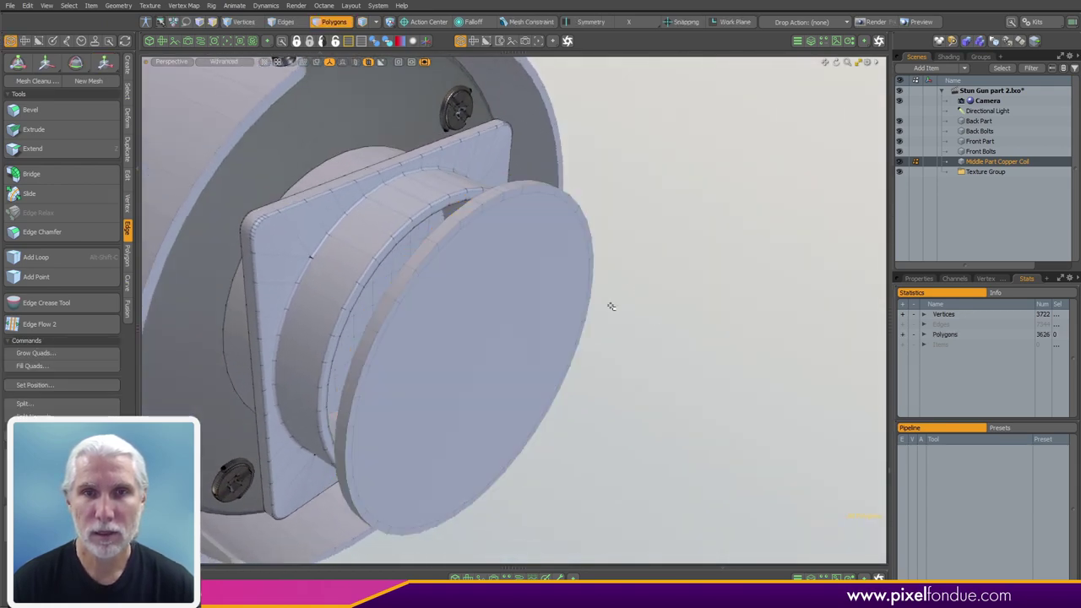
scroll(429, 304, "up", 4)
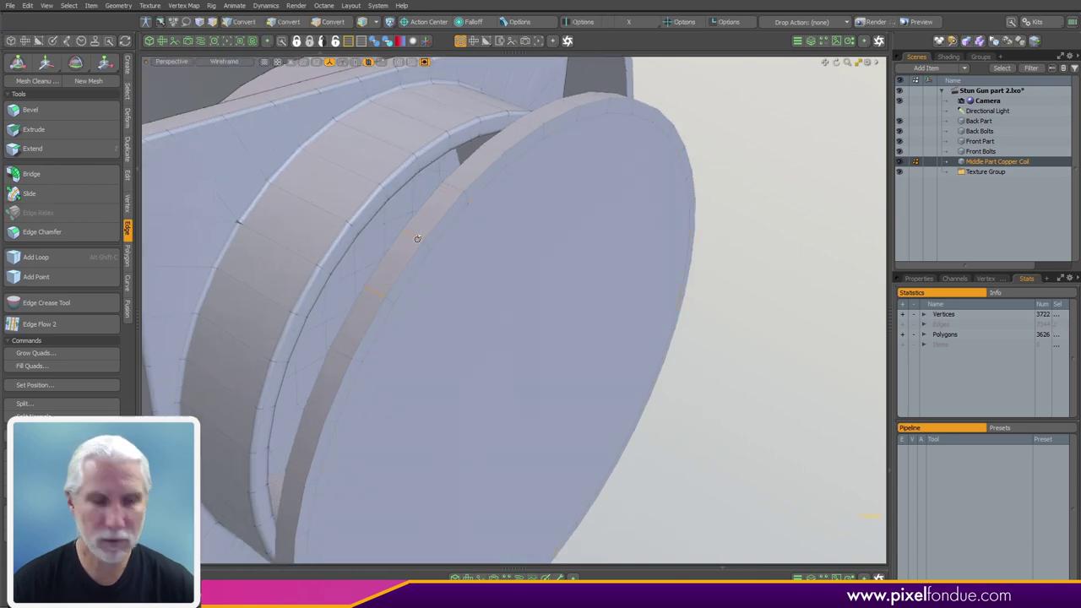
key("alt+shift+c")
left_click_drag(394, 287, 442, 320, "alt")
key("space")
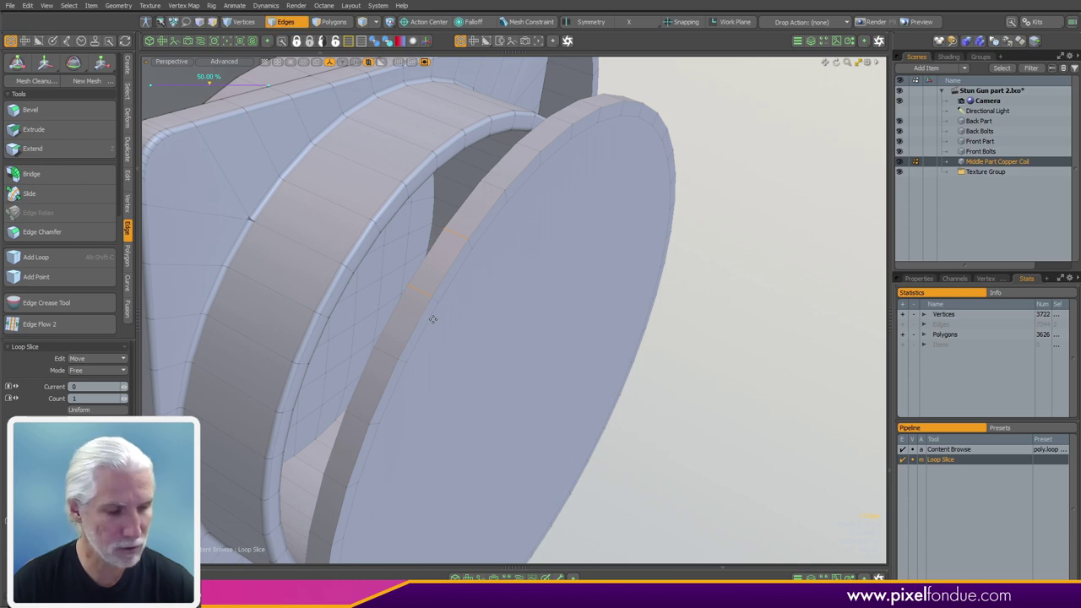
key("space")
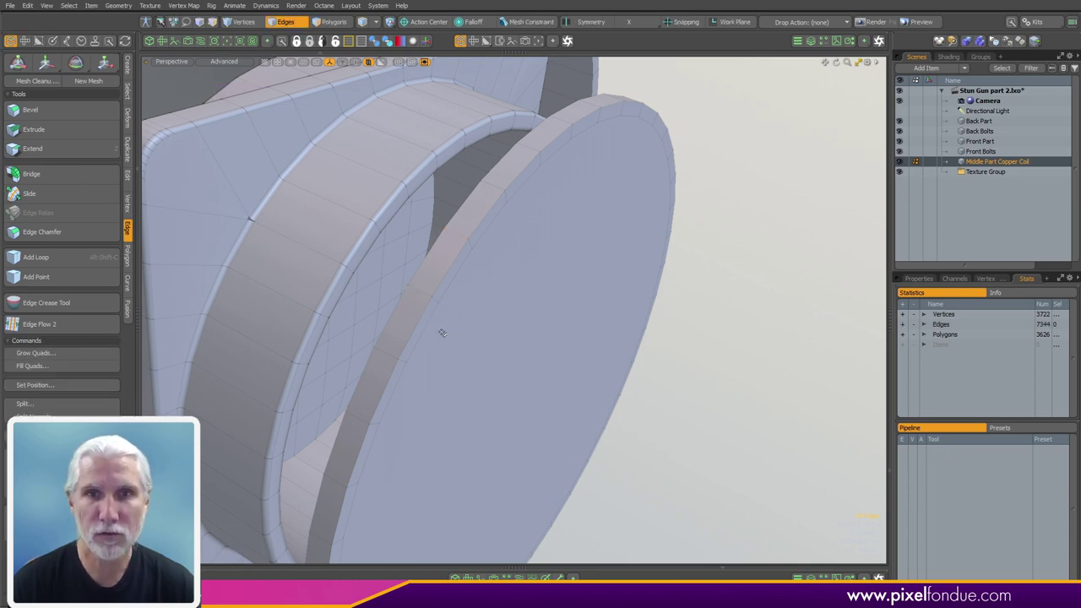
Add two evenly spaced edge loops around the disc's outer rim with Loop Slice
left_click_drag(392, 358, 377, 346, "alt")
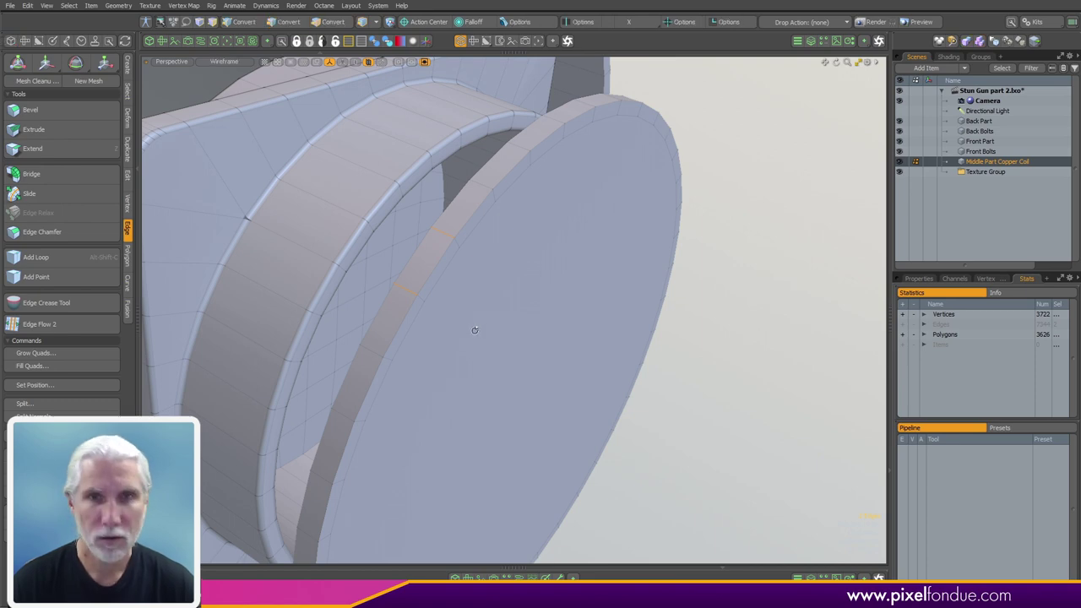
key("alt+c")
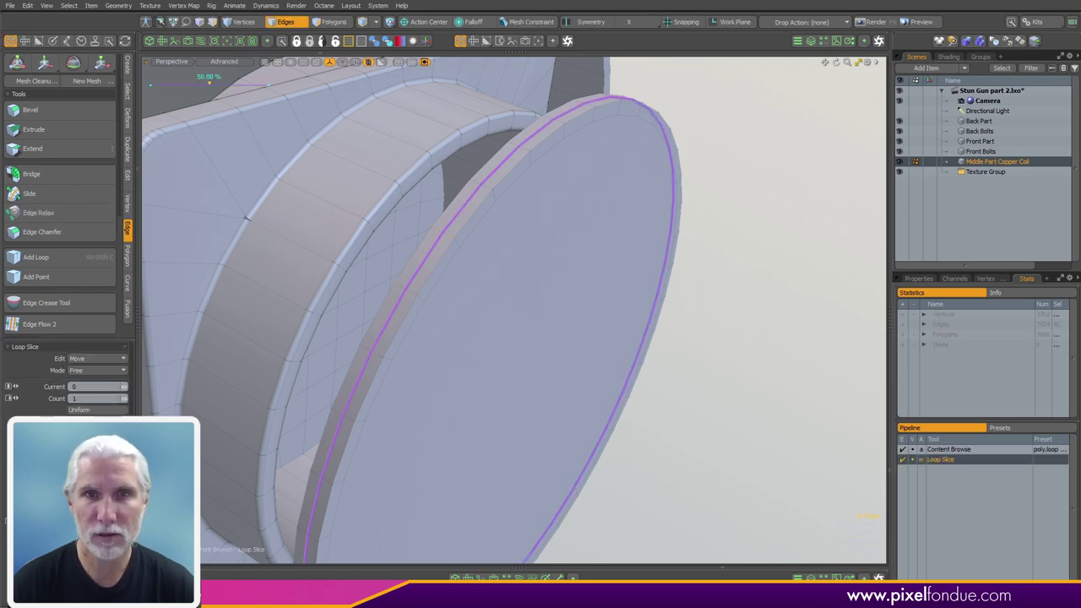
scroll(533, 335, "up", 2)
scroll(533, 335, "down", 1)
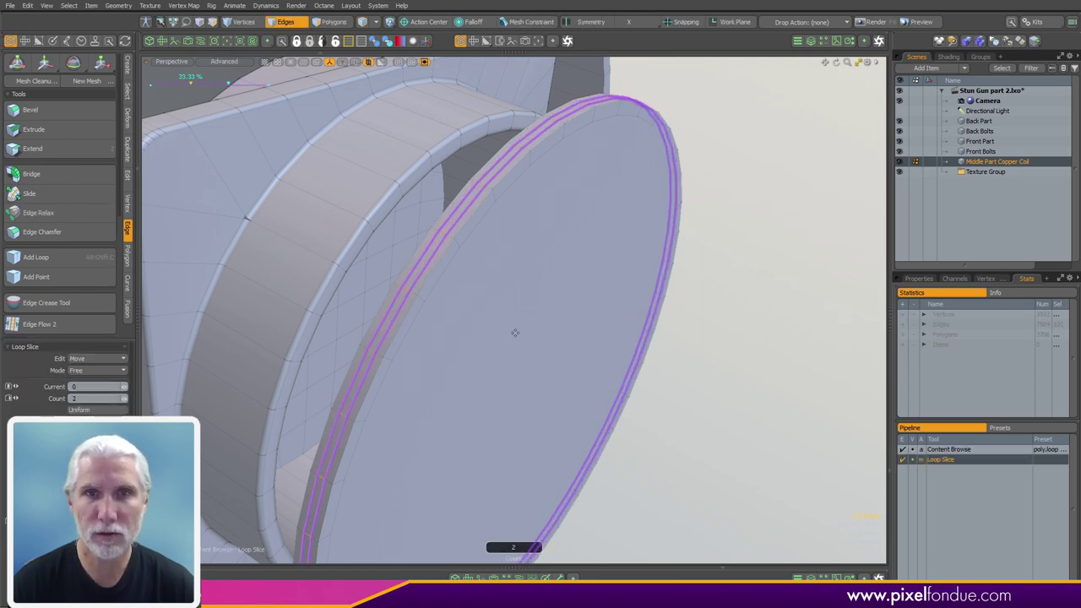
Select the middle band of polygons around the disc's rim, bevel it with a 1.2 mm shift and deselect it
key("3")
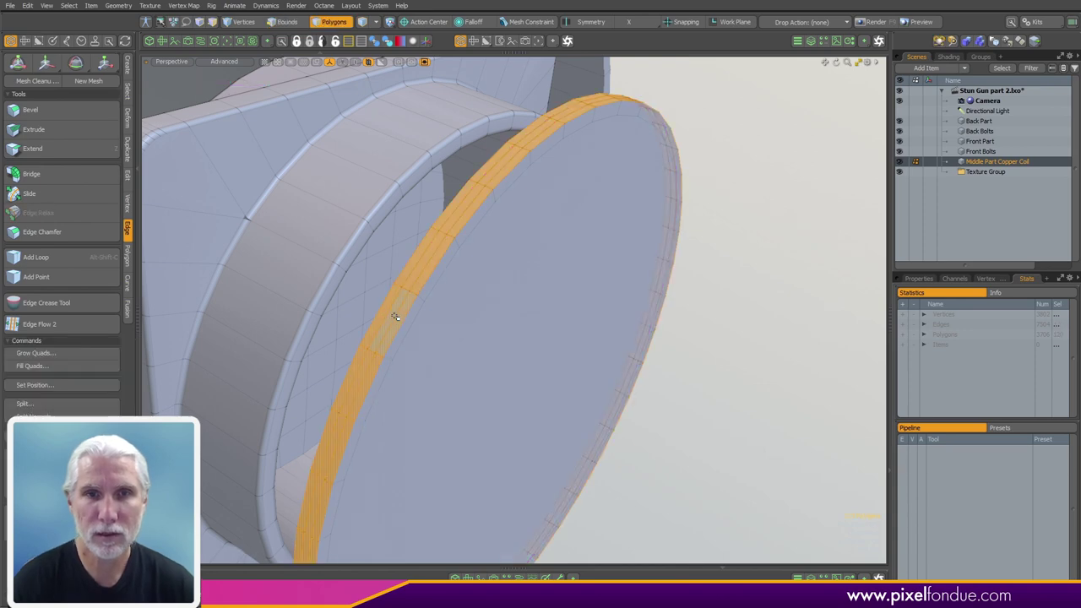
key("shift+Down")
key("b")
left_click(611, 241)
left_click_drag(547, 340, 519, 352, "alt")
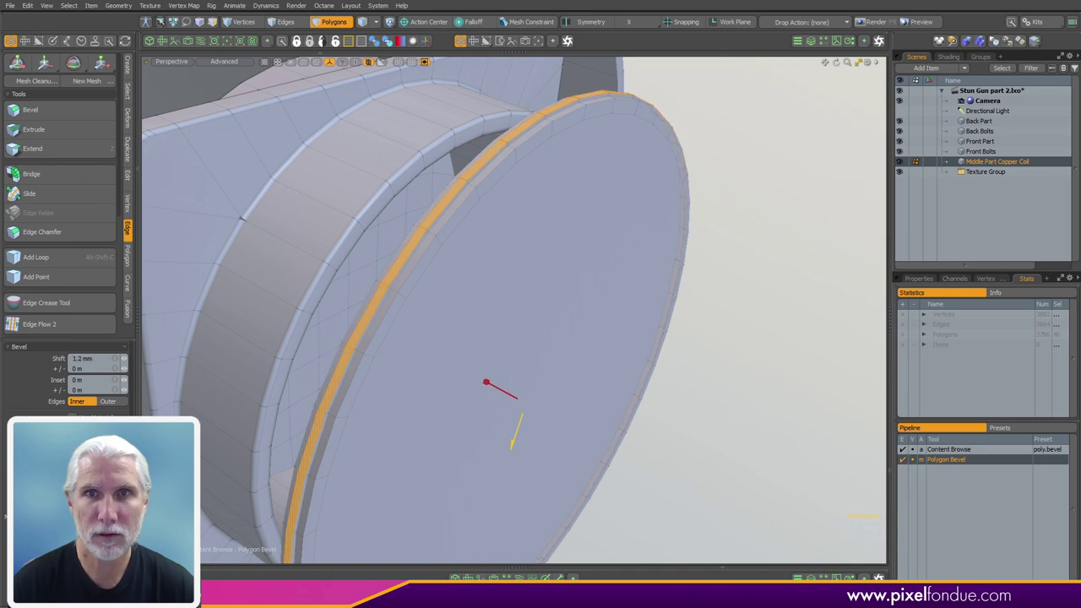
key("space")
left_click(718, 369)
Hide the Front Bolts and Front Part meshes so the coil area is unobstructed
left_click_drag(718, 368, 639, 350, "alt")
left_click_drag(818, 377, 621, 358, "ctrl+alt")
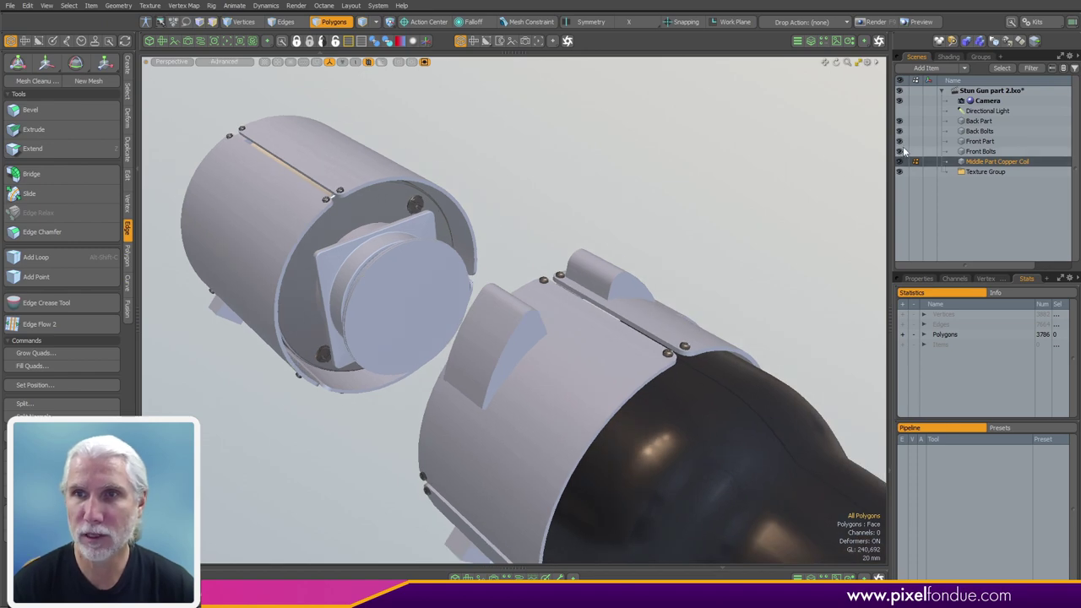
left_click(899, 151)
left_click(899, 141)
Select only the two flat cap polygons on the front and back of the disc
left_click_drag(604, 297, 503, 289, "alt")
key("KP_2")
left_click_drag(564, 367, 495, 329, "alt+shift")
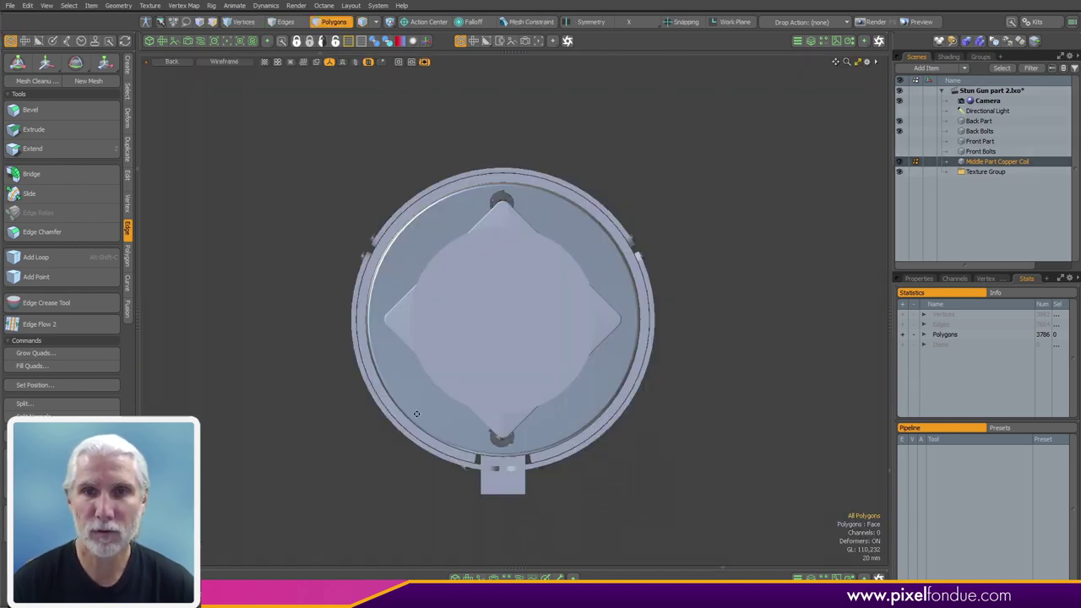
scroll(447, 397, "up", 3)
left_click(502, 361)
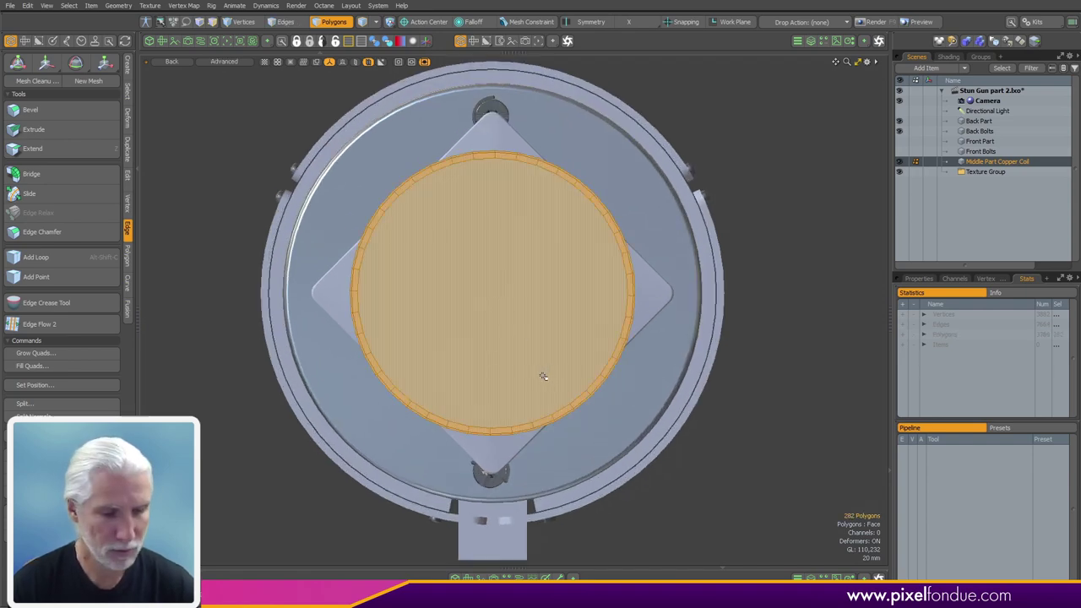
key("ctrl+2")
left_click(564, 257)
mouse_move(448, 255)
left_mouse_down("ctrl+alt")
mouse_move(528, 255)
mouse_move(459, 263)
mouse_move(571, 351)
left_mouse_up("ctrl+alt")
key("KP_Decimal")
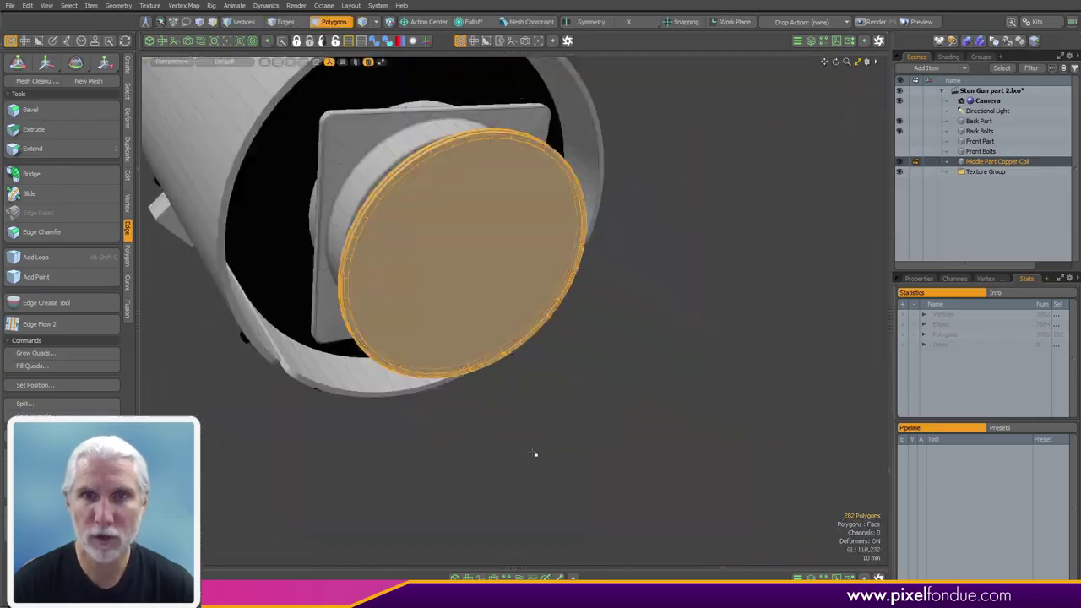
mouse_move(535, 451)
left_mouse_down("alt")
mouse_move(548, 442)
mouse_move(476, 366)
mouse_move(524, 393)
left_mouse_up("alt")
left_click(460, 326, "shift")
In a wireframe Back view, scale the two cap polygons to 89% in X and Y and delete them
left_click_drag(460, 326, 304, 222, "alt")
key("KP_2")
left_click_drag(507, 372, 502, 298, "alt+shift")
key("ctrl+space")
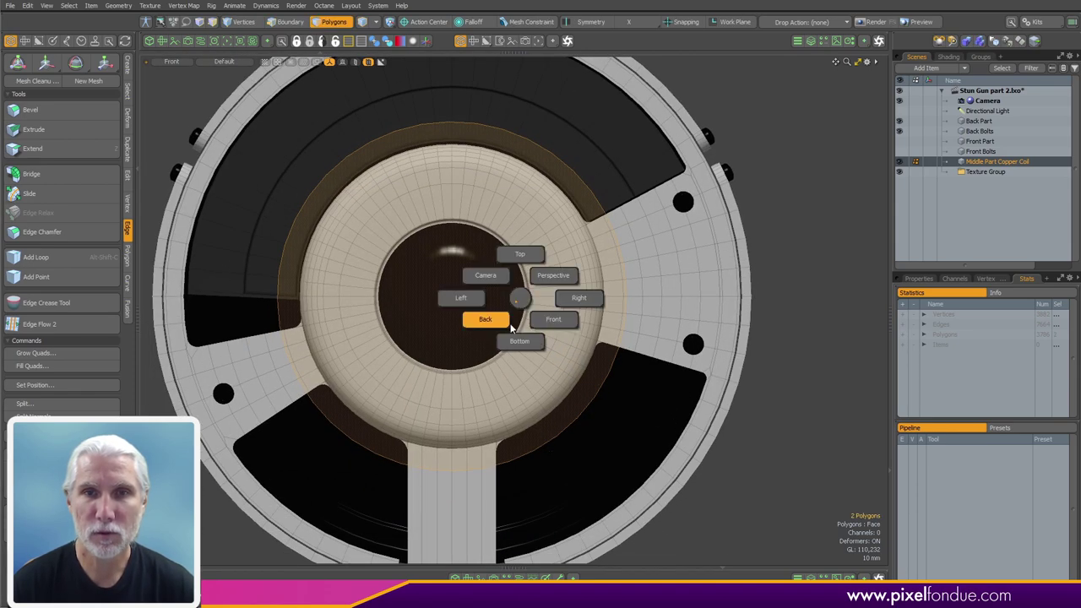
left_click(467, 359)
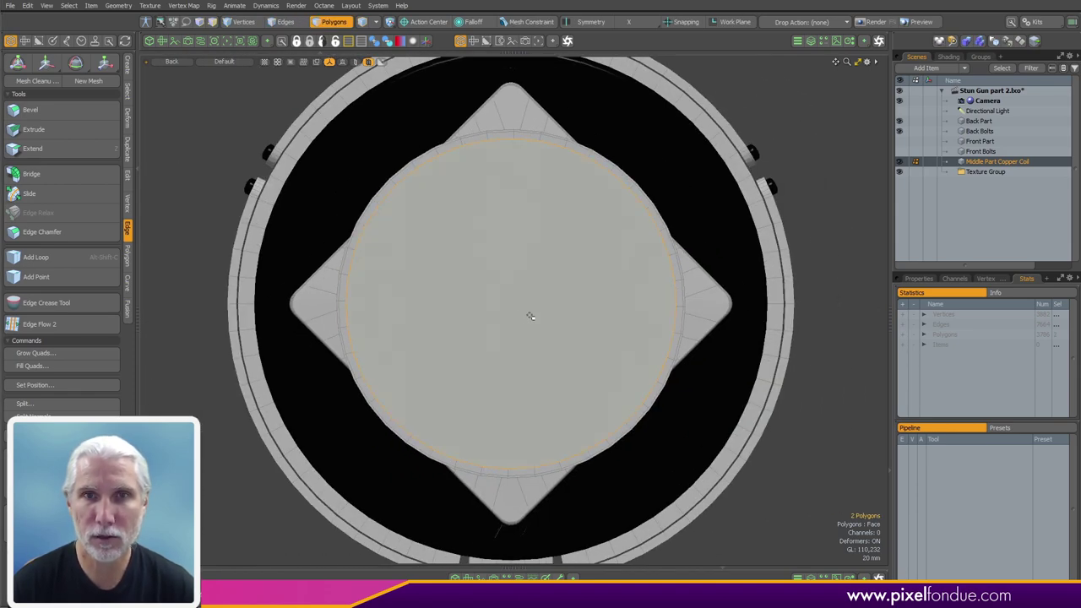
key("alt+space")
left_click(551, 291)
key("y")
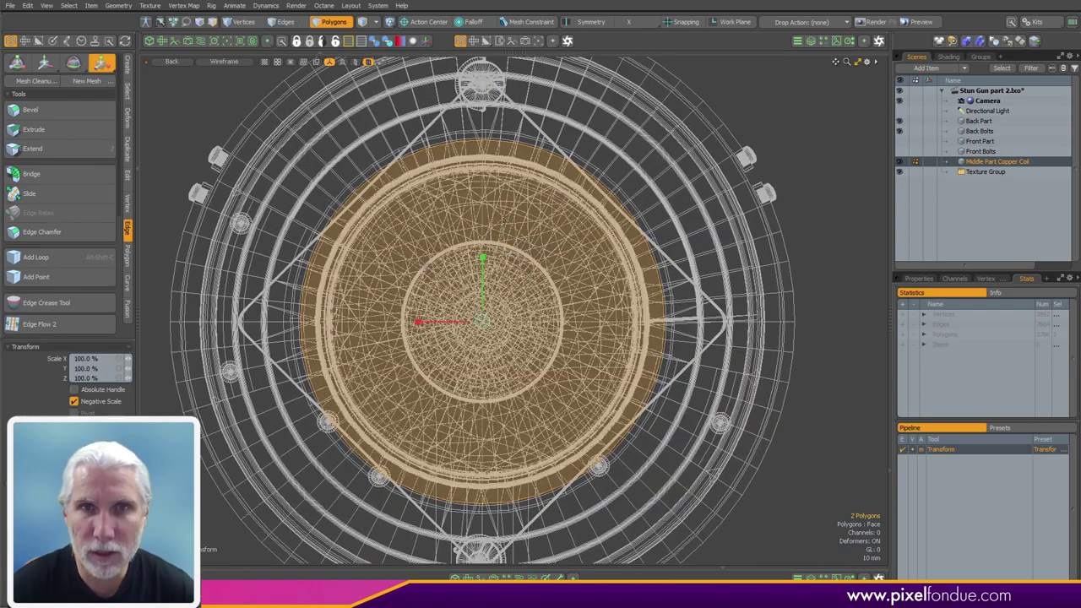
scroll(482, 216, "up", 3)
left_click_drag(429, 306, 438, 314)
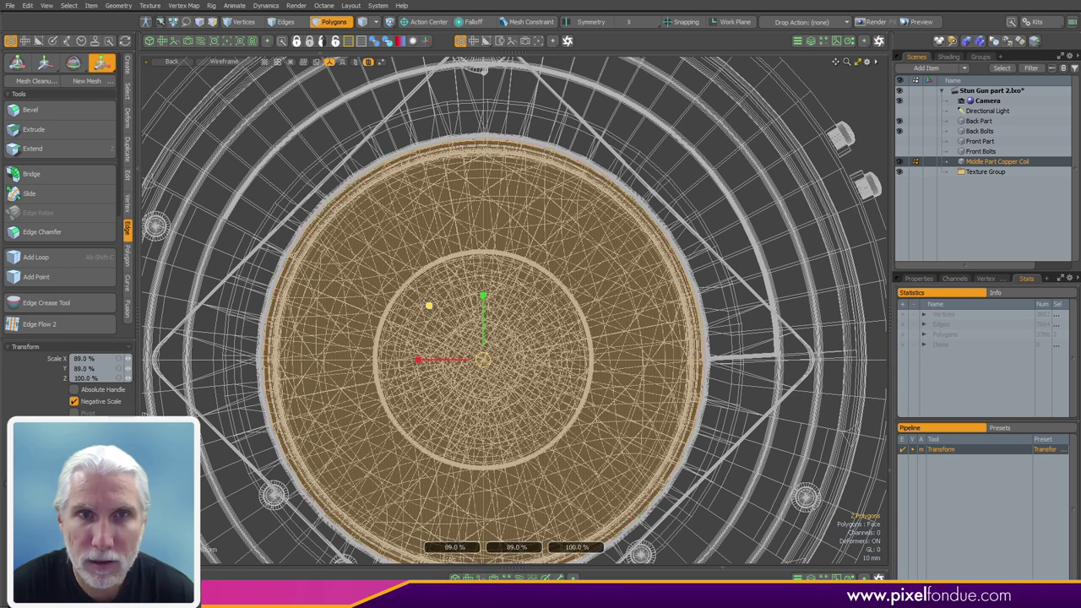
key("Delete")
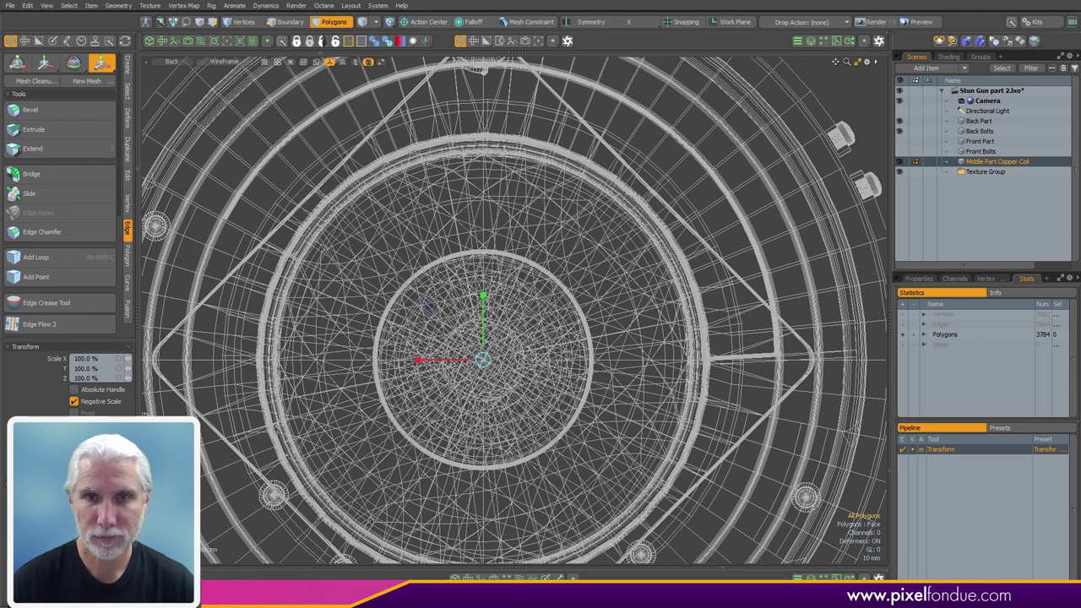
Select the inner boundary edges on both sides of the opened disc and bridge them into a closed ring
key("KP_8")
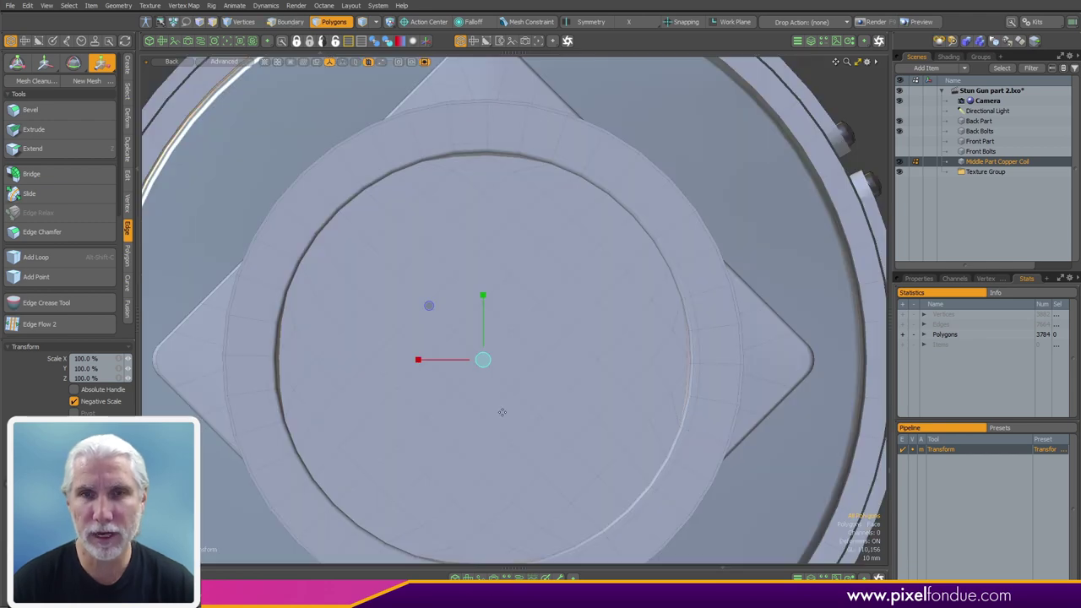
left_click_drag(496, 415, 591, 377, "alt")
key("2")
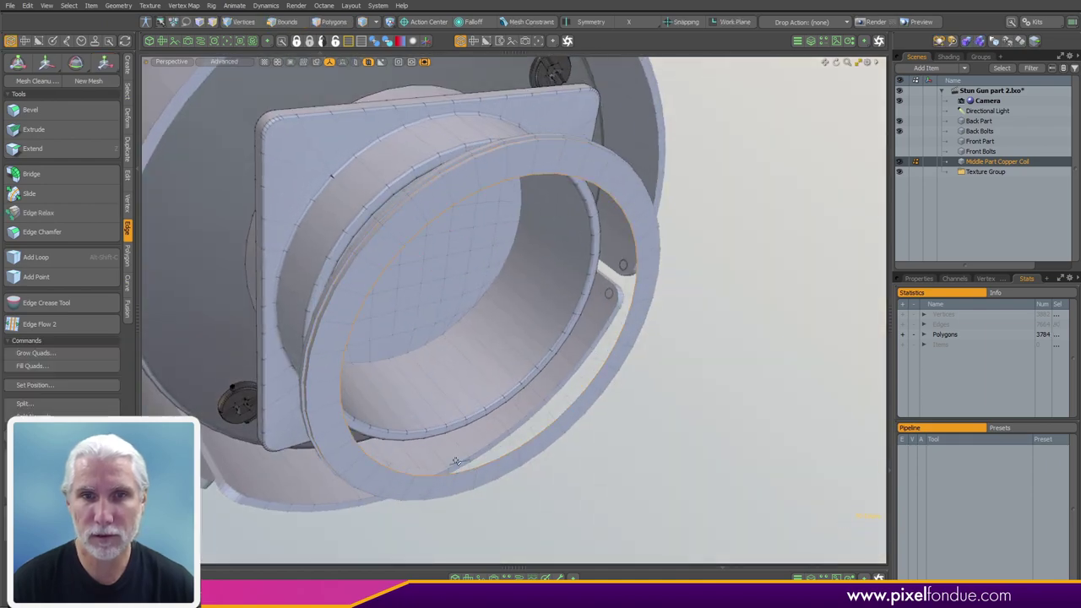
left_click_drag(458, 462, 441, 366, "alt")
right_click(691, 384)
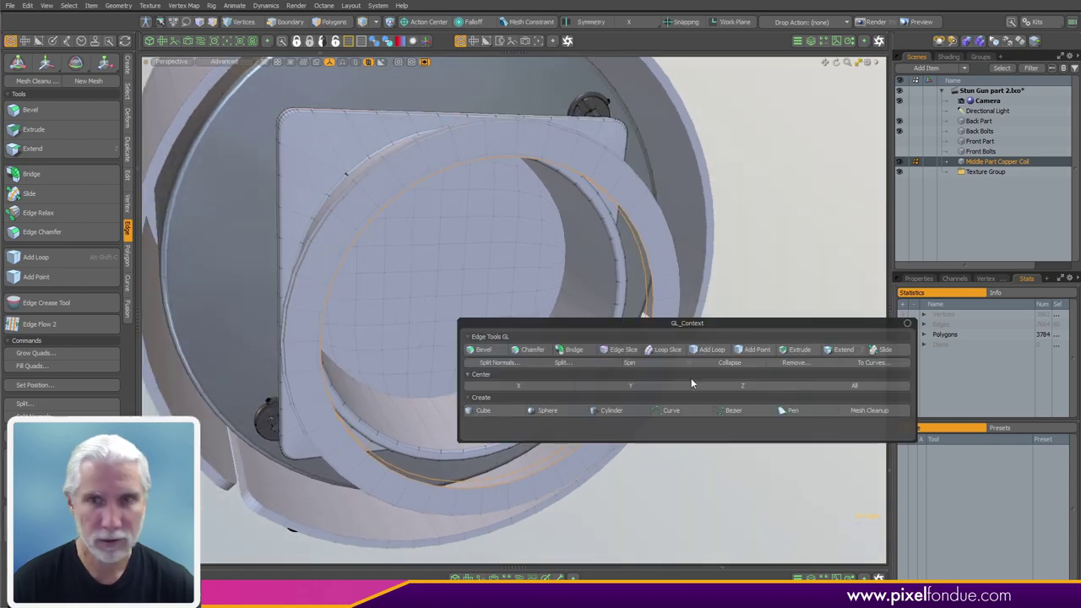
left_click(574, 350)
key("space")
Select the whole ring, duplicate it with an offset along the coil's axis and deselect it
left_click_drag(733, 415, 509, 364, "alt")
key("3")
double_click(529, 349)
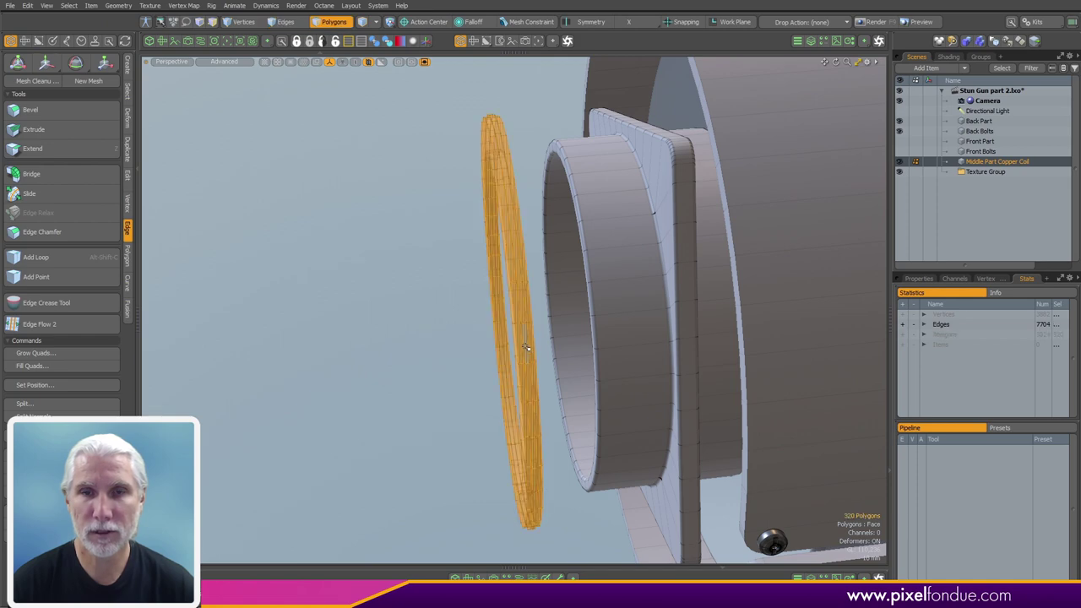
key("y")
left_click_drag(551, 317, 590, 314)
key("q")
left_click(434, 352)
Select the coil body with its square flange and isolate the Middle Part Copper Coil mesh from the other parts
left_click_drag(434, 353, 719, 326, "alt")
scroll(507, 337, "down", 5)
left_click_drag(372, 346, 557, 367, "alt")
scroll(419, 312, "up", 5)
left_click_drag(422, 308, 458, 332, "alt")
scroll(474, 313, "up", 5)
scroll(567, 326, "down", 5)
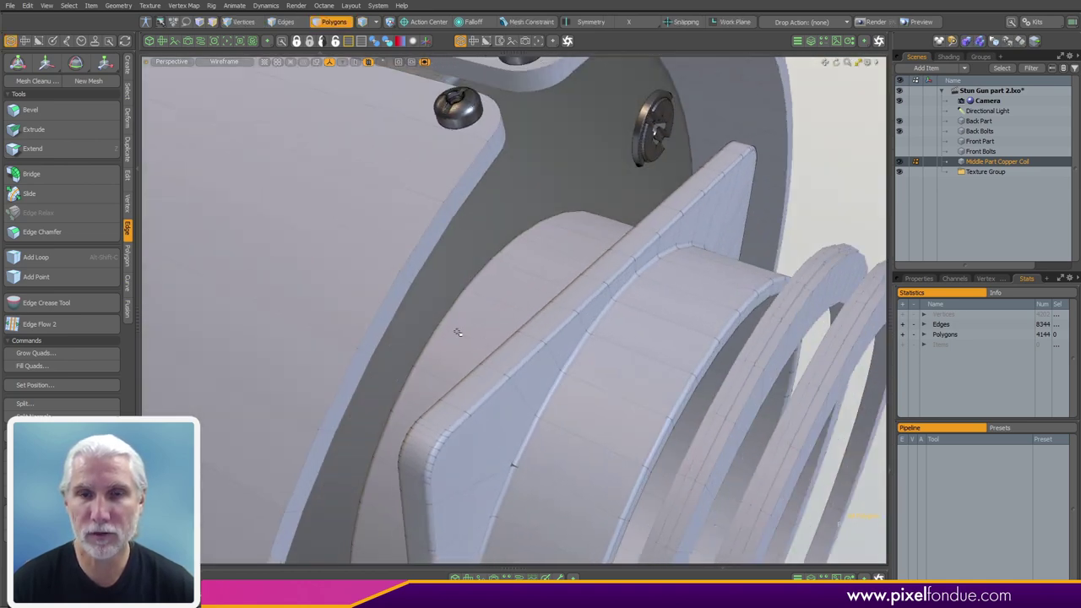
double_click(504, 319)
key("shift+h")
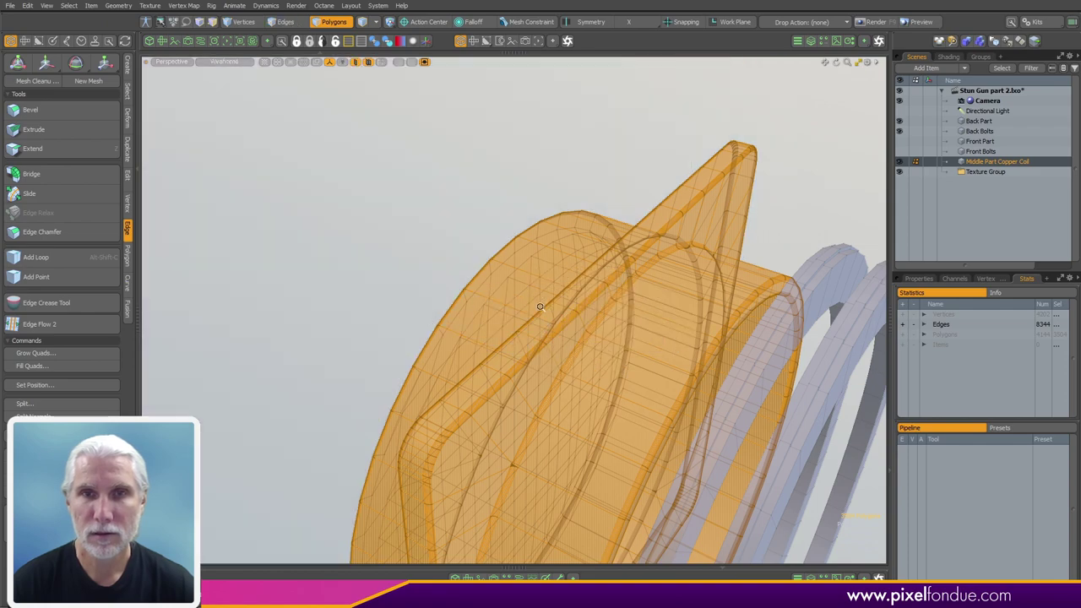
Select the vertices at the coil body's rear end in the Top view, use the Move tool on them and deselect
left_click_drag(543, 306, 444, 342, "alt")
left_click(330, 456)
key("KP_1")
scroll(516, 257, "down", 5)
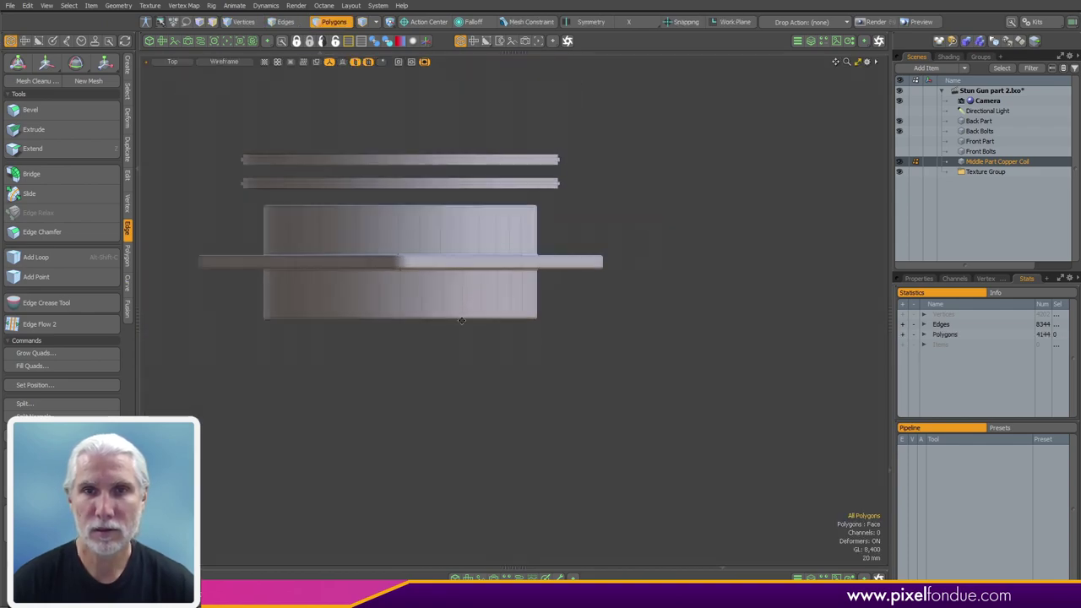
right_click_drag(247, 380, 686, 311)
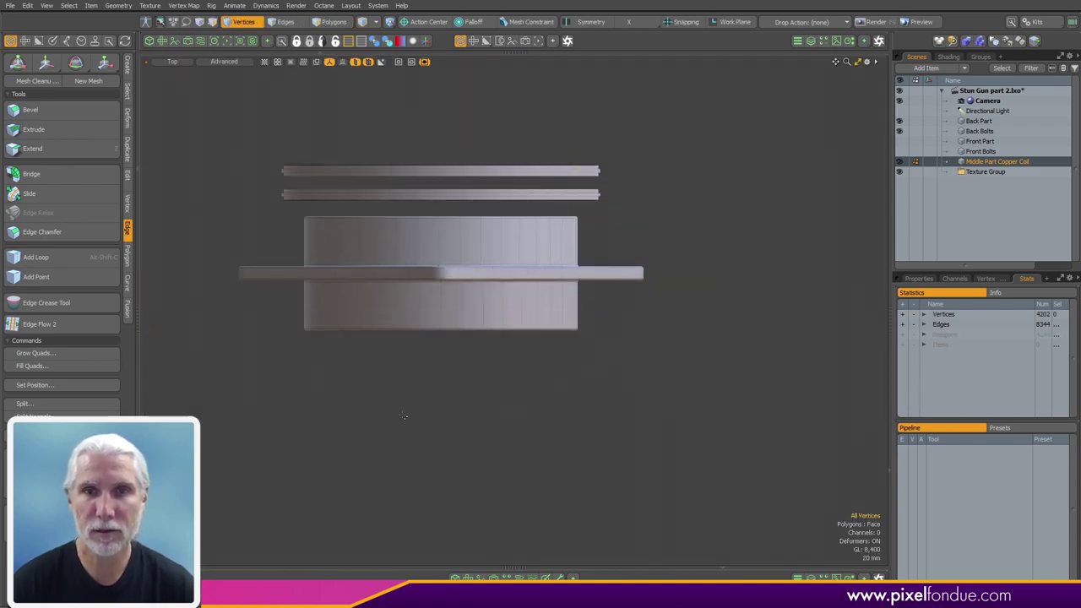
right_click_drag(222, 384, 698, 300)
key("w")
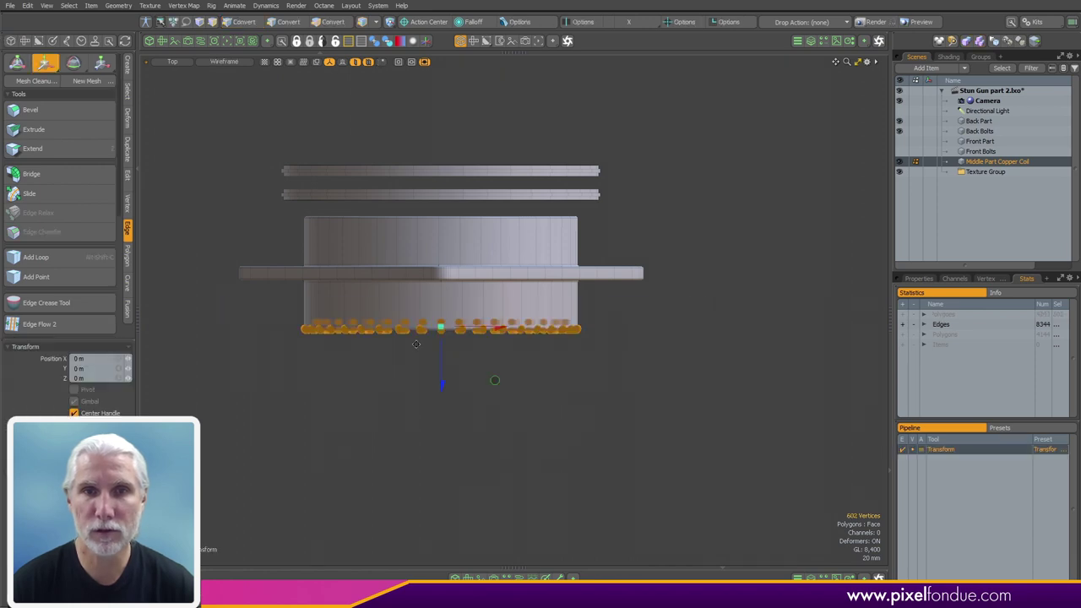
scroll(520, 388, "up", 3)
left_click_drag(456, 398, 497, 355, "alt+shift")
key("space")
left_click(491, 404)
left_click_drag(476, 451, 585, 448, "alt")
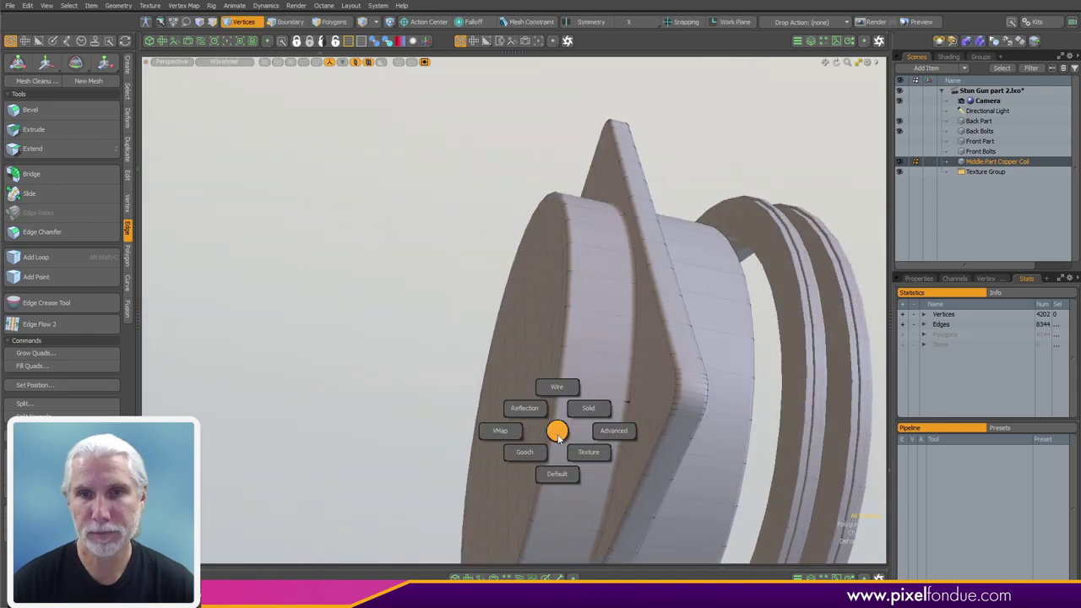
Bring the Back Part back into view and select its recessed end-plate polygons to check the coil body's seating against it
key("ctrl+3")
left_click(478, 436)
mouse_move(528, 416)
left_mouse_down("alt")
mouse_move(493, 411)
mouse_move(460, 432)
mouse_move(500, 441)
mouse_move(486, 431)
left_mouse_up("alt")
scroll(508, 437, "up", 3)
scroll(487, 429, "down", 4)
left_click_drag(483, 355, 438, 255, "alt")
key("5")
left_click(434, 412)
key("3")
double_click(435, 408)
left_click_drag(434, 400, 499, 317, "alt")
scroll(519, 443, "up", 4)
scroll(661, 324, "down", 4)
left_click_drag(661, 323, 675, 308, "alt")
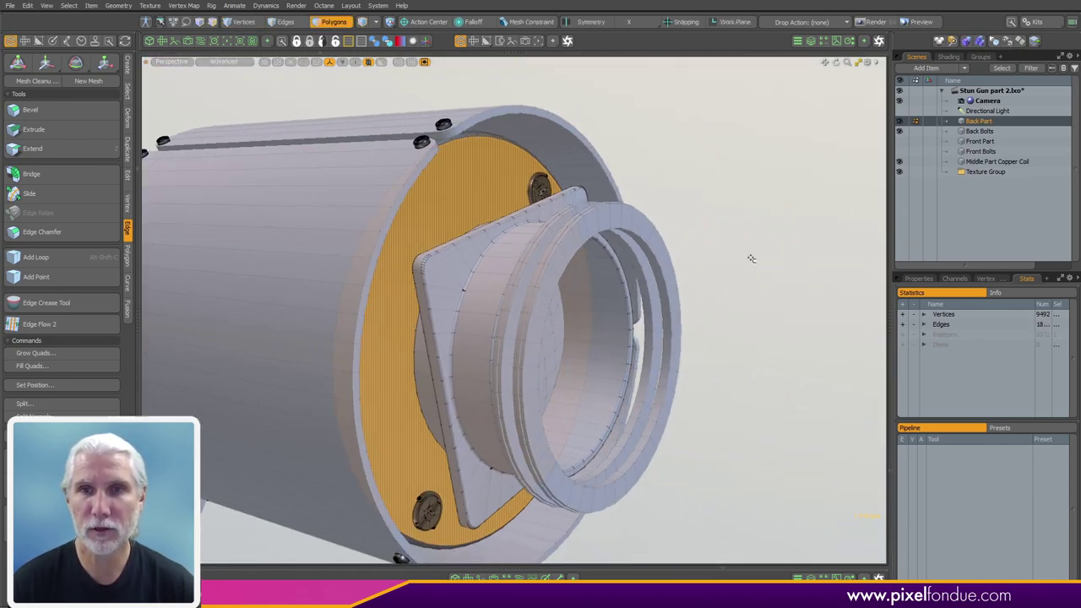
left_click(766, 267)
Show the Front Bolts and Front Part meshes again and frame the gap between the front and back parts
left_click_drag(764, 269, 695, 370, "alt")
scroll(575, 329, "down", 4)
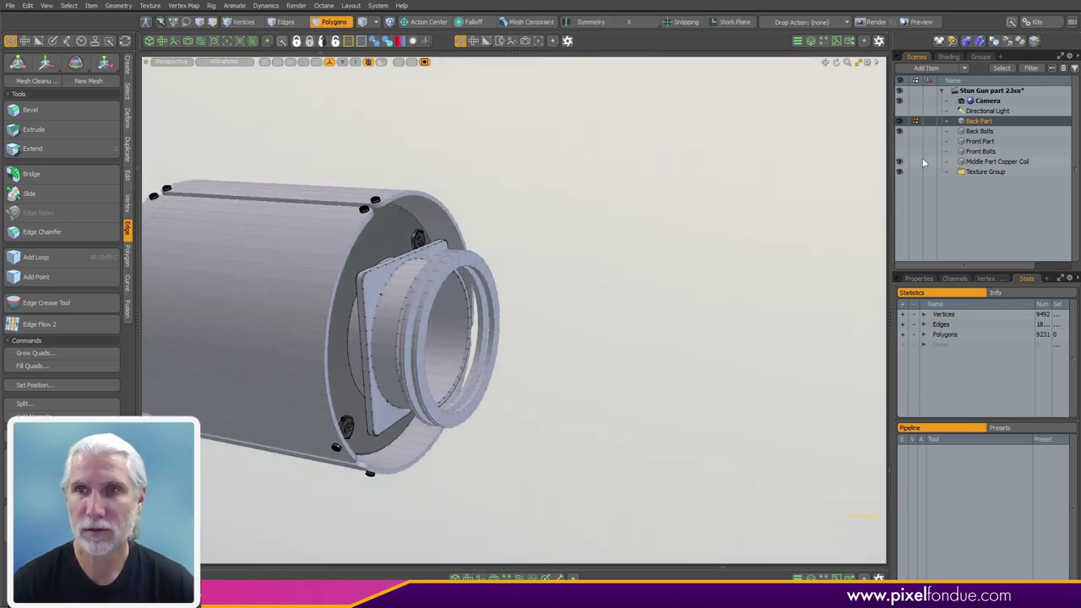
left_click_drag(694, 244, 747, 241, "alt")
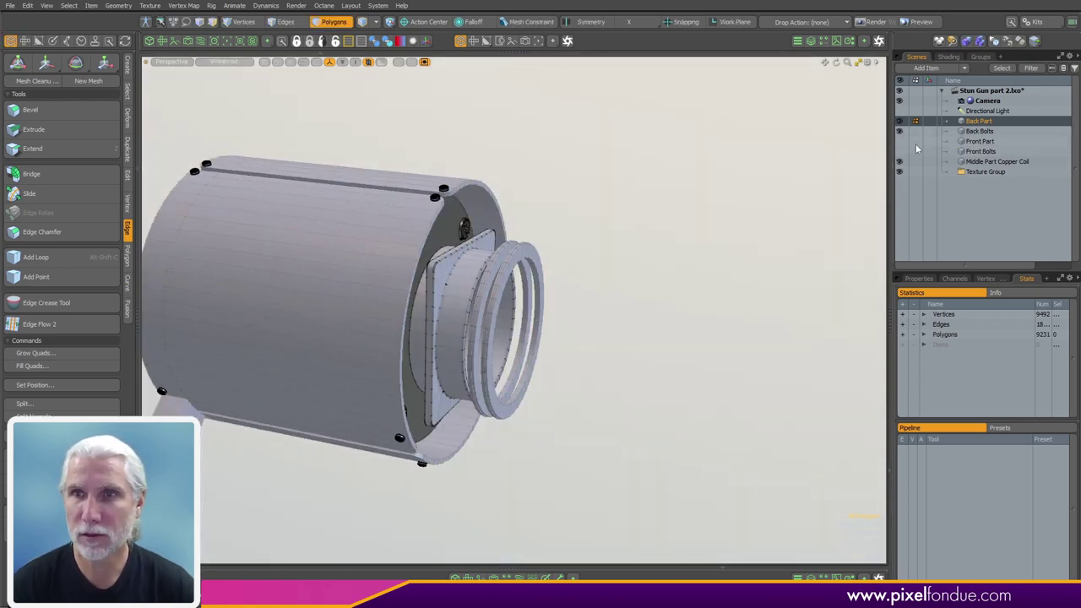
left_click_drag(900, 152, 900, 142)
left_click_drag(691, 280, 308, 357, "alt")
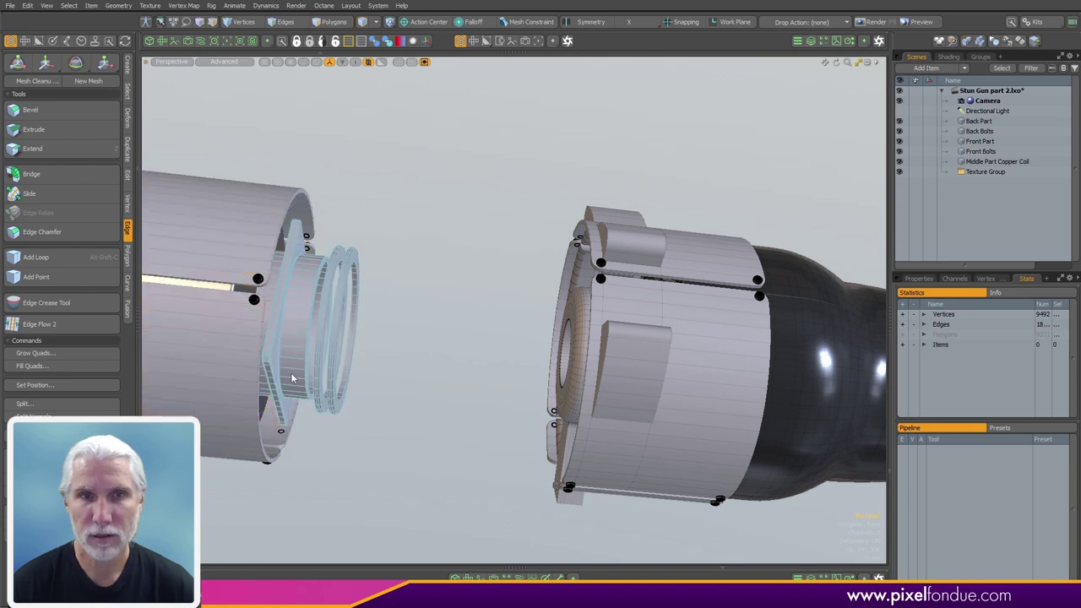
Duplicate the flanged coil body within the Middle Part Copper Coil mesh and move the copy -272 mm in Z towards the Front Part
left_click(292, 378)
key("3")
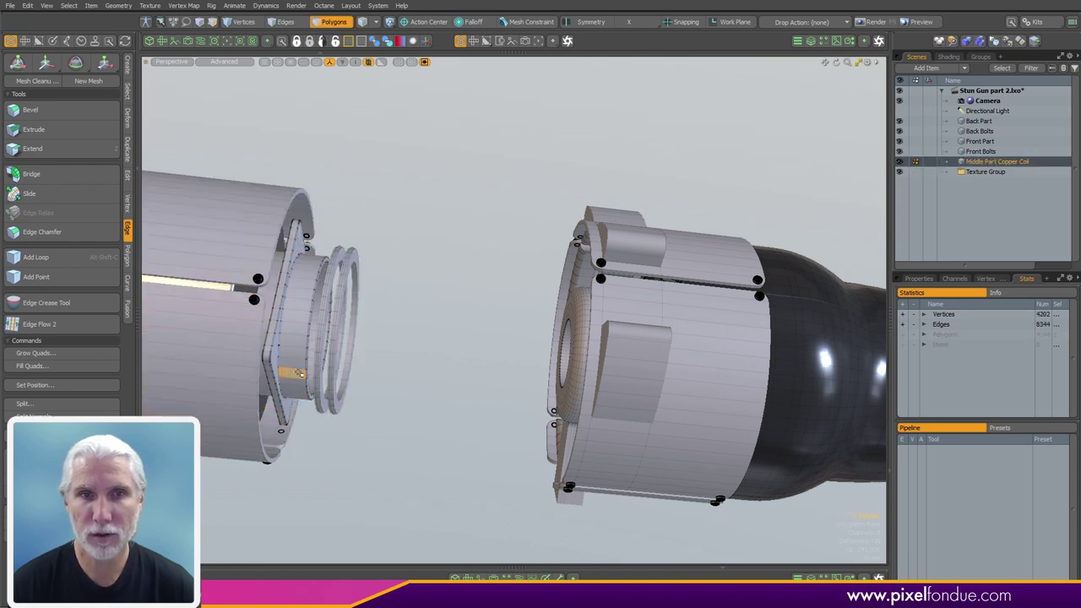
double_click(299, 373)
key("w")
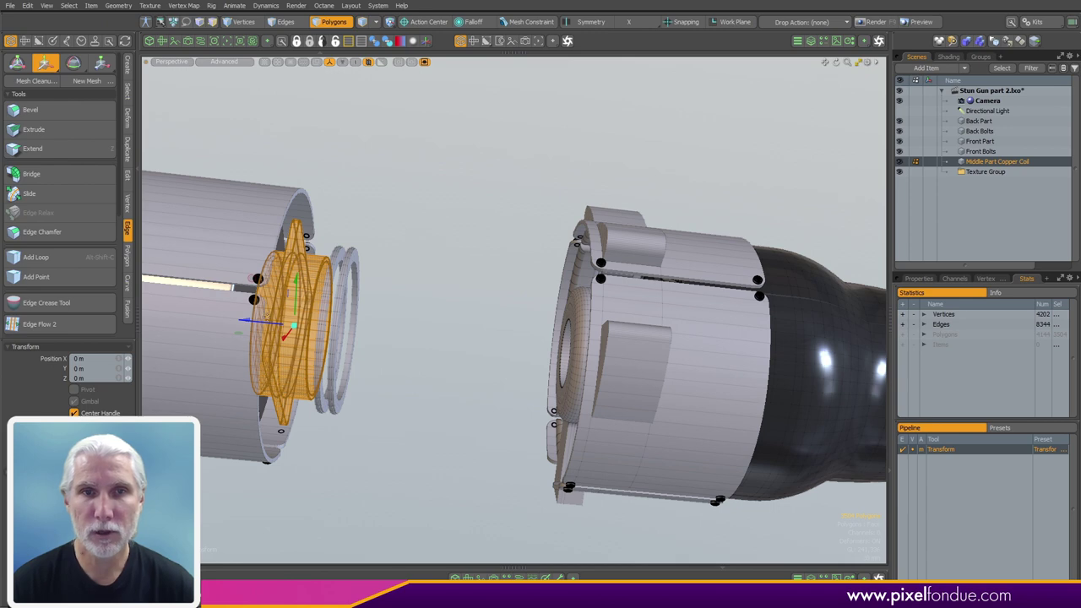
left_click_drag(263, 328, 441, 341)
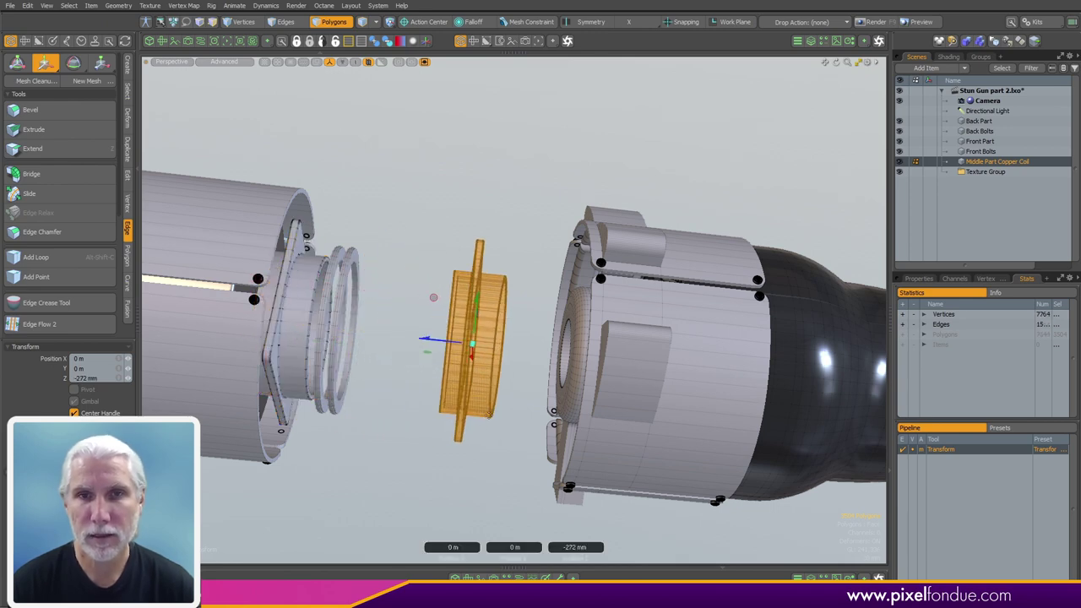
mouse_move(479, 419)
left_mouse_down("alt")
mouse_move(540, 395)
mouse_move(488, 400)
mouse_move(460, 422)
left_mouse_up("alt")
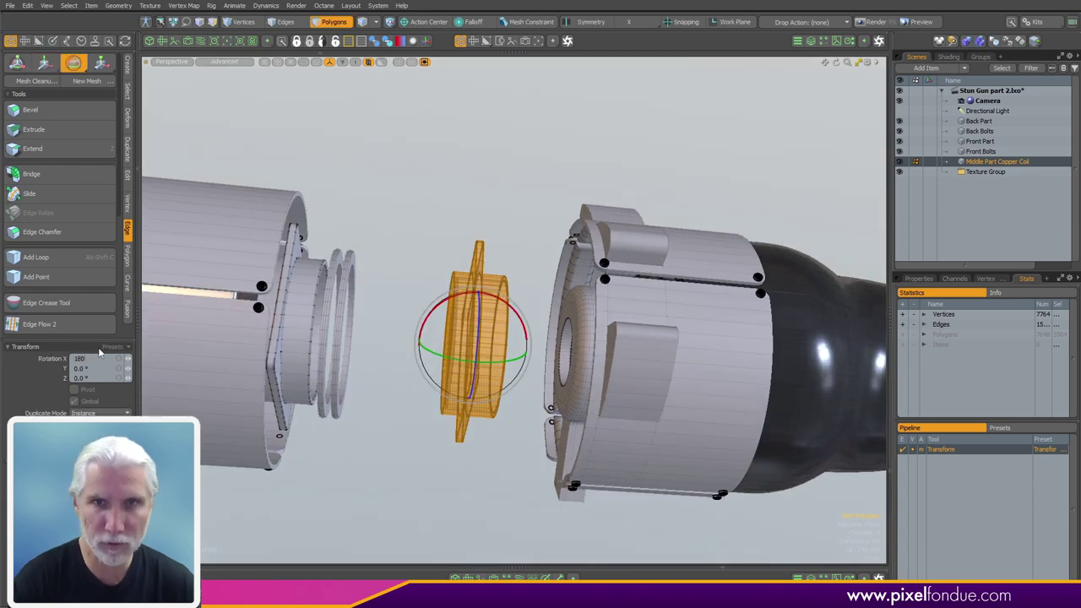
Rotate the duplicated flanged coil body 180° in X and deselect it
key("space")
left_click(444, 455)
left_click_drag(444, 455, 423, 382, "alt")
scroll(537, 361, "up", 5)
mouse_move(537, 361)
left_mouse_down("alt")
mouse_move(506, 341)
mouse_move(546, 351)
left_mouse_up("alt")
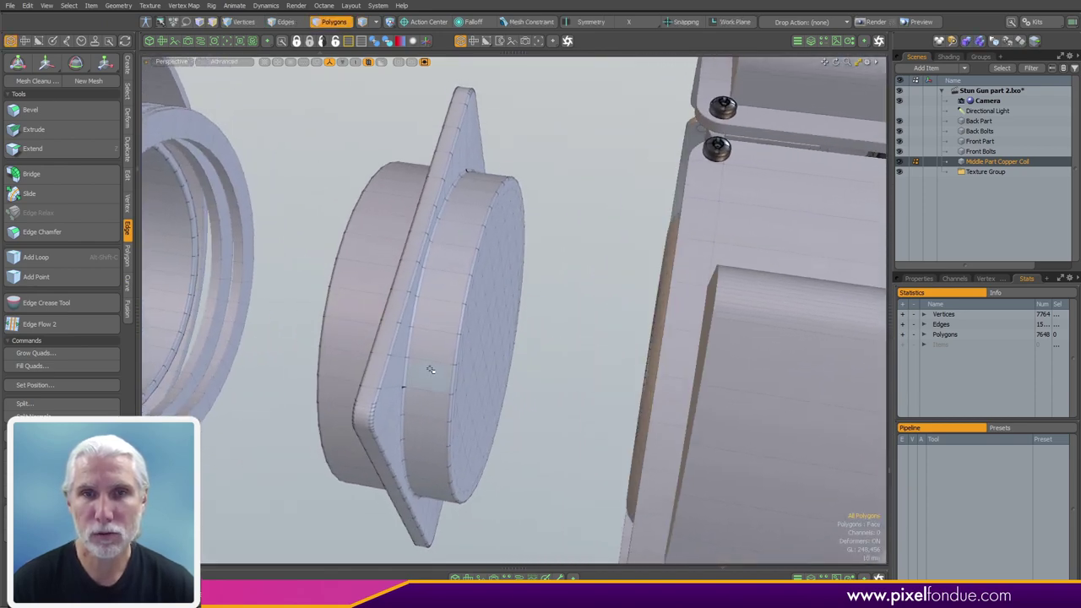
Select only the round plug polygons on the flipped copy's Front Part side and scale them down into a narrower shaft
left_click_drag(431, 370, 463, 386, "alt")
left_click_drag(485, 321, 441, 325, "alt")
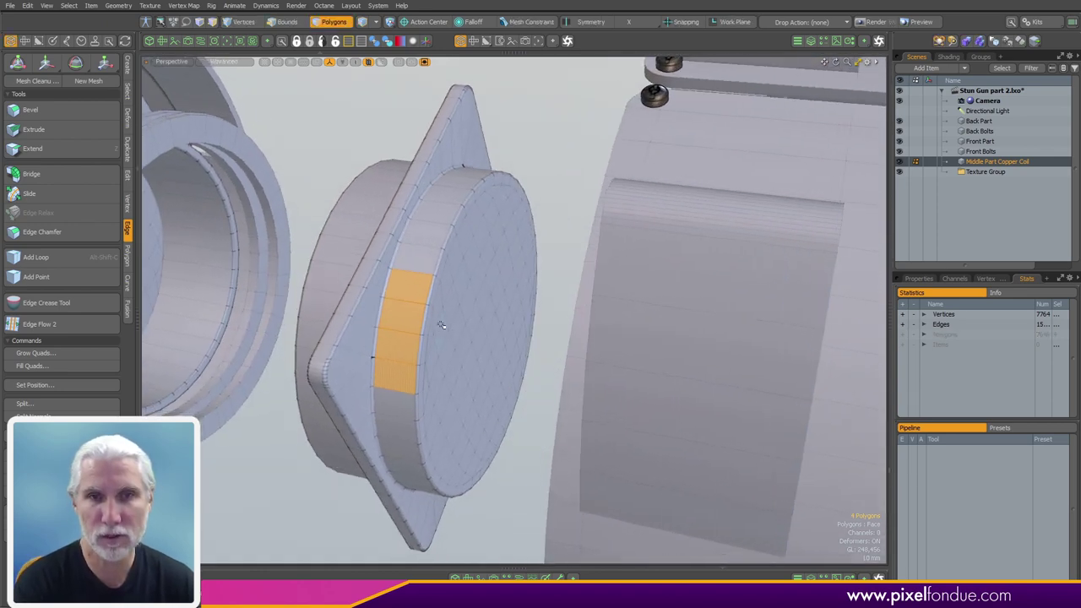
key("]")
left_click_drag(441, 325, 433, 440, "alt")
key("[")
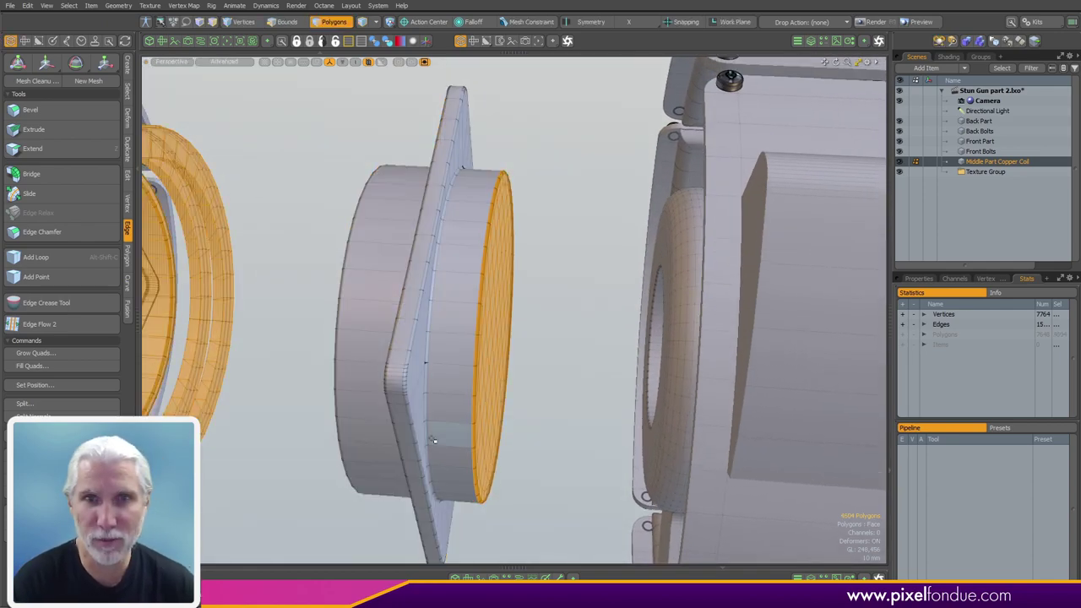
left_click(433, 440, "shift")
left_click_drag(387, 379, 494, 376, "ctrl+alt")
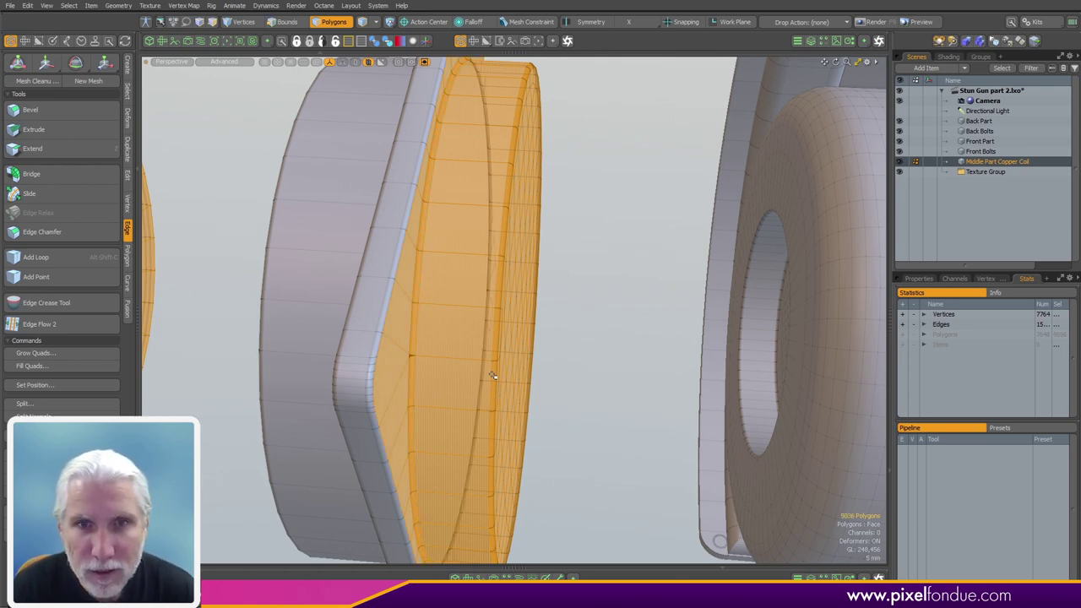
mouse_move(493, 375)
left_mouse_down("ctrl+alt")
mouse_move(464, 409)
mouse_move(488, 360)
mouse_move(474, 376)
mouse_move(417, 374)
mouse_move(497, 374)
left_mouse_up("ctrl+alt")
key("r")
key("q")
middle_click_drag(240, 463, 476, 167, "ctrl")
left_click_drag(575, 319, 521, 301, "ctrl+alt")
key("r")
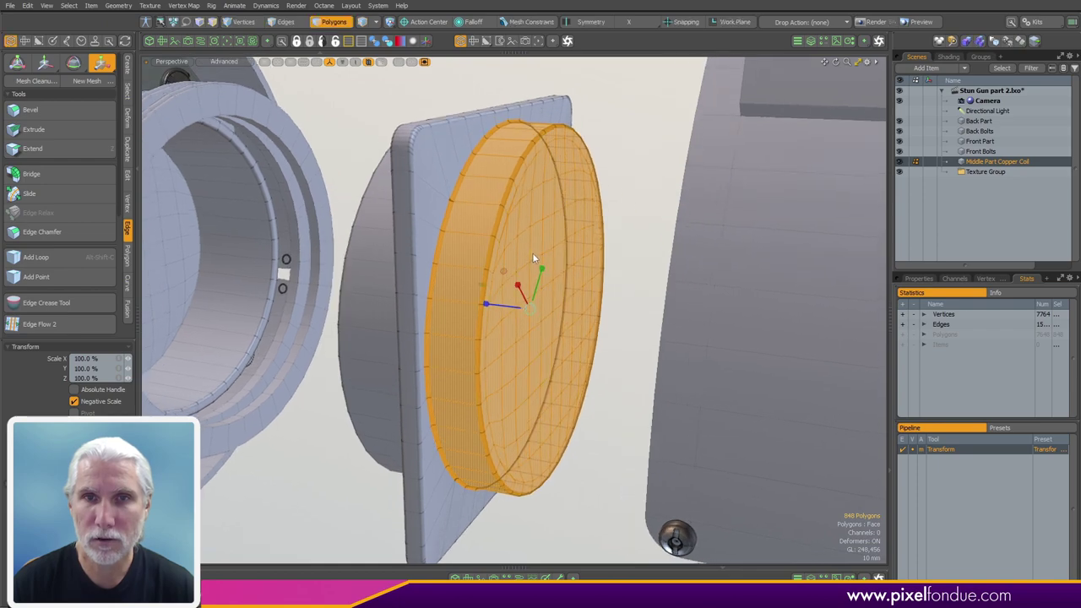
left_click_drag(533, 254, 539, 272)
left_click_drag(540, 272, 756, 303, "alt")
left_click_drag(681, 318, 405, 403, "alt")
Select the vertices at the narrow shaft's free end and move them about -113.2 mm in Z into the Front Part's ring opening
key("alt+1")
left_click_drag(441, 470, 314, 183, "alt")
right_click_drag(492, 445, 491, 445, "ctrl")
key("w")
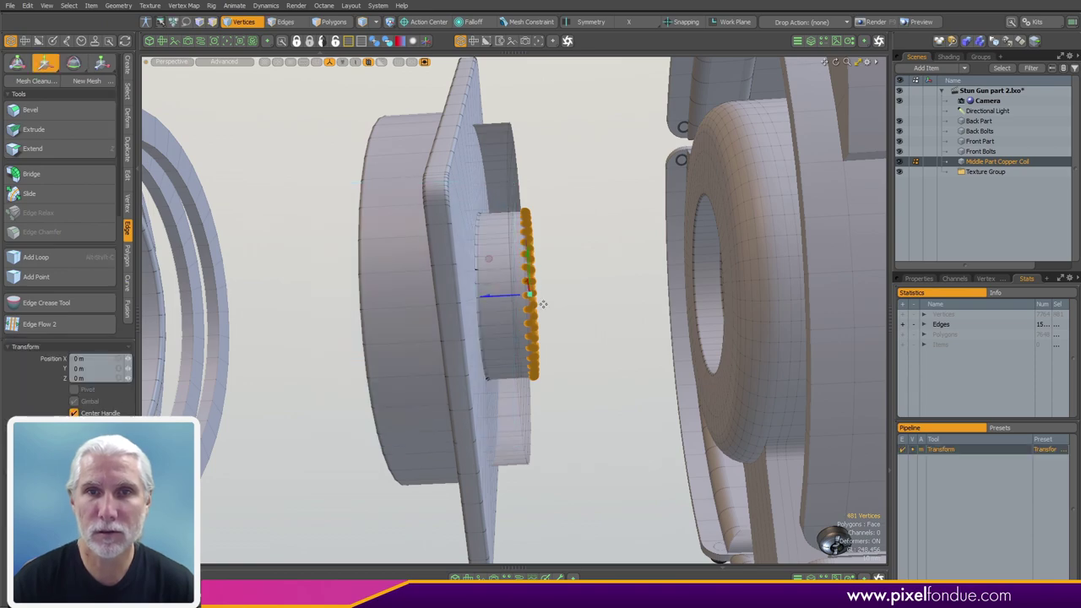
left_click_drag(492, 302, 518, 422)
scroll(469, 473, "up", 5)
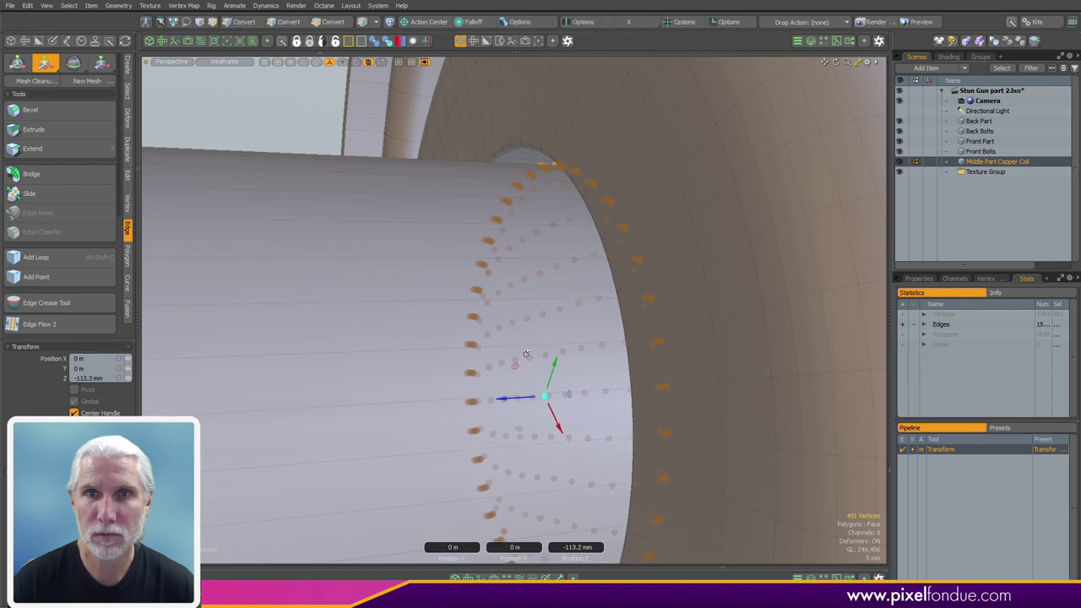
left_click_drag(529, 373, 433, 290, "alt")
key("q")
Select the inner wall polygon loop of the copy's hollow ring and convert the selection to vertices
left_click(429, 241)
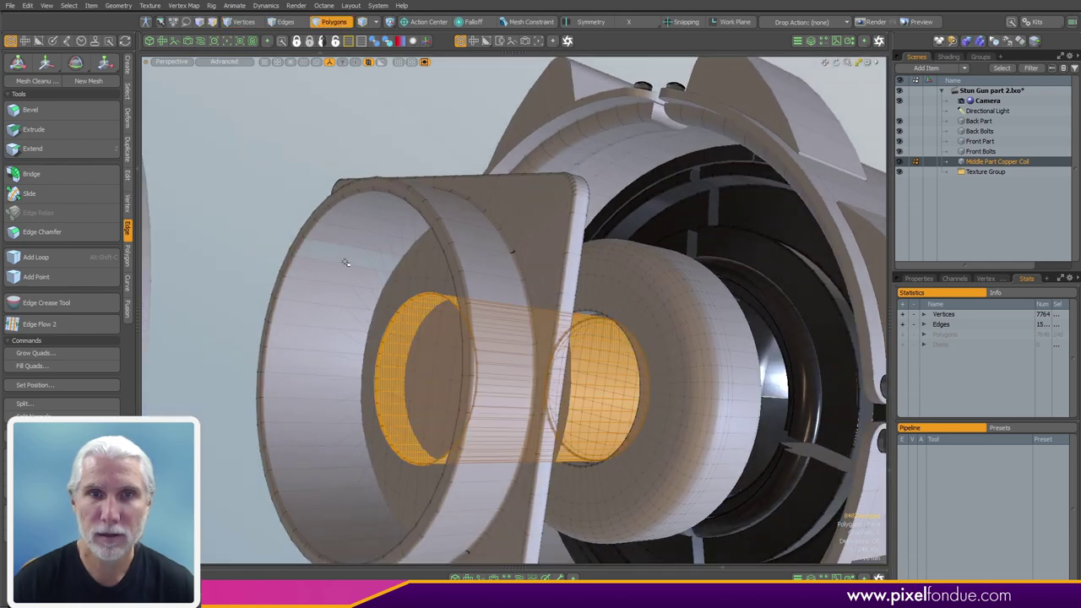
left_click_drag(355, 254, 310, 321)
key("l")
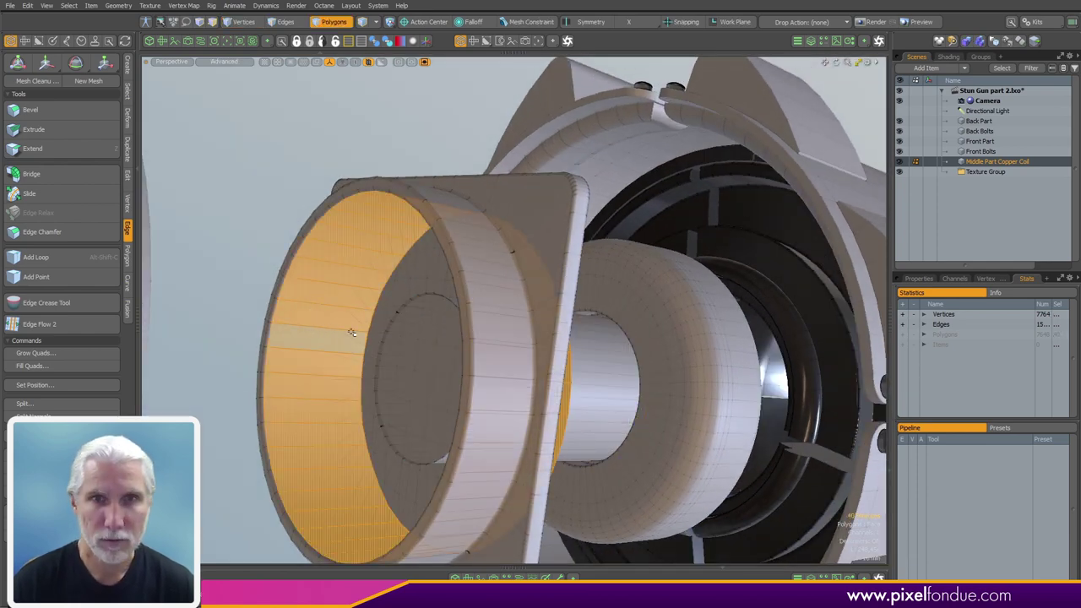
key("alt+1")
left_click_drag(434, 318, 390, 297, "alt")
left_click_drag(390, 297, 341, 277, "alt")
Limit the selection to the wall's protruding inner-end vertices, move them back in Z within the flange plate and deselect
left_click_drag(287, 168, 309, 154, "alt")
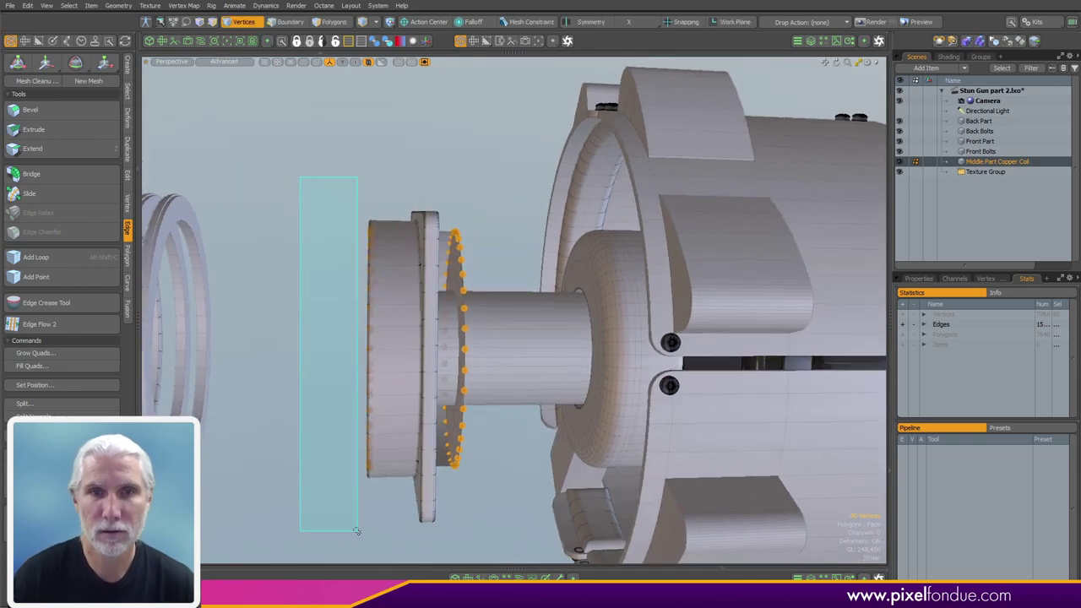
key("w")
mouse_move(404, 347)
left_mouse_down("ctrl+alt")
mouse_move(447, 342)
mouse_move(414, 348)
left_mouse_up("ctrl+alt")
mouse_move(502, 363)
left_mouse_down("alt")
mouse_move(517, 365)
mouse_move(490, 364)
left_mouse_up("alt")
key("q")
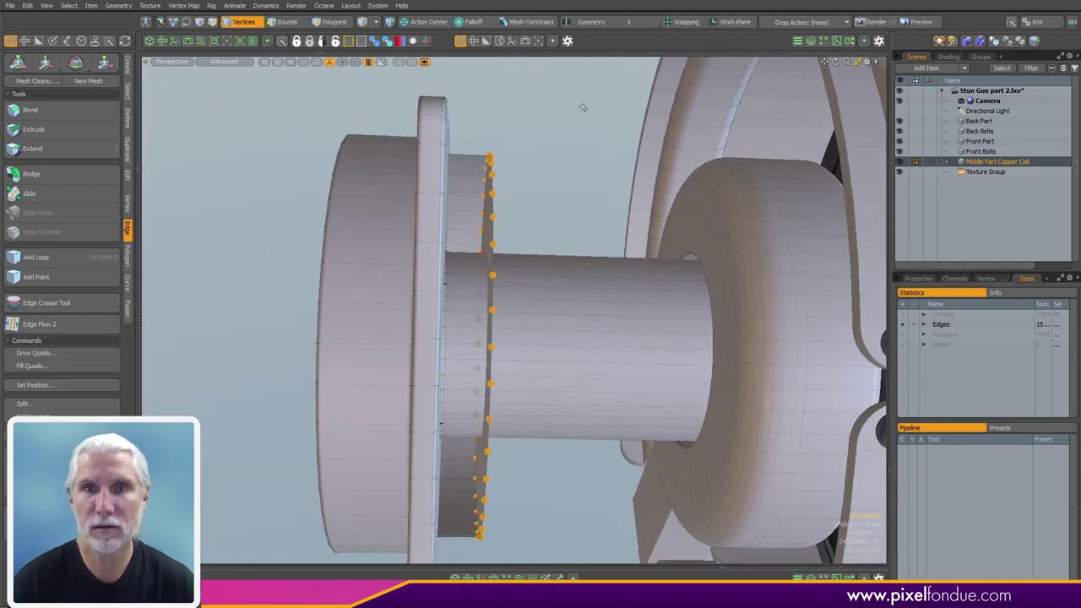
middle_click_drag(480, 554, 463, 560)
left_click_drag(516, 473, 494, 418, "alt")
key("w")
mouse_move(446, 348)
left_mouse_down()
mouse_move(385, 348)
mouse_move(547, 357)
mouse_move(262, 357)
mouse_move(460, 359)
mouse_move(421, 365)
mouse_move(438, 336)
left_mouse_up()
key("q")
key("Escape")
Select the vertices of the copy's flange plate and ring and move them along Z closer to the Front Part
scroll(499, 363, "down", 3)
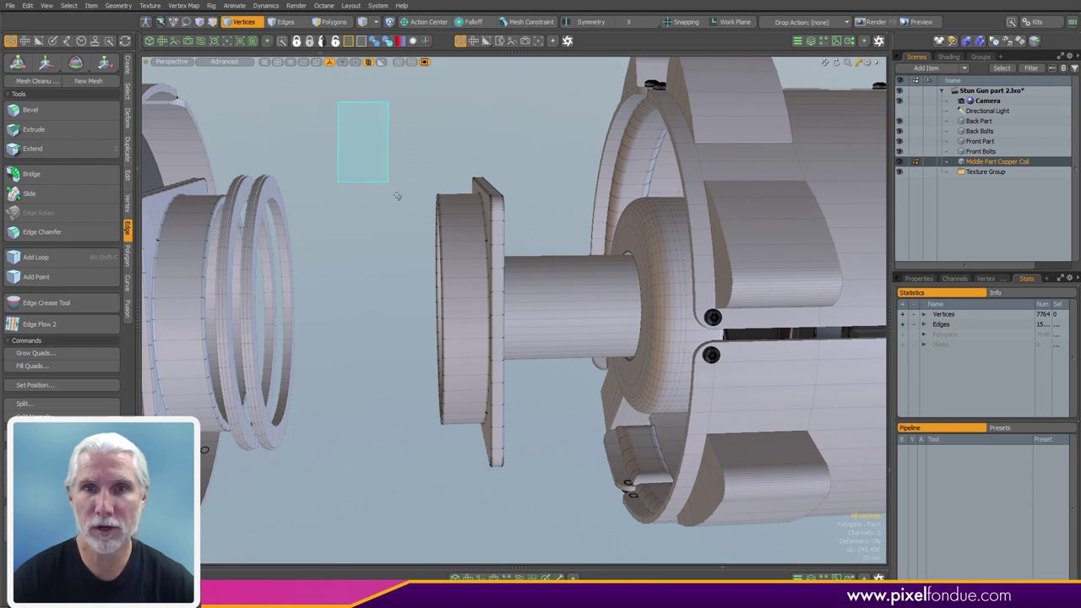
middle_click_drag(552, 535, 552, 534)
key("w")
left_click_drag(524, 349, 485, 346, "alt")
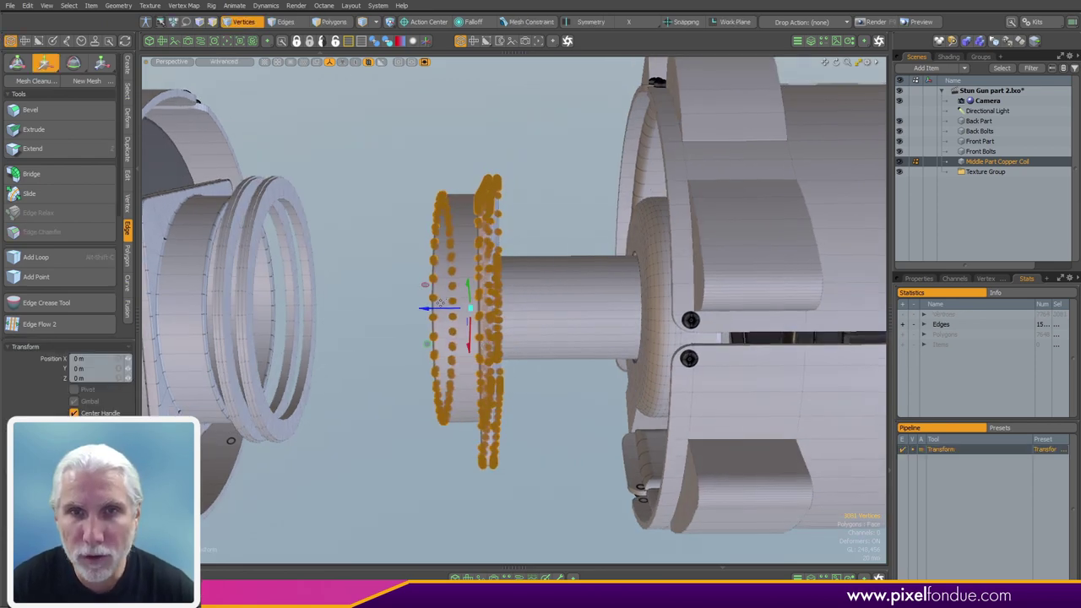
left_click_drag(437, 304, 576, 306)
left_click_drag(461, 364, 622, 369, "alt")
key("q")
left_click(473, 490)
Hide the Front Bolts, Front Part, Back Part and Back Bolts meshes and frame the copper coil in the Front view
scroll(574, 504, "down", 5)
scroll(575, 361, "down", 3)
scroll(575, 362, "up", 5)
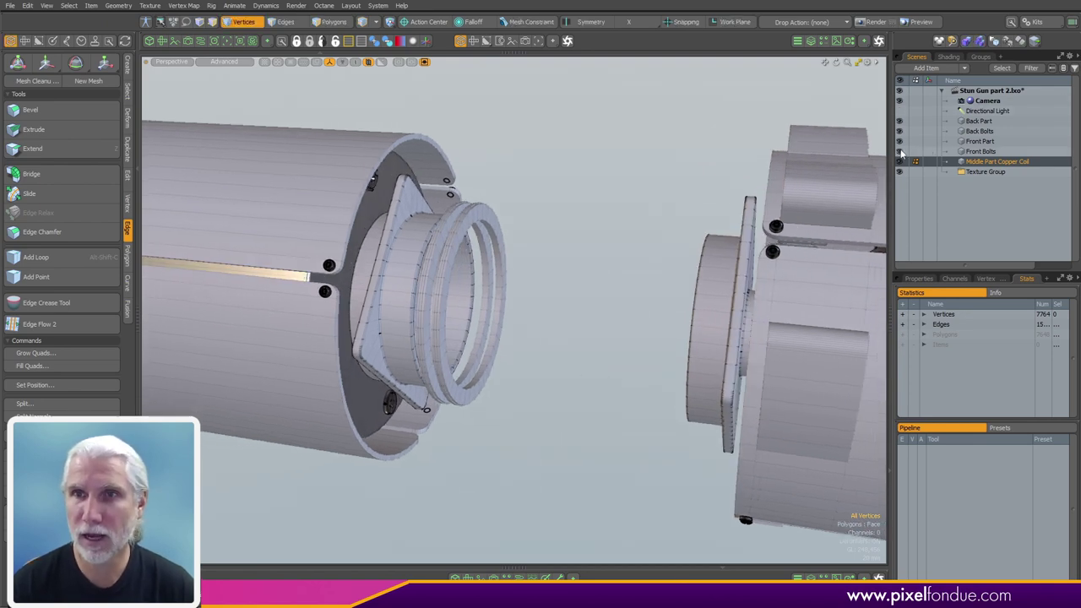
left_click_drag(901, 151, 902, 124)
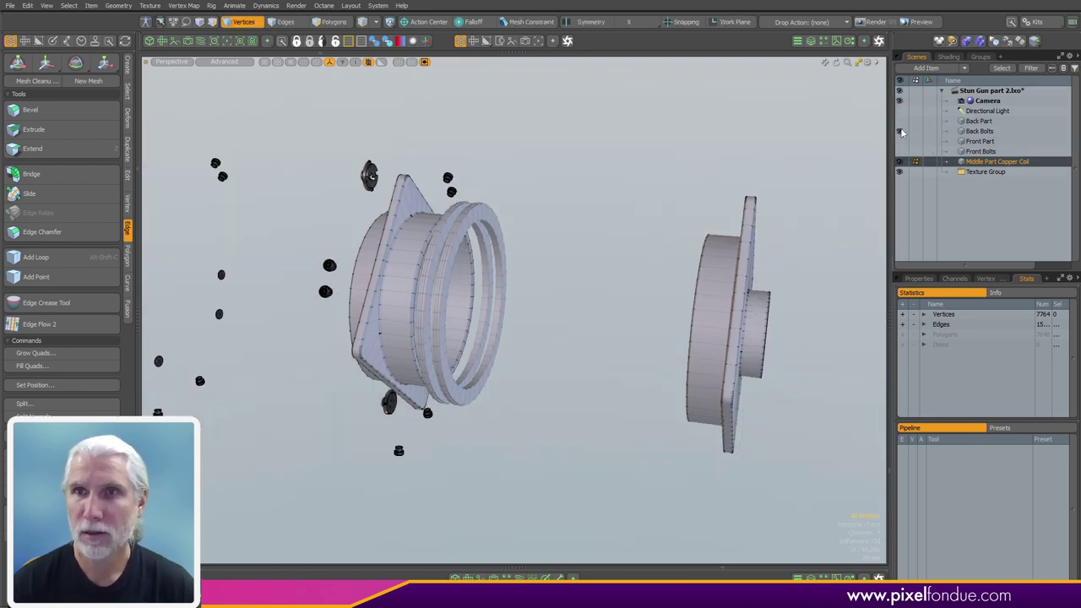
left_click(901, 131)
left_click_drag(579, 274, 536, 289, "alt")
key("KP_2")
mouse_move(552, 350)
left_mouse_down("alt")
mouse_move(519, 341)
mouse_move(537, 341)
left_mouse_up("alt")
scroll(518, 341, "down", 2)
scroll(476, 203, "up", 2)
left_click_drag(517, 377, 518, 288, "alt")
scroll(518, 288, "down", 1)
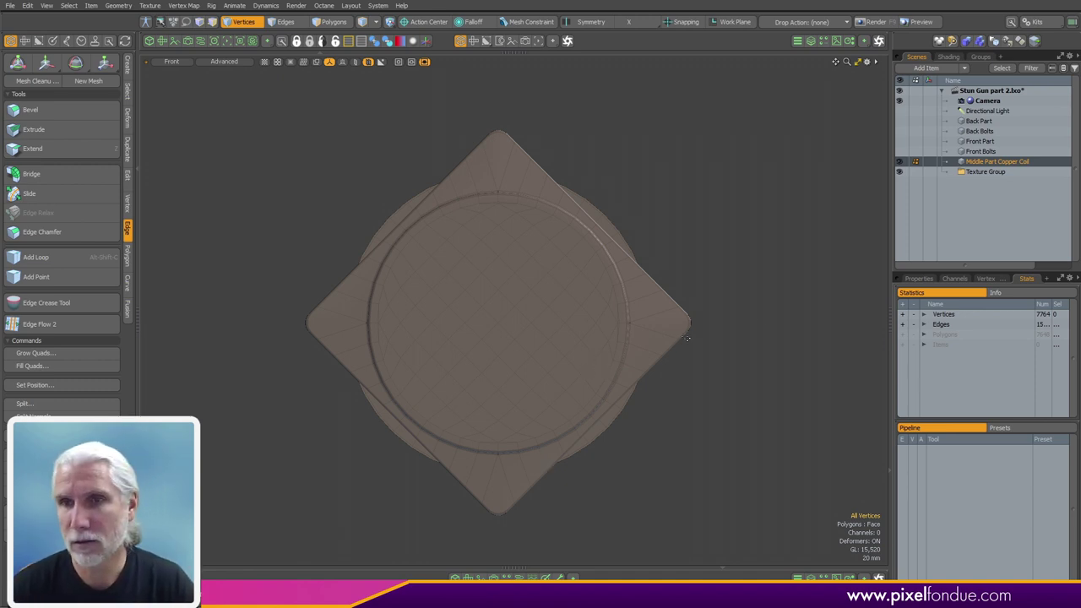
Start a Primitive Slice with the Circle type and enable symmetry in X
left_click(922, 279)
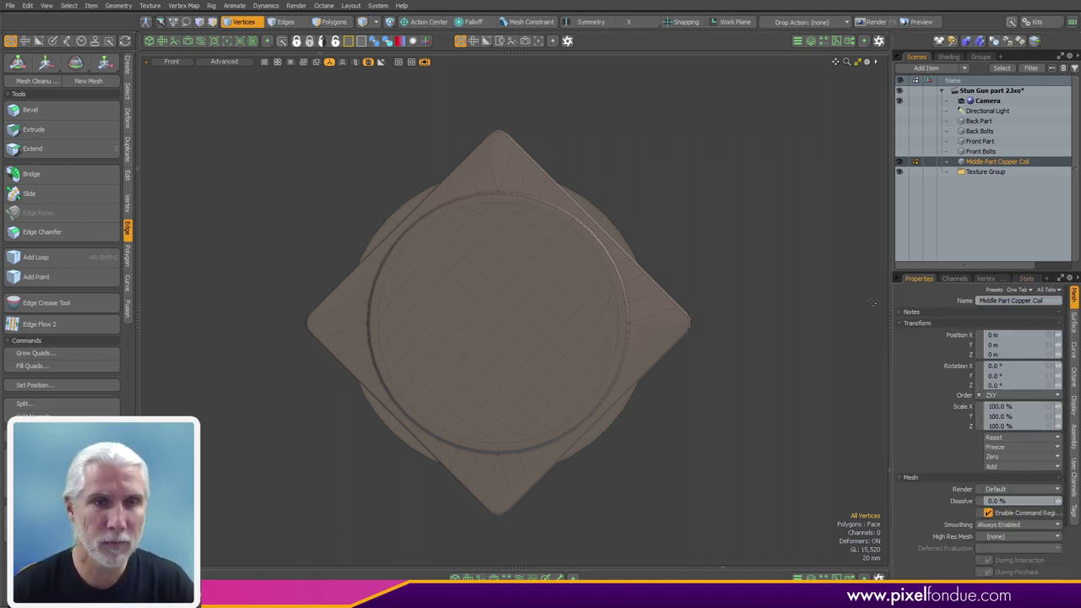
left_click(127, 178)
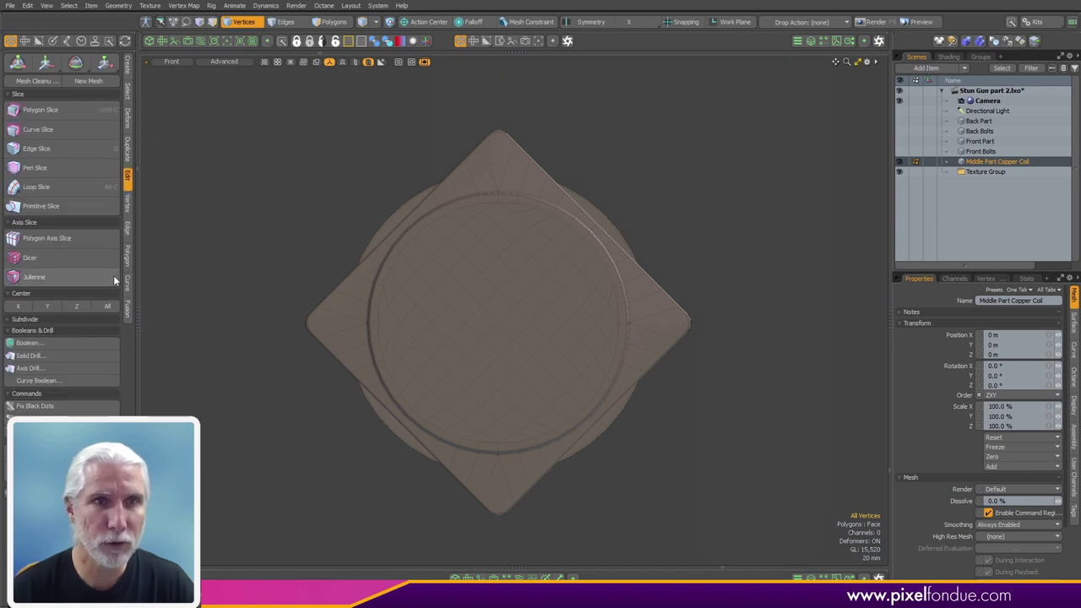
left_click(40, 206)
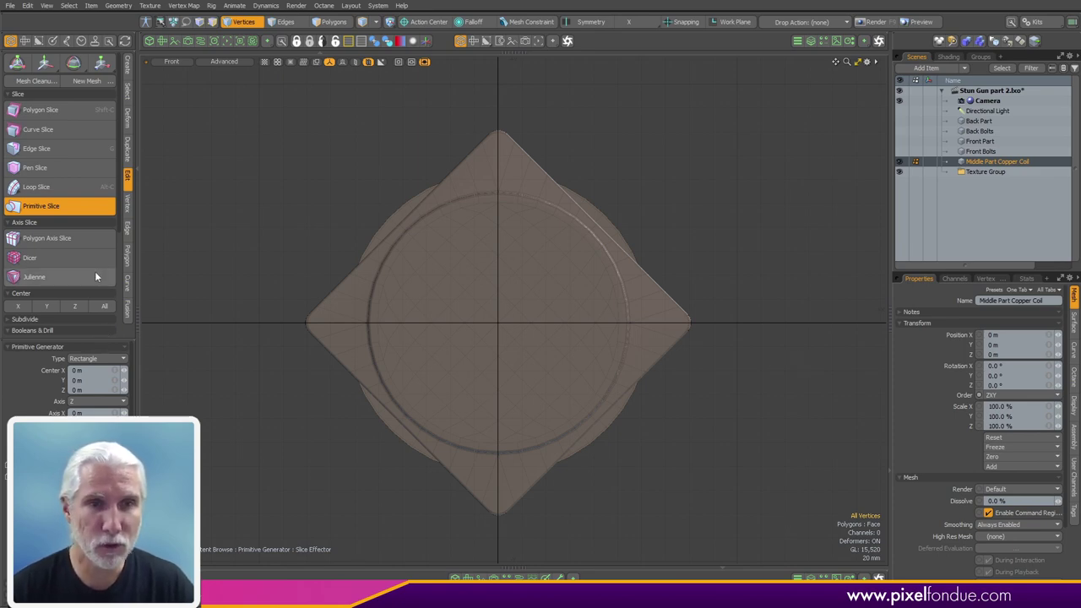
left_click_drag(93, 338, 91, 266)
left_click(74, 286)
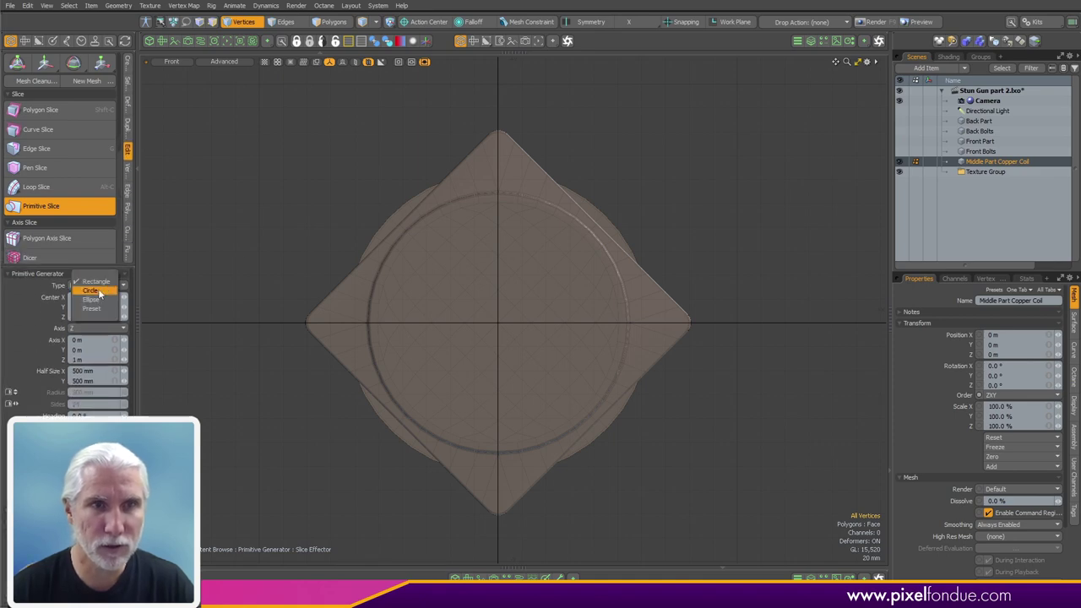
left_click(91, 291)
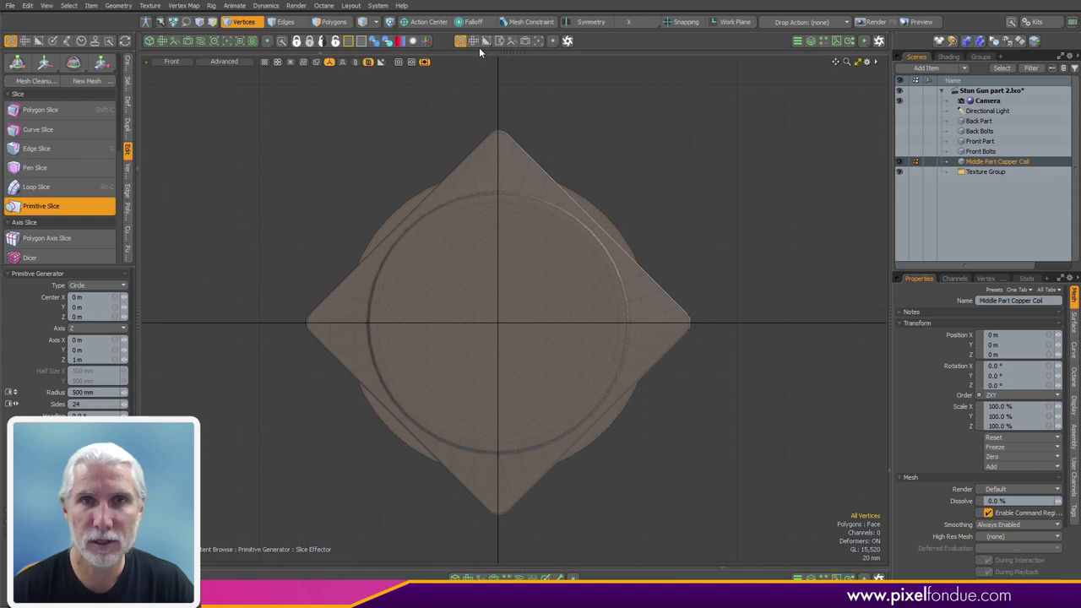
left_click(591, 22)
Place the circular slice in the flange's side corner at X -147.5 mm, Y 500 um with a radius of 8.7321 mm
scroll(363, 309, "up", 3)
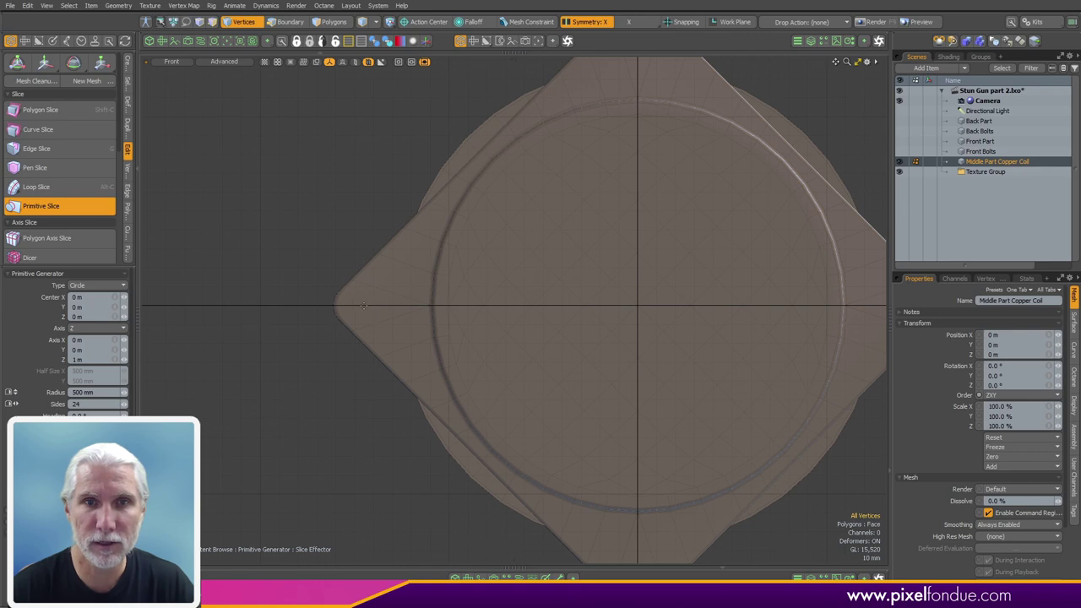
left_click(364, 306)
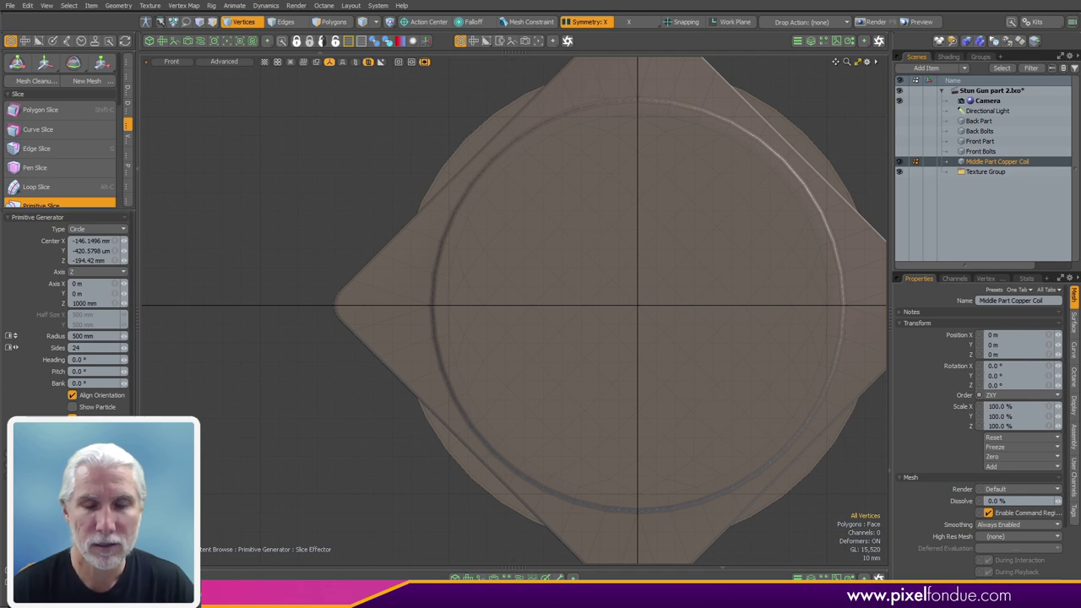
left_click_drag(377, 305, 375, 305)
key("ctrl+space")
left_click_drag(465, 336, 540, 312, "alt")
scroll(654, 304, "up", 5)
scroll(541, 313, "down", 5)
scroll(85, 363, "down", 1)
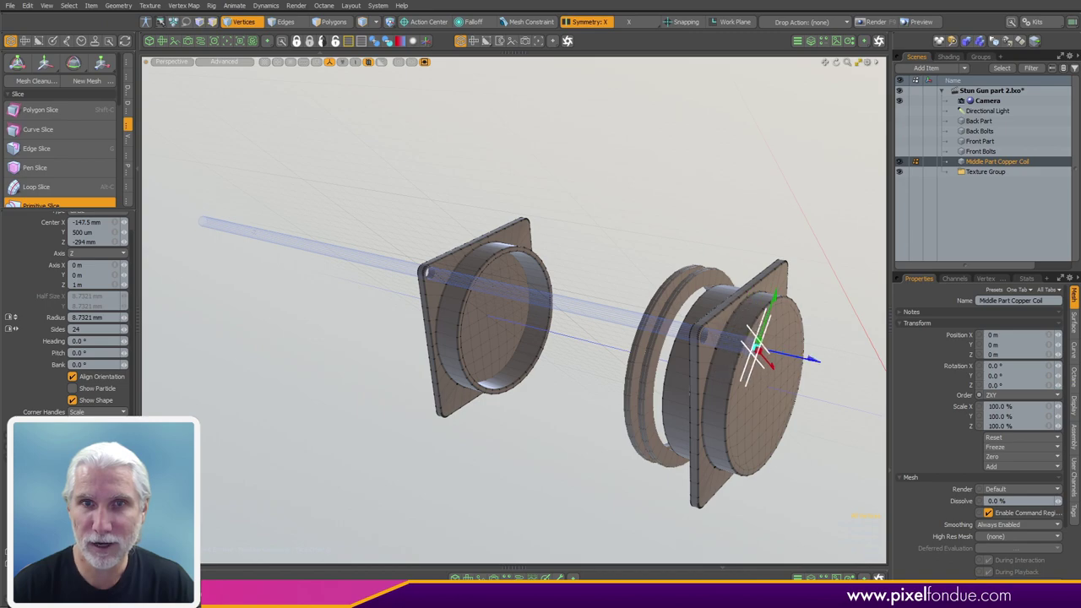
Move the slice's centre to Z -106 mm, inspect the holes through the flange corners and finish the slice
left_click_drag(813, 360, 845, 368)
left_click_drag(734, 372, 448, 359, "alt")
scroll(591, 357, "up", 5)
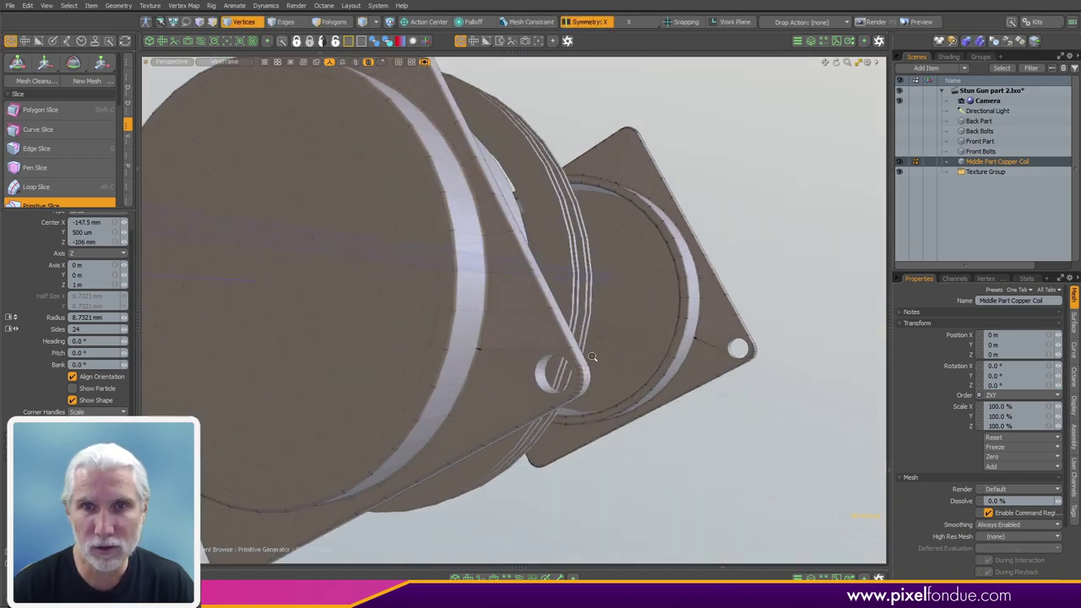
left_click_drag(592, 357, 354, 364, "ctrl+alt")
mouse_move(355, 364)
left_mouse_down("ctrl+alt")
mouse_move(421, 375)
mouse_move(734, 375)
mouse_move(671, 253)
mouse_move(712, 258)
mouse_move(657, 355)
mouse_move(736, 381)
mouse_move(692, 391)
mouse_move(696, 323)
mouse_move(368, 466)
mouse_move(473, 358)
mouse_move(397, 345)
mouse_move(362, 379)
left_mouse_up("ctrl+alt")
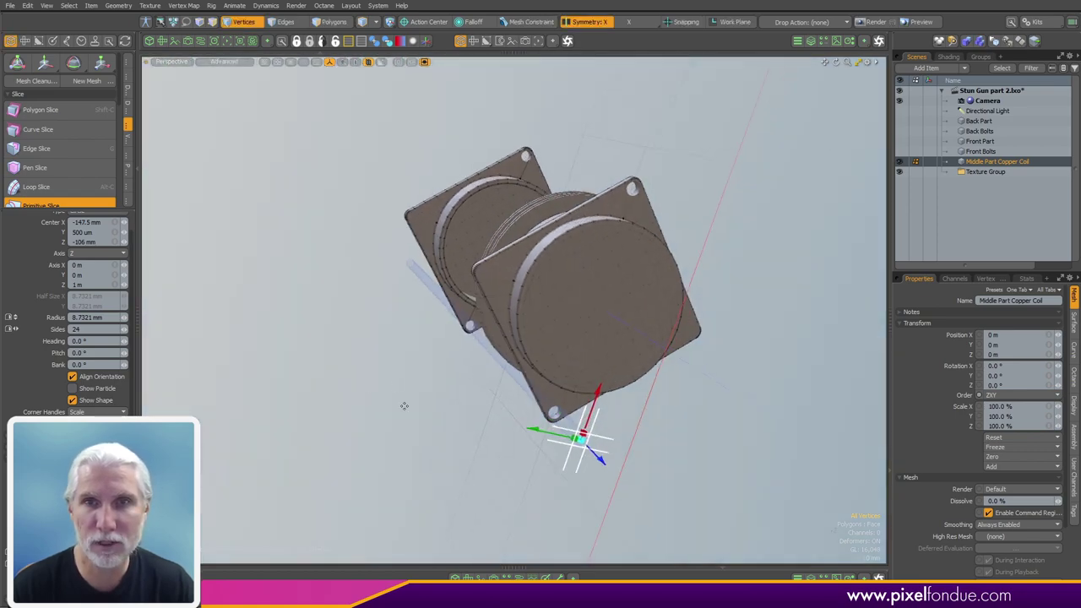
key("q")
Return to the Front view, change the symmetry axis to Y and frame the flange's upper corner
left_click_drag(402, 478, 465, 304, "alt")
key("KP_2")
left_click_drag(516, 363, 551, 327, "alt+shift")
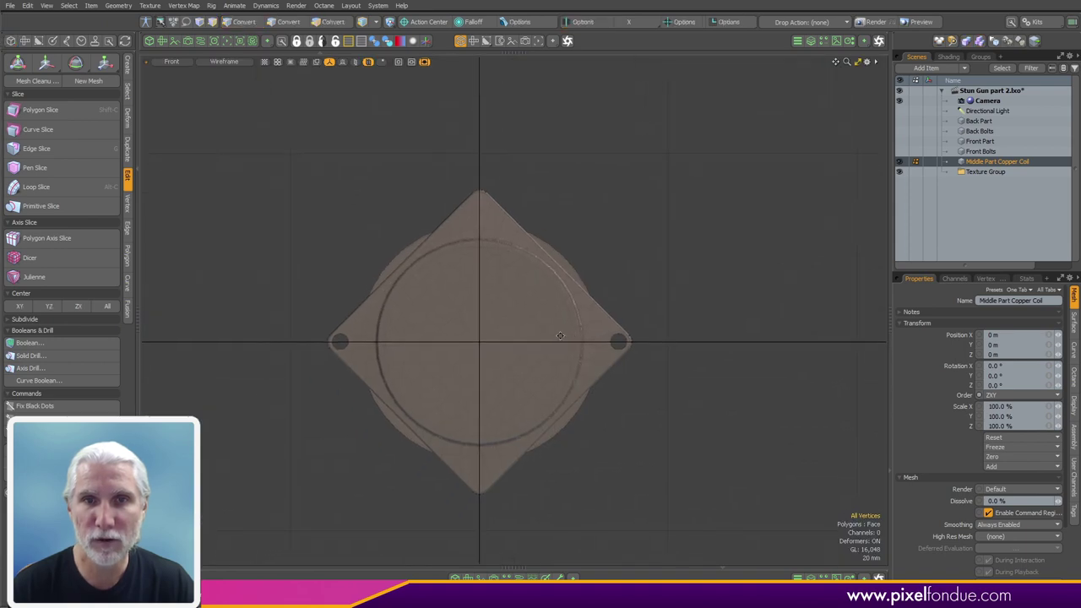
key("1")
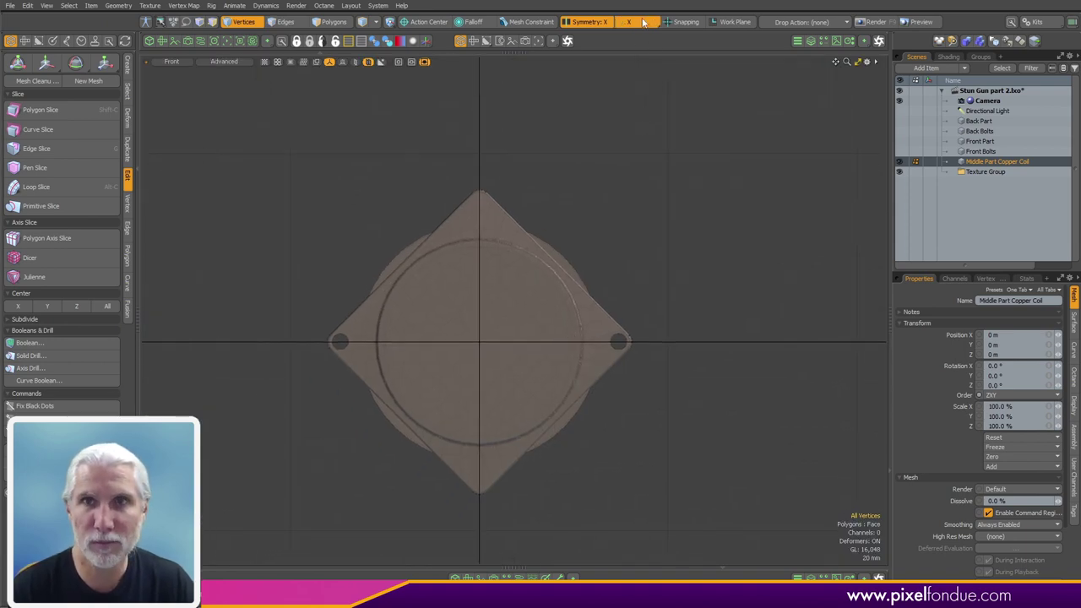
left_click(643, 23)
left_click_drag(482, 279, 534, 330, "ctrl+alt")
left_click_drag(491, 253, 535, 251, "ctrl+alt")
key("KP_5")
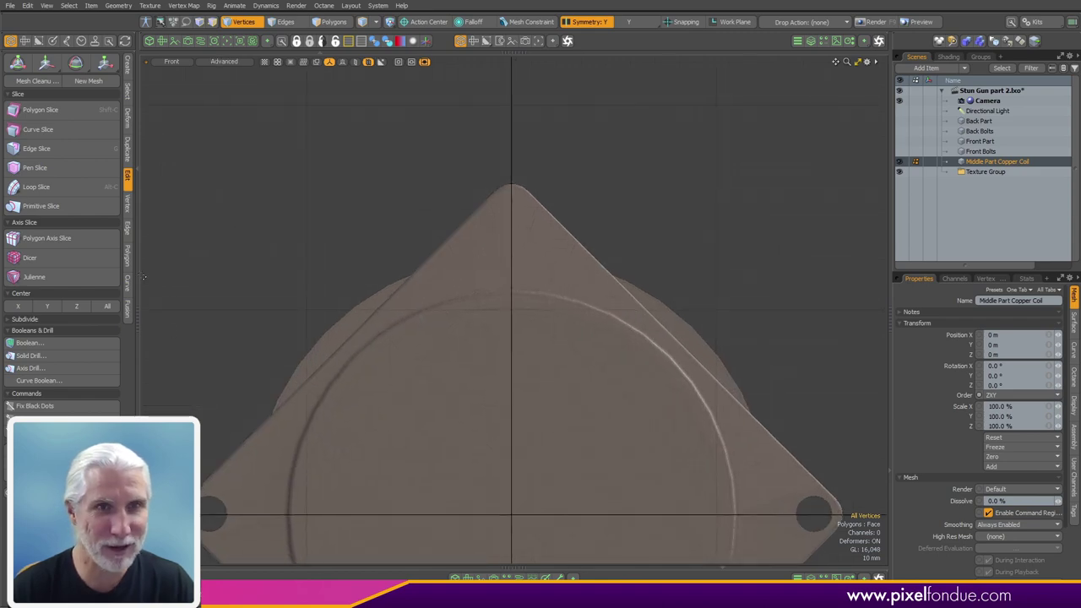
Cut a circular Primitive Slice hole in the flange's upper corner with a radius of 8.732 mm
left_click(51, 208)
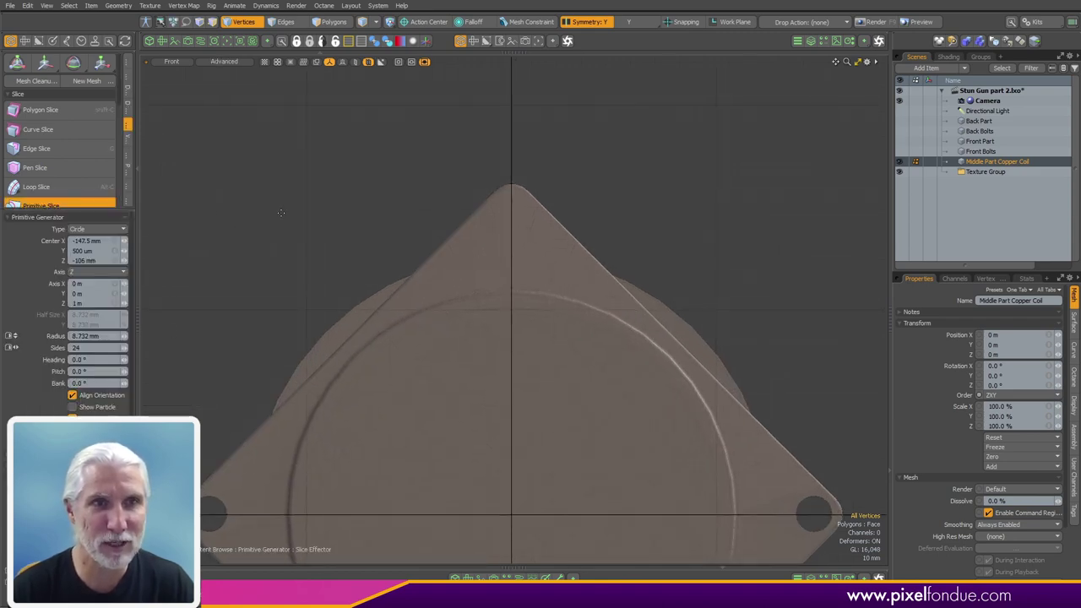
left_click_drag(538, 265, 587, 200, "alt+shift")
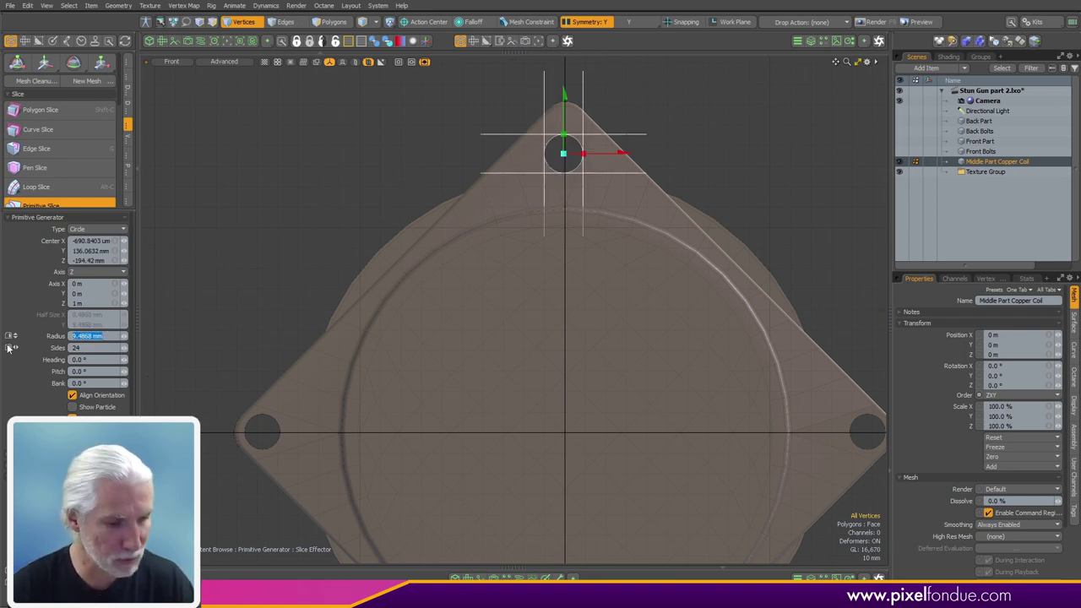
type("8.732 mm")
key("Return")
scroll(564, 135, "up", 2)
left_click_drag(572, 103, 557, 143, "alt+shift")
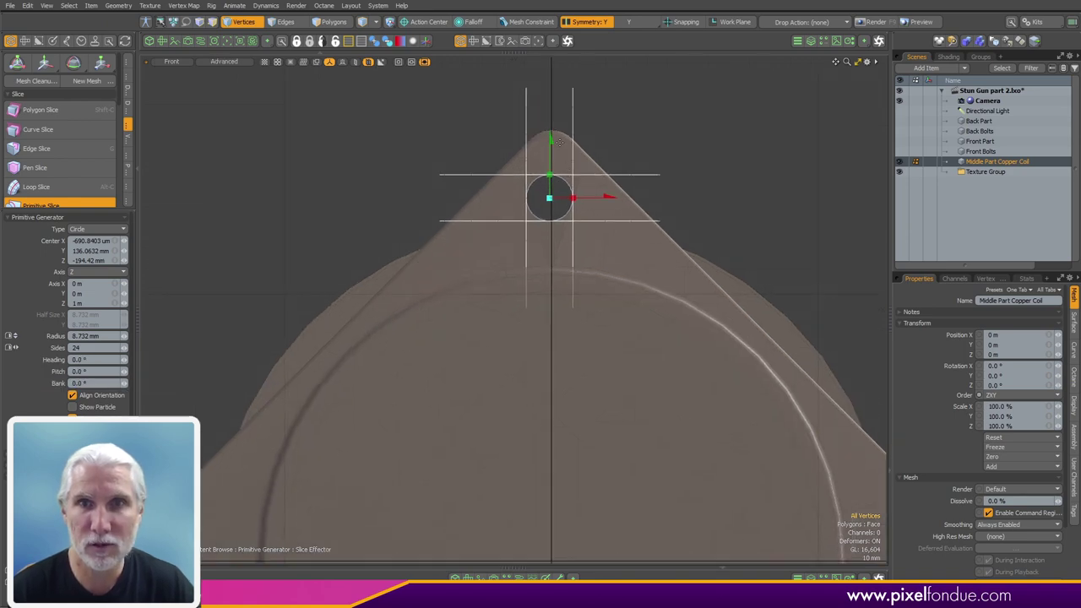
Set the upper hole's centre to X 0 m, raise it to about Y 146.4 mm and view the result in Perspective
left_click_drag(550, 198, 549, 176)
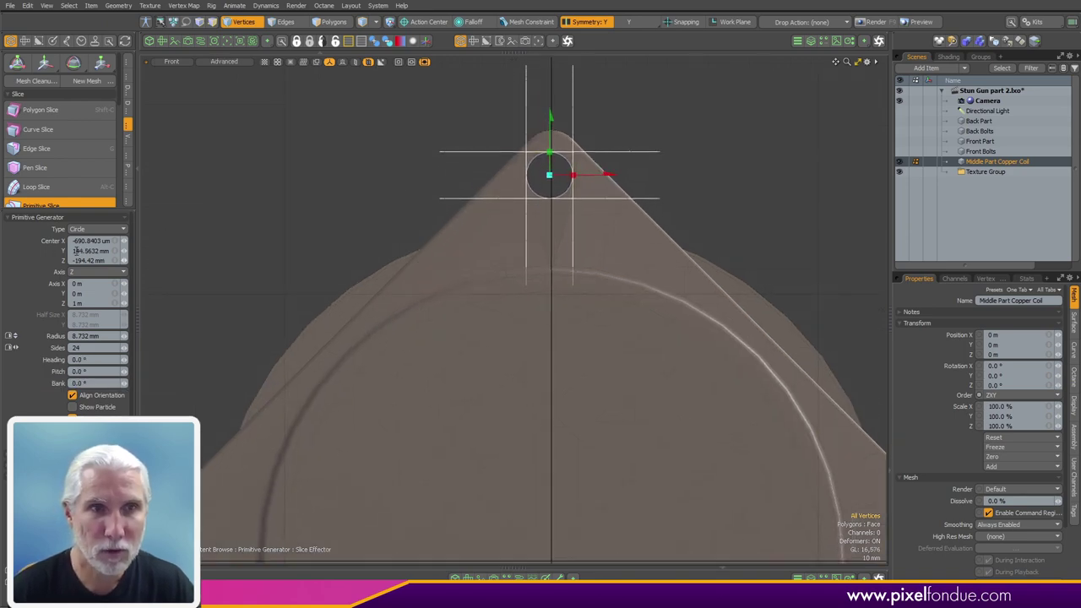
type("0")
key("Return")
scroll(553, 161, "up", 2)
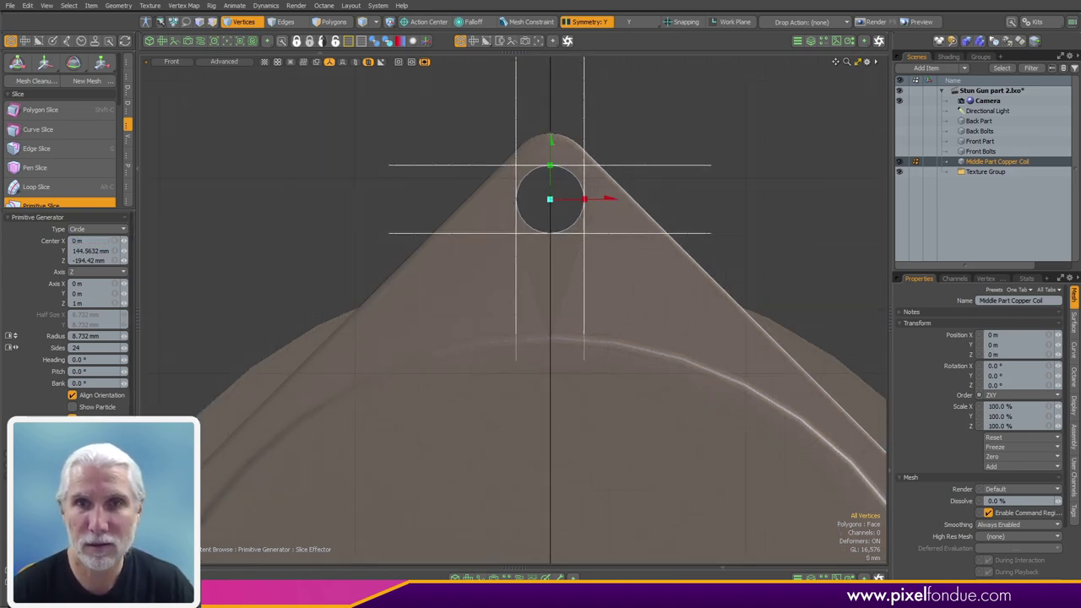
left_click_drag(552, 141, 551, 134)
scroll(591, 253, "down", 3)
left_click_drag(606, 376, 564, 296, "alt+shift")
key("ctrl+space")
left_click(565, 218)
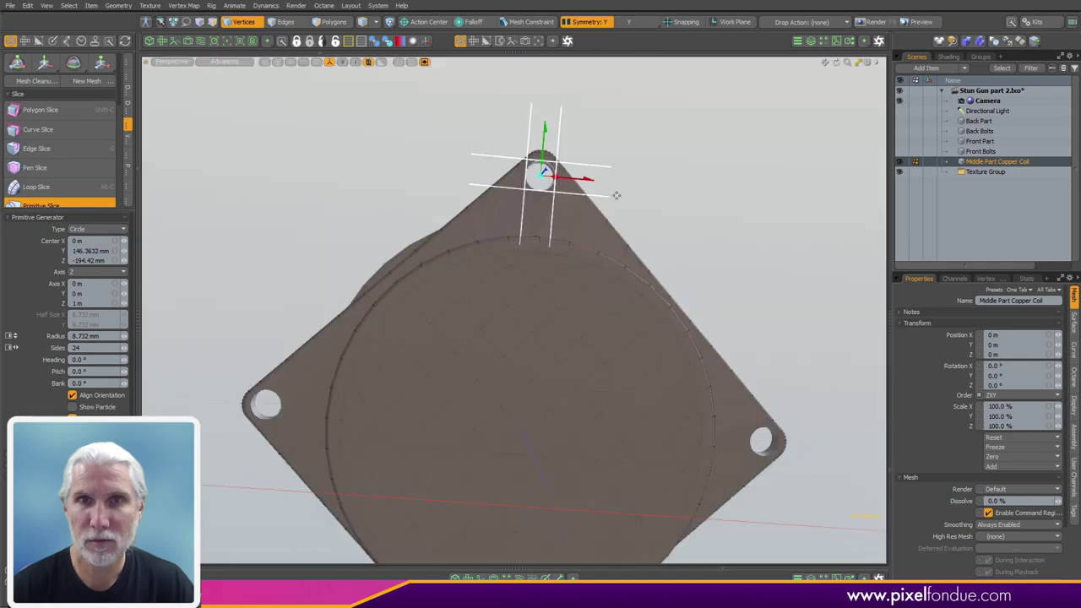
Raise the upper hole's centre to about Y 148 mm, inspect it through the flange corners and finish the slice
left_click_drag(565, 219, 669, 332, "alt")
left_click_drag(542, 181, 532, 152, "alt")
scroll(538, 149, "up", 3)
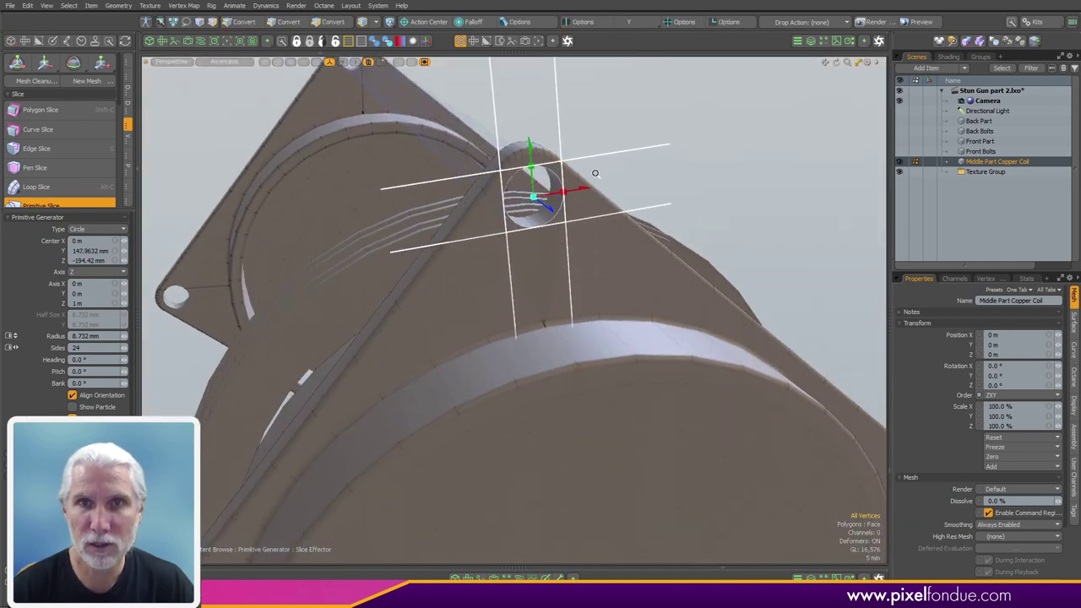
left_click_drag(614, 177, 515, 203, "ctrl+alt")
left_click_drag(515, 202, 323, 353, "alt")
key("q")
Unhide the Back Part, Back Bolts, Front Part and Front Bolts, inspect the assembly and open the 3D viewport properties
left_click_drag(408, 451, 605, 347, "alt")
left_click_drag(902, 152, 902, 120)
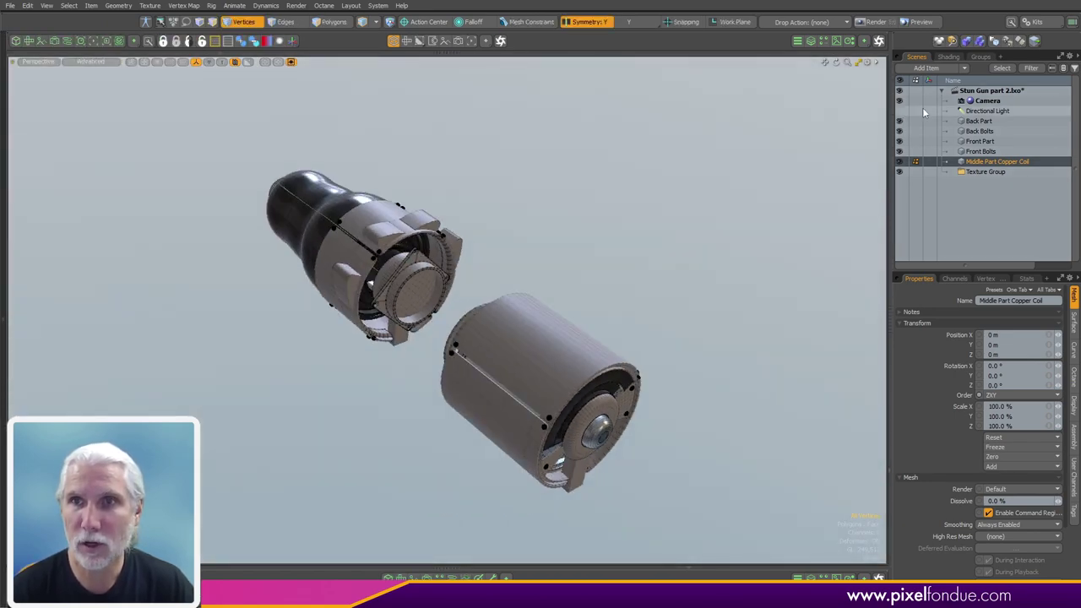
left_click_drag(460, 364, 572, 169, "alt")
left_click_drag(357, 309, 637, 327, "alt+shift")
key("o")
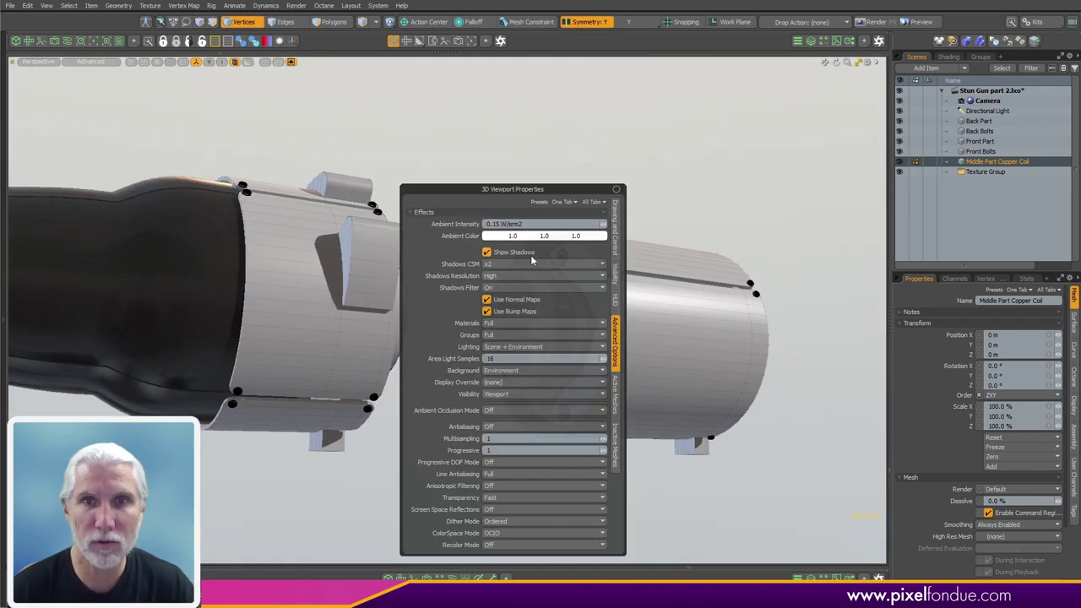
left_click_drag(540, 312, 411, 397, "alt")
scroll(473, 359, "up", 4)
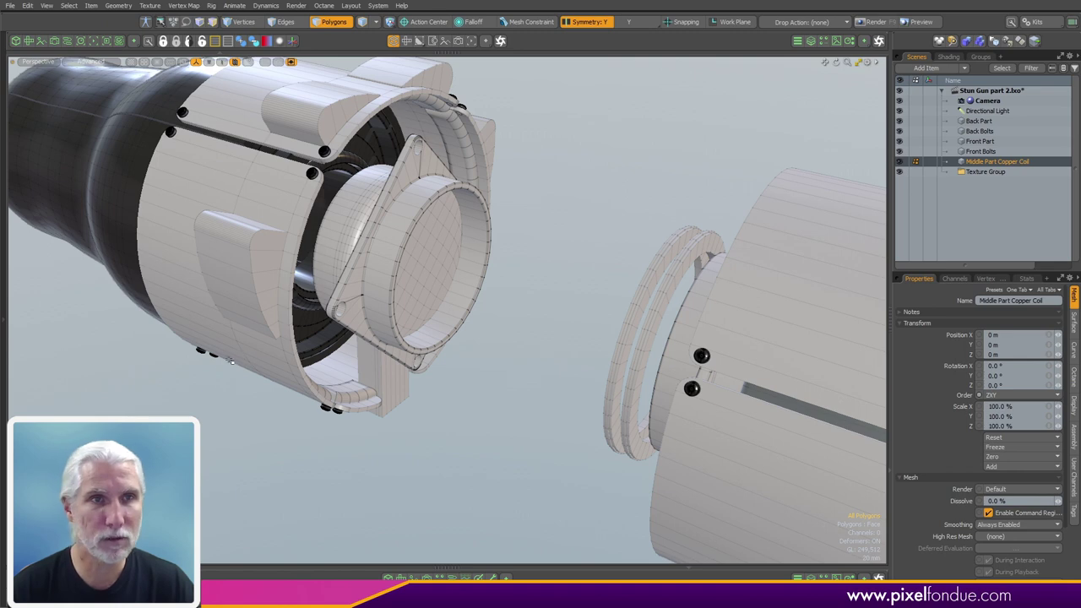
Try a cylinder of about 52 mm radius inside the end ring with symmetry on, discard it and turn symmetry off
left_click(3, 456)
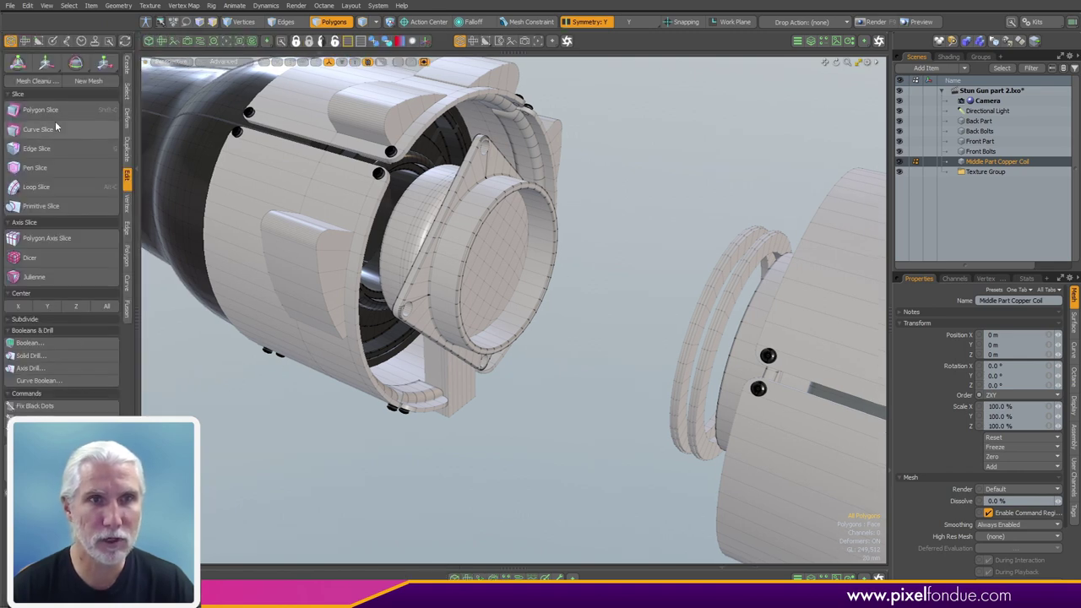
left_click(128, 69)
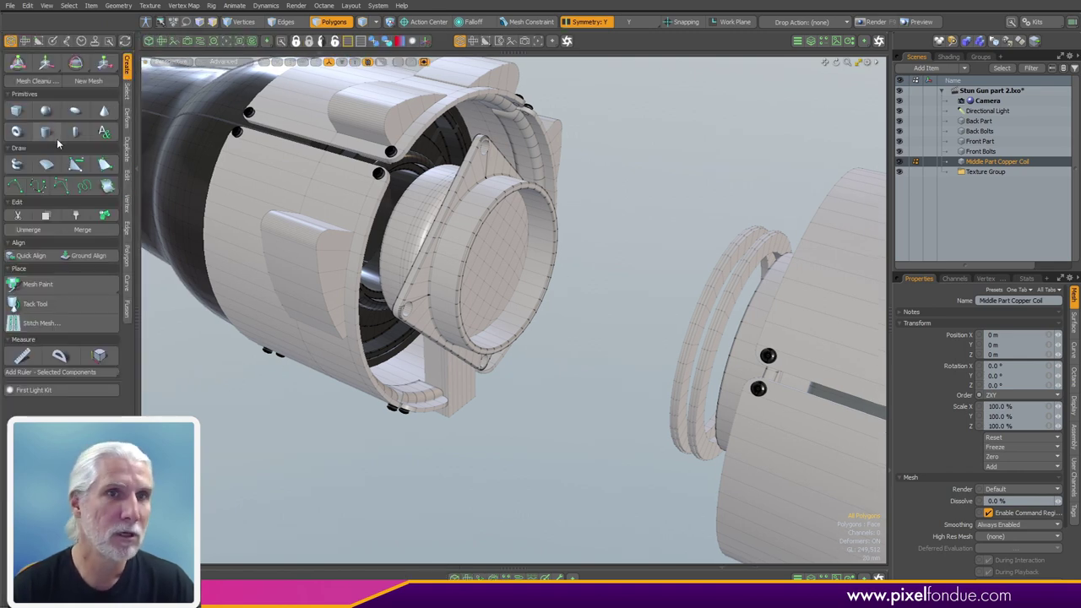
left_click_drag(517, 286, 492, 333, "alt")
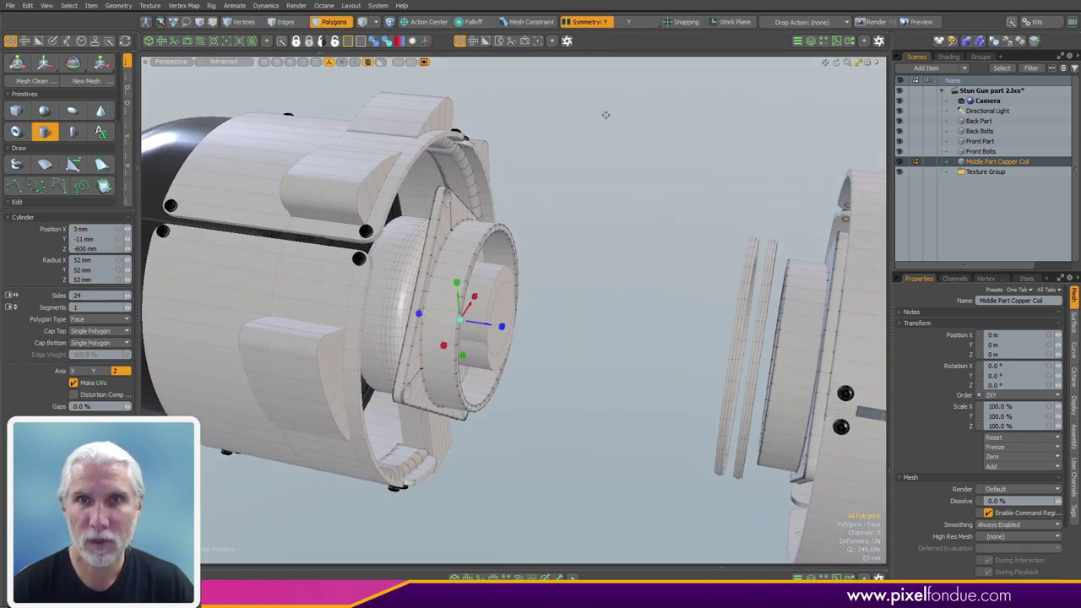
key("space")
left_click(588, 22)
left_click_drag(591, 364, 467, 357, "alt")
key("3")
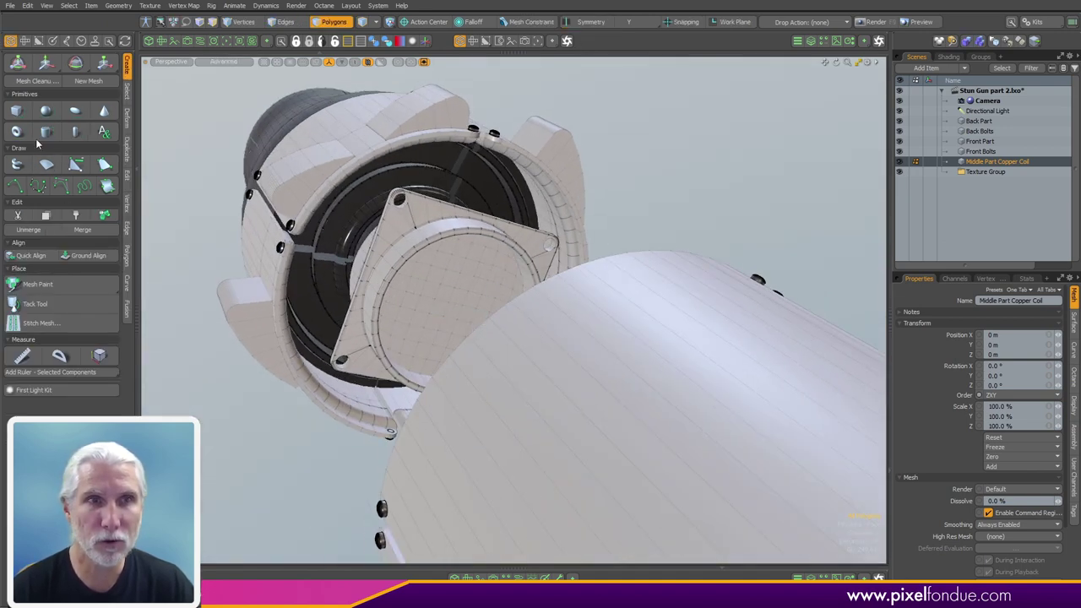
Draw a Z-axis cylinder between the end bodies, 55 mm in X and Y radius and 225 mm in Z radius, centred at X 0 and Y 0
left_click(45, 133)
left_click_drag(422, 319, 414, 323, "ctrl")
left_click_drag(405, 334, 667, 321, "alt")
left_click_drag(779, 330, 776, 329)
left_click_drag(676, 347, 513, 372, "alt")
key("k")
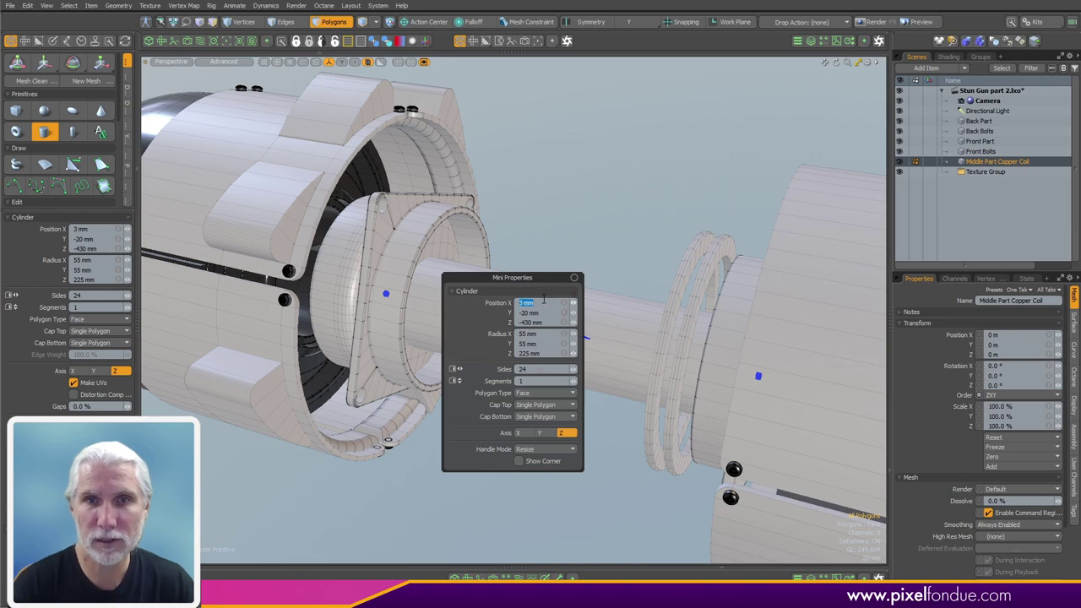
type("0")
key("Return")
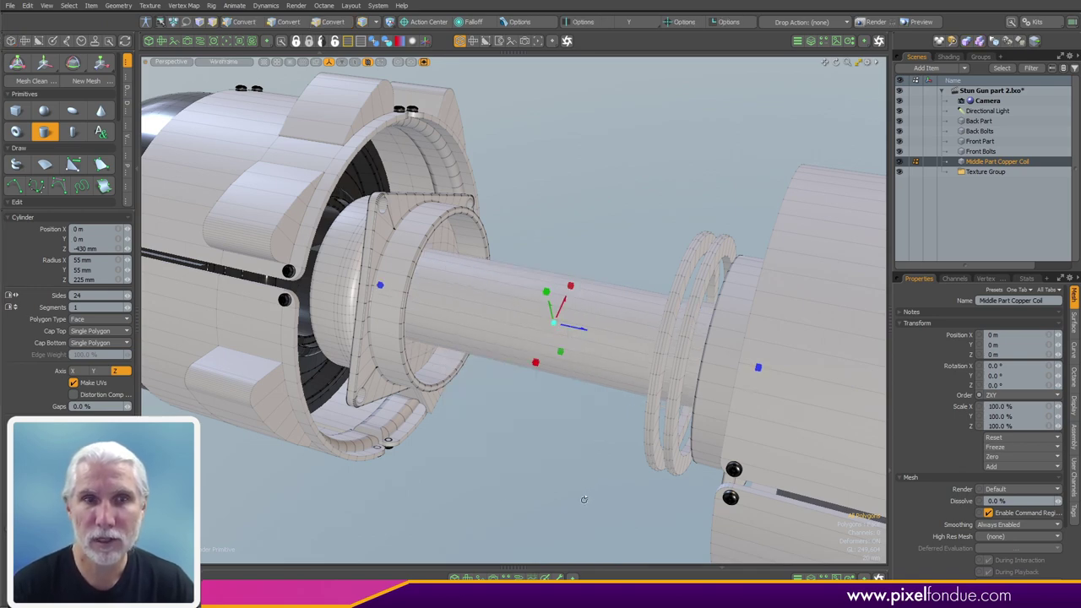
Adjust the cylinder's ends to sit inside both end bodies, with centre Z at -389.25 mm and Z radius 209.25 mm
left_click_drag(506, 372, 601, 375, "alt")
scroll(459, 393, "up", 3)
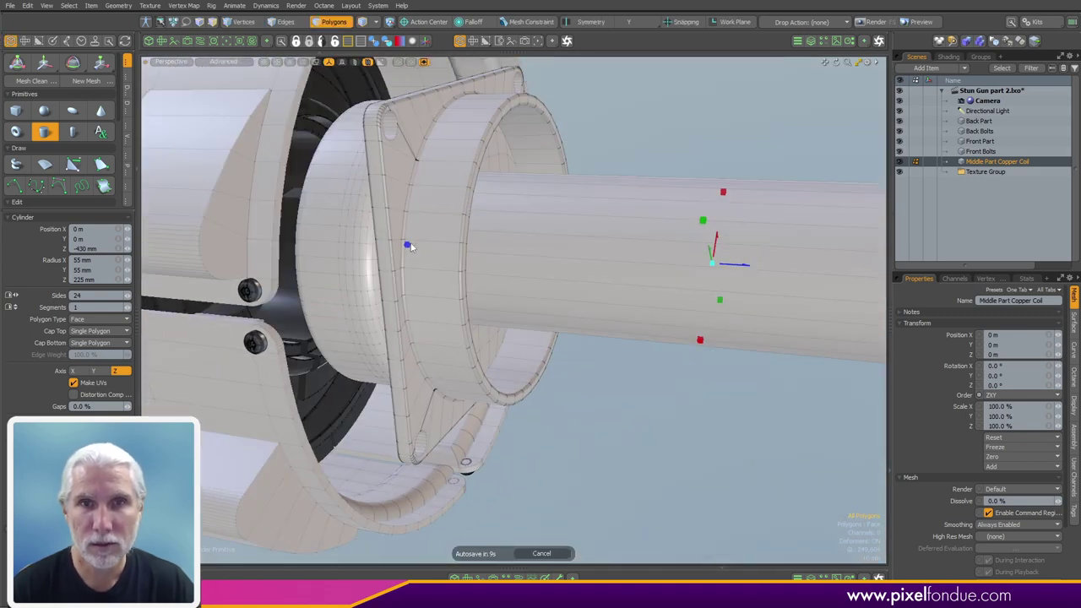
left_click_drag(448, 248, 491, 249)
left_click_drag(491, 249, 649, 276, "alt")
scroll(464, 255, "up", 3)
scroll(449, 316, "down", 4)
scroll(679, 324, "up", 4)
left_click_drag(648, 275, 549, 372, "alt")
scroll(549, 372, "up", 4)
left_click_drag(633, 389, 495, 398, "alt")
Set the cylinder's number of sides to 64
key("space")
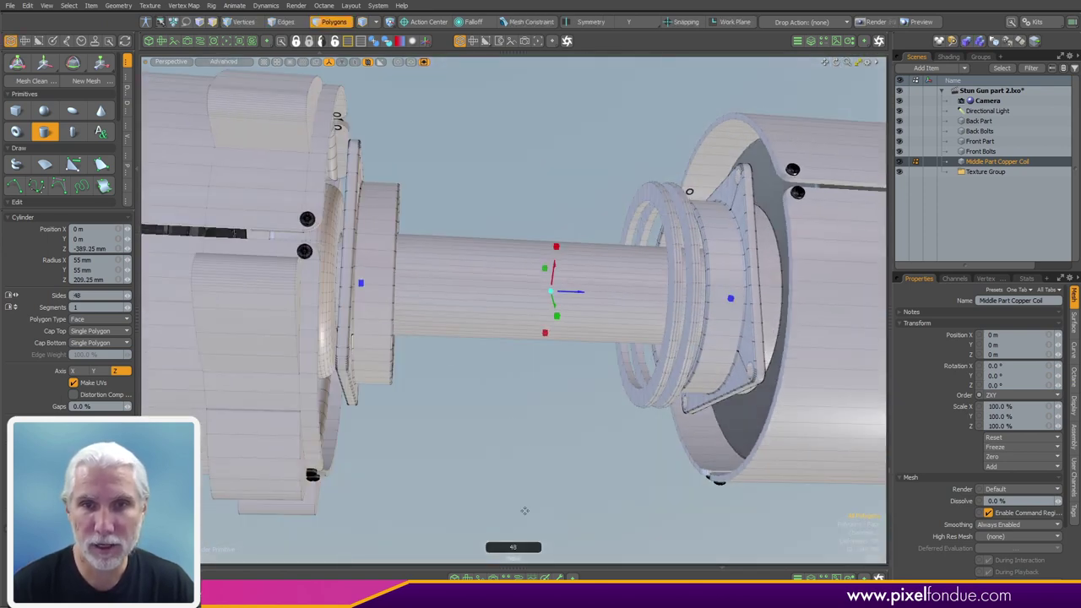
type("64")
key("Return")
left_click_drag(528, 464, 430, 452, "alt")
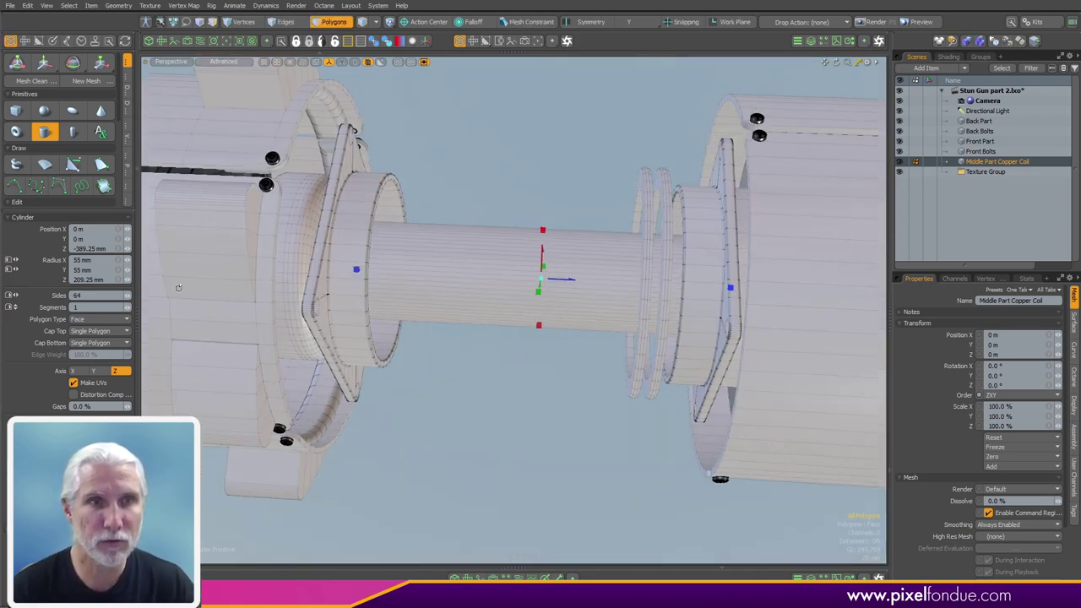
Enlarge the cylinder's X and Y radius to about 97 mm so it fills the end rings, and finish it
left_click_drag(535, 445, 342, 434, "alt")
left_click_drag(381, 319, 432, 327, "ctrl+alt")
left_click_drag(540, 331, 508, 347, "ctrl")
left_click_drag(434, 309, 473, 313, "ctrl+alt")
left_click_drag(434, 309, 384, 281, "alt")
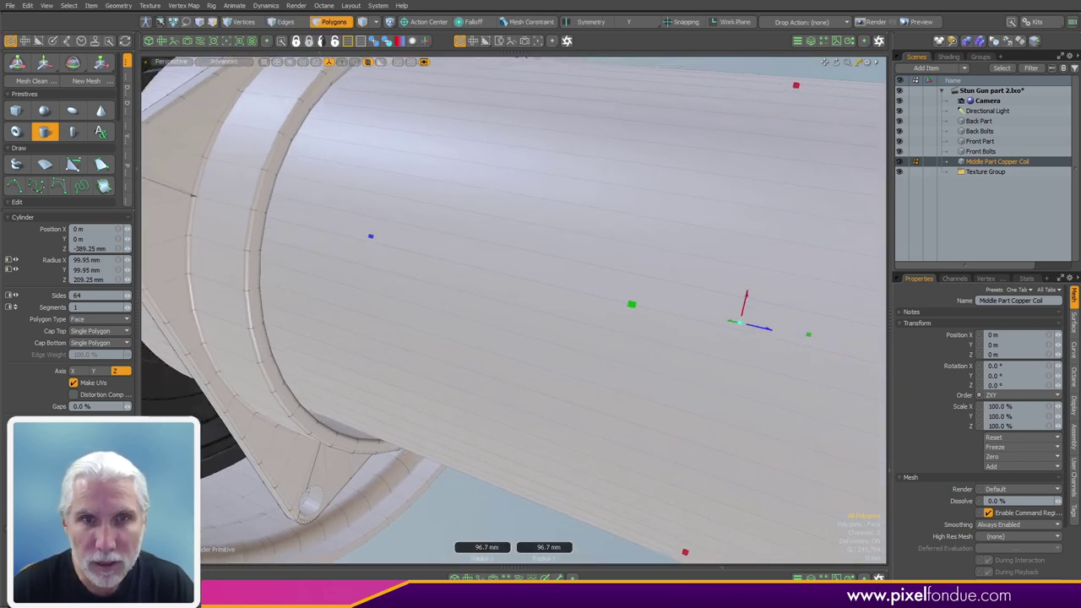
left_click_drag(632, 304, 627, 303, "ctrl")
left_click_drag(627, 303, 443, 438, "alt")
scroll(642, 384, "down", 4)
key("space")
Select the whole cylinder, assign it a new material named Copper and clear the selection
double_click(476, 382)
left_click(476, 382)
double_click(488, 396)
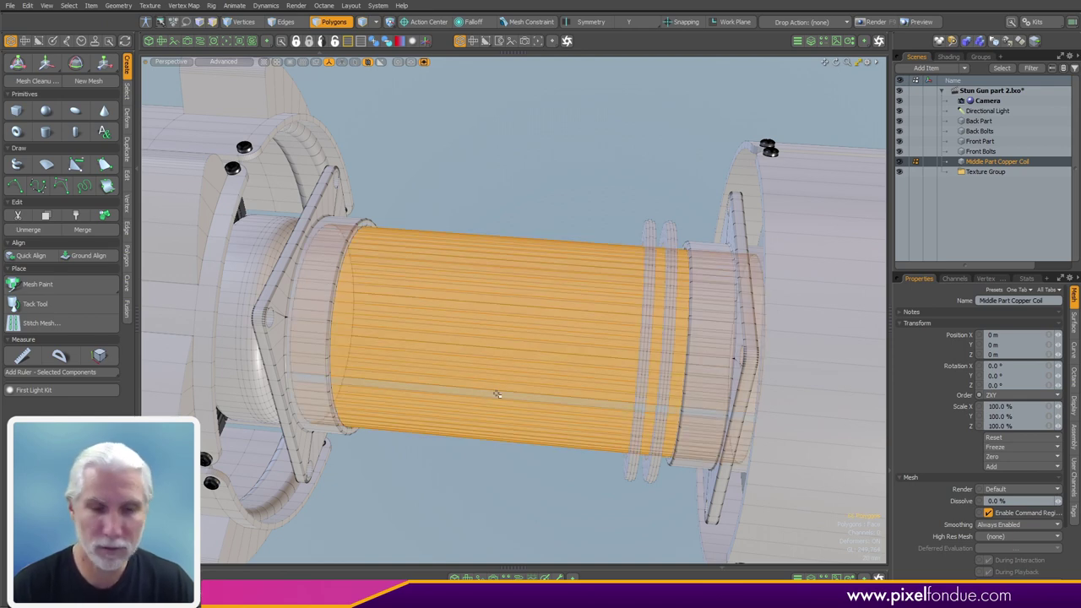
type("mCopper")
key("Return")
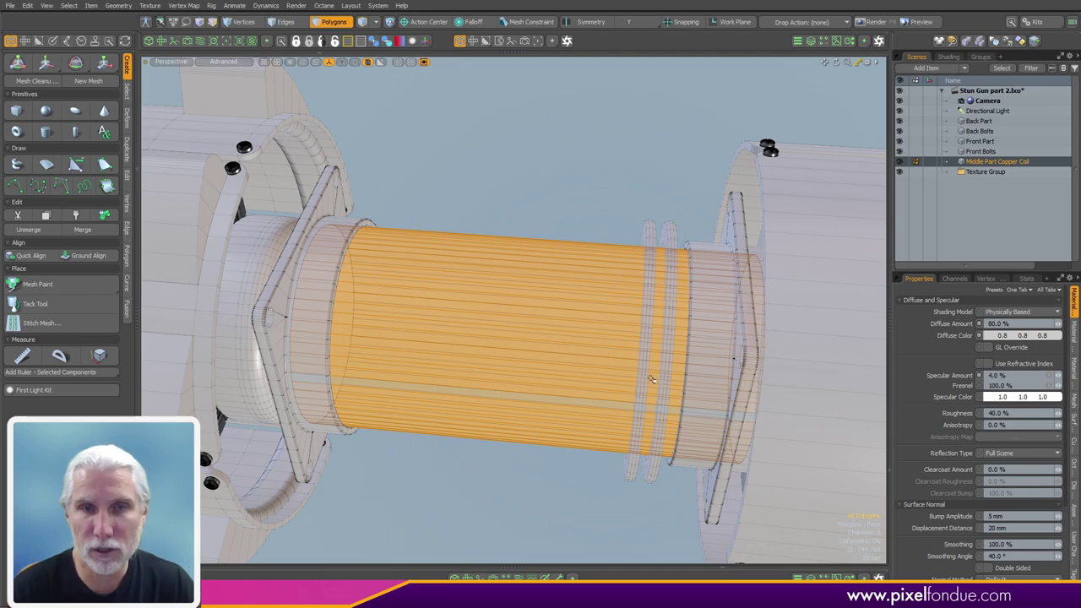
left_click_drag(650, 382, 517, 420, "ctrl+alt")
left_click(518, 420)
key("alt+2")
key("5")
Select the flanged bodies at both ends of the cylinder and assign them the existing Metal material
left_click_drag(381, 378, 483, 392, "ctrl+alt")
key("3")
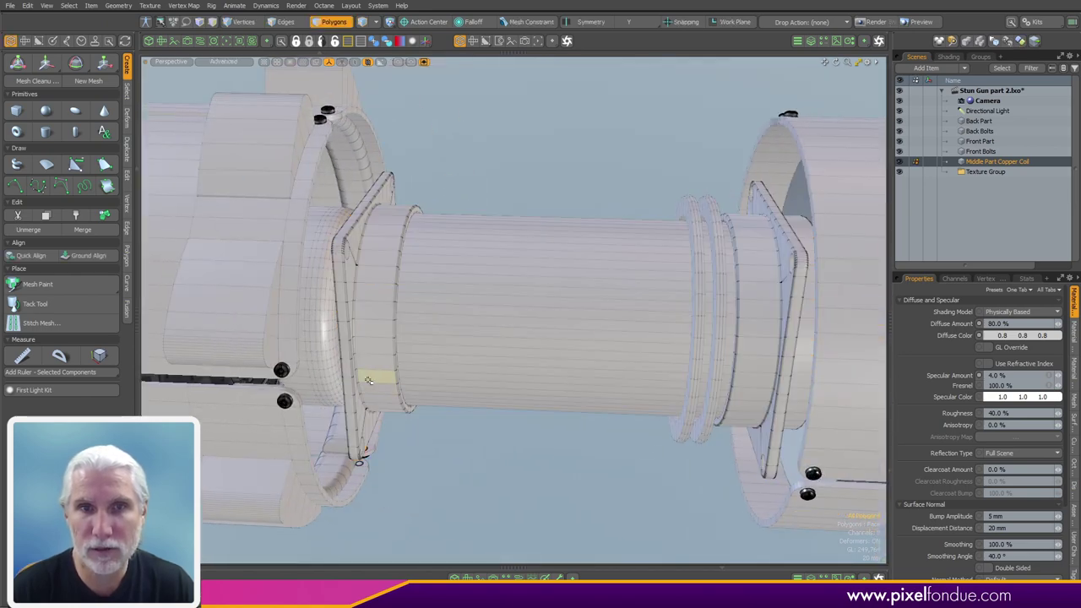
double_click(398, 382)
double_click(756, 365, "shift")
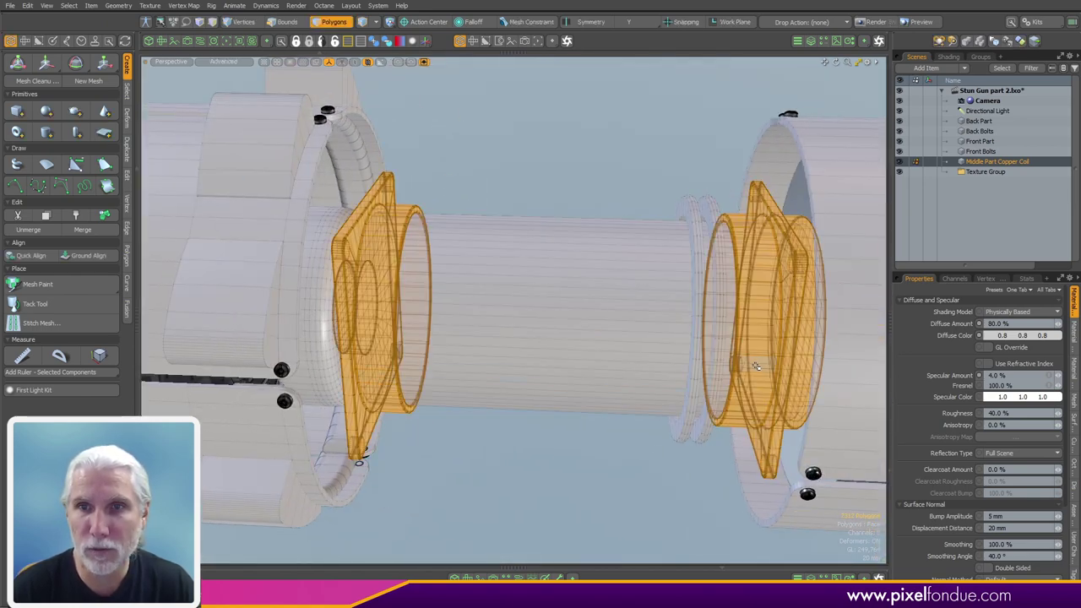
left_click_drag(756, 365, 527, 369, "alt")
key("m")
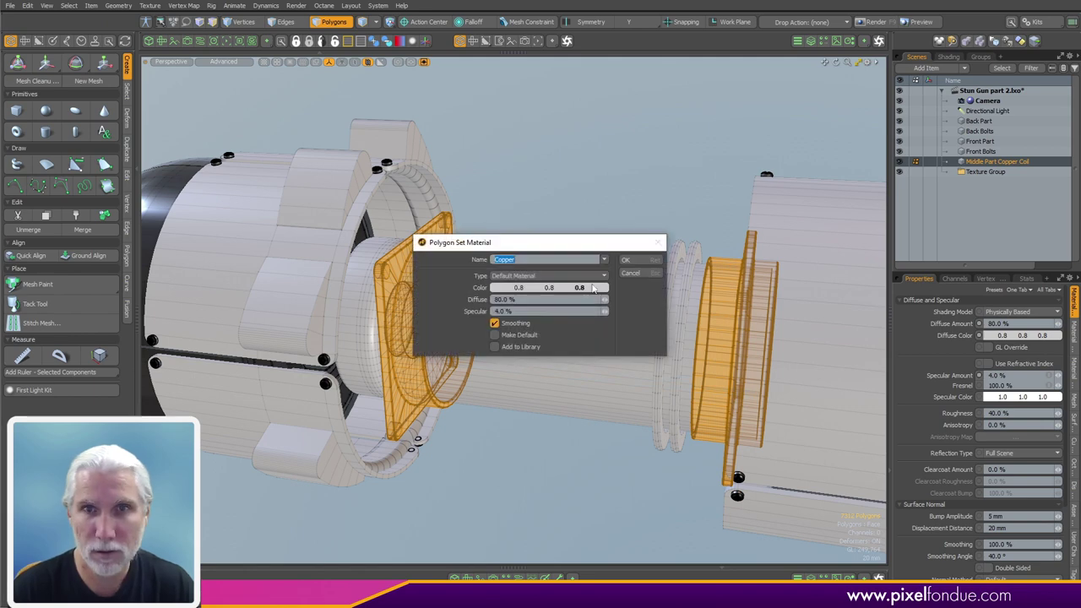
left_click(609, 259)
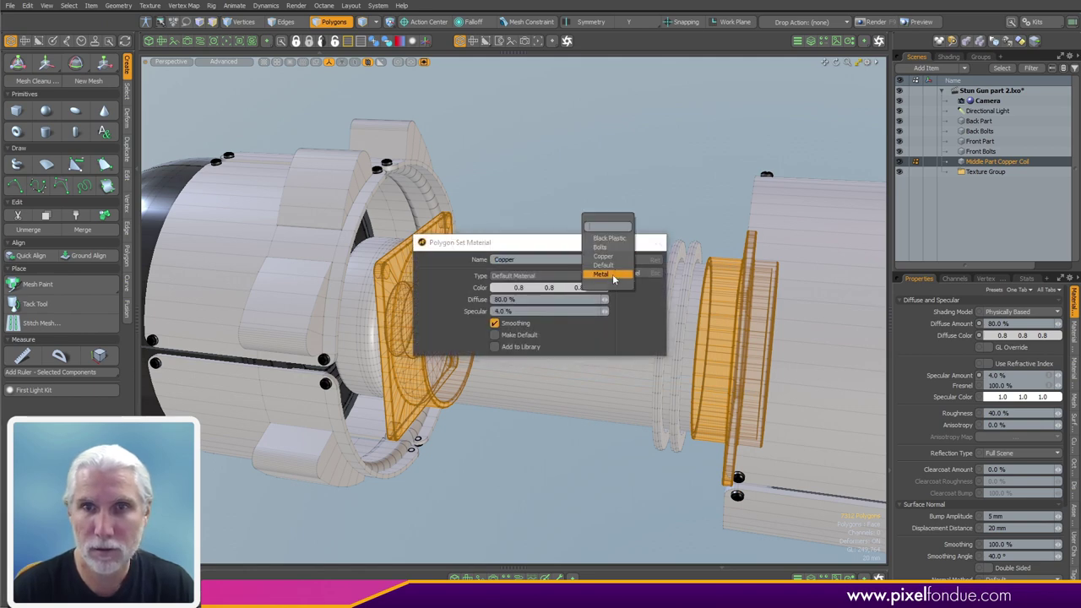
left_click(613, 276)
left_click(647, 259)
left_click(560, 459)
mouse_move(560, 459)
left_mouse_down("alt")
mouse_move(486, 457)
mouse_move(566, 454)
left_mouse_up("alt")
Duplicate the M_Metal material into the Copper group of the Shader Tree and delete M_Copper
left_click(948, 57)
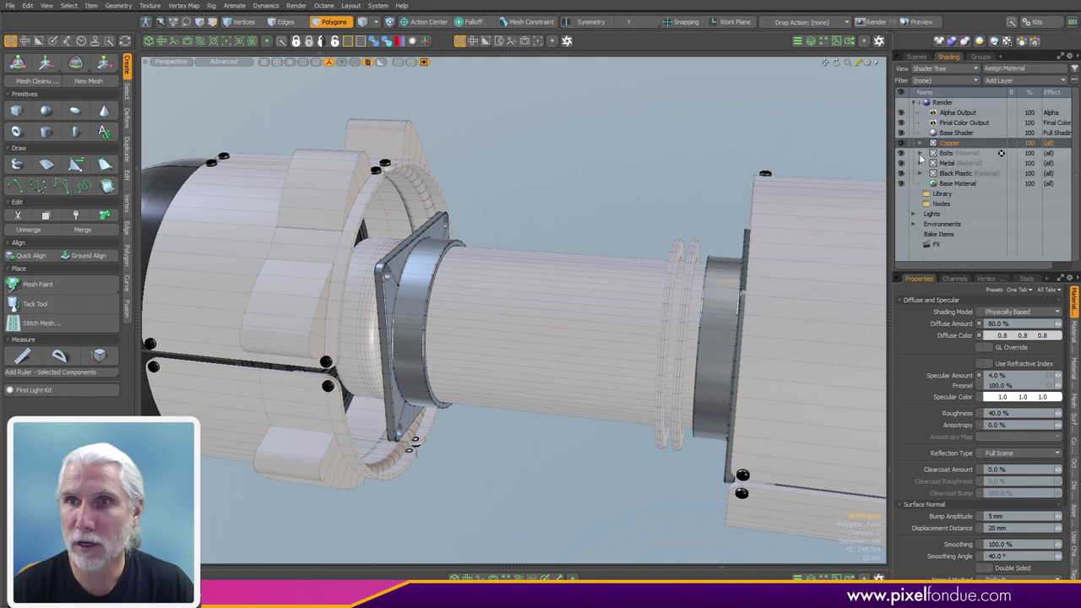
left_click(921, 143)
left_click(920, 174)
left_click(959, 156)
left_click(960, 186)
key("ctrl+d")
left_click_drag(956, 149, 957, 150)
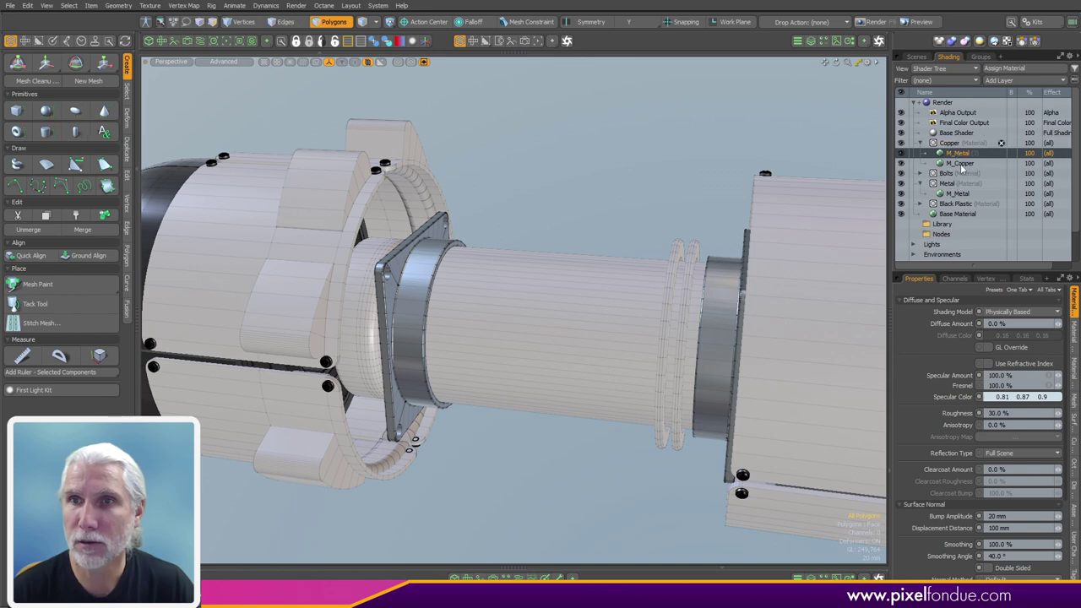
left_click(962, 164)
key("Delete")
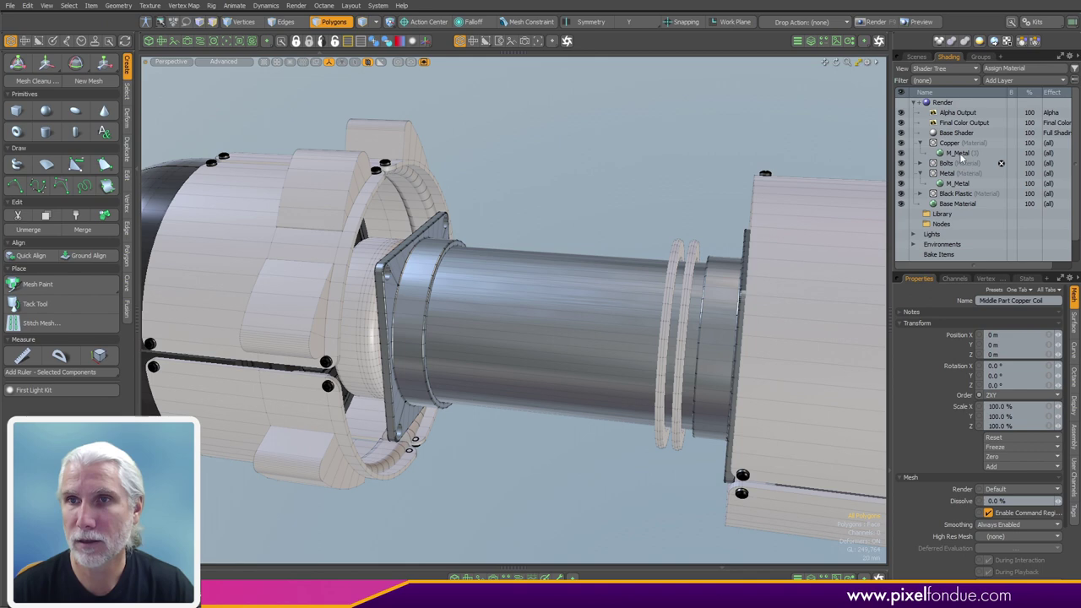
Set the duplicated M_Metal's specular colour to the copper swatch from the Metals presets (0.84, 0.64, 0.54)
left_click(964, 155)
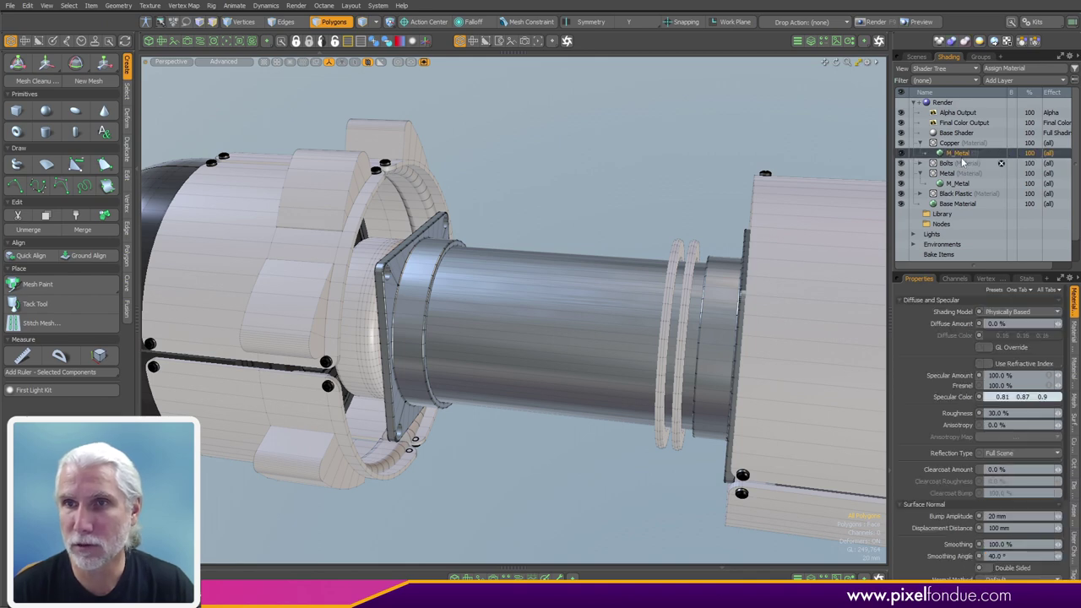
right_click(961, 154)
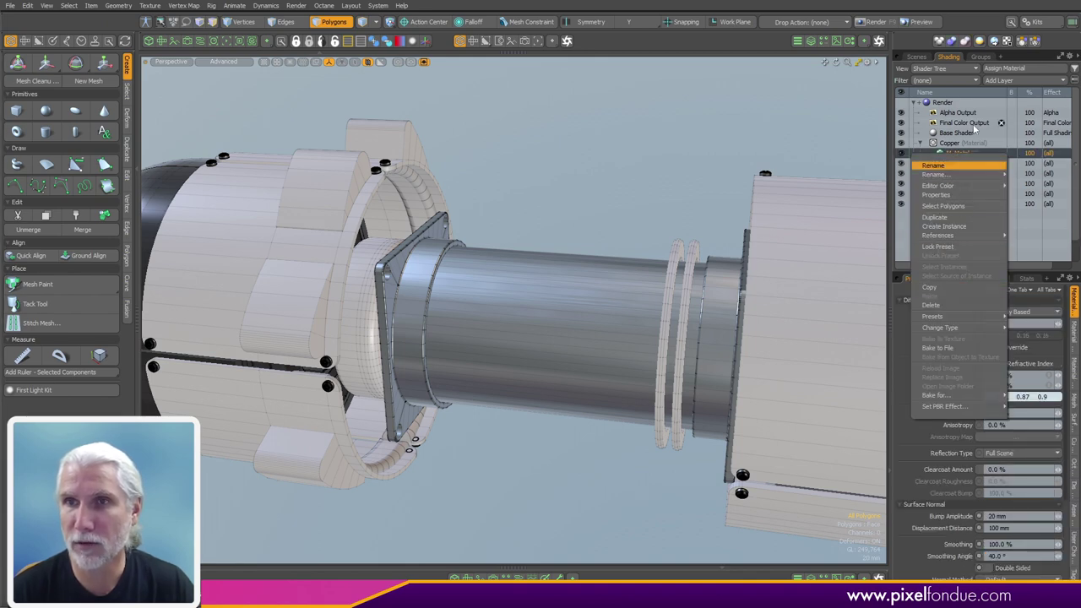
left_click(984, 91)
left_click(999, 397)
left_click(1001, 398)
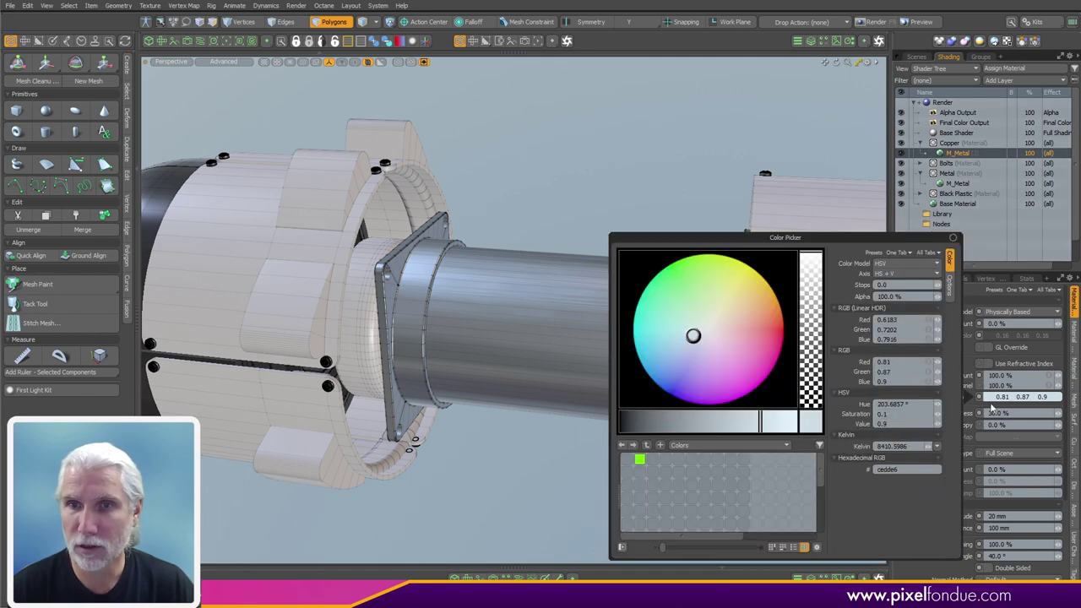
left_click(739, 446)
left_click(727, 191)
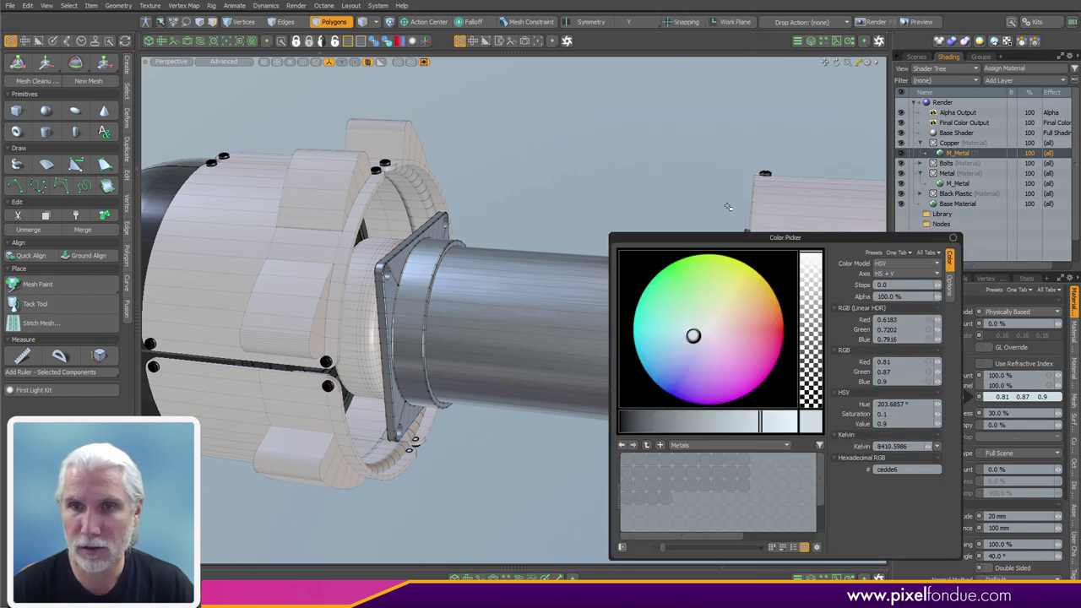
left_click(693, 461)
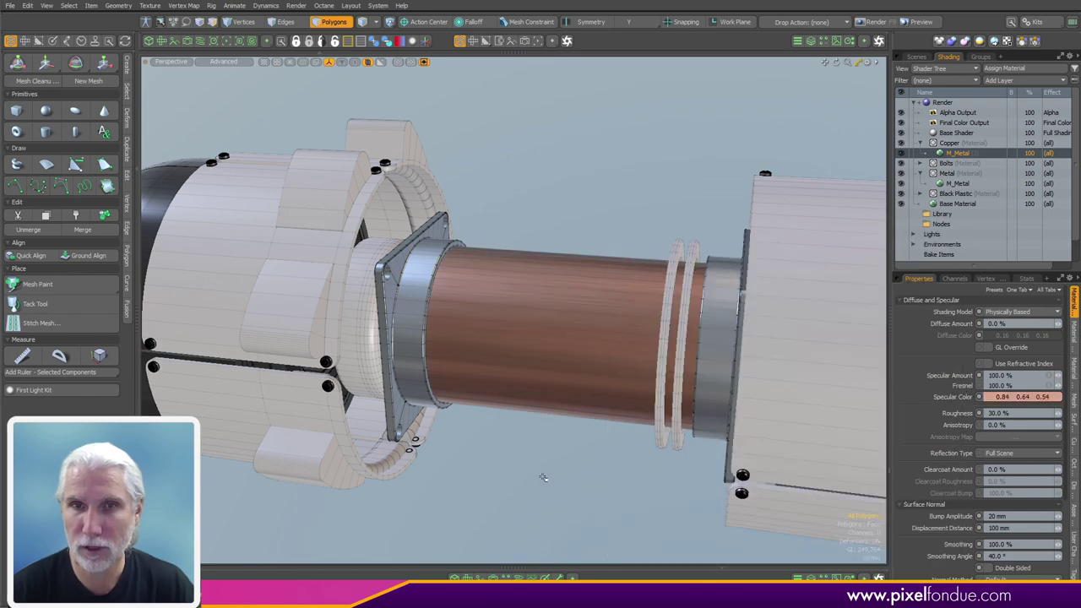
Select the two rings around the copper cylinder and move them 11 mm along Z towards the adjacent flange
left_click_drag(541, 464, 600, 240, "alt")
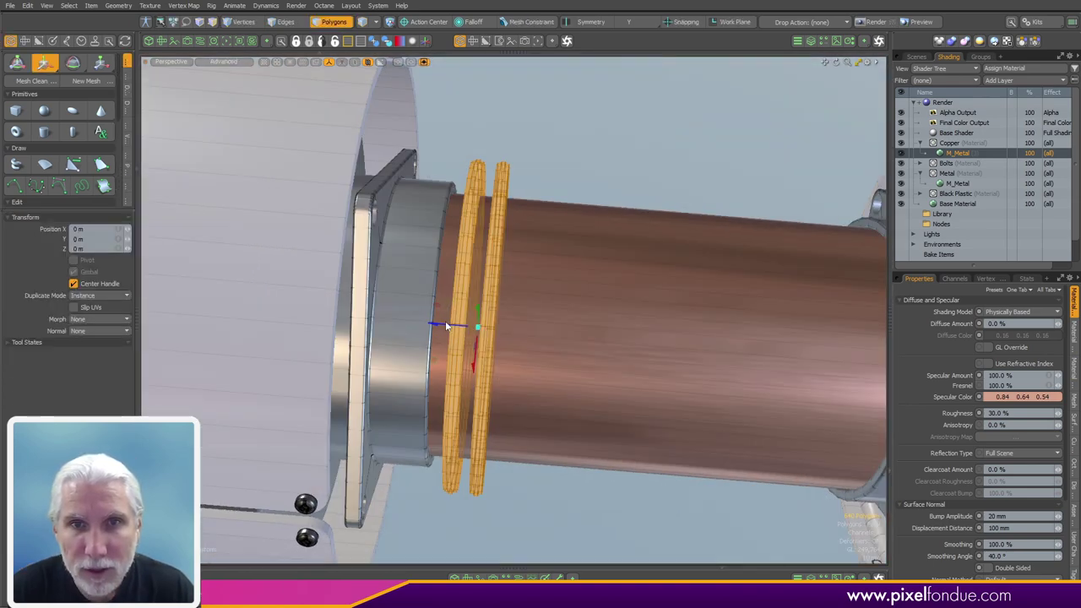
mouse_move(446, 323)
left_mouse_down("alt")
mouse_move(463, 328)
mouse_move(430, 324)
left_mouse_up("alt")
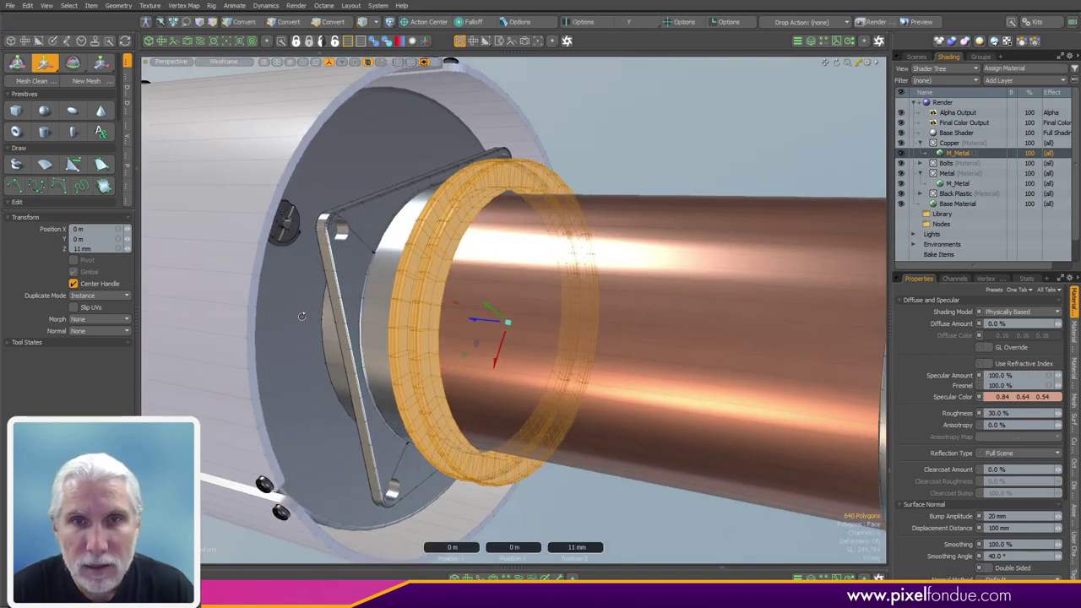
left_click_drag(283, 325, 272, 318, "alt")
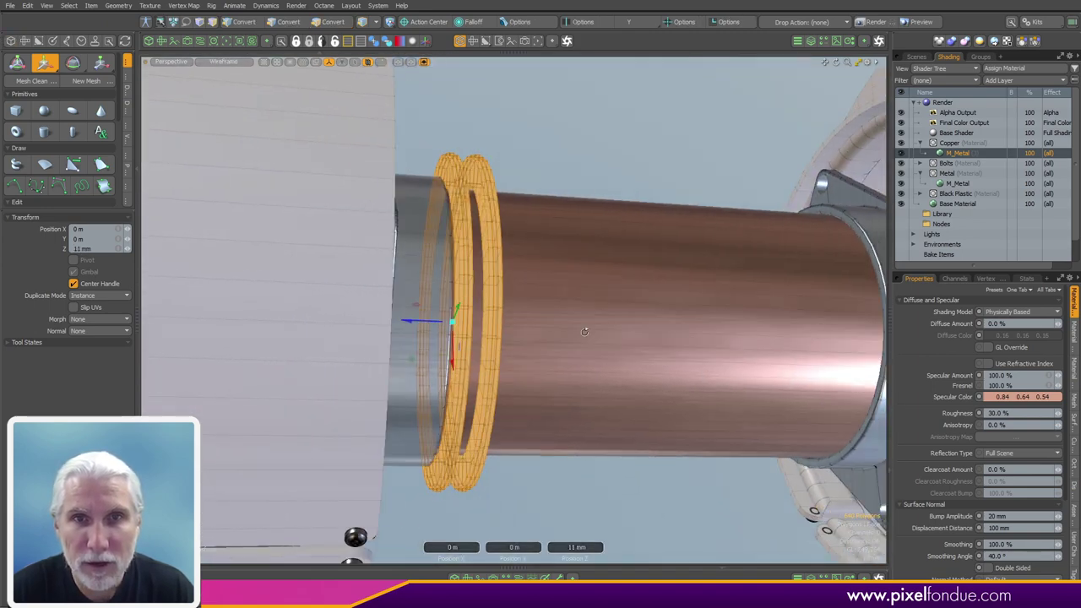
left_click_drag(279, 305, 308, 300, "alt")
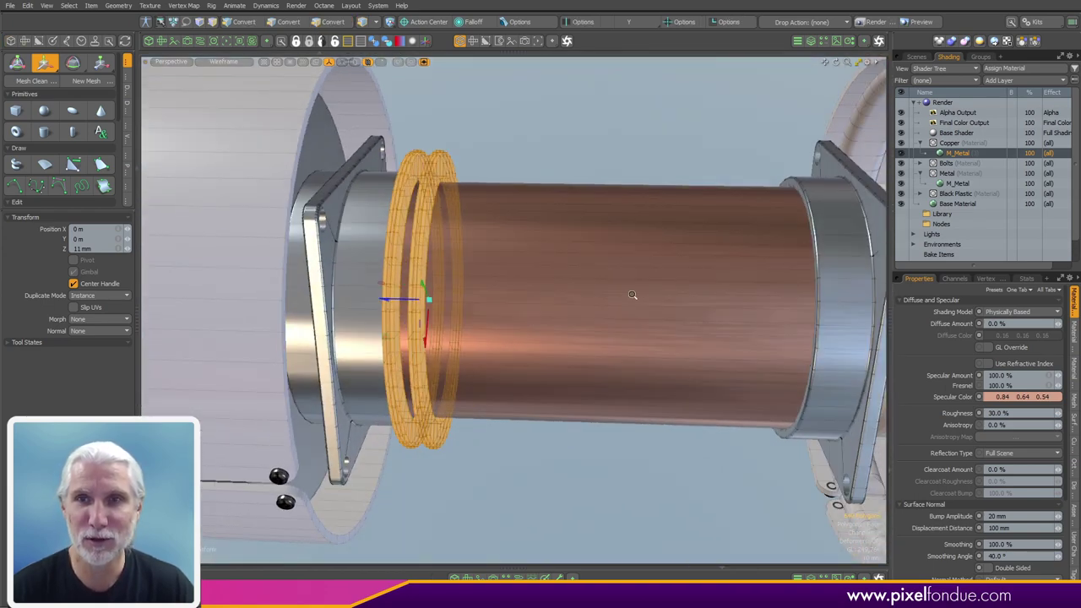
Mirror the two rings along Z onto the copper cylinder's opposite end and select the mirrored rings
key("shift+v")
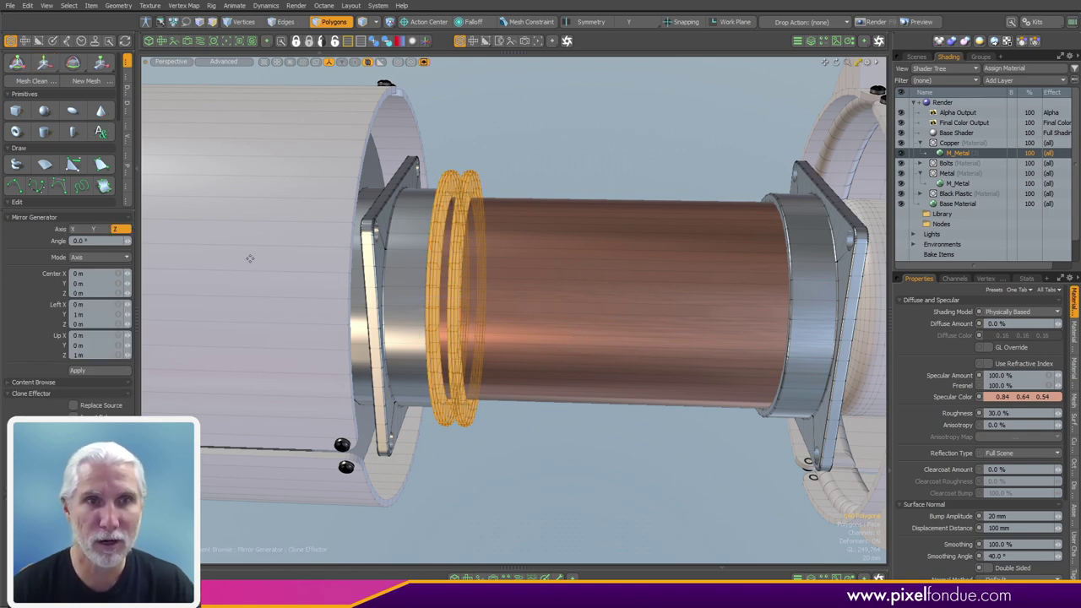
left_click(595, 418)
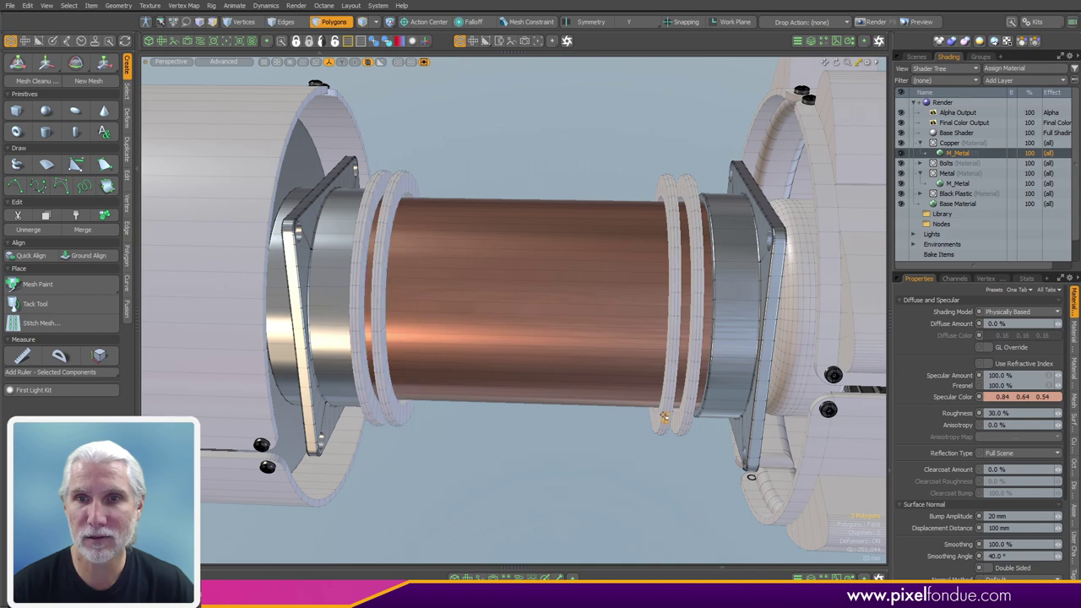
left_click(689, 420)
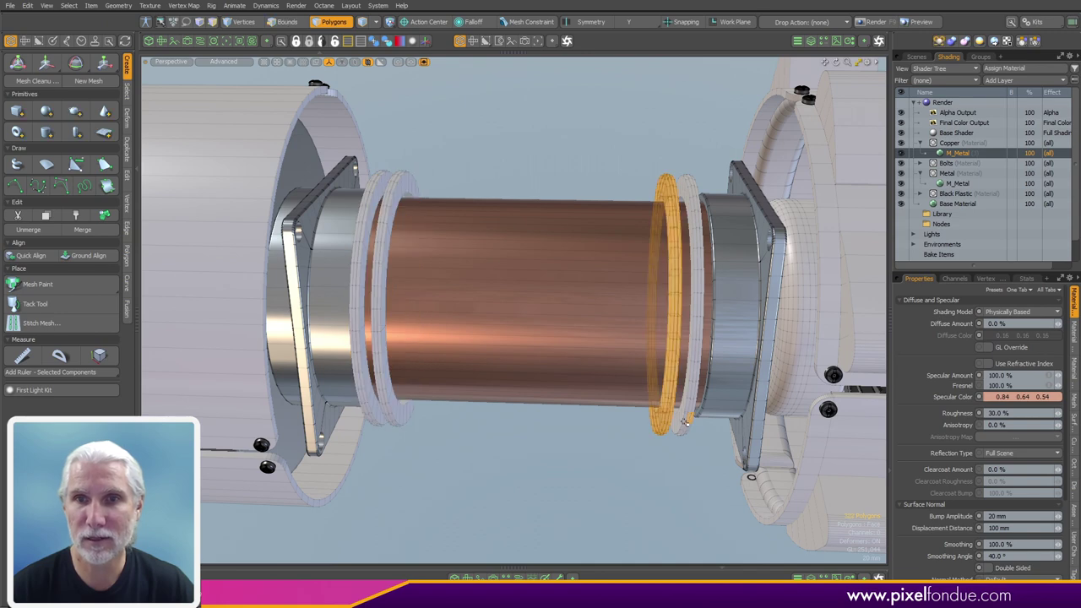
Delete the inner ring of the mirrored pair and move the remaining ring along Z slightly towards the adjacent flange
double_click(685, 423, "shift")
double_click(660, 427)
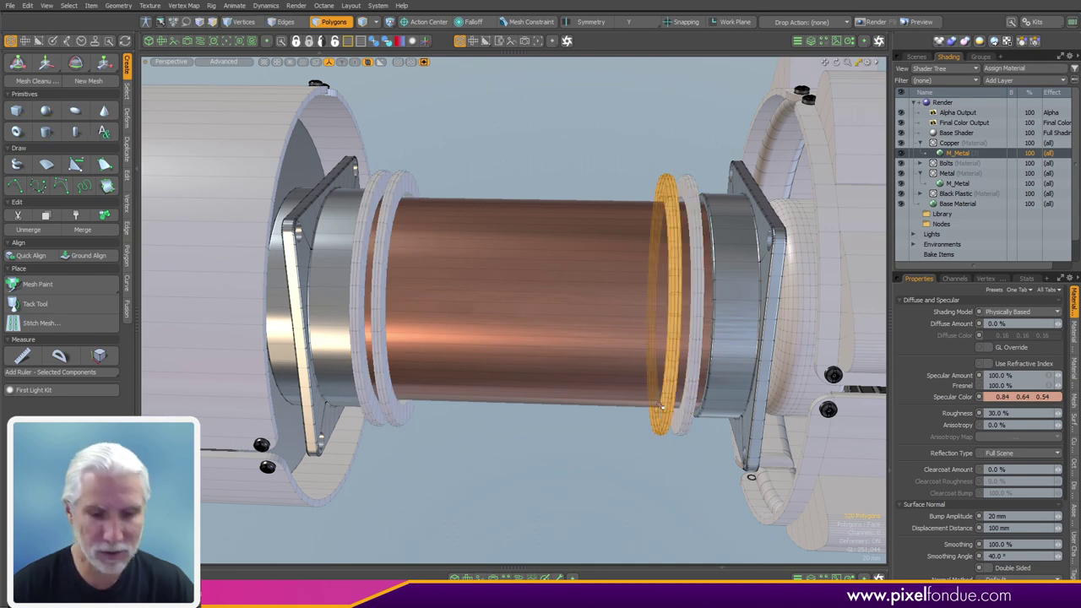
key("Delete")
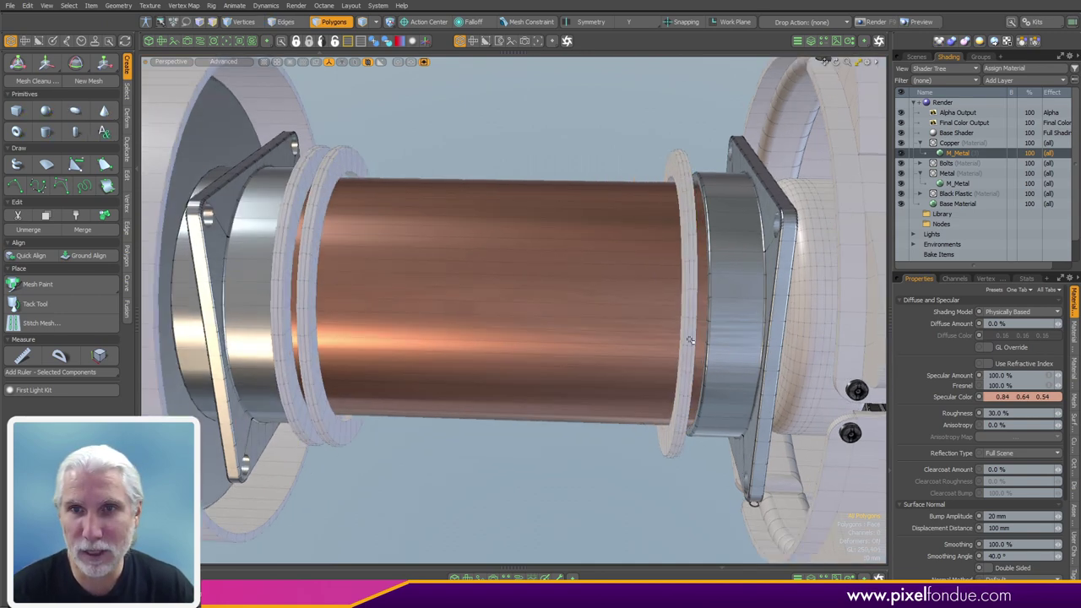
left_click(691, 341)
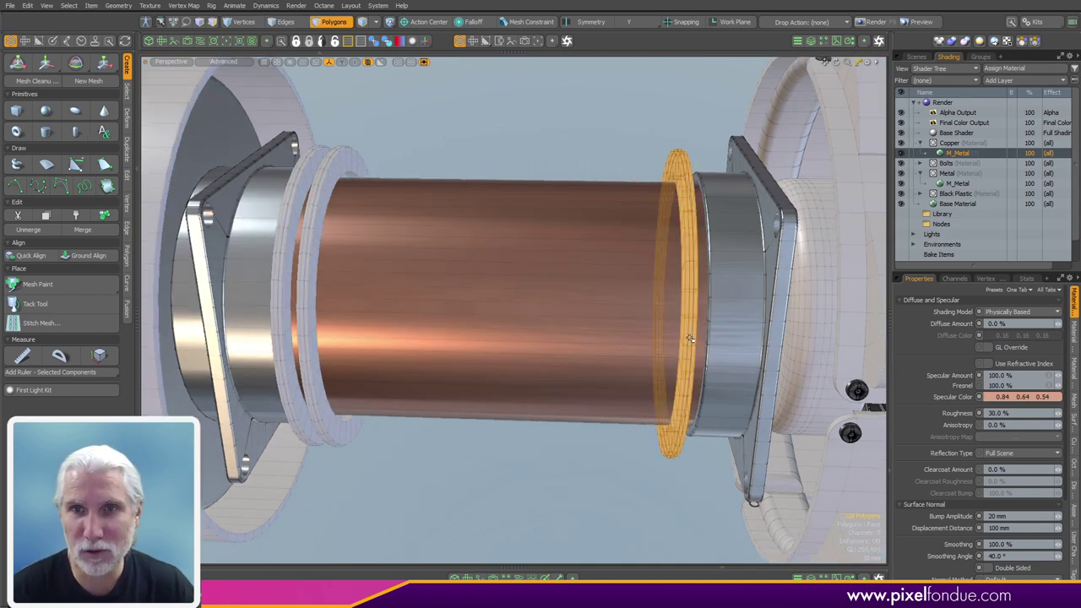
key("w")
left_click_drag(627, 303, 637, 303)
key("q")
Select all three rings around the copper cylinder and assign them a new material named Gold
left_click(309, 427, "shift")
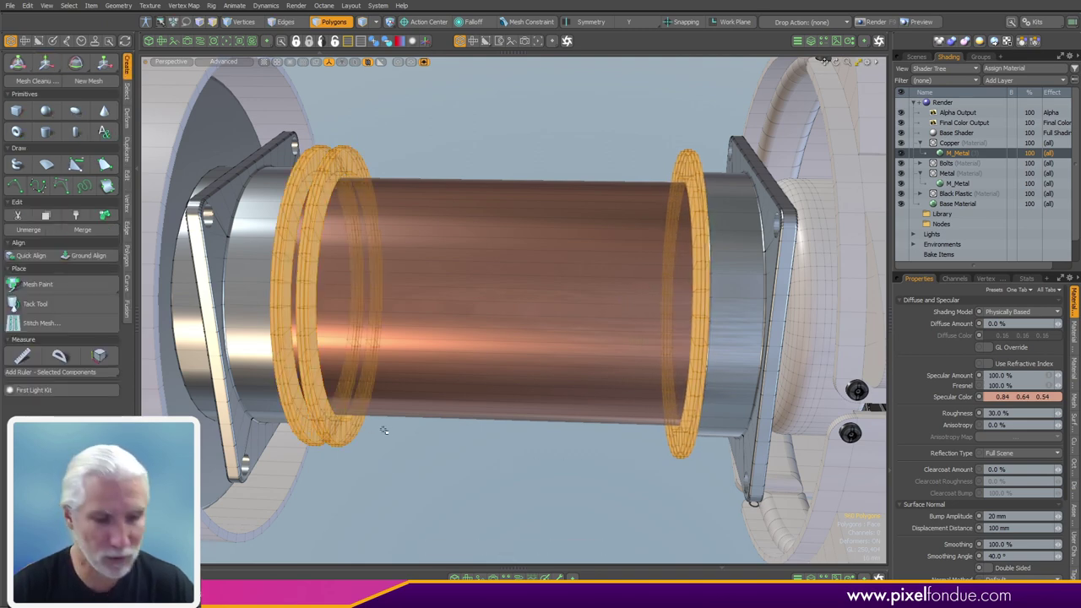
key("m")
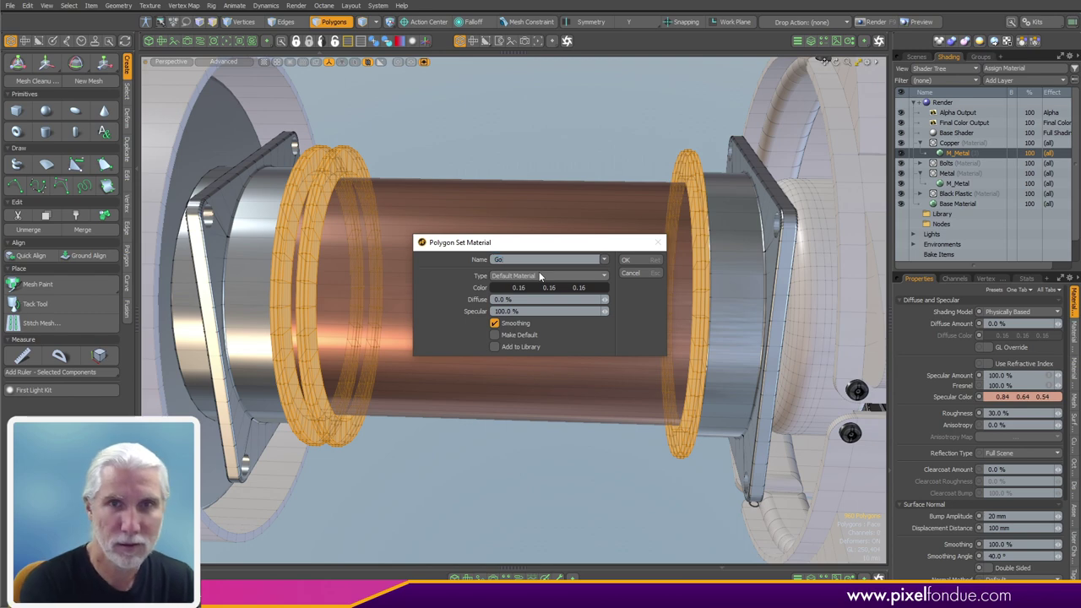
type("Gold")
left_click(635, 259)
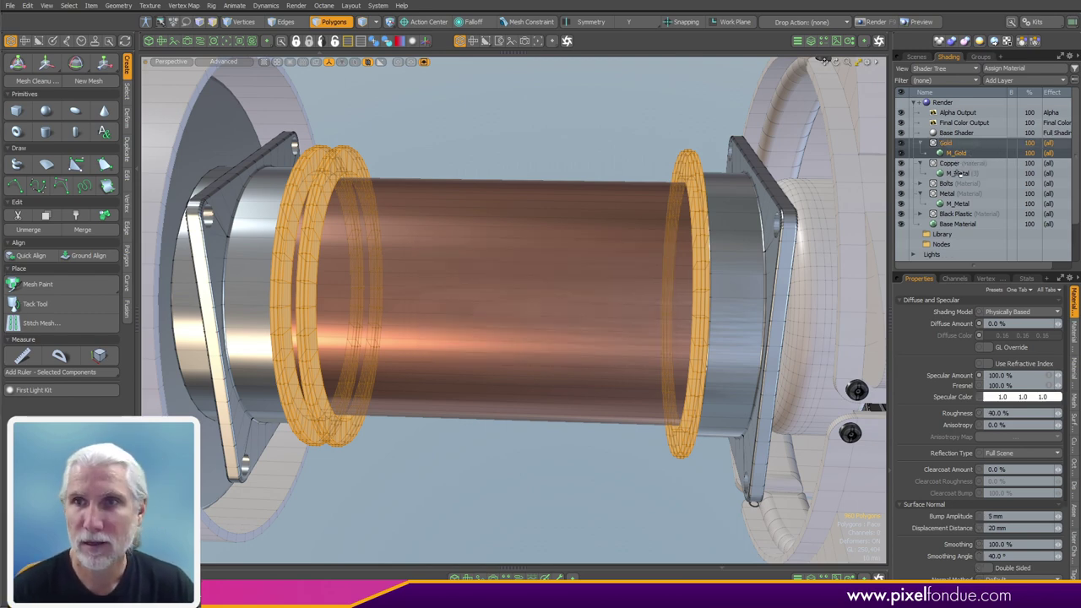
Replace M_Gold in the Gold group with a copy of Copper's M_Metal, using the gold Metals swatch (0.98, 0.87, 0.65) as specular colour
left_click(959, 173)
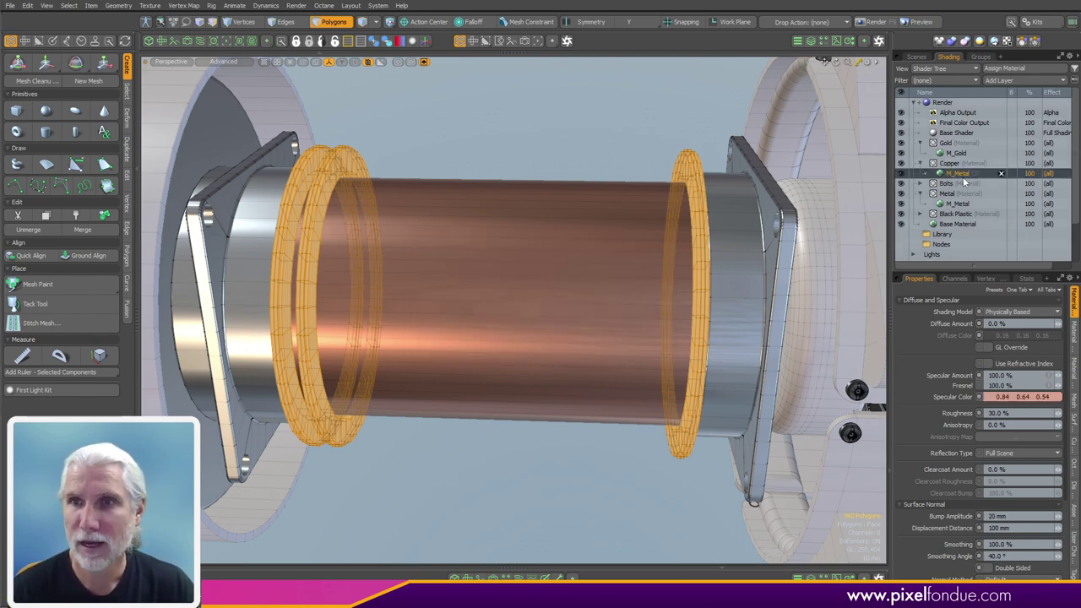
right_click(966, 175)
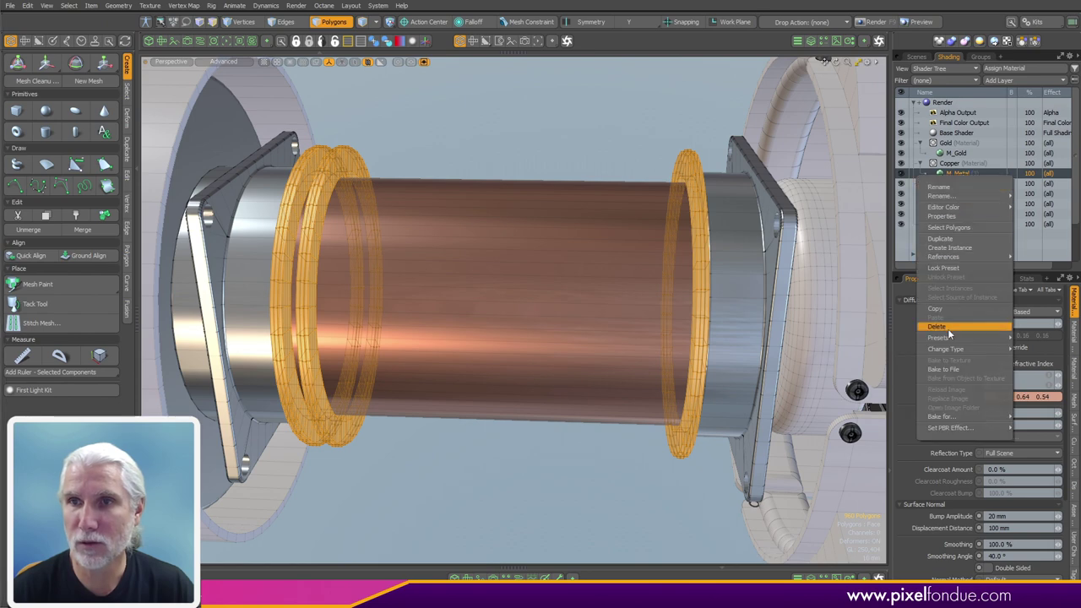
left_click(949, 310)
left_click(953, 153)
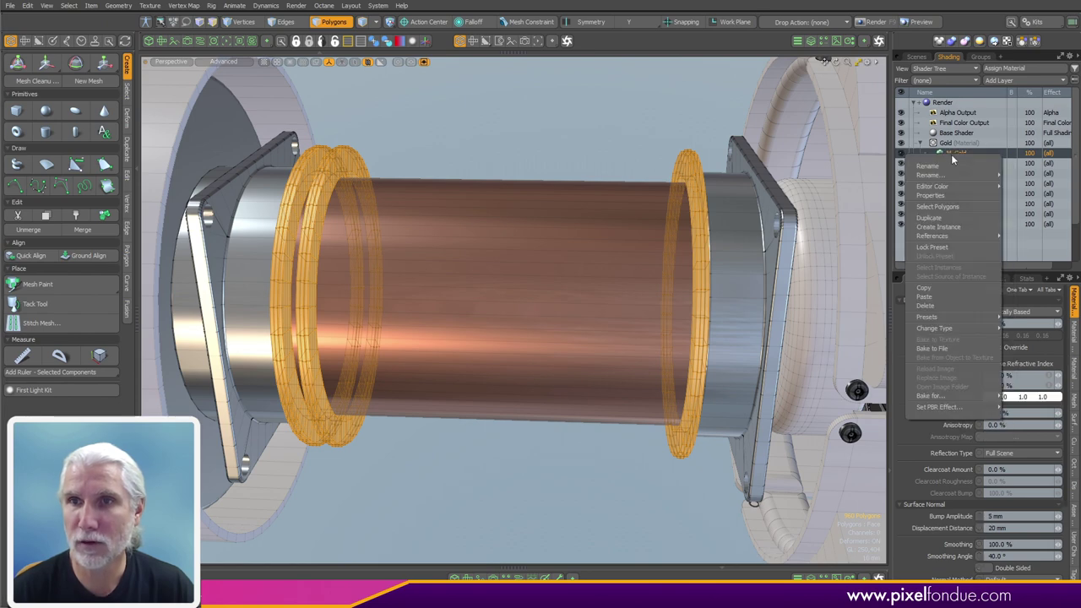
right_click(953, 155)
left_click(937, 297)
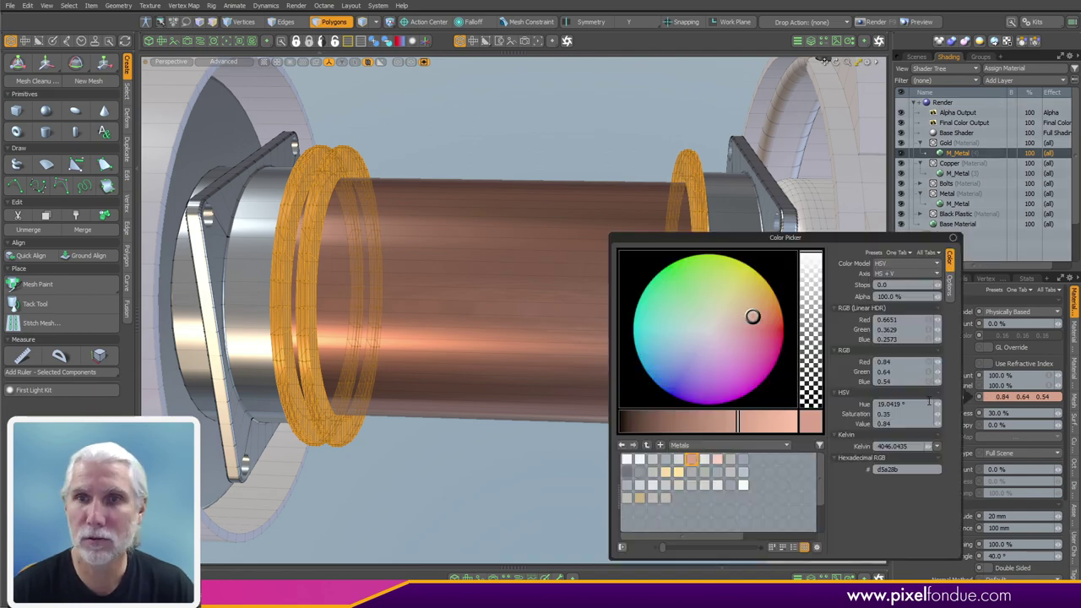
left_click(667, 473)
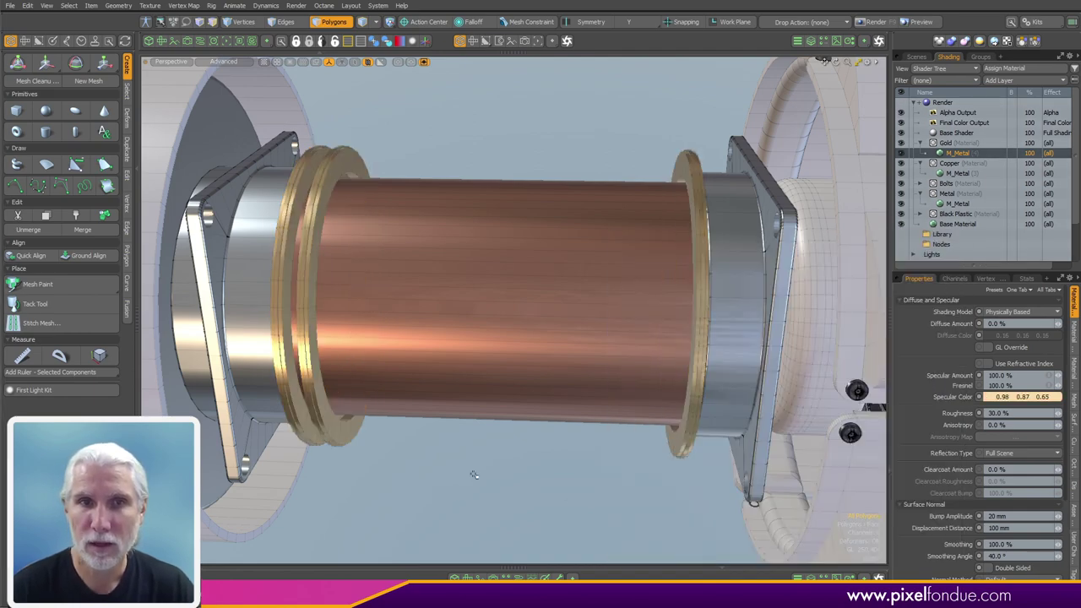
Isolate the Middle Part Copper Coil mesh in the front view and turn on Y symmetry for vertices
scroll(563, 377, "down", 5)
left_click_drag(507, 363, 625, 338, "alt")
scroll(564, 378, "down", 3)
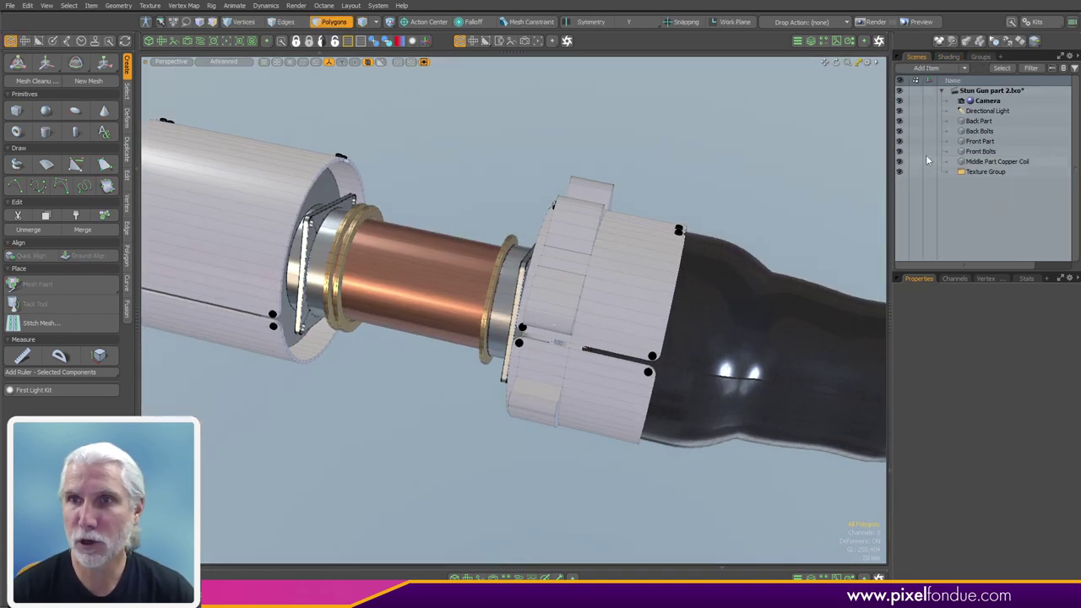
key("5")
left_click(420, 309)
key("shift+h")
left_click_drag(411, 324, 375, 307, "alt")
key("ctrl+space")
left_click(452, 352)
left_click_drag(452, 352, 395, 379, "alt+shift")
key("1")
left_click_drag(452, 228, 500, 224, "ctrl+alt")
left_click(606, 24)
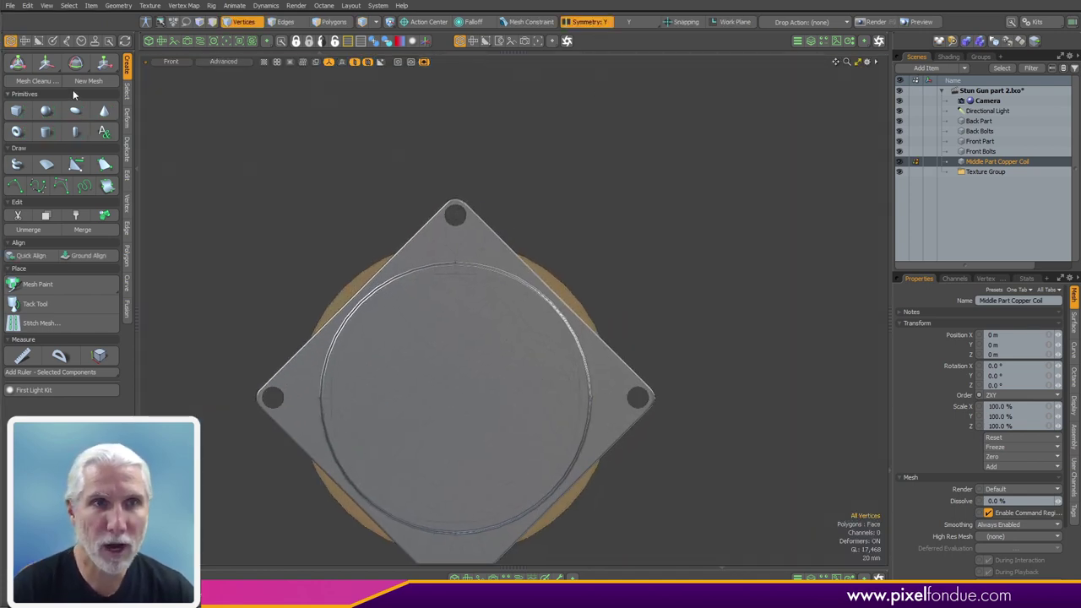
Draw a 64-sided Z-axis cylinder centred in the flange's upper bolt hole, with a radius of about 8.15 mm
left_click(46, 132)
left_click_drag(487, 212, 602, 214, "ctrl+alt")
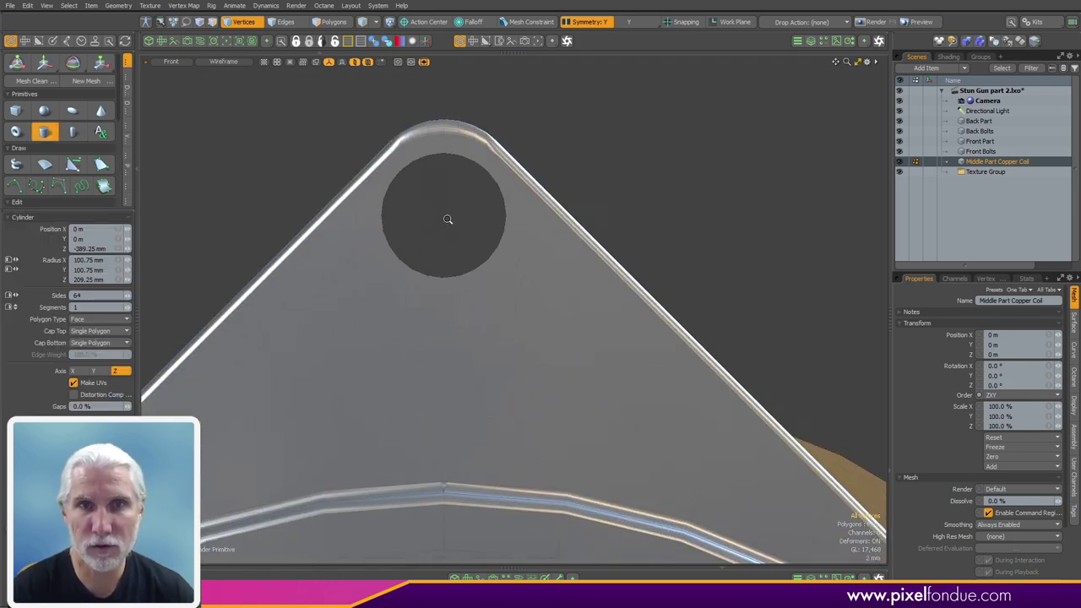
scroll(446, 207, "up", 2)
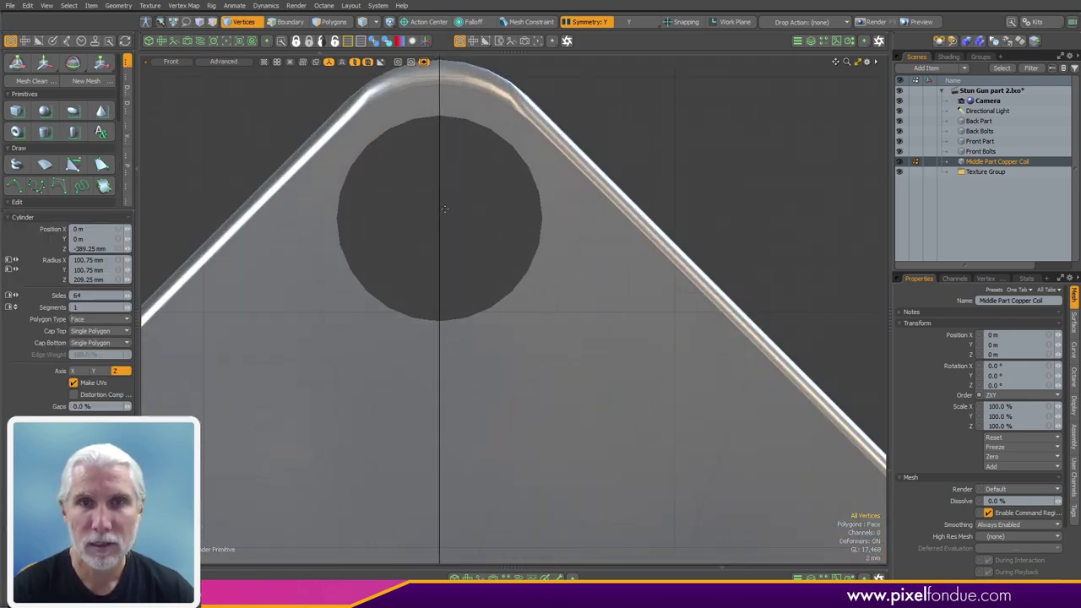
left_click_drag(440, 218, 511, 146)
Lengthen the cylinder into a rod passing through both flanges, with a Z radius of 214.15 mm centred at Z -404.4 mm
key("KP_Decimal")
left_click_drag(459, 372, 591, 338, "alt")
left_click_drag(608, 323, 499, 335, "ctrl+alt")
left_click_drag(498, 335, 228, 297, "alt")
left_click_drag(527, 307, 596, 292, "alt")
left_click_drag(597, 292, 355, 304, "ctrl+alt")
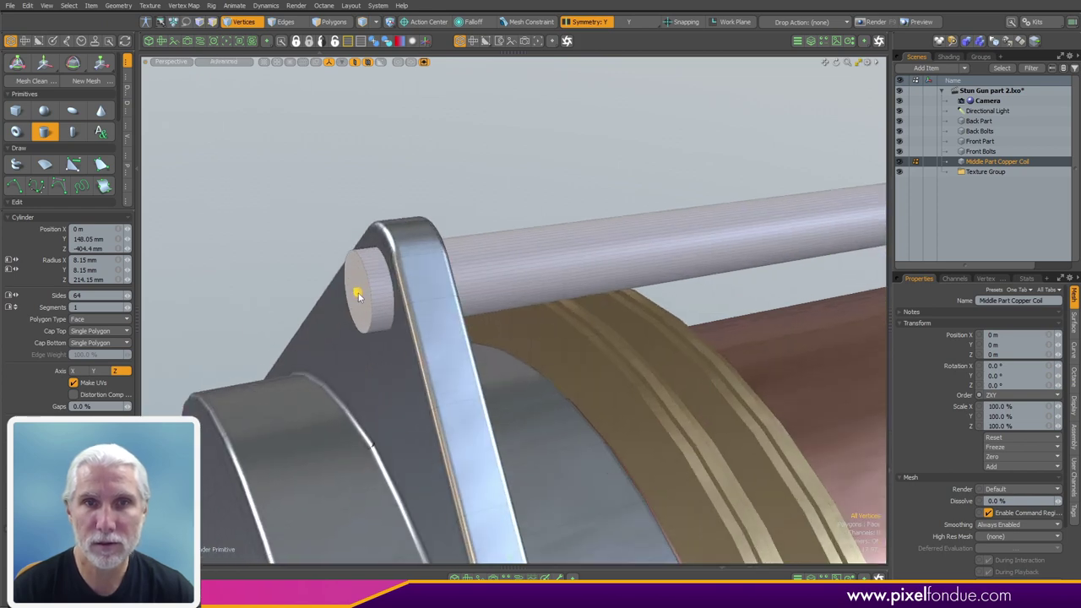
scroll(361, 298, "down", 4)
left_click_drag(549, 246, 467, 263, "alt")
key("space")
Select the rod's lengthwise edges and Loop Slice them with a count of 2 in Symmetry mode
key("2")
left_click(465, 274)
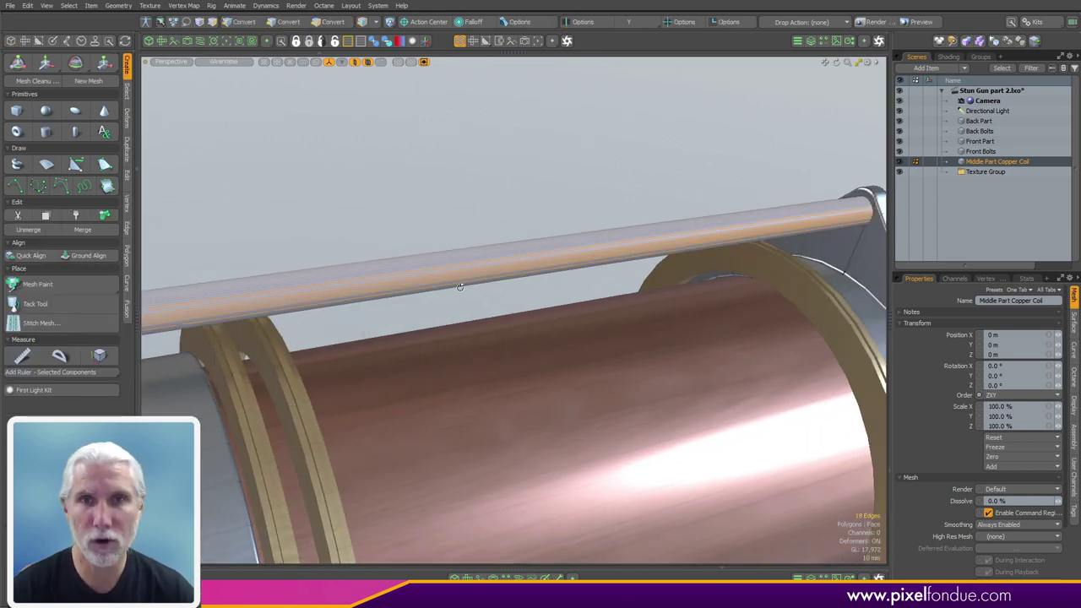
key("alt+c")
left_click(460, 287)
scroll(461, 288, "down", 4)
left_click_drag(499, 299, 512, 280, "alt")
scroll(512, 280, "up", 4)
scroll(512, 295, "down", 2)
scroll(520, 329, "up", 2)
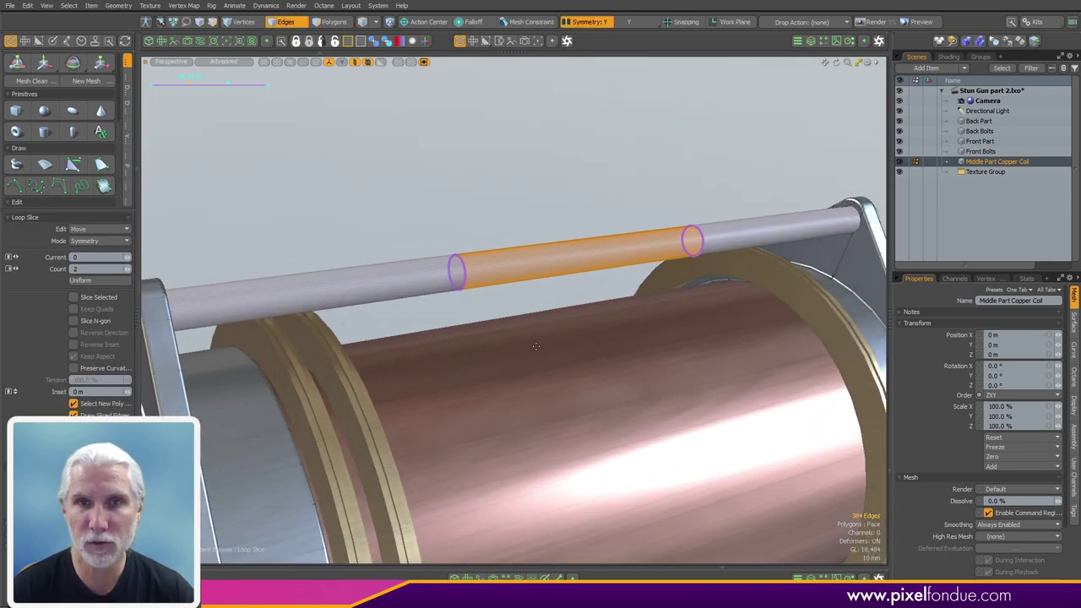
Try a higher slice count for the loops along the rods
key("k")
left_click(563, 290)
left_click(567, 291)
left_click_drag(650, 304, 575, 308, "ctrl+alt")
scroll(574, 307, "down", 1)
scroll(575, 307, "up", 4)
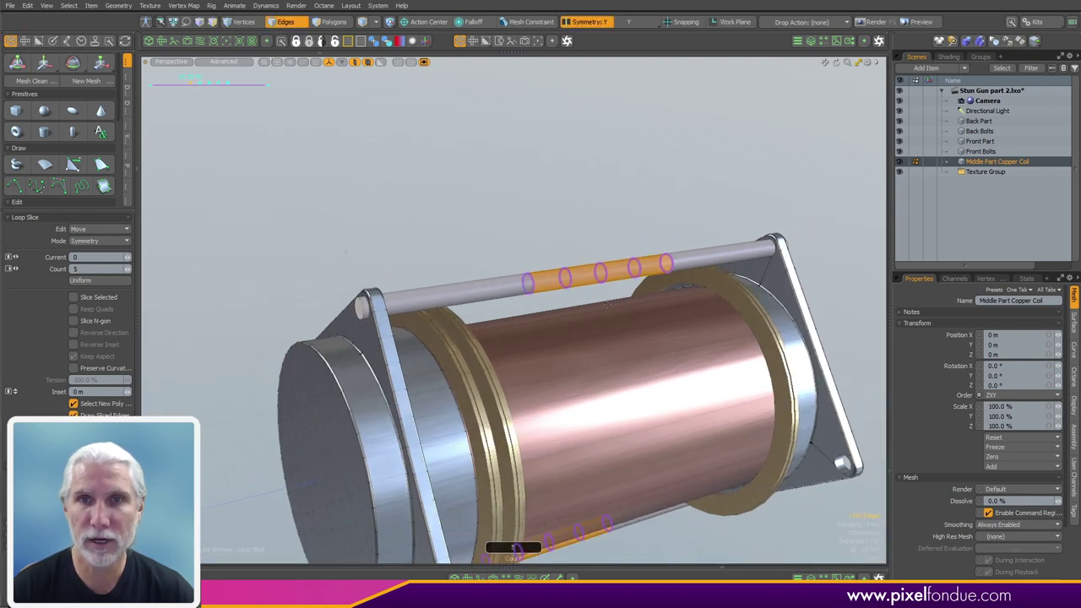
scroll(574, 308, "down", 2)
scroll(575, 310, "up", 2)
Spread the two symmetrical loop slices outward to the rod ends, just outside the flange plates, and finish Loop Slice
left_click_drag(572, 315, 613, 310)
left_click_drag(616, 260, 837, 229)
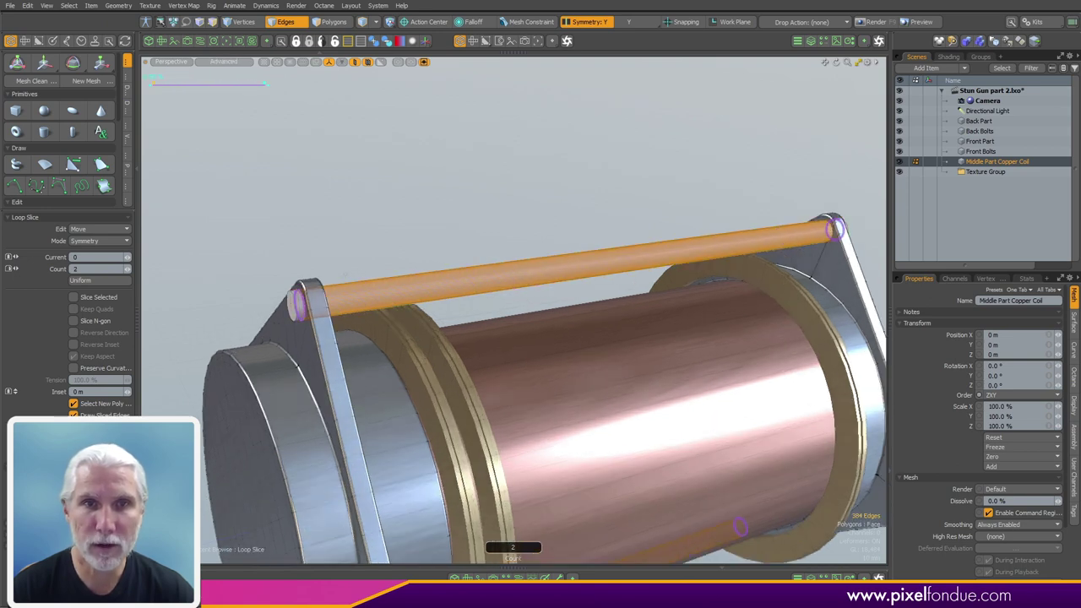
scroll(363, 304, "up", 5, "alt")
left_click_drag(363, 306, 336, 292, "alt")
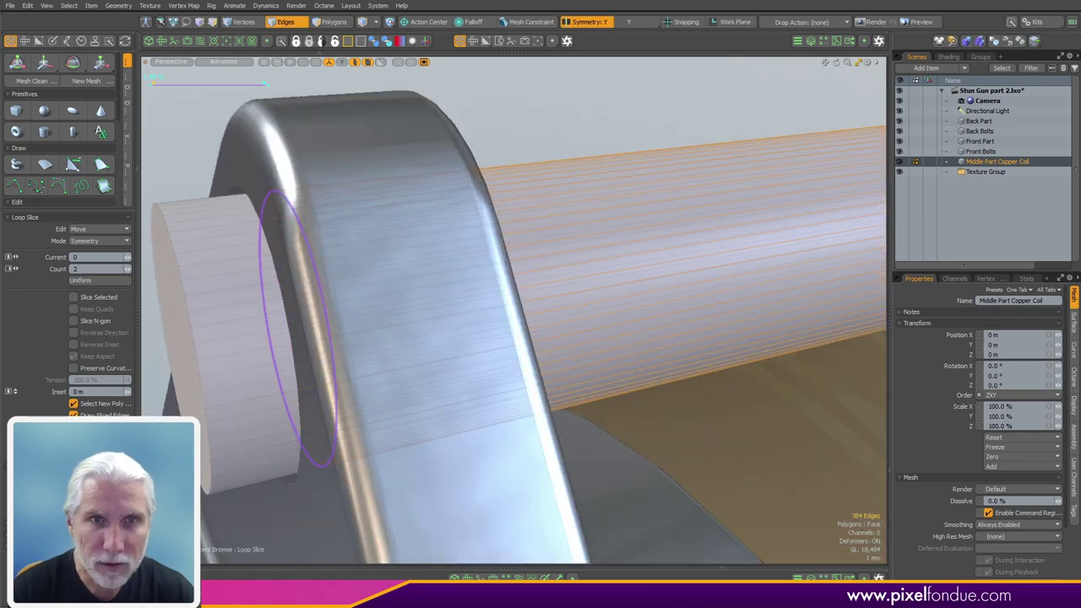
scroll(342, 291, "down", 1)
left_click_drag(341, 292, 265, 414, "alt")
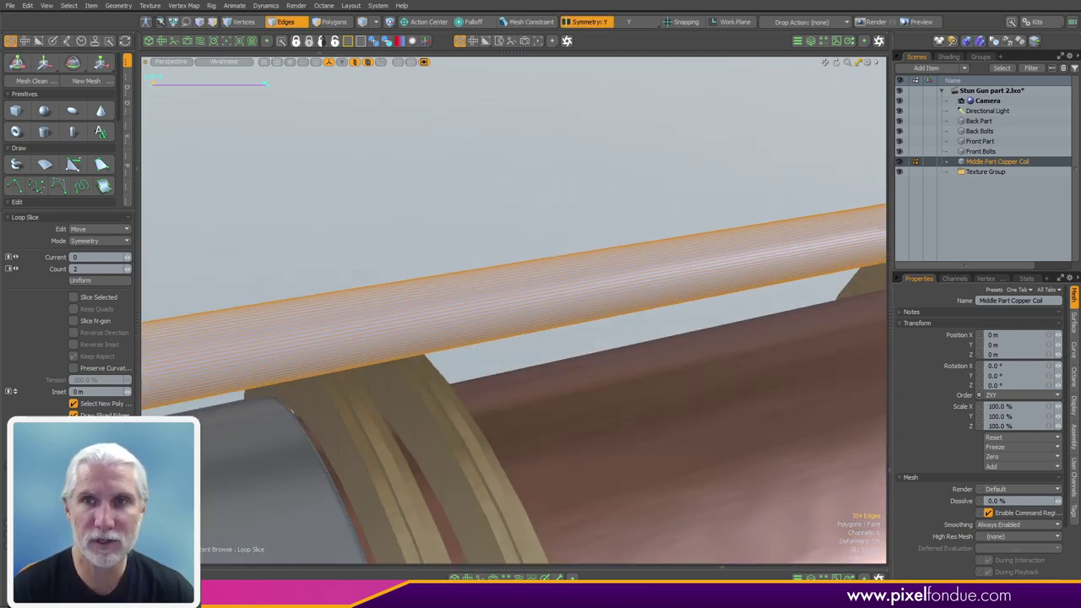
scroll(265, 415, "down", 4)
left_click_drag(574, 312, 513, 322, "alt")
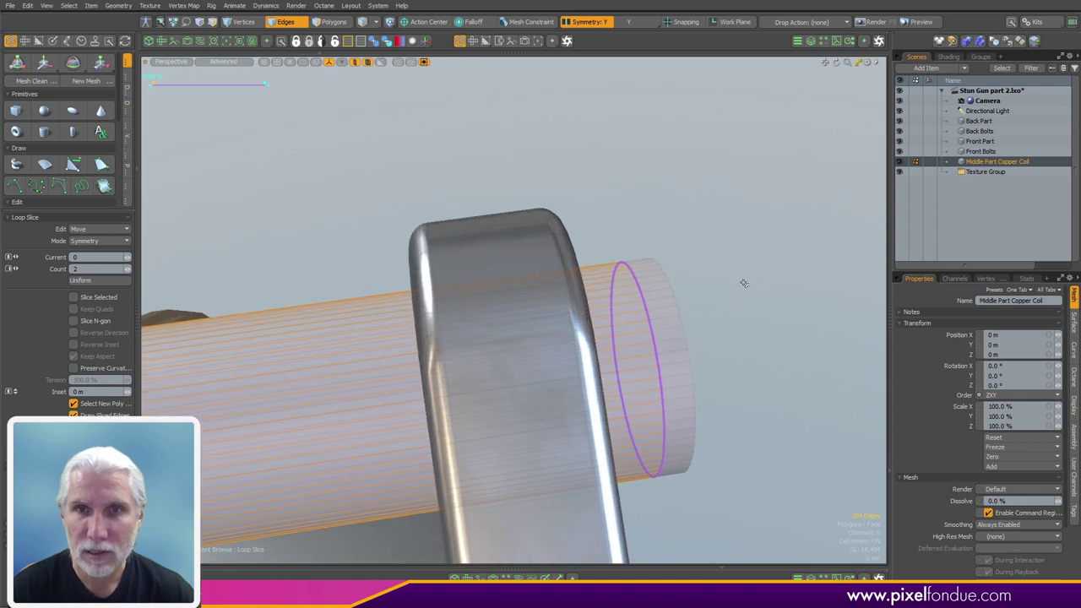
key("space")
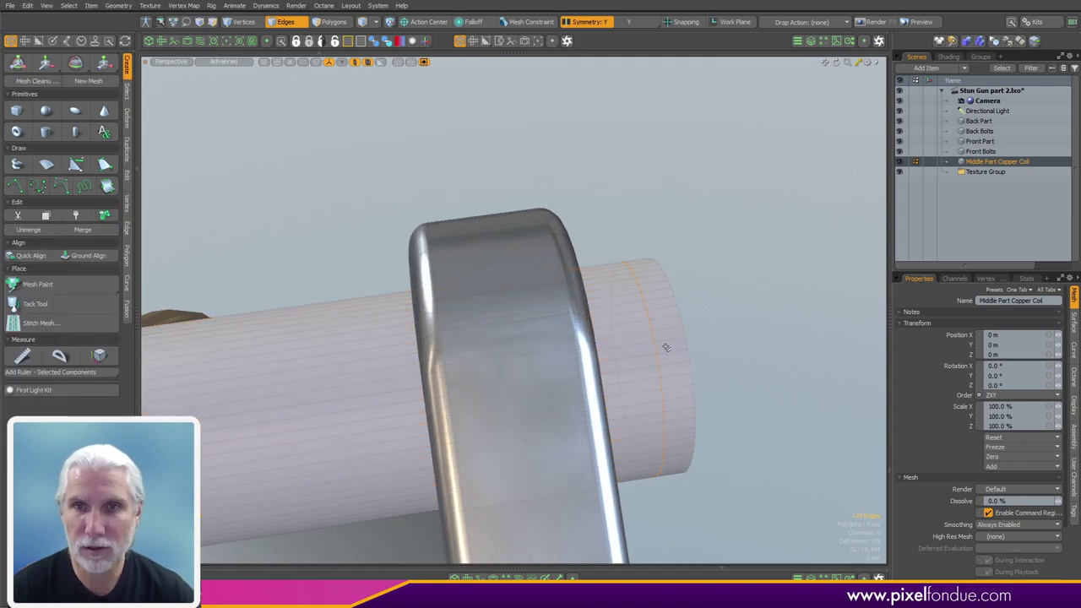
Slide the edge loops at the rod ends by about -1% along the rods to adjust their distance from the flanges
key("s")
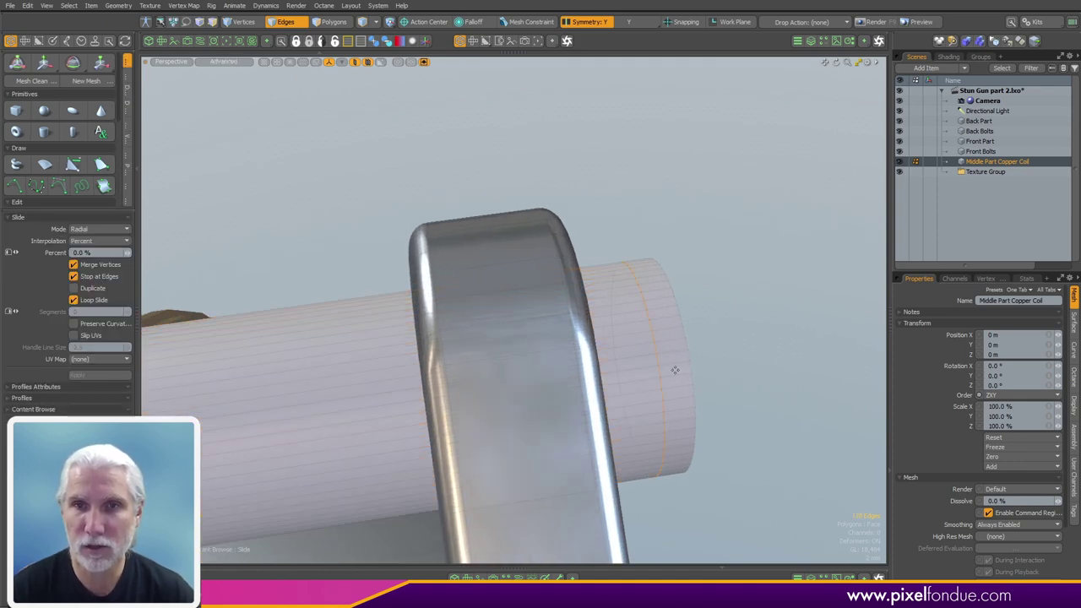
left_click_drag(596, 364, 647, 352, "alt")
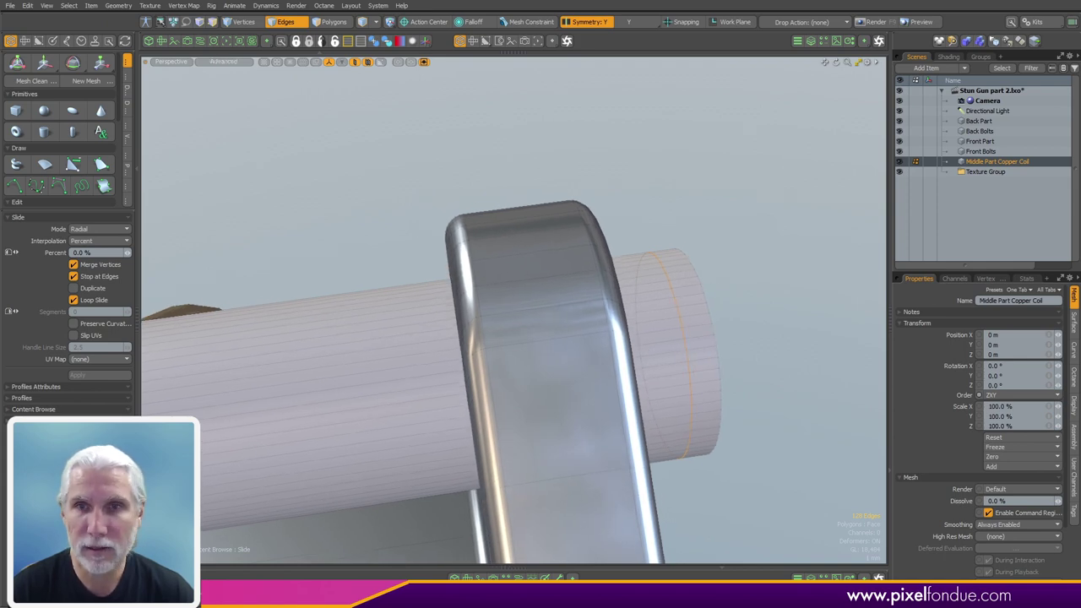
left_click_drag(647, 352, 641, 351)
left_click_drag(799, 323, 523, 338, "alt")
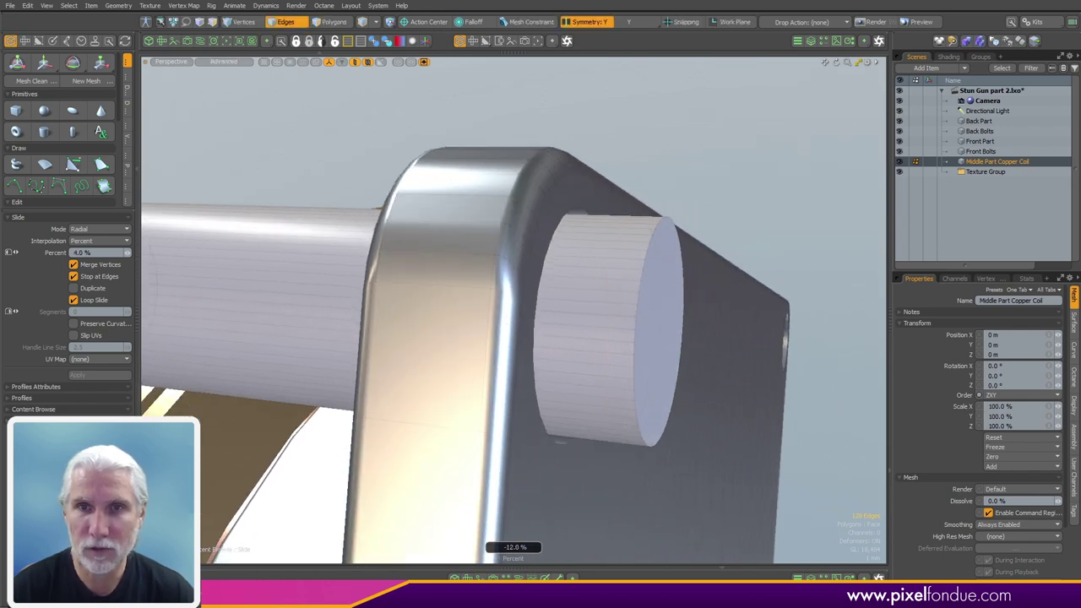
key("ctrl+z")
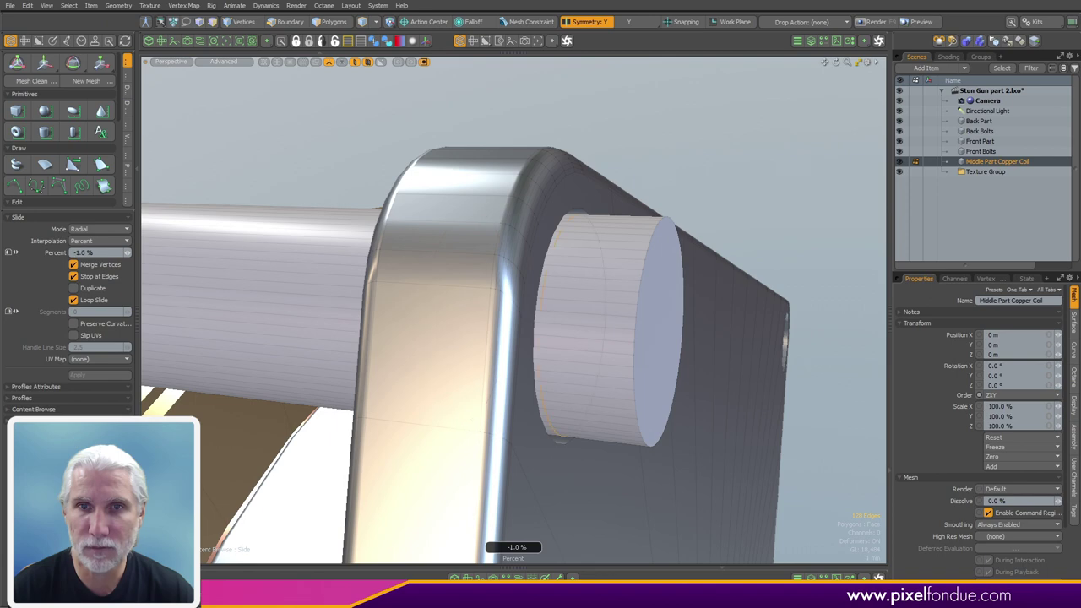
left_click_drag(631, 363, 617, 326, "alt")
key("space")
left_click_drag(488, 324, 535, 324, "ctrl+alt")
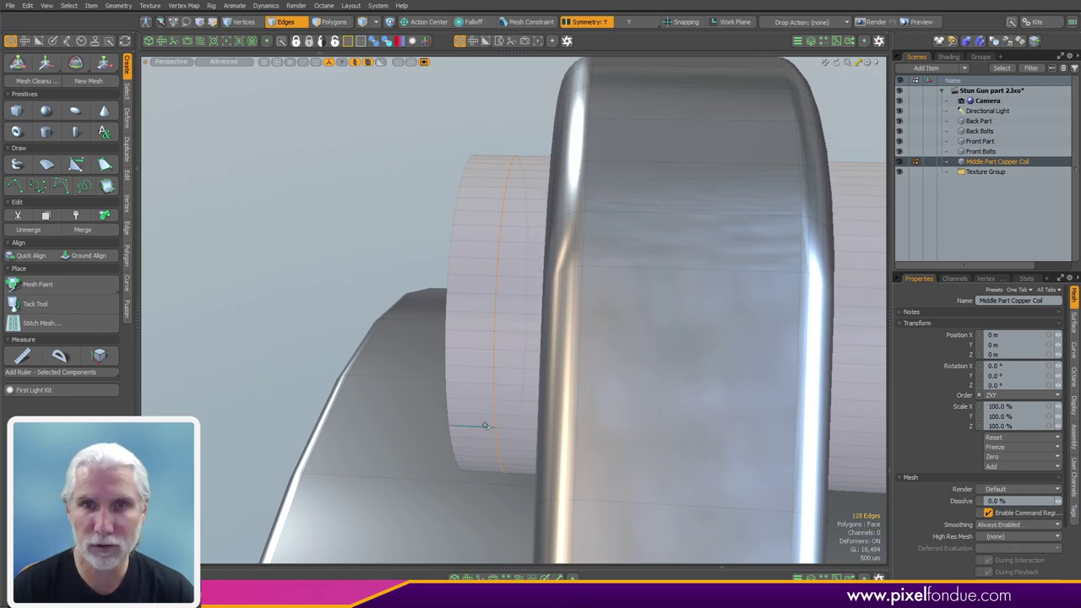
Slide the selected edge loop at the rod's protruding end toward the end plate, setting the slide amount to -0.5 %
left_click_drag(485, 426, 554, 400, "alt")
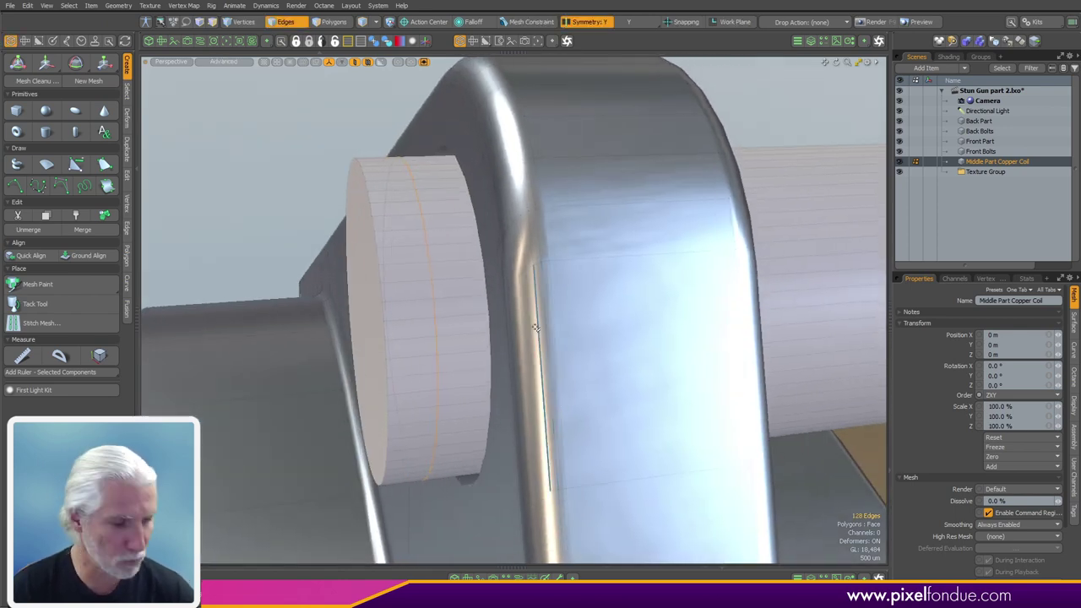
key("alt+s")
left_click_drag(438, 334, 464, 348, "ctrl+alt")
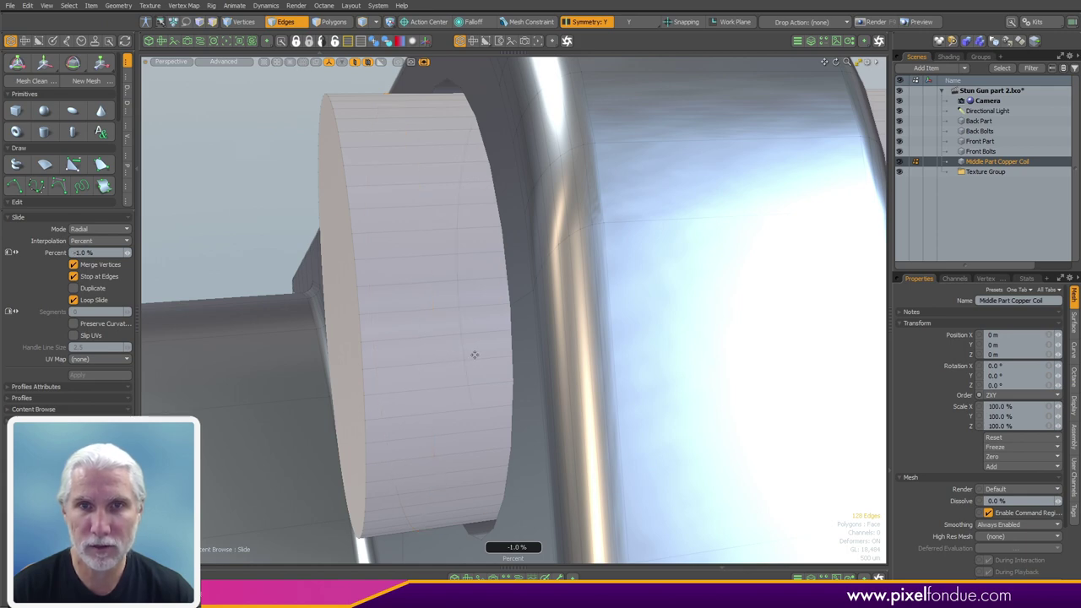
scroll(473, 348, "up", 2)
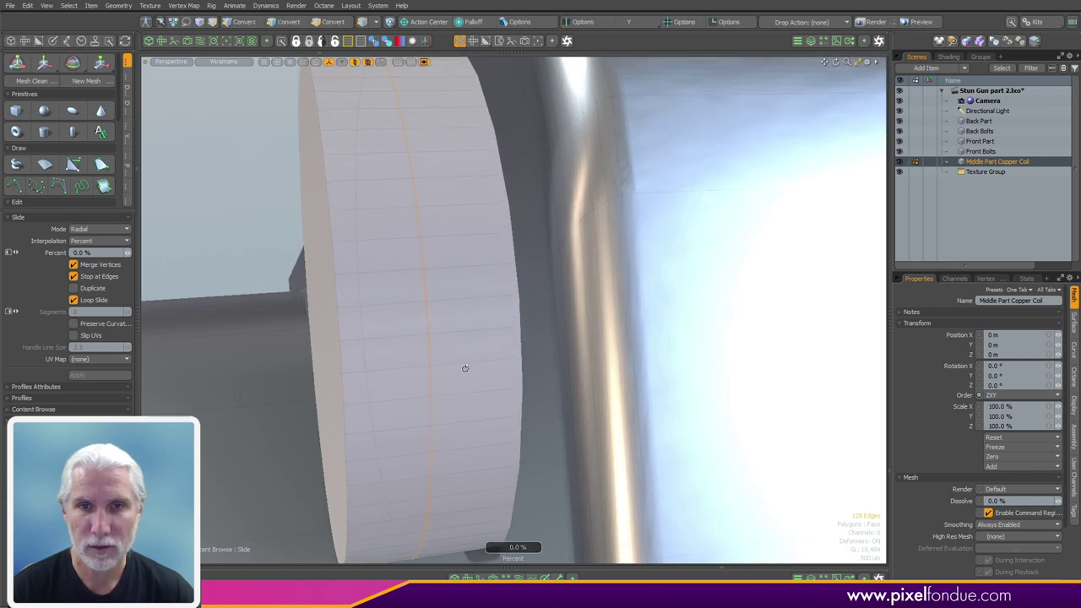
left_click_drag(464, 365, 470, 365)
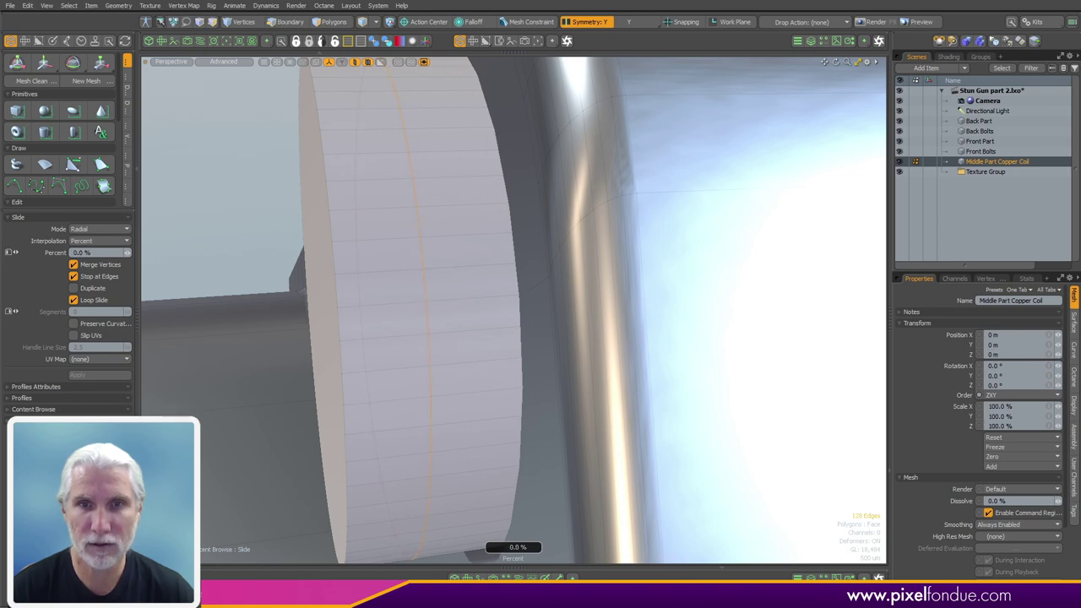
left_click_drag(498, 399, 503, 399, "ctrl")
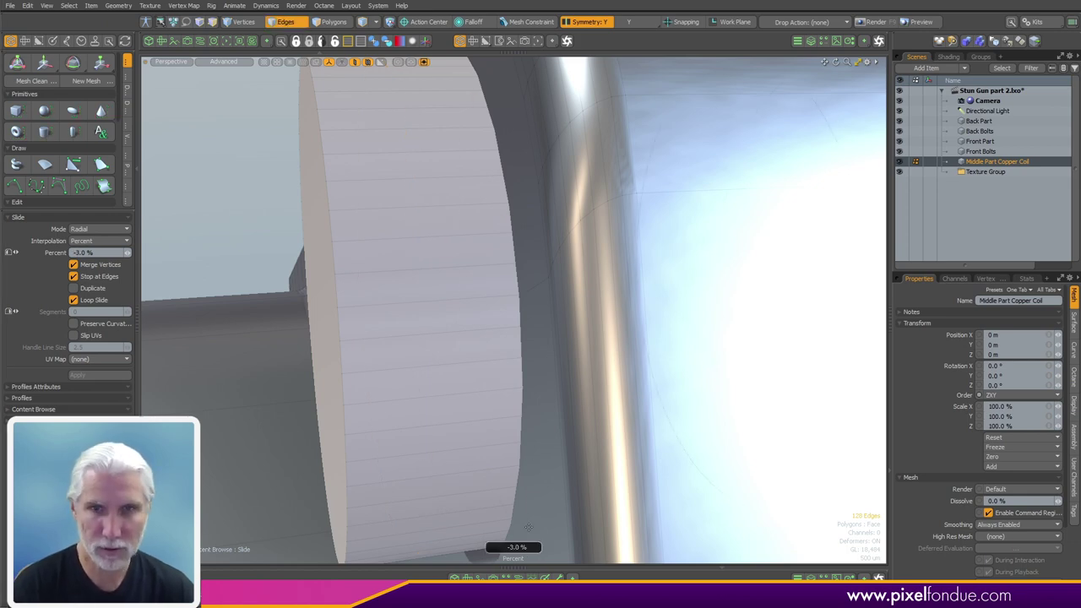
left_click(523, 549)
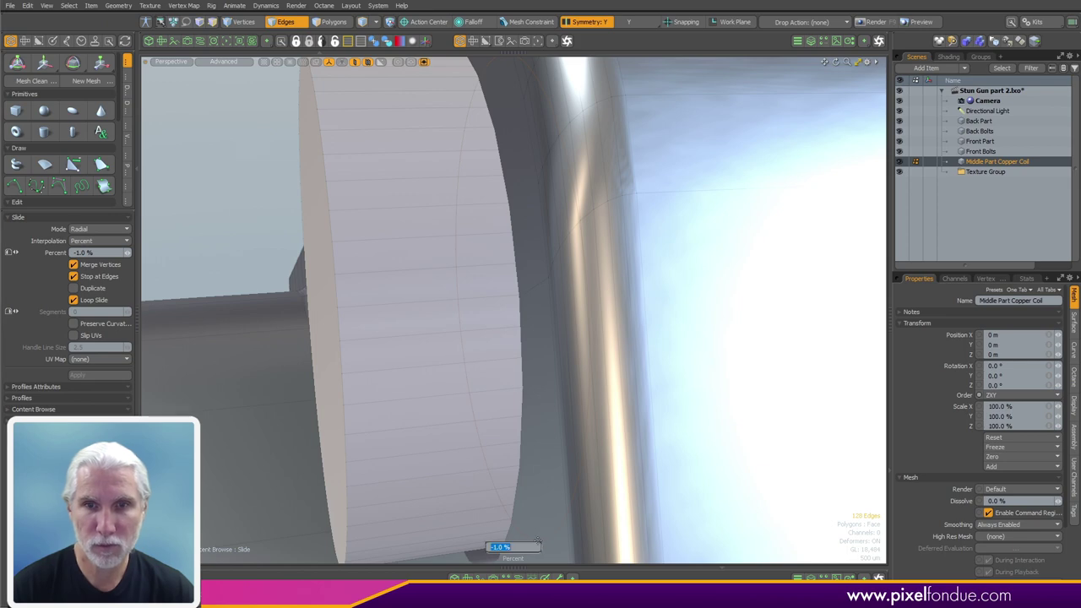
type("-.5")
key("Return")
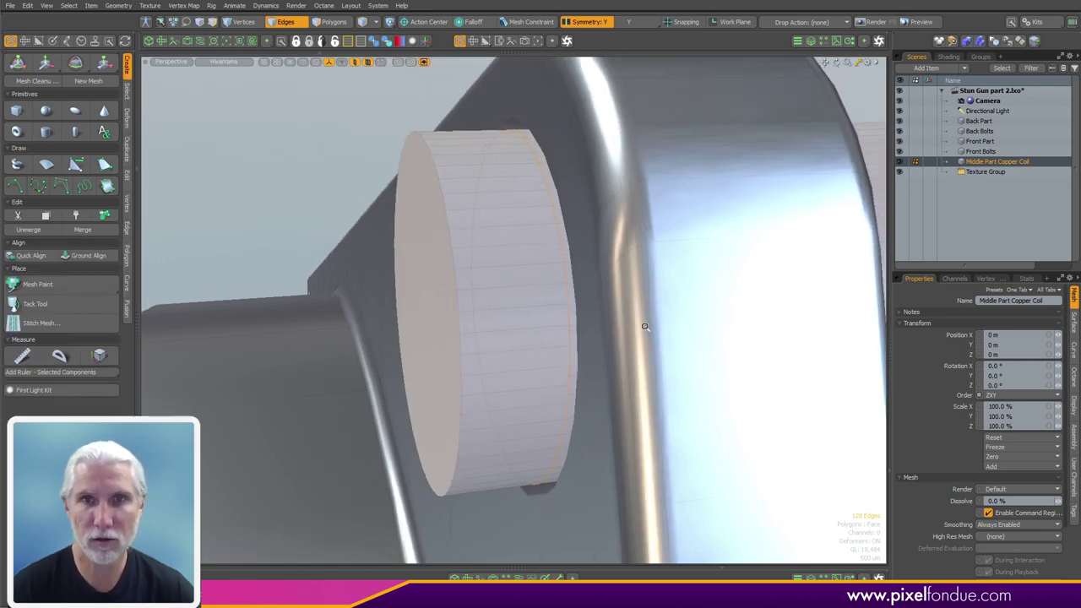
Select the polygon bands around both protruding ends of the rod and bevel them with a 2 mm shift and 20 um inset
key("3")
left_click(535, 374)
scroll(568, 349, "up", 3)
scroll(569, 349, "down", 5)
left_click_drag(568, 349, 99, 390, "alt+shift")
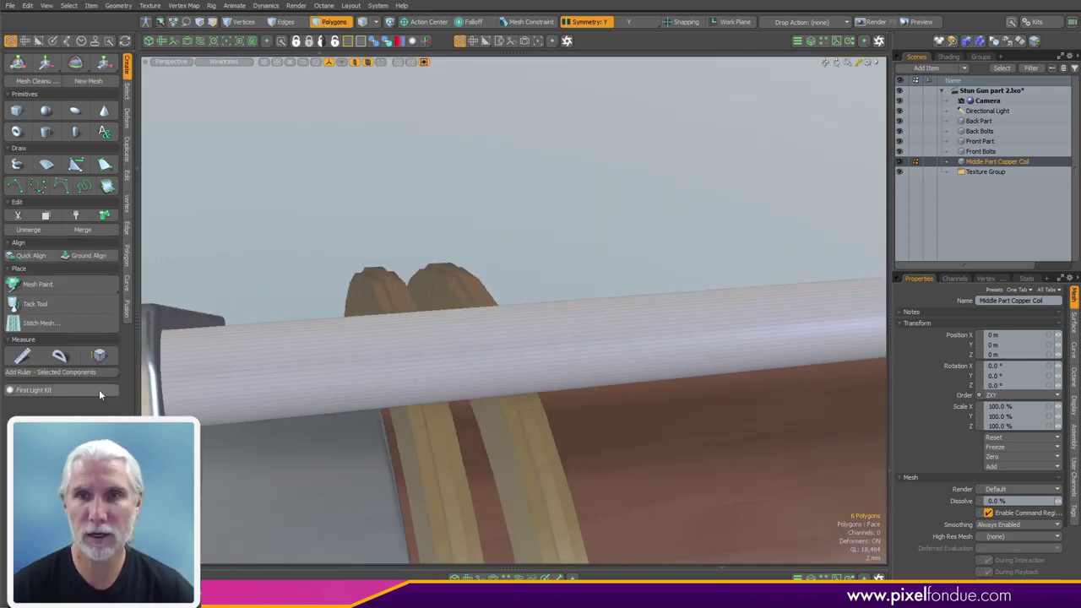
scroll(447, 360, "down", 5)
left_click_drag(447, 359, 76, 414, "alt+shift")
scroll(444, 383, "up", 4)
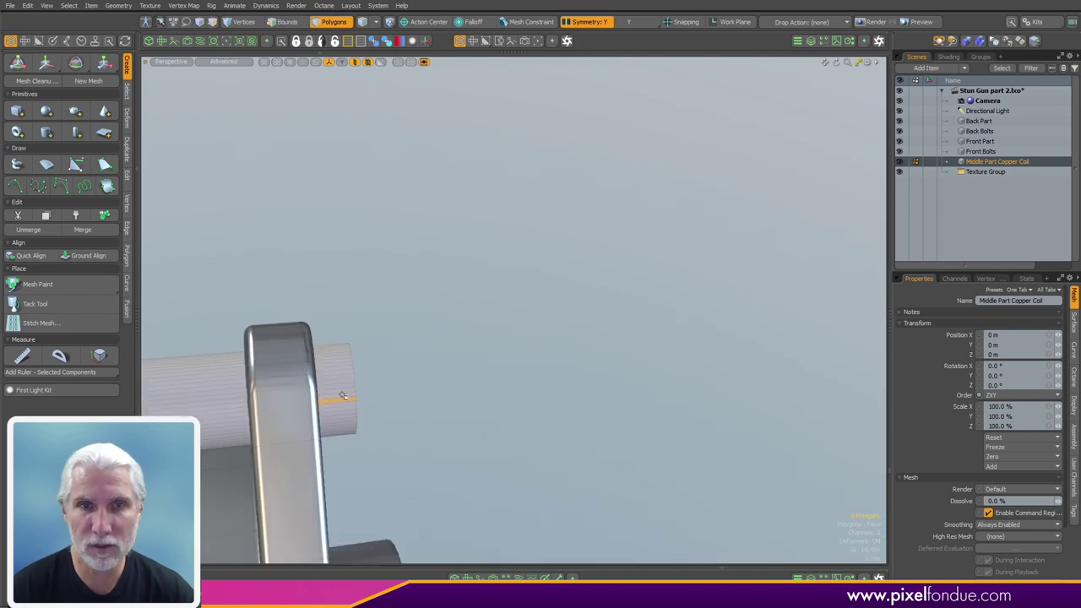
mouse_move(340, 391)
left_mouse_down("shift")
mouse_move(360, 401)
mouse_move(248, 425)
mouse_move(374, 415)
left_mouse_up("shift")
key("l")
key("b")
left_click_drag(375, 359, 620, 386, "ctrl+alt")
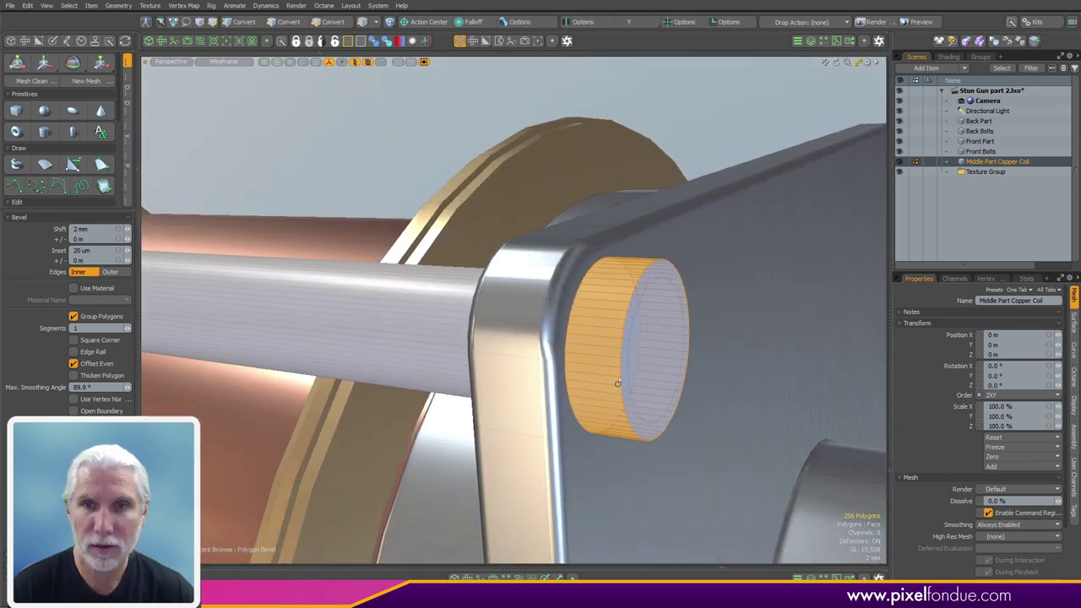
Round the boundary edges of the thickened rod-end caps with an inset edge bevel at round level 4
left_click(295, 23)
key("b")
scroll(659, 343, "up", 3)
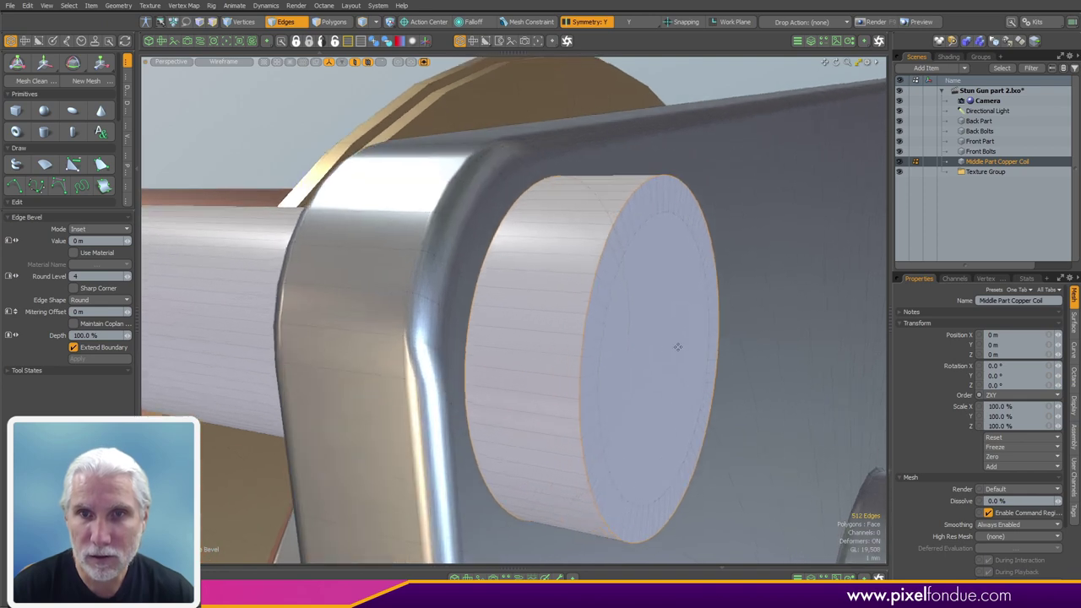
left_click_drag(658, 343, 680, 343)
left_click_drag(588, 360, 565, 342, "ctrl+alt")
key("space")
left_click(309, 101)
scroll(658, 372, "down", 3)
Select the flat end faces at both ends of the rod and bevel them inward with an inset of 1.17 mm
left_click_drag(658, 372, 587, 254, "alt")
key("3")
left_click(620, 367)
scroll(321, 405, "down", 3)
scroll(599, 224, "up", 5)
left_click(750, 296, "shift")
left_click_drag(750, 296, 611, 344, "alt")
scroll(611, 343, "up", 3)
key("b")
scroll(601, 363, "up", 2)
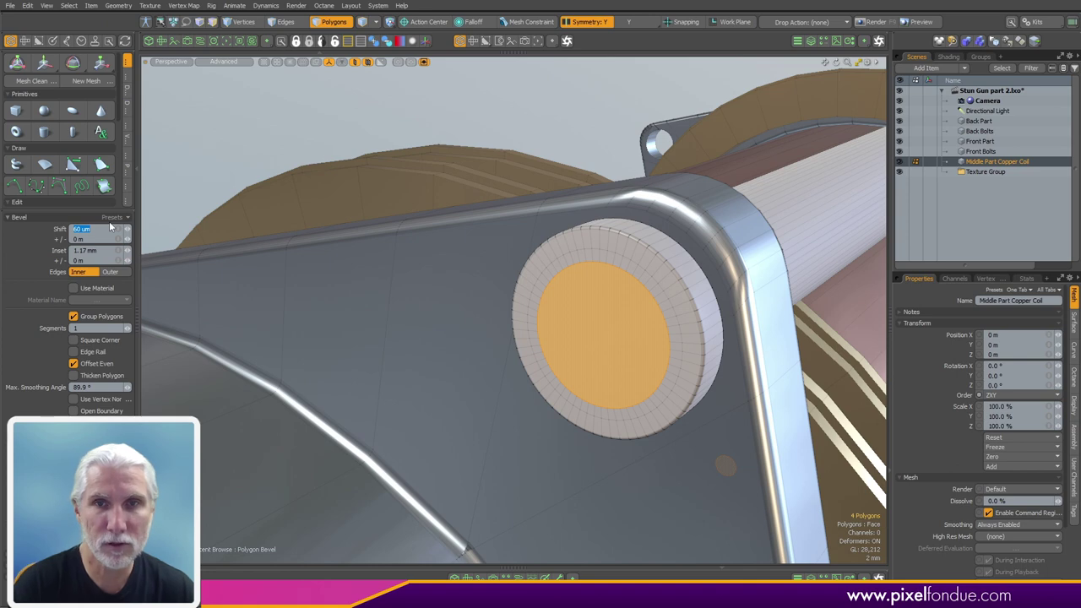
Recess the inset rod-end faces with another bevel using a shift of -1.99 mm and an inset of 130 um
left_click_drag(596, 418, 471, 455, "alt+shift")
left_click_drag(478, 324, 478, 324)
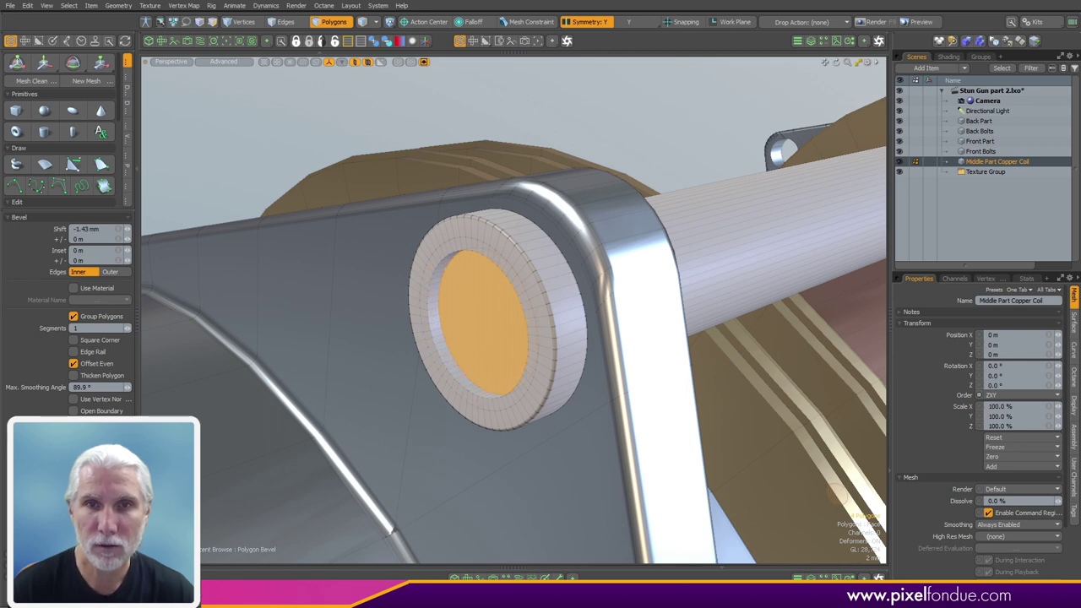
left_click_drag(591, 338, 541, 338, "ctrl+alt")
left_click_drag(372, 340, 584, 357, "alt+shift")
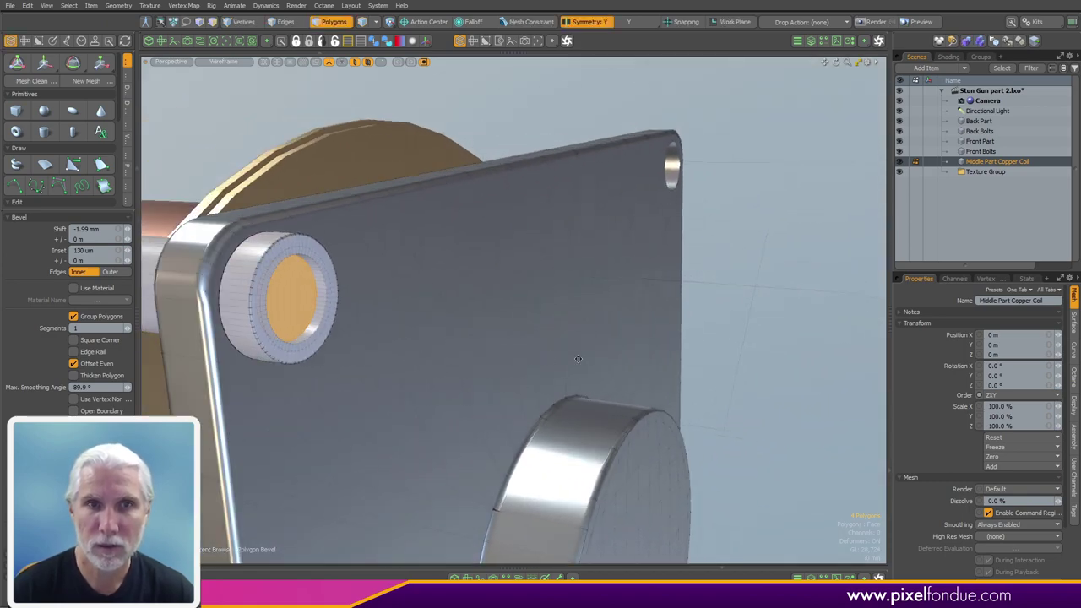
key("space")
Rotate a copy of the two corner rods 90° about Z around the origin, keeping the original rods in place
left_click(724, 278)
left_click_drag(724, 278, 574, 330, "ctrl+alt")
left_click_drag(574, 329, 570, 273, "alt")
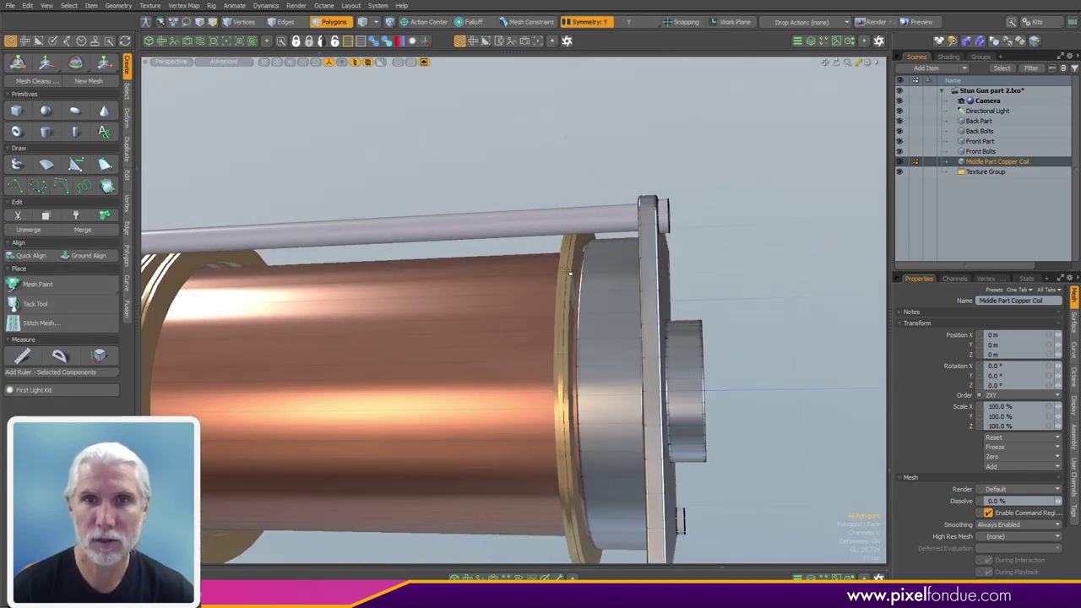
double_click(521, 225)
left_click_drag(480, 412, 540, 441, "alt")
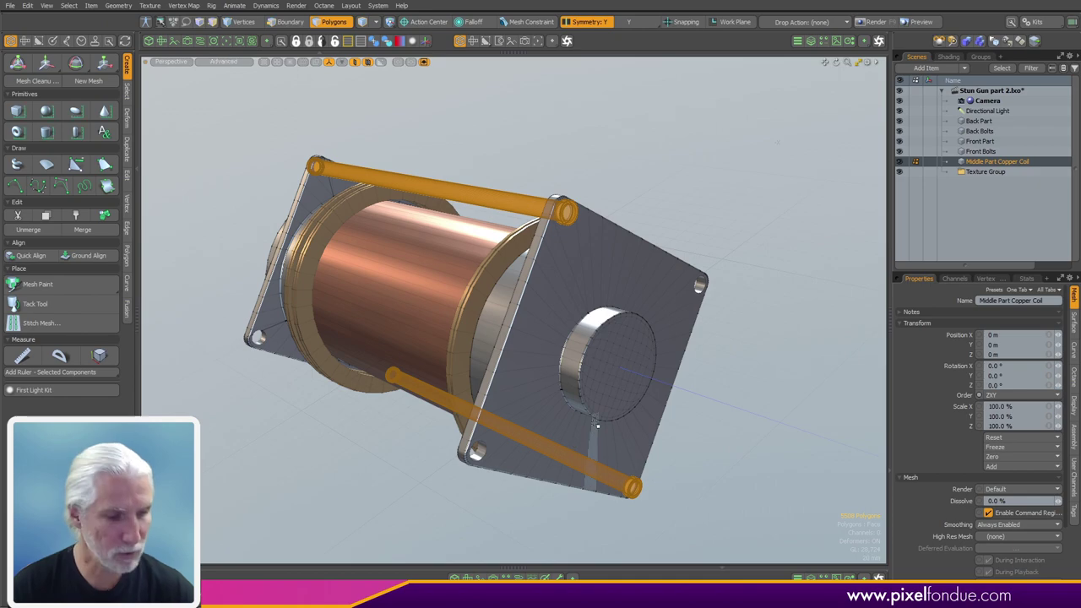
key("e")
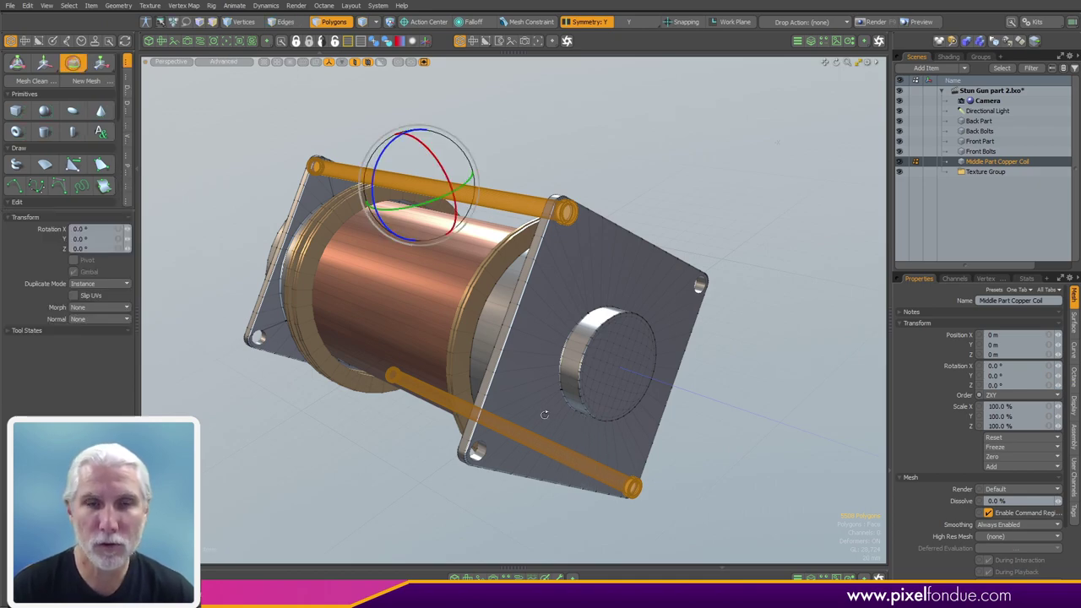
key("alt+o")
left_click_drag(410, 471, 241, 283, "alt")
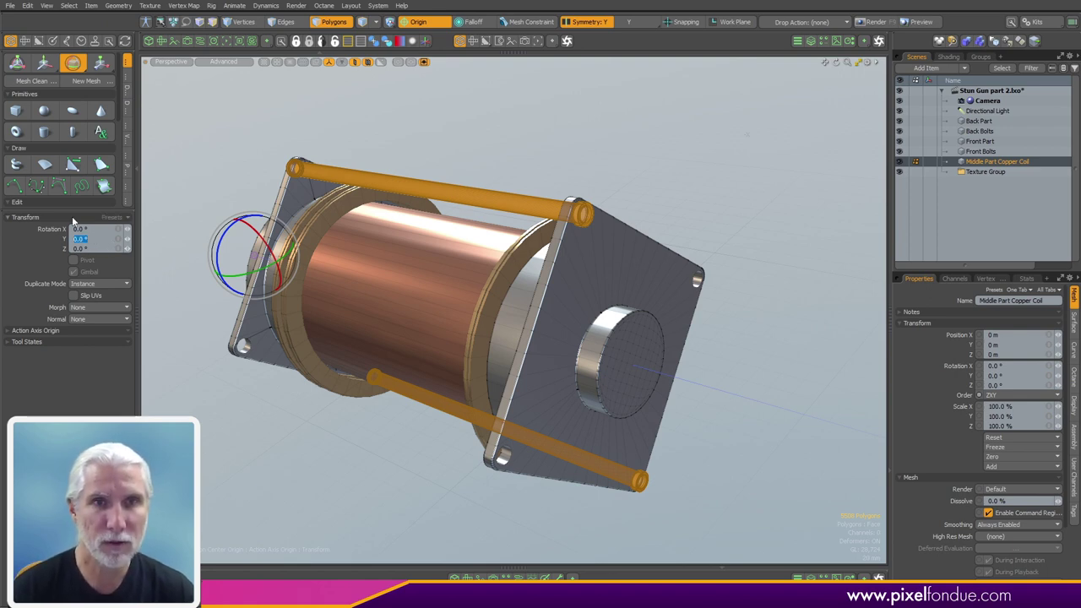
type("90")
key("Return")
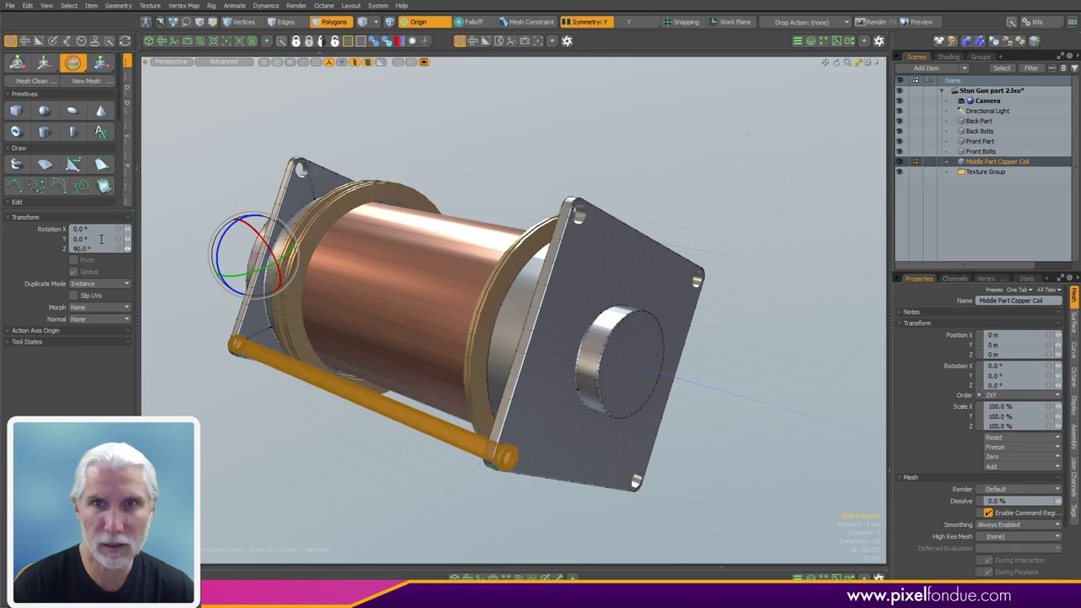
left_click_drag(596, 447, 473, 363, "alt")
key("ctrl+z")
Mirror the rotated rod across the X axis, with the mirror's center, left and up values all set to 0 m
left_click_drag(828, 203, 375, 336, "alt")
key("Escape")
key("Escape")
double_click(368, 327)
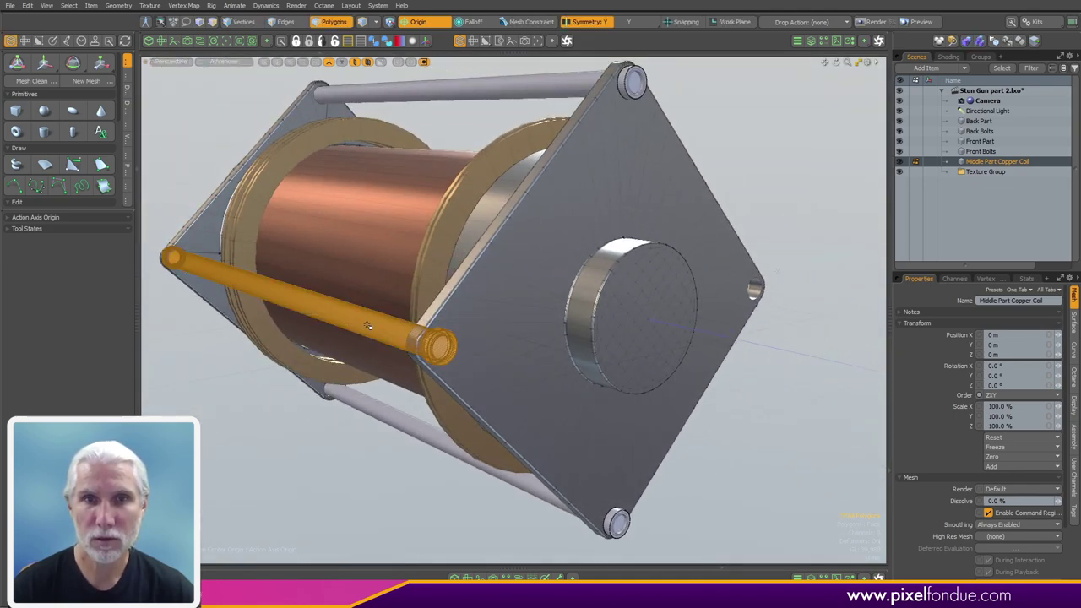
key("shift+v")
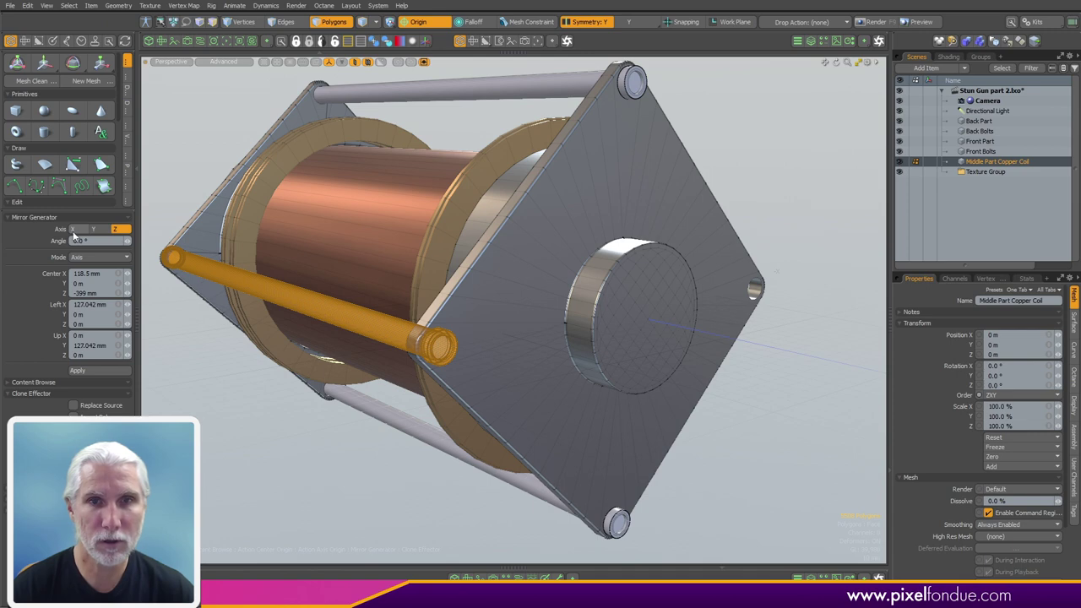
left_click(75, 229)
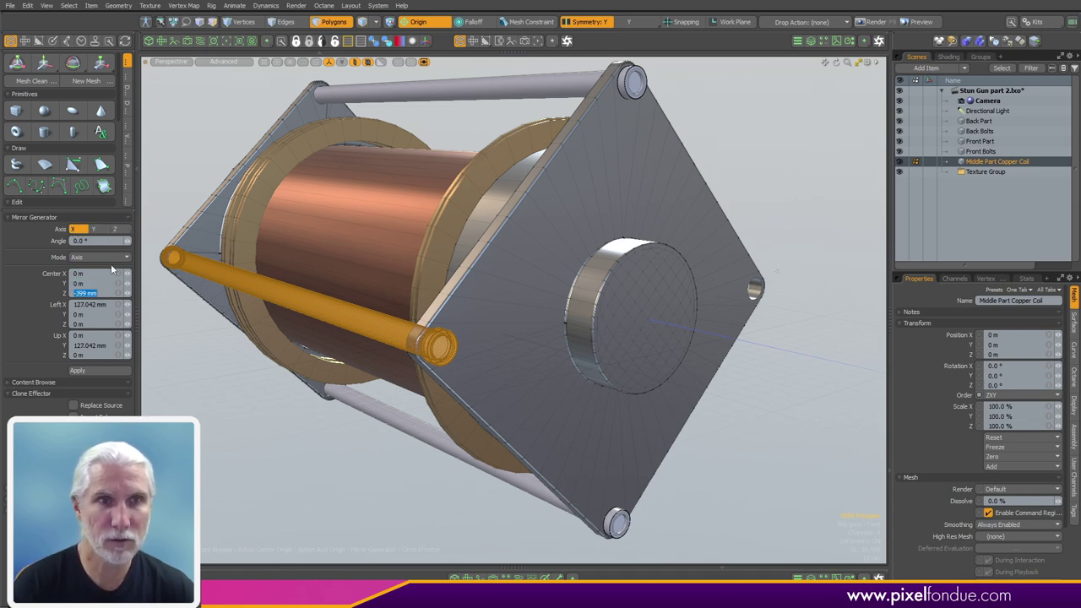
left_click(115, 345)
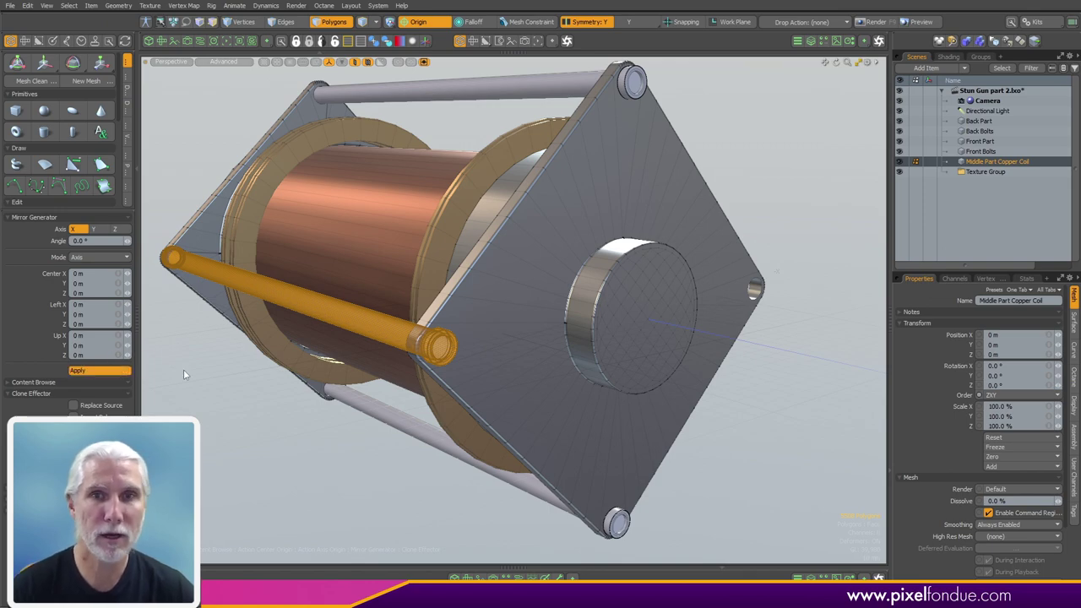
Inspect the rods around the coil and compare the assembly with the coil in the ArtStation stun gun reference image
left_click_drag(750, 381, 549, 389, "alt")
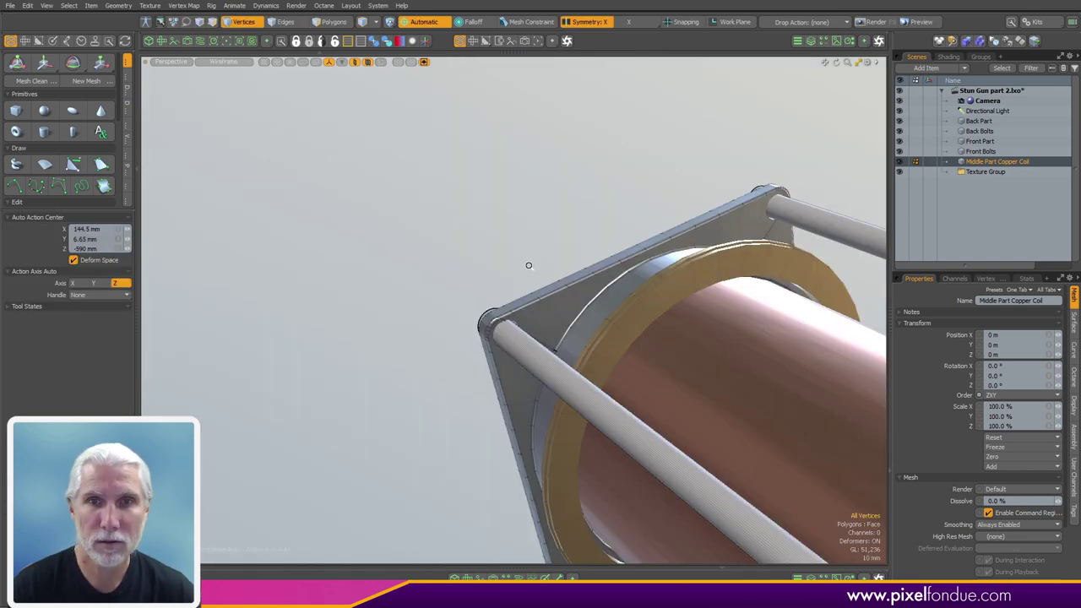
left_click_drag(529, 265, 575, 380, "alt")
scroll(442, 355, "up", 4)
left_click_drag(574, 380, 465, 380, "ctrl+alt")
left_click_drag(465, 380, 451, 515, "alt")
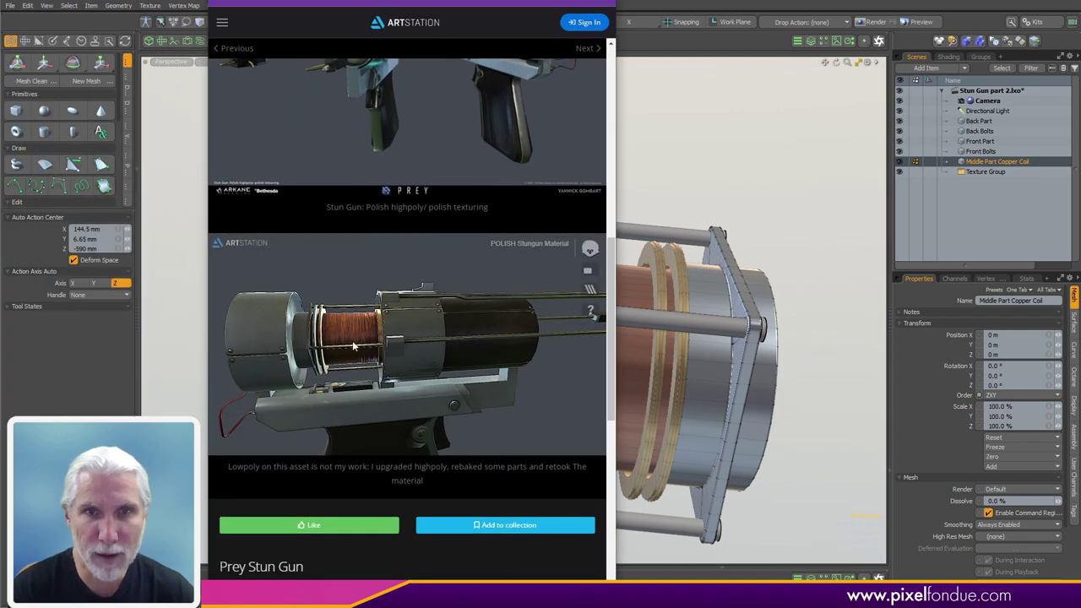
left_click_drag(353, 345, 427, 301)
scroll(333, 346, "up", 5)
middle_click_drag(330, 348, 425, 335)
left_click_drag(424, 335, 450, 342)
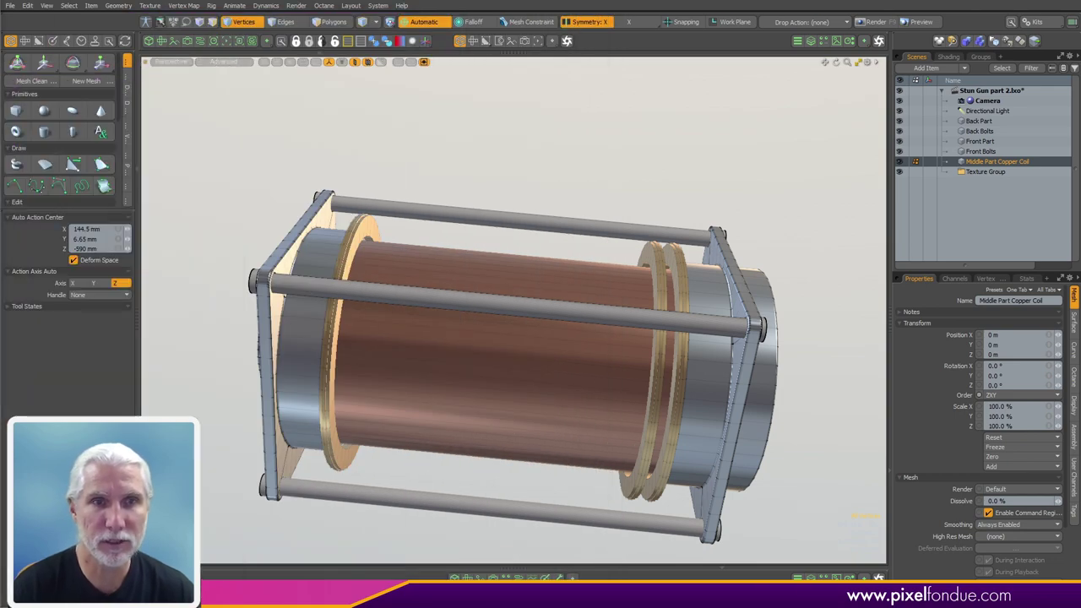
left_click_drag(473, 380, 524, 373, "alt")
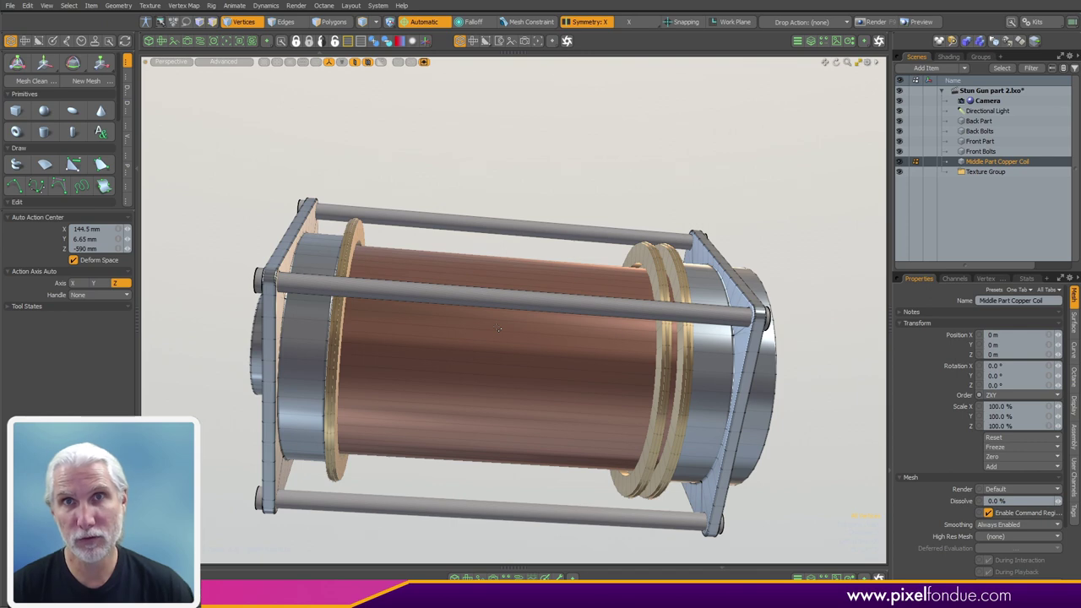
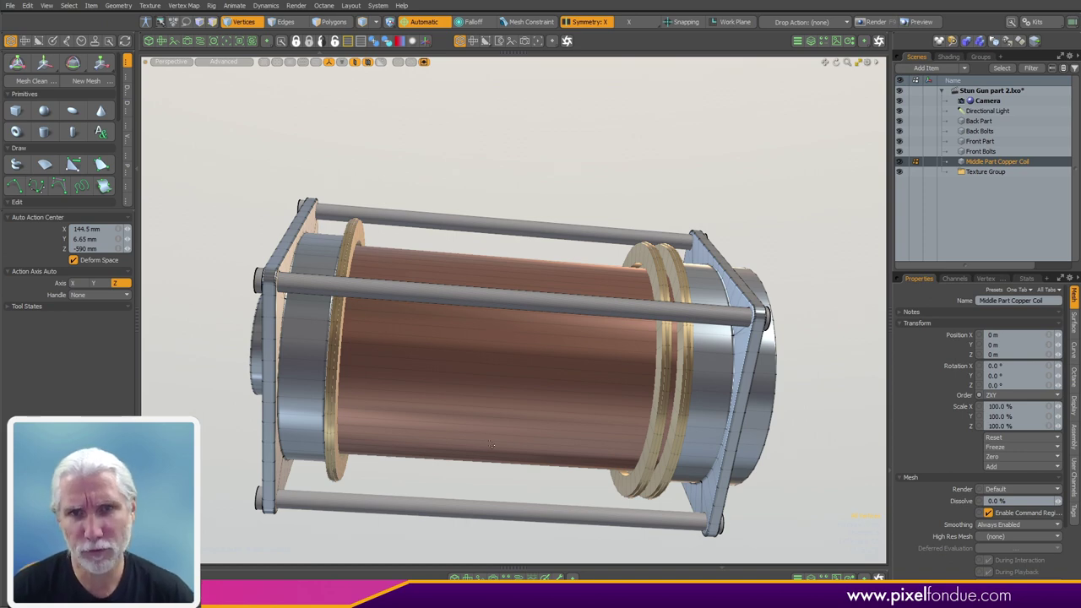
Select the copper cylinder's polygons and paste them into a new mesh item named Coil
key("5")
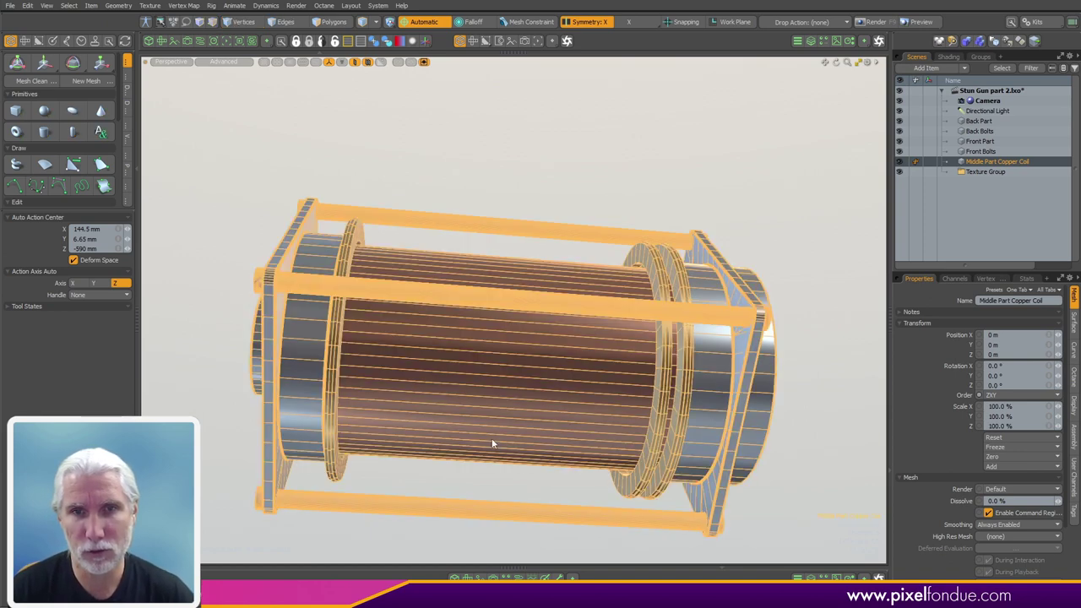
key("3")
double_click(492, 433)
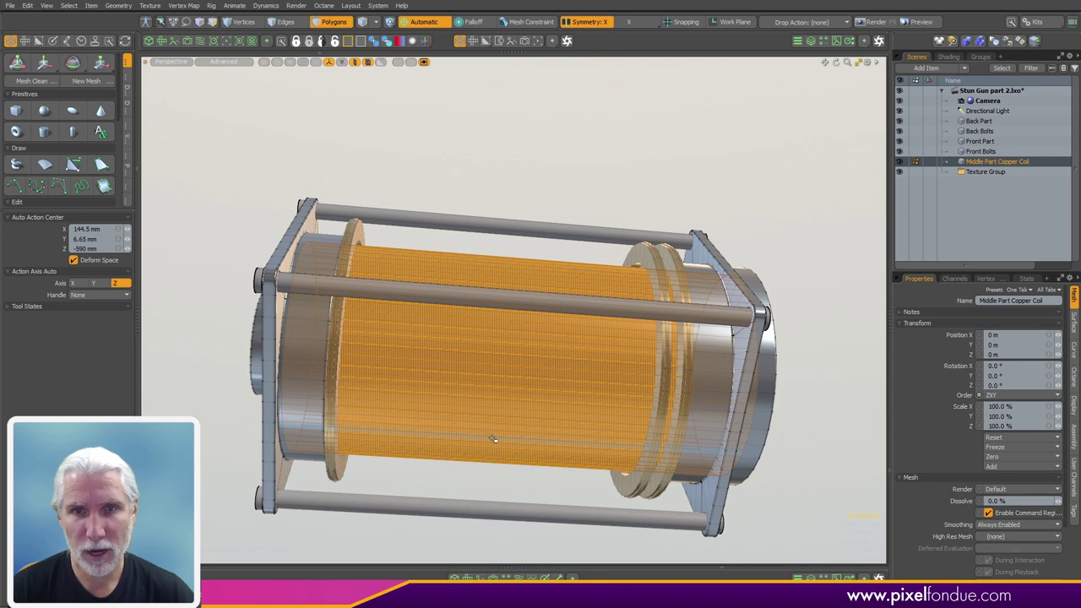
key("n")
double_click(978, 162)
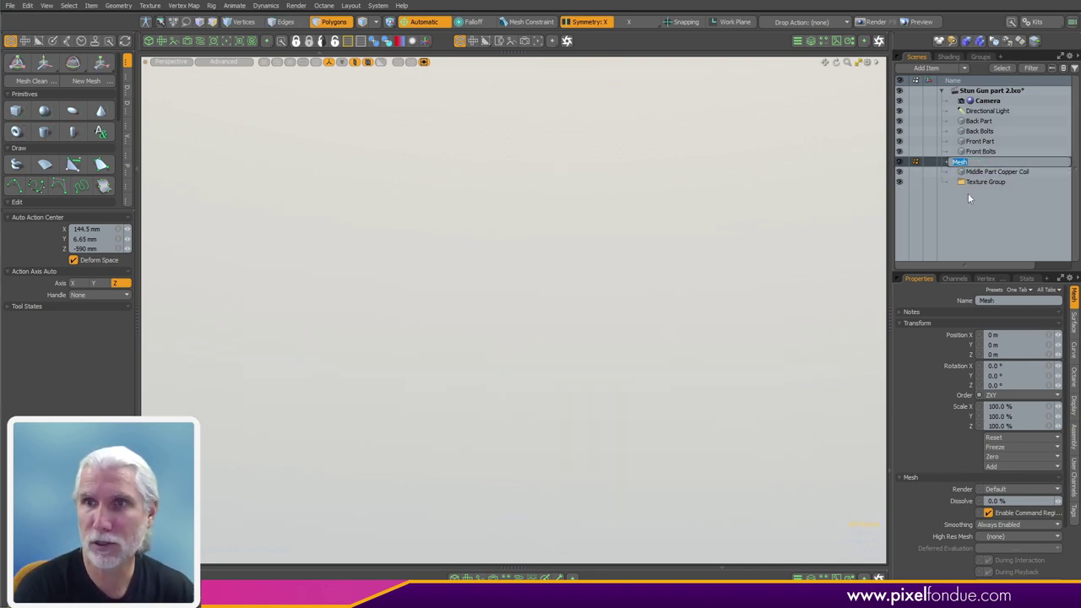
type("Coil")
key("Return")
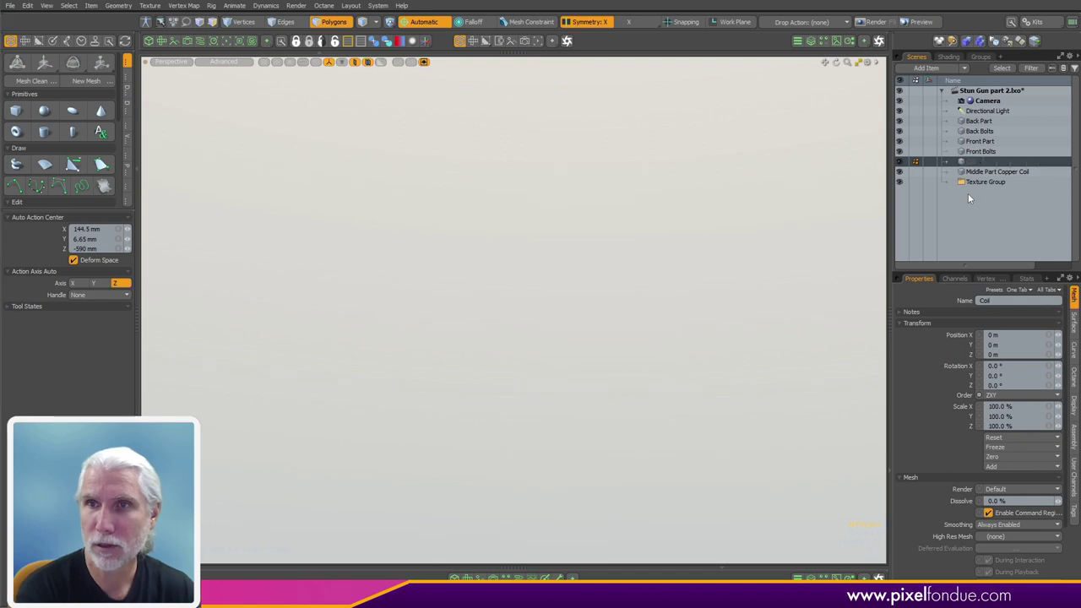
key("ctrl+v")
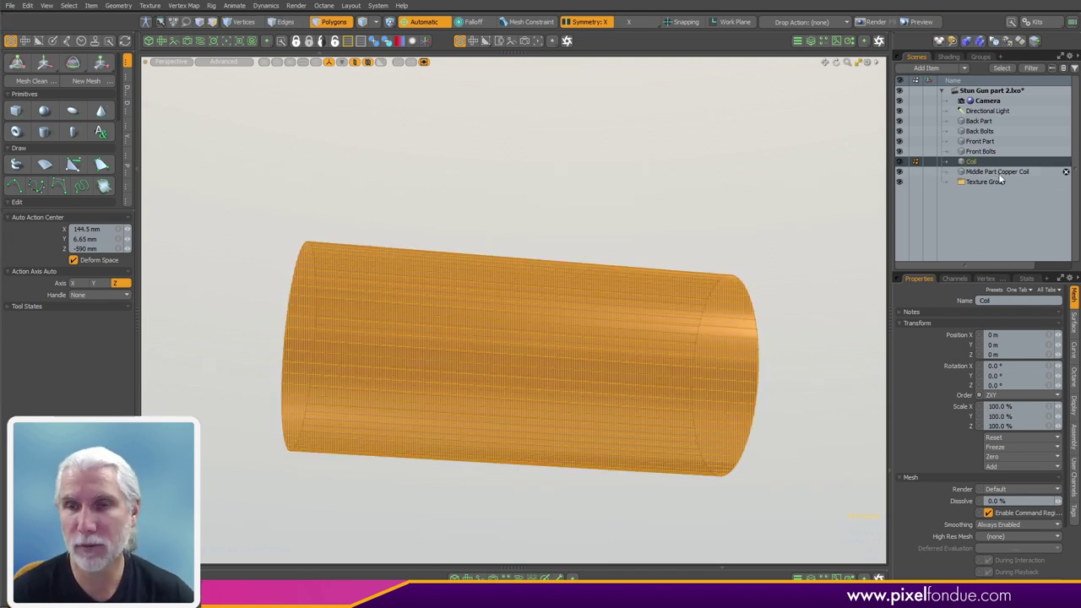
Rename the Middle Part Copper Coil mesh item as Middle Part
left_click(1001, 172)
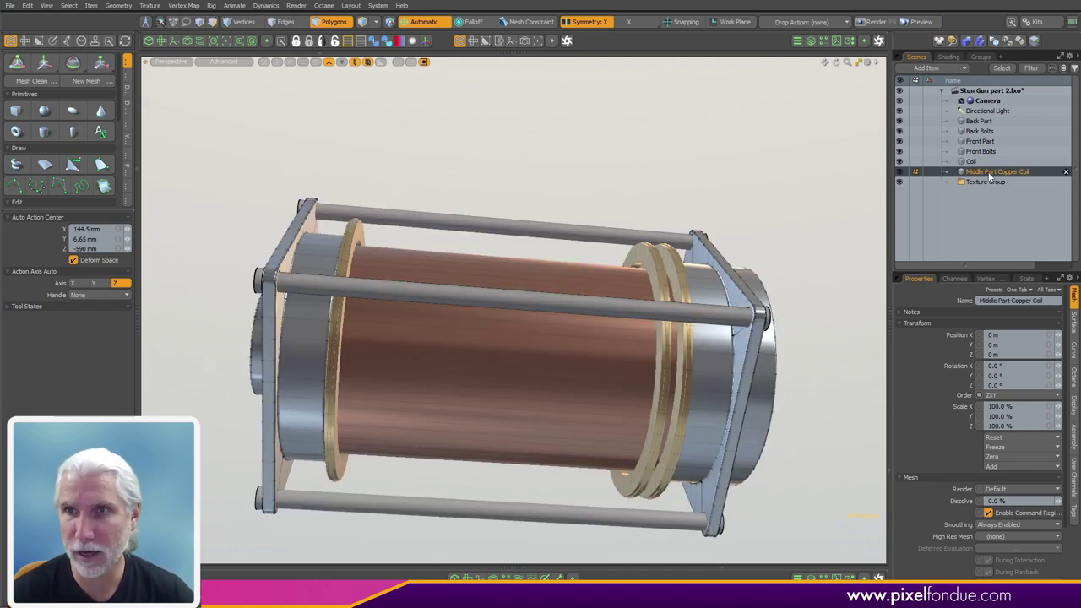
double_click(997, 173)
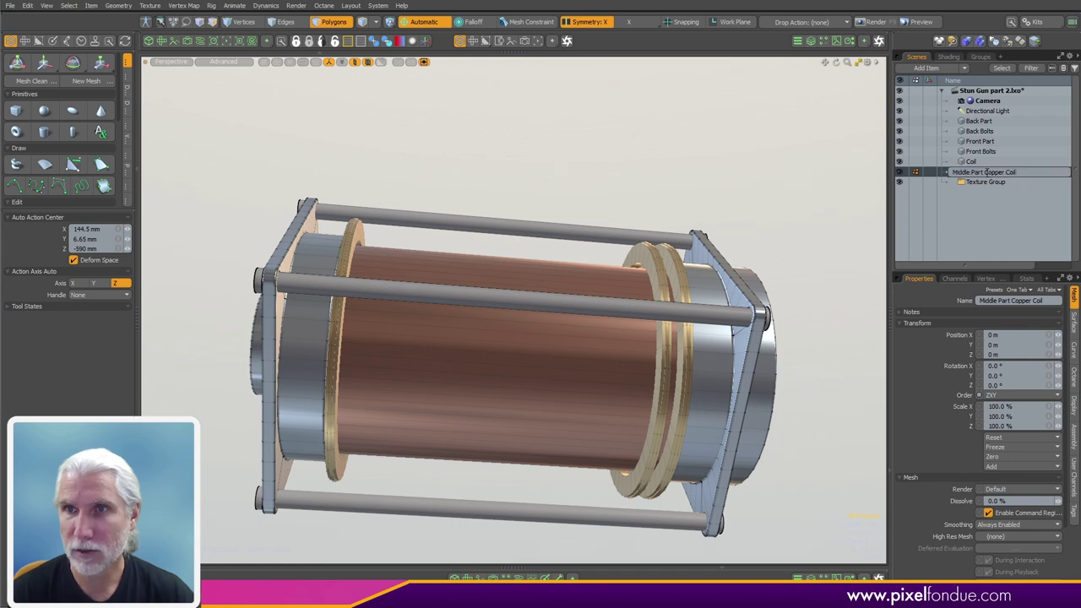
key("BackSpace")
key("Return")
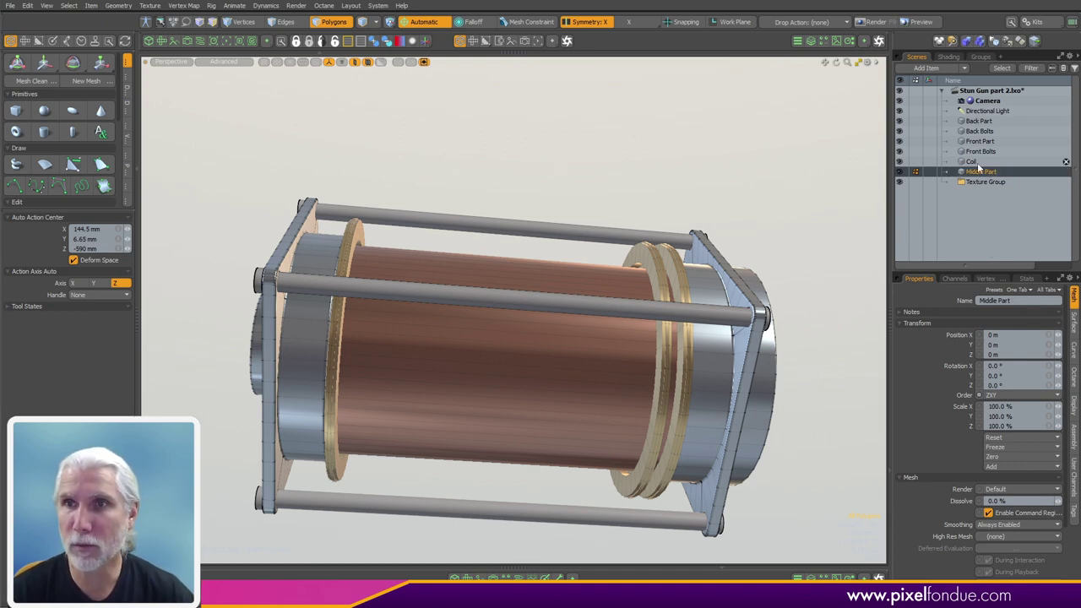
Delete the cap polygons closing both ends of the cylinder in the Coil mesh
left_click(977, 162)
left_click_drag(700, 290, 632, 262, "alt")
left_click(980, 172)
double_click(519, 371)
left_click(971, 161)
left_click(747, 373)
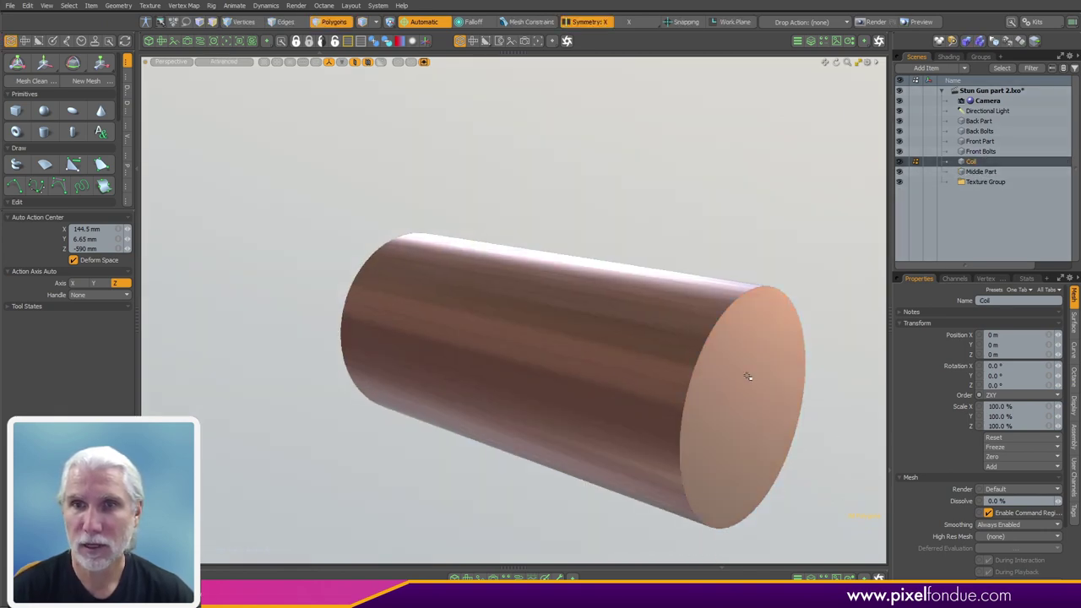
left_click_drag(747, 372, 571, 340, "alt")
left_click(315, 365, "shift")
key("Delete")
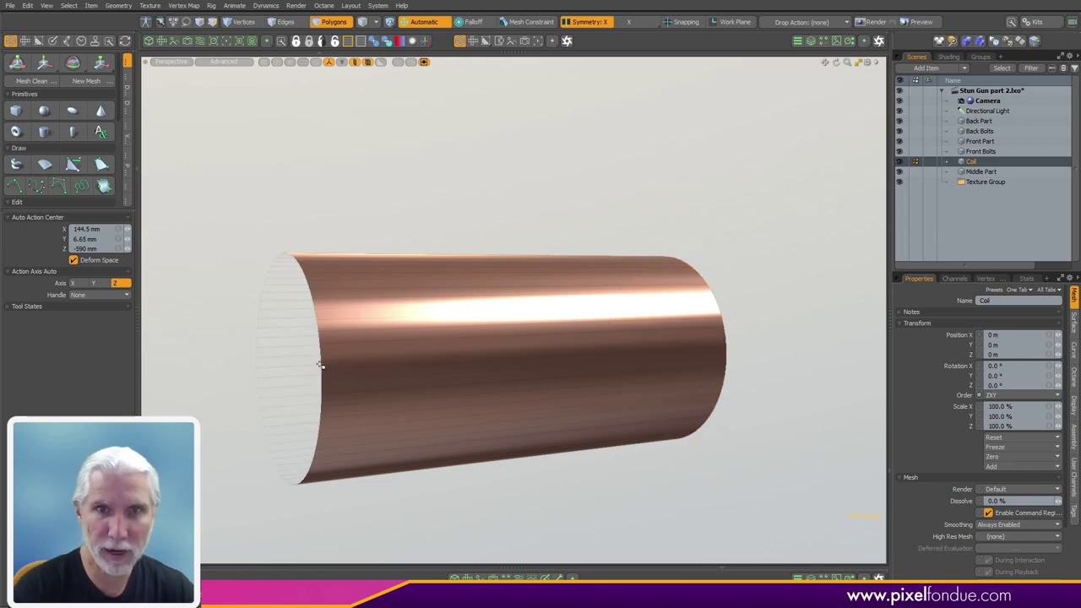
Turn off X symmetry and scale the open coil cylinder to 103% in X and Y
left_click_drag(320, 365, 387, 365, "alt")
key("r")
mouse_move(161, 364)
left_mouse_down("alt")
mouse_move(364, 322)
mouse_move(608, 245)
mouse_move(560, 324)
left_mouse_up("alt")
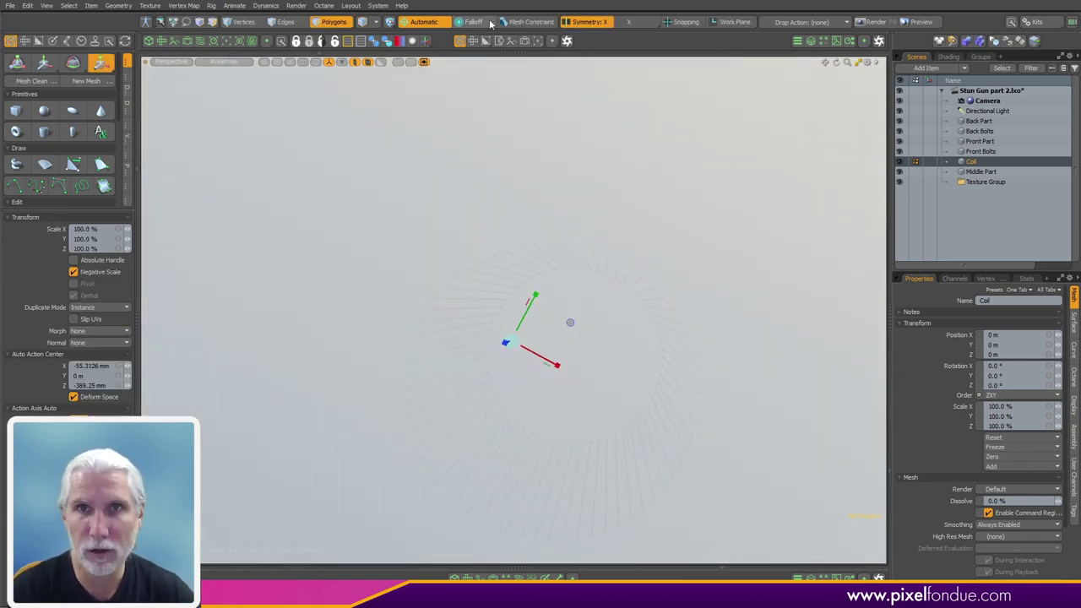
left_click(589, 21)
left_click_drag(627, 355, 631, 355)
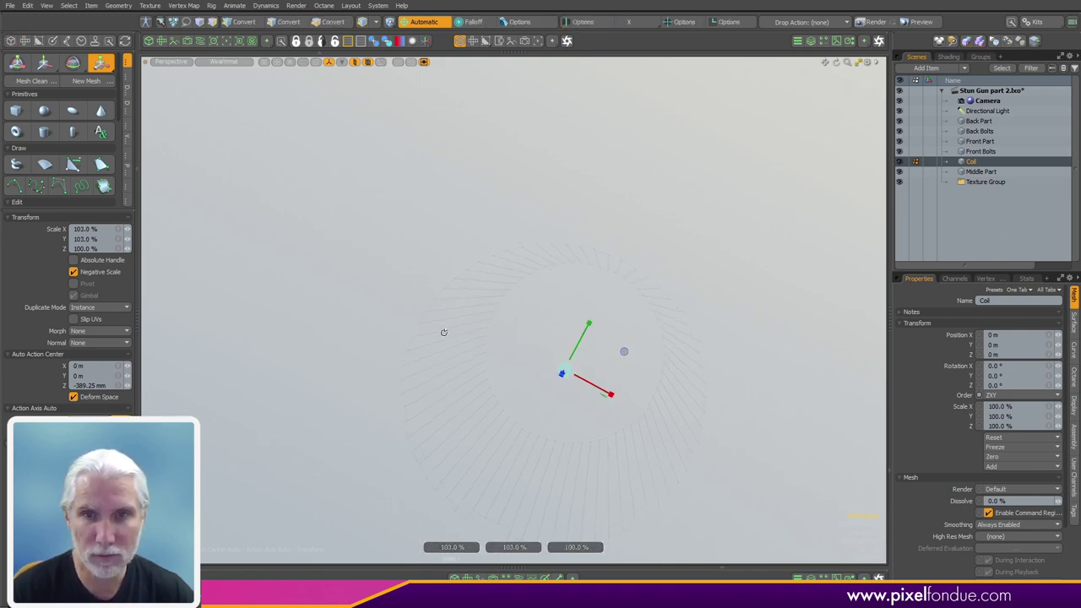
left_click_drag(447, 350, 588, 319, "alt")
Scale the coil cylinder up slightly again, to 100.5% in X and Y
key("3")
left_click_drag(663, 274, 495, 349, "alt")
key("space")
key("r")
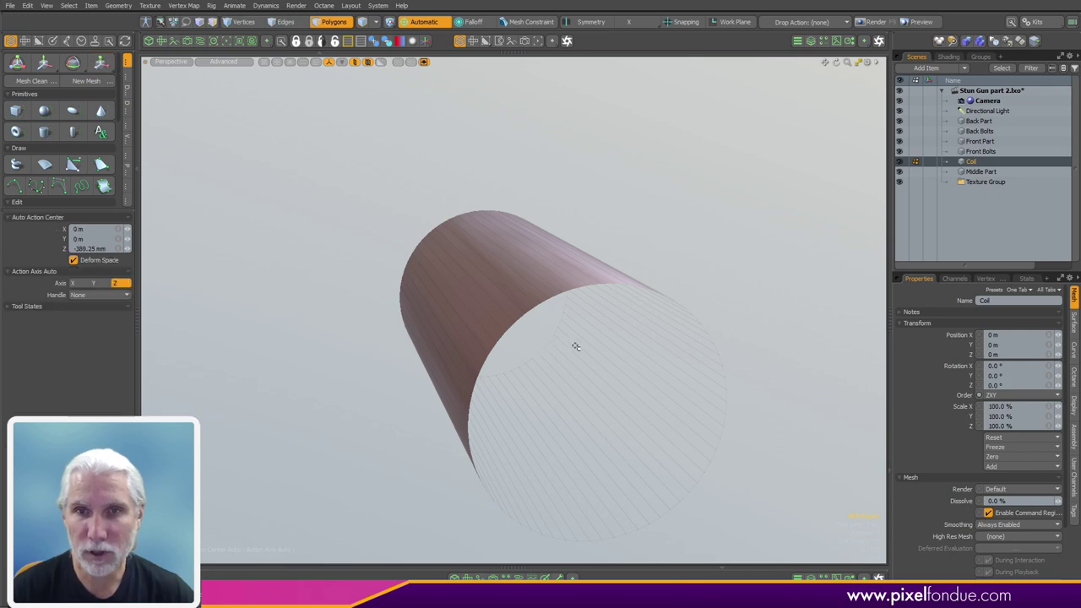
left_click_drag(580, 316, 585, 315)
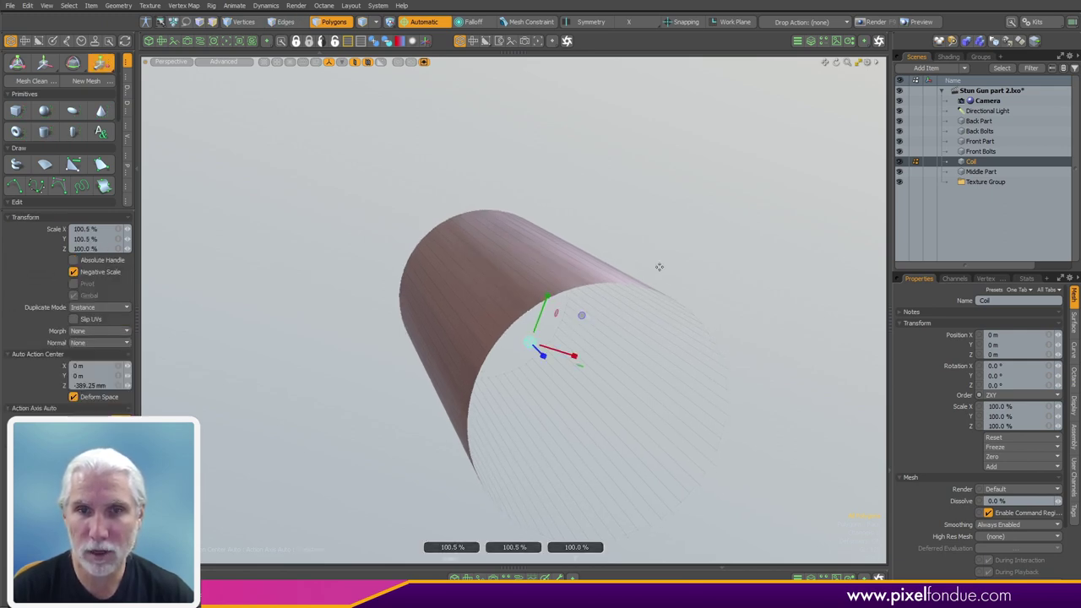
key("space")
Cut 64 loops around the coil across its lengthwise edges, using Loop Slice in Free mode
mouse_move(673, 231)
left_mouse_down("alt")
mouse_move(536, 420)
mouse_move(418, 390)
mouse_move(498, 369)
mouse_move(499, 330)
left_mouse_up("alt")
key("2")
mouse_move(478, 356)
left_mouse_down("alt+shift")
mouse_move(446, 368)
mouse_move(470, 454)
left_mouse_up("alt+shift")
key("alt+c")
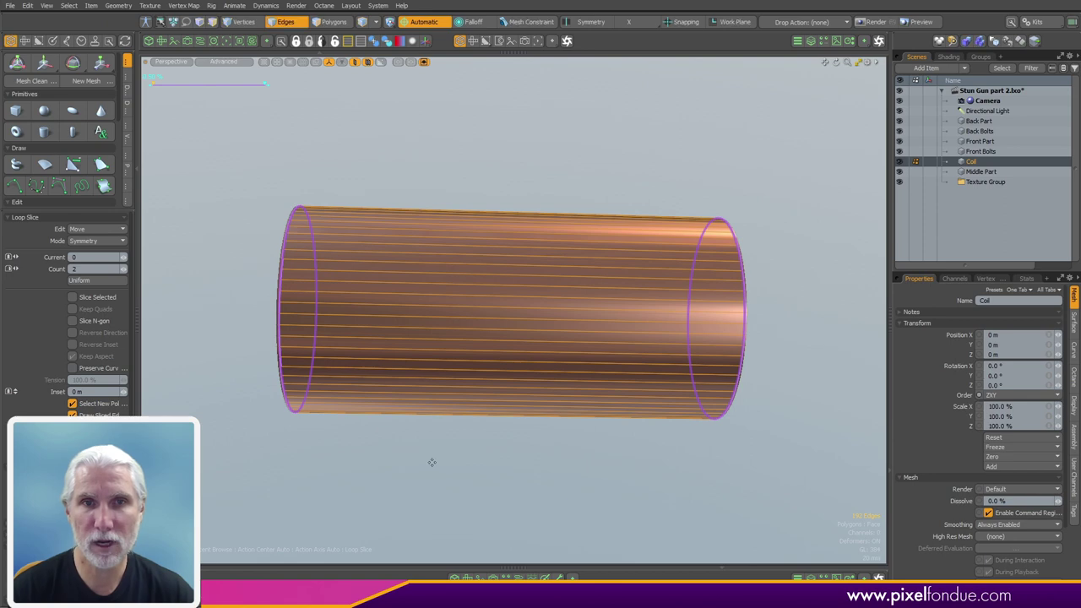
key("k")
left_click(470, 379)
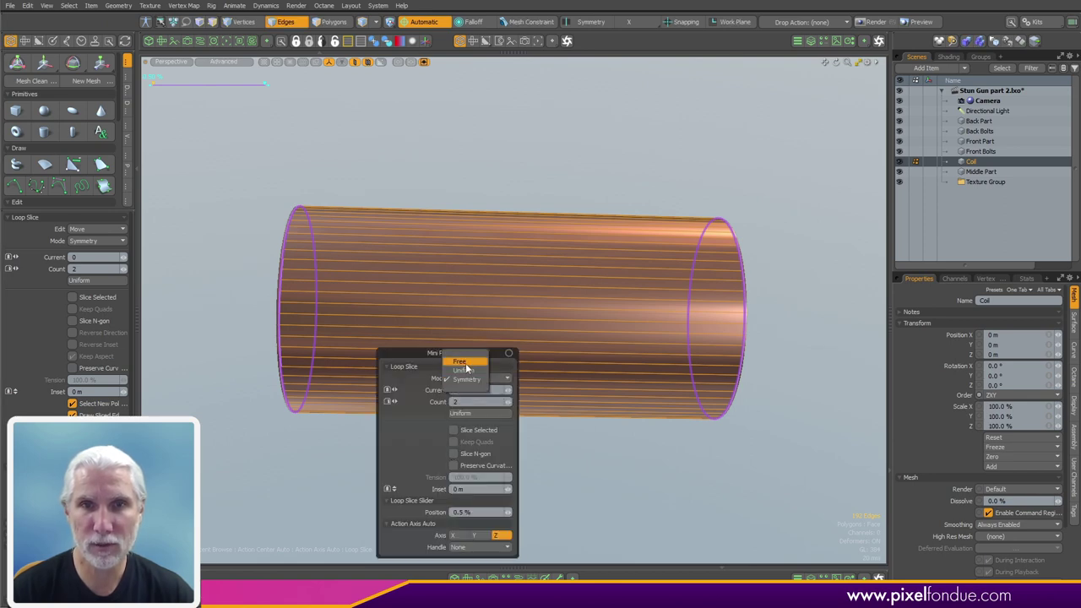
left_click(468, 364)
right_click_drag(571, 343, 688, 343)
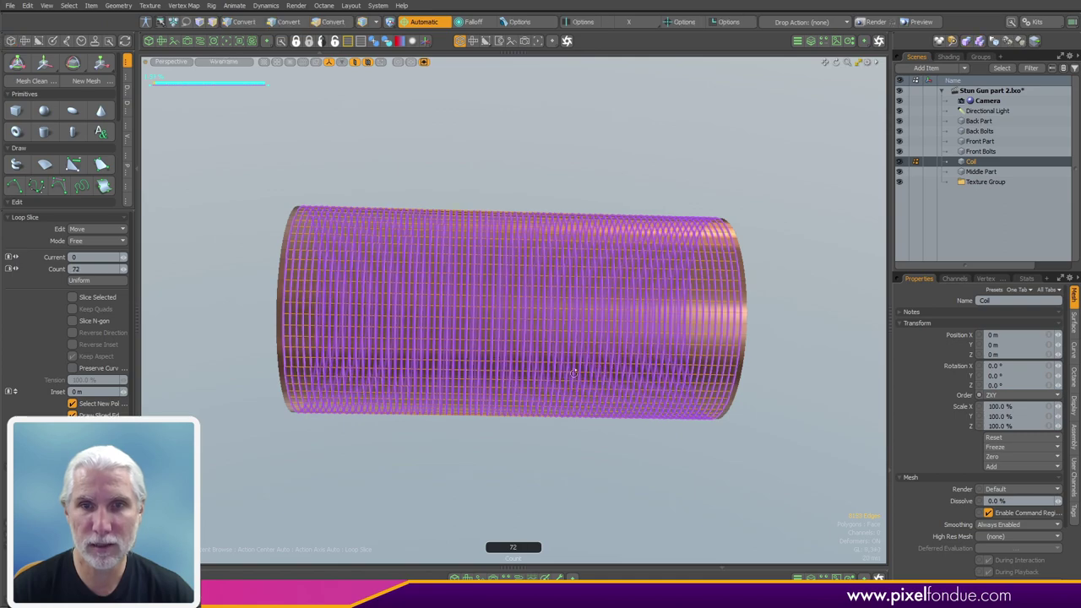
left_click_drag(674, 387, 524, 496, "alt")
left_click(522, 551)
key("Return")
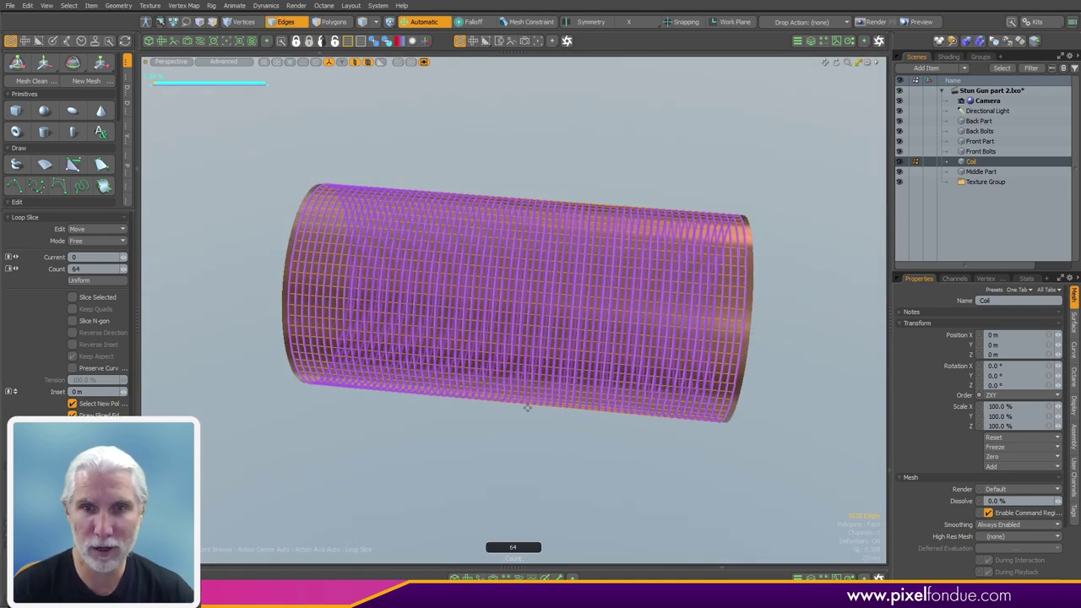
key("space")
left_click(524, 422)
Select single polygons and small groups at irregular intervals along one lengthwise row of the coil
left_click_drag(520, 411, 541, 313, "alt")
scroll(541, 313, "up", 5)
scroll(540, 313, "down", 6)
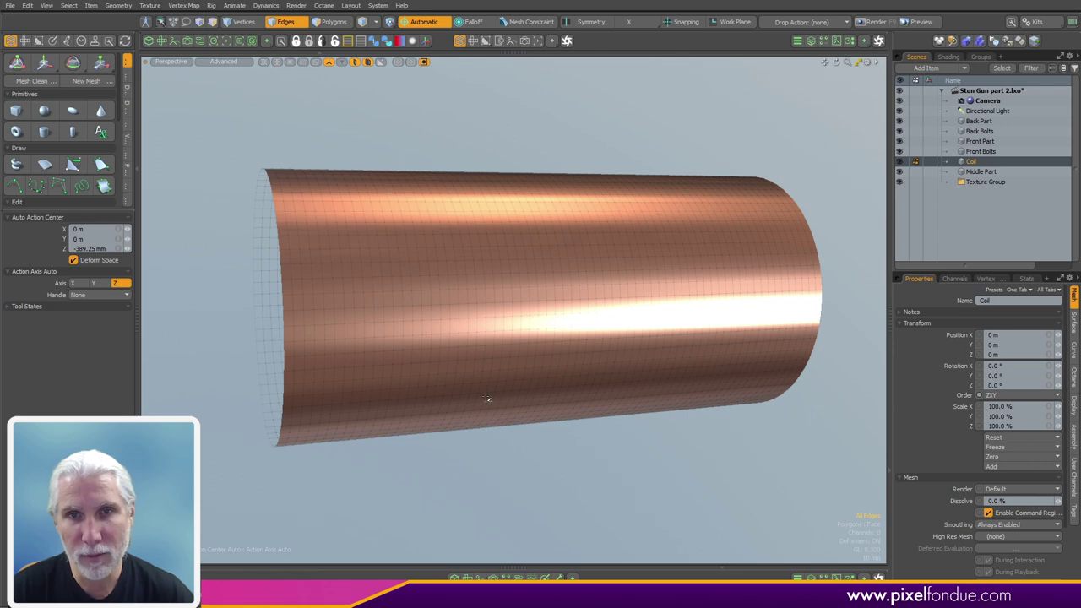
key("3")
left_click(388, 371)
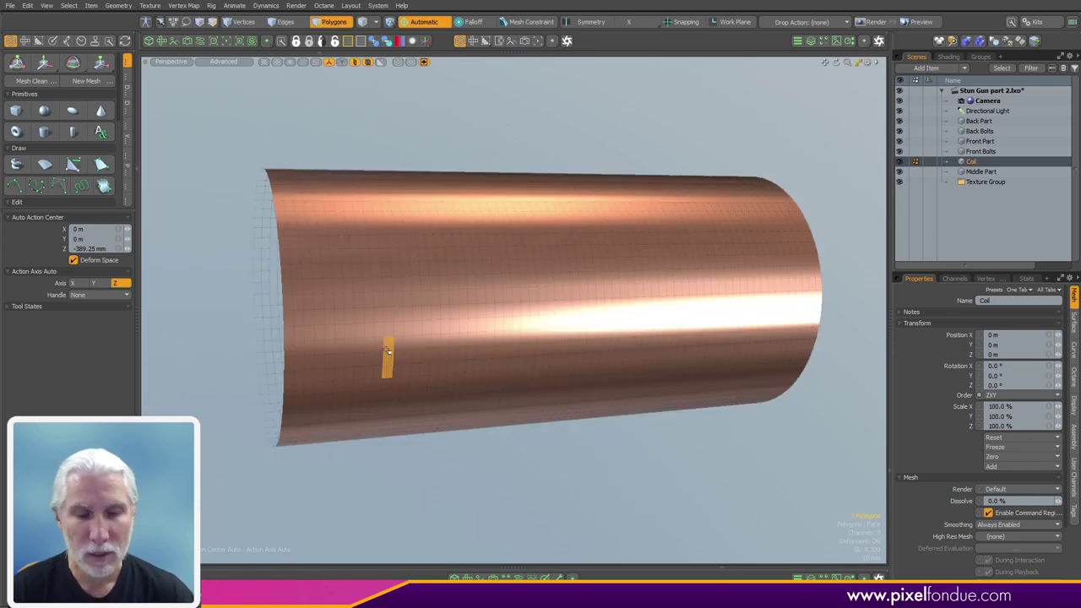
left_click(319, 361)
left_click(351, 363, "shift")
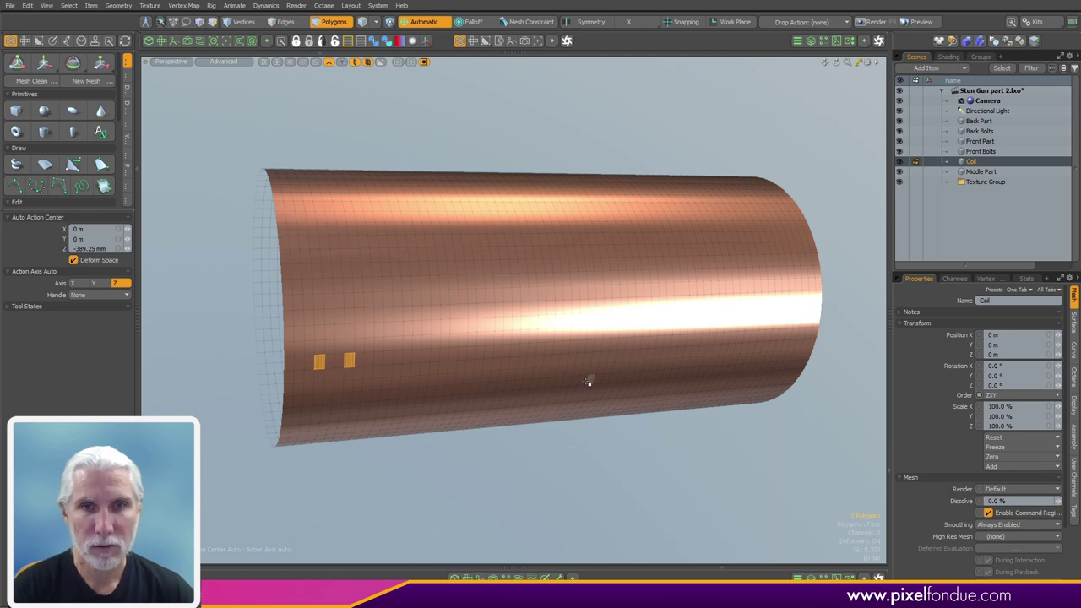
left_click(397, 358, "shift")
left_click(387, 358, "shift")
left_click(452, 354, "shift")
left_click(505, 351, "shift")
key("Up")
key("Up")
key("Up")
key("Up")
left_click_drag(588, 305, 507, 313, "alt")
left_click(427, 355, "shift")
left_click(506, 352, "shift")
left_click(582, 349, "shift")
left_click(734, 344, "shift")
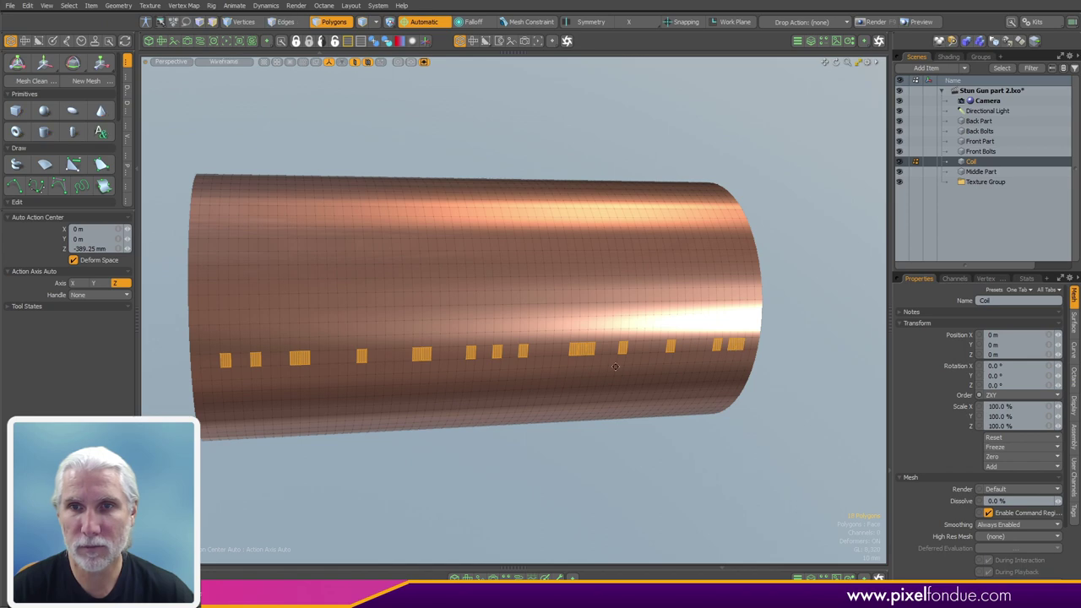
left_click_drag(733, 344, 668, 425, "alt")
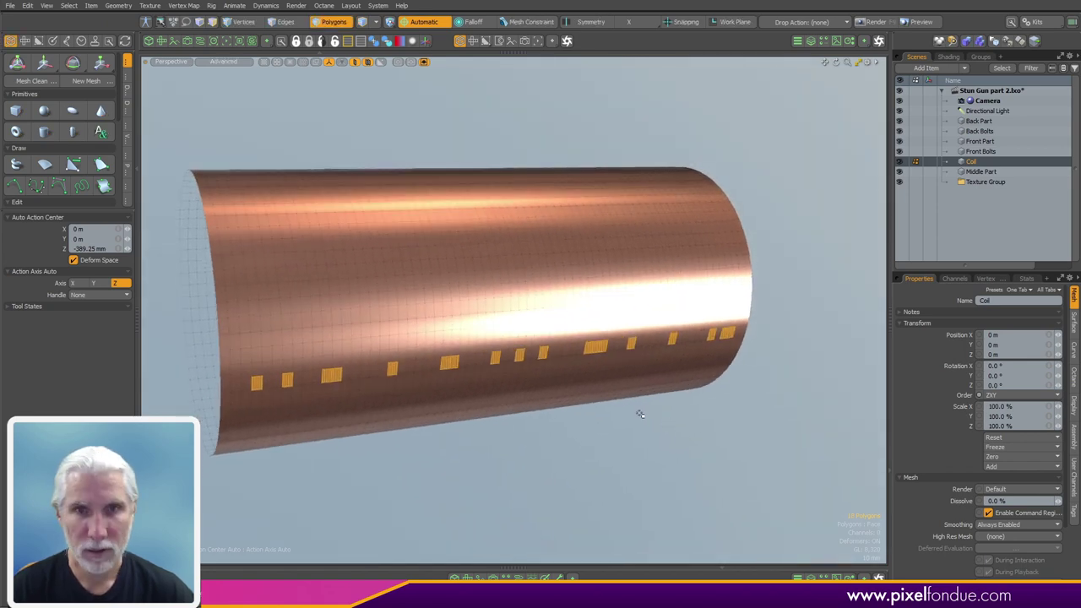
Extend the picked polygons into the neighbouring row, try to expand them all into loops, and undo the loop selection
left_click_drag(634, 411, 244, 367, "alt")
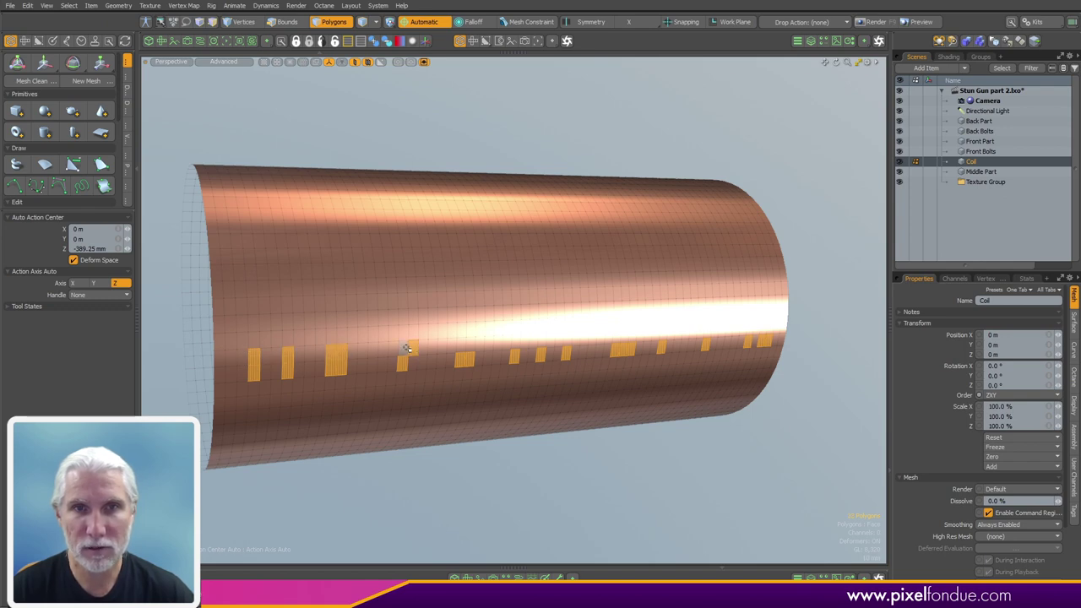
mouse_move(407, 350)
left_mouse_down("shift")
mouse_move(413, 361)
mouse_move(470, 345)
left_mouse_up("shift")
mouse_move(555, 330)
left_mouse_down("alt")
mouse_move(519, 335)
mouse_move(544, 337)
left_mouse_up("alt")
left_click_drag(619, 348, 660, 333, "shift")
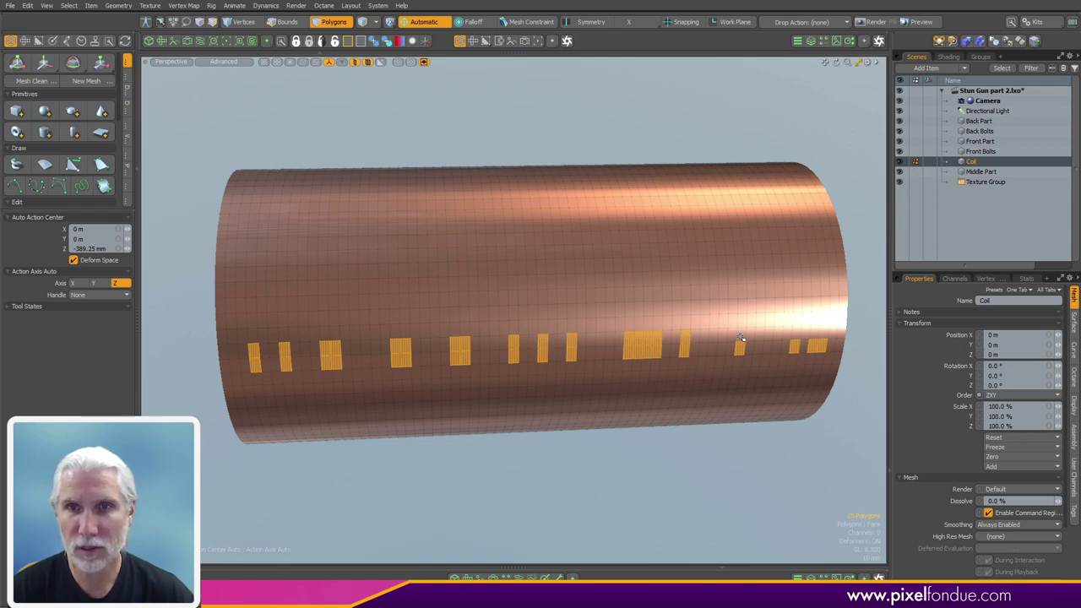
mouse_move(815, 338)
left_mouse_down("shift")
mouse_move(600, 400)
mouse_move(602, 437)
left_mouse_up("shift")
key("l")
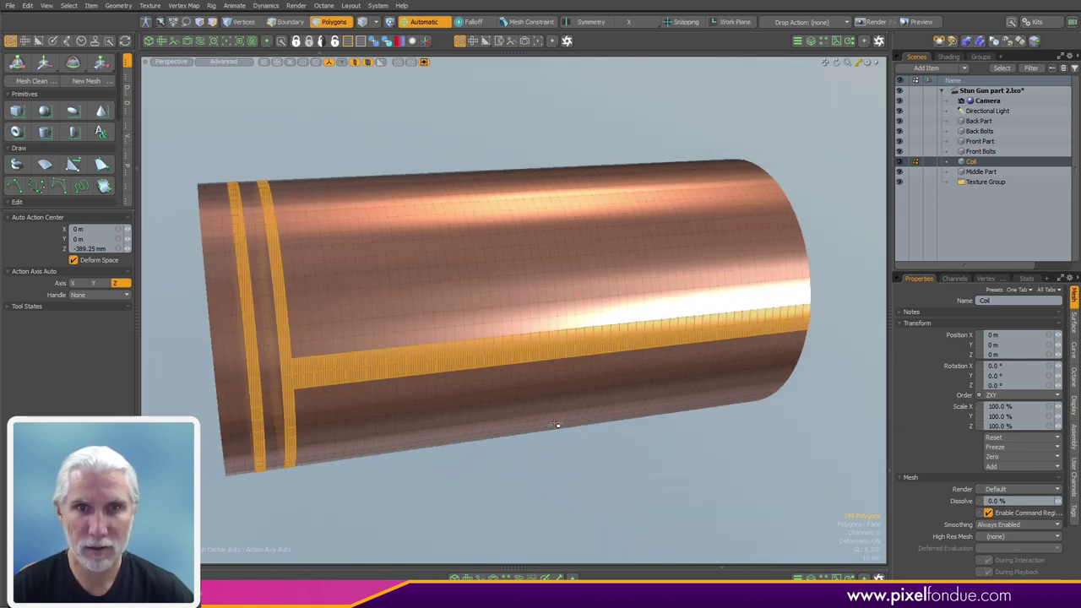
key("ctrl+z")
Select four polygon bands of varying width around the first half of the coil, expanding each picked patch into a loop
left_click_drag(254, 388, 250, 360)
key("l")
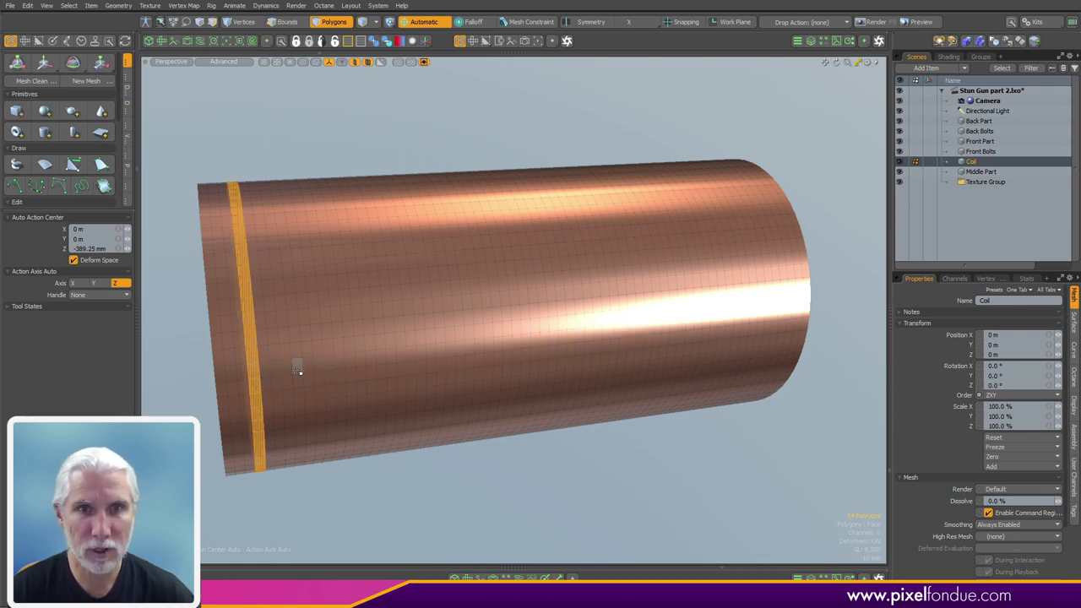
key("l")
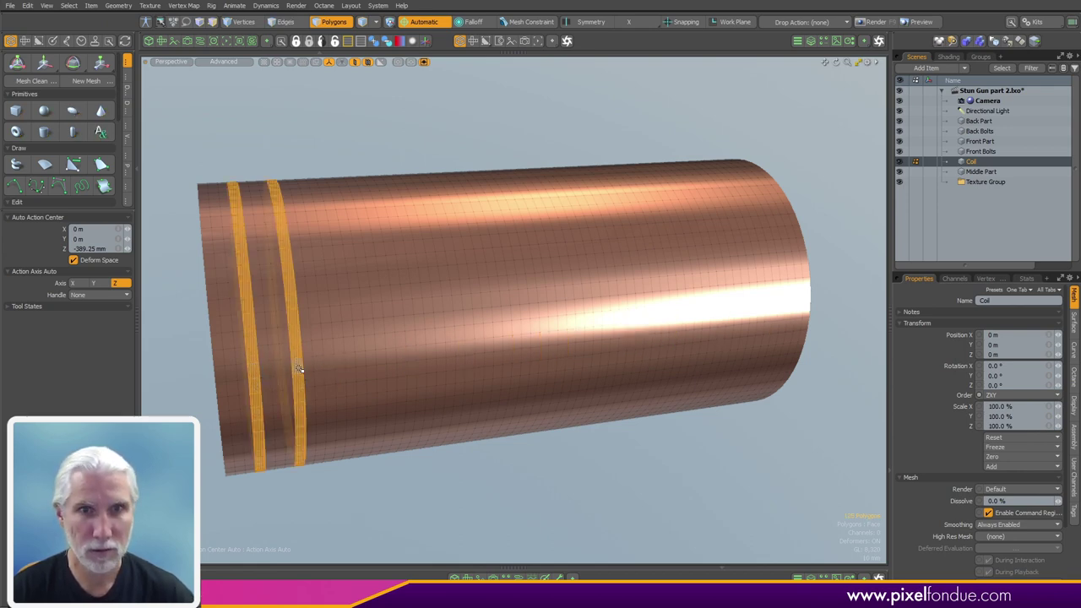
key("l")
left_click_drag(369, 359, 369, 345, "shift")
key("l")
mouse_move(441, 362)
left_mouse_down("shift")
mouse_move(463, 355)
mouse_move(462, 338)
left_mouse_up("shift")
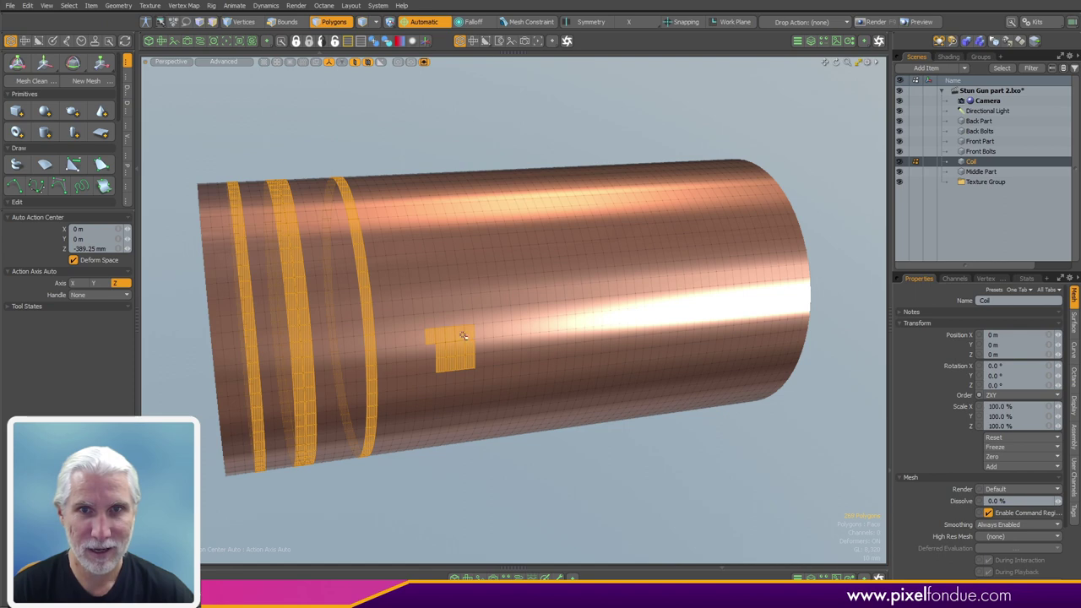
key("l")
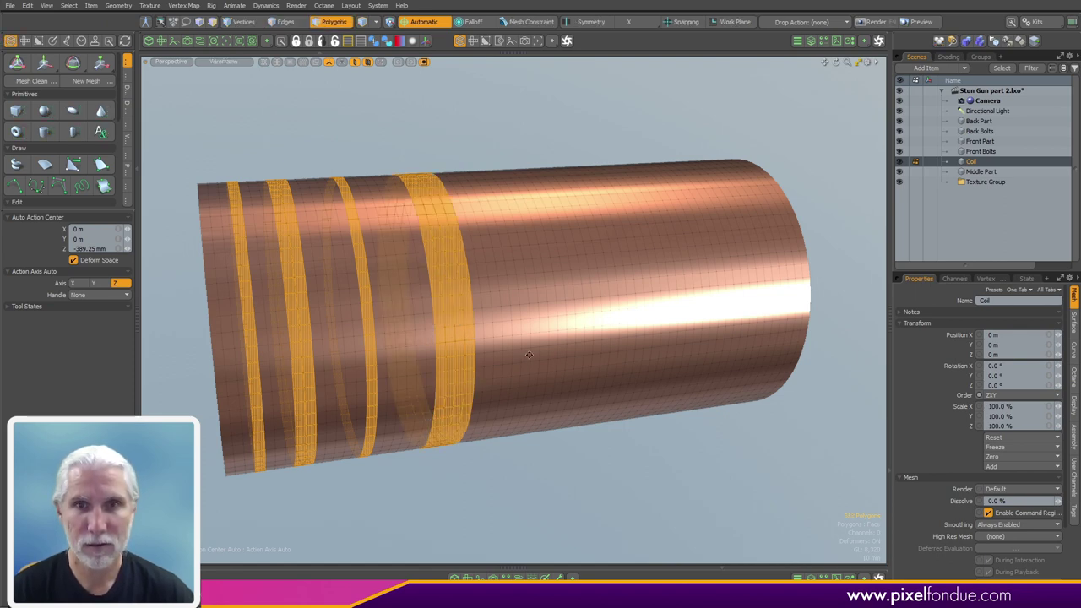
Add four more irregularly spaced polygon bands to the selection along the second half of the coil
left_click_drag(536, 353, 510, 369, "alt")
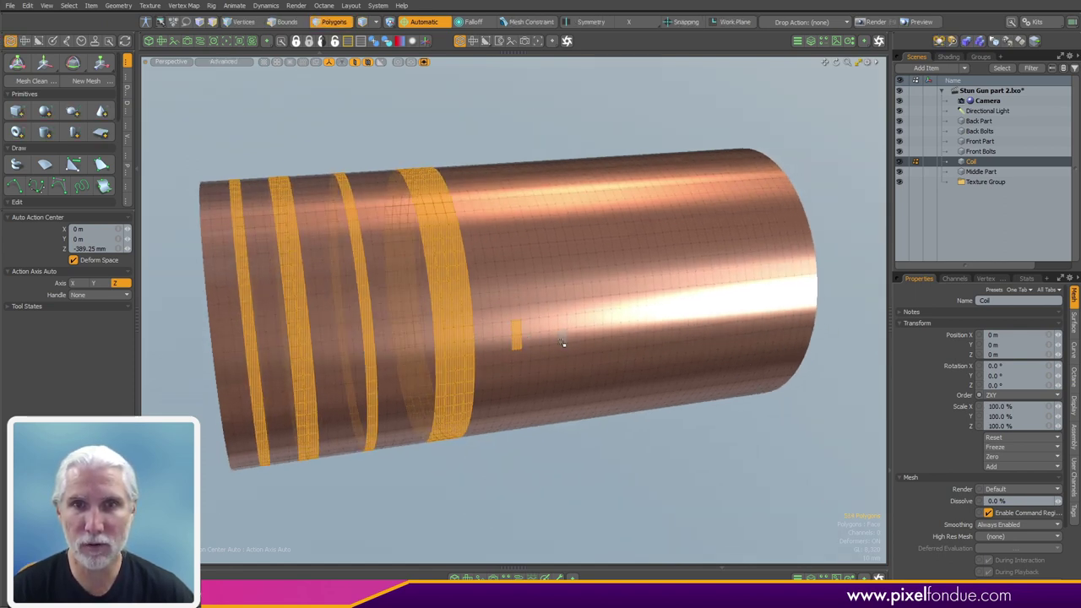
left_click_drag(572, 353, 574, 338, "shift")
mouse_move(655, 344)
left_mouse_down("shift")
mouse_move(651, 321)
mouse_move(580, 344)
mouse_move(735, 331)
left_mouse_up("shift")
key("l")
key("ctrl+z")
key("ctrl+z")
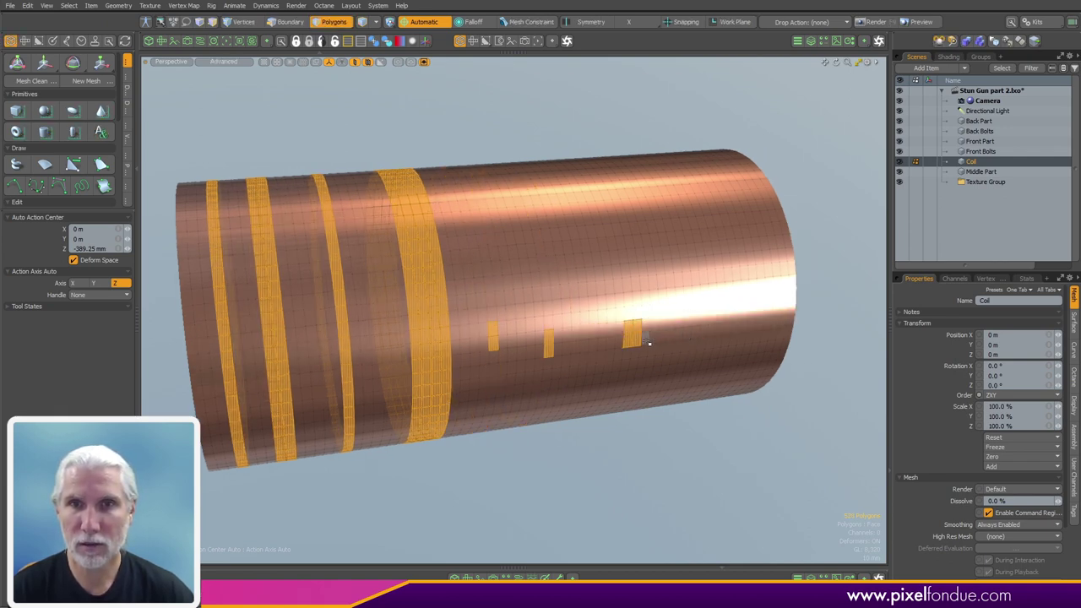
key("ctrl+z")
mouse_move(637, 340)
left_mouse_down("shift")
mouse_move(636, 328)
mouse_move(622, 374)
mouse_move(613, 357)
mouse_move(651, 340)
left_mouse_up("shift")
key("l")
left_click(644, 325, "ctrl")
key("l")
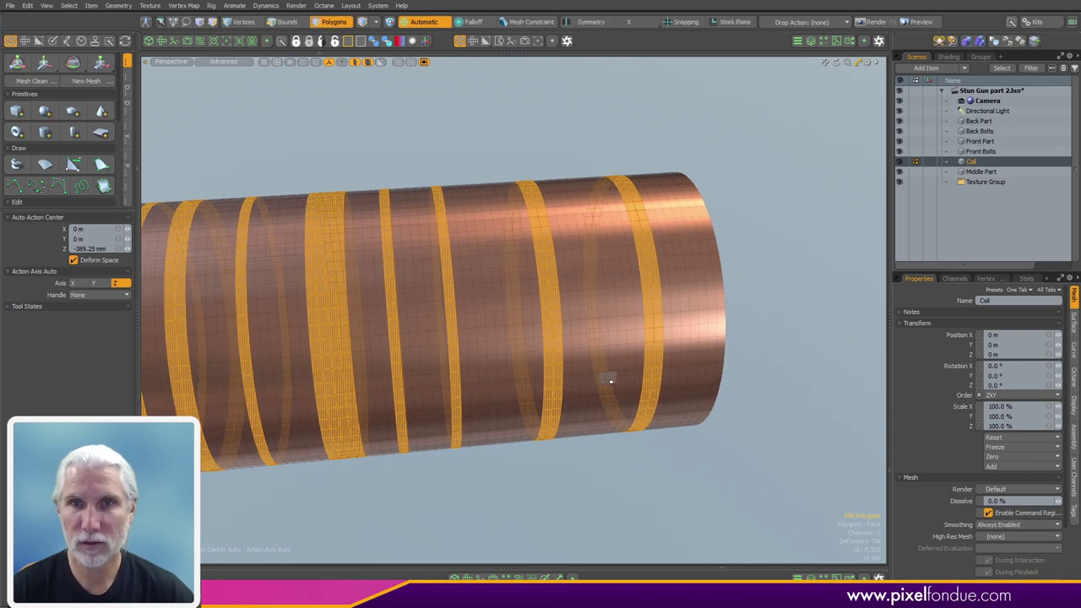
Add two more polygon loops near the coil's far end, one on each side of the last selected band
left_click(613, 378, "shift")
key("l")
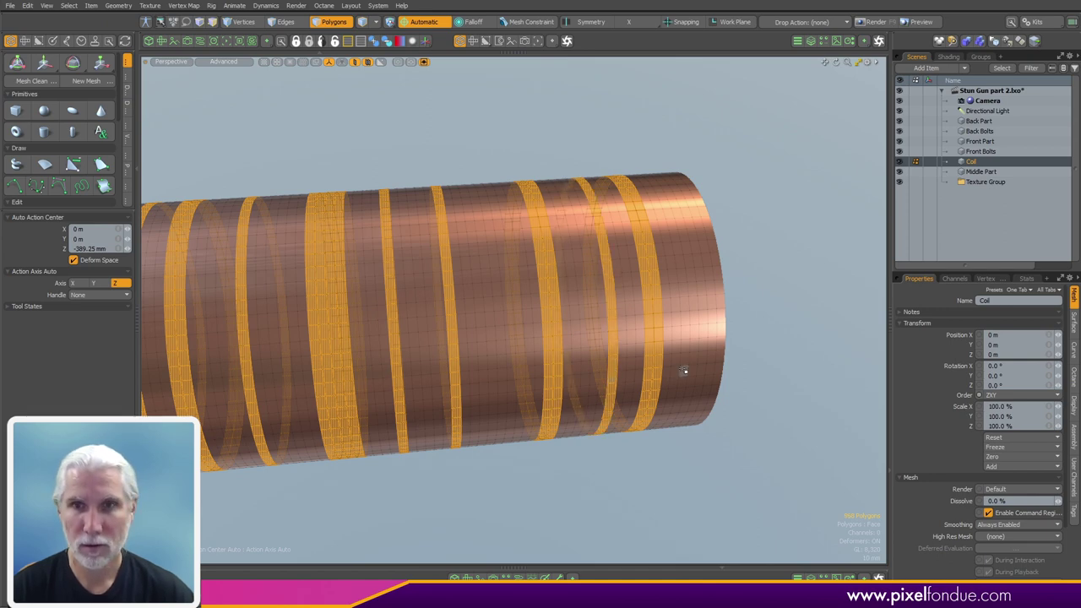
left_click(691, 367, "shift")
key("l")
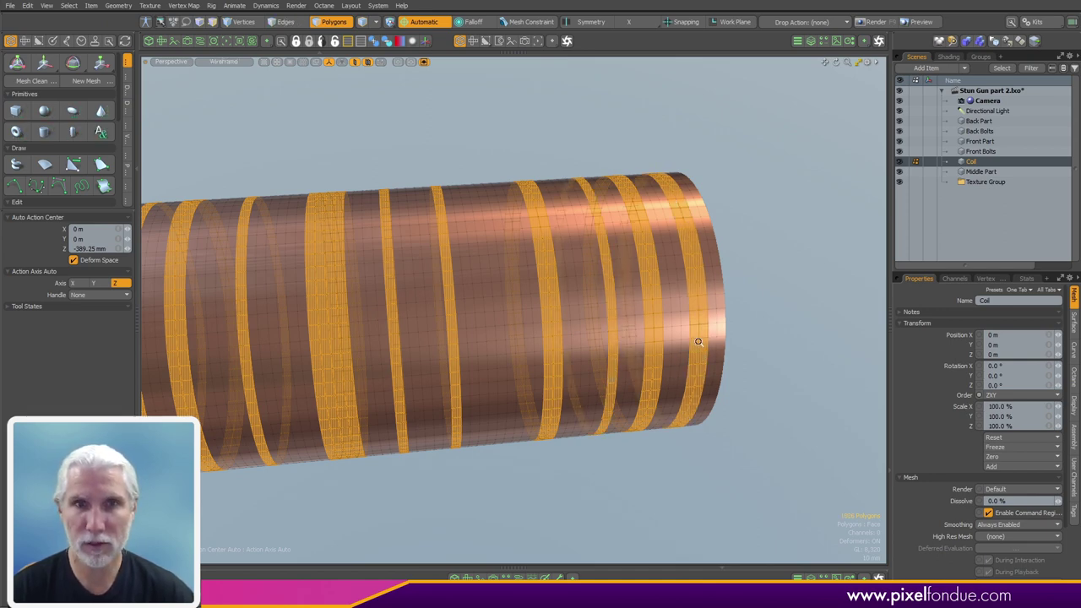
left_click_drag(686, 357, 532, 431, "alt")
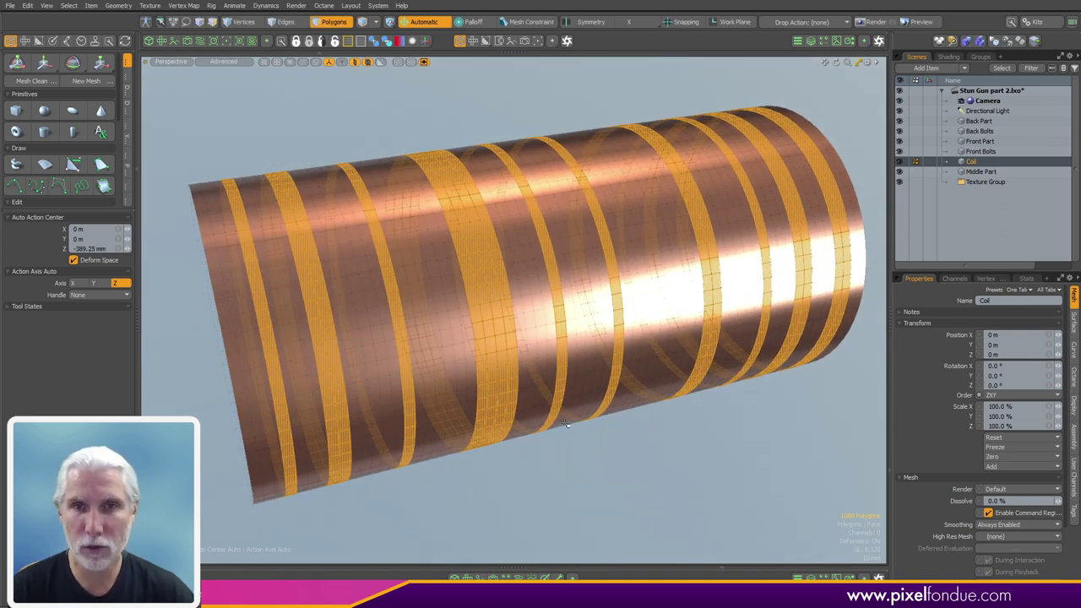
left_click_drag(572, 406, 509, 463, "alt")
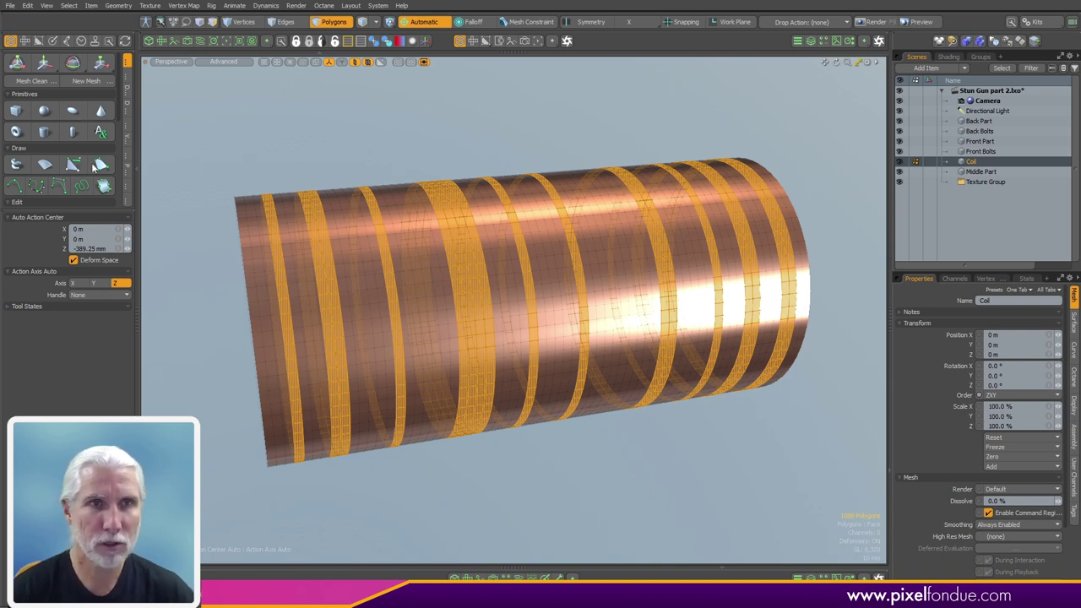
Push the selected bands slightly along their normals to make the coil's surface uneven, and clear the selection
left_click_drag(84, 212, 88, 375)
left_click(131, 257)
left_click(127, 119)
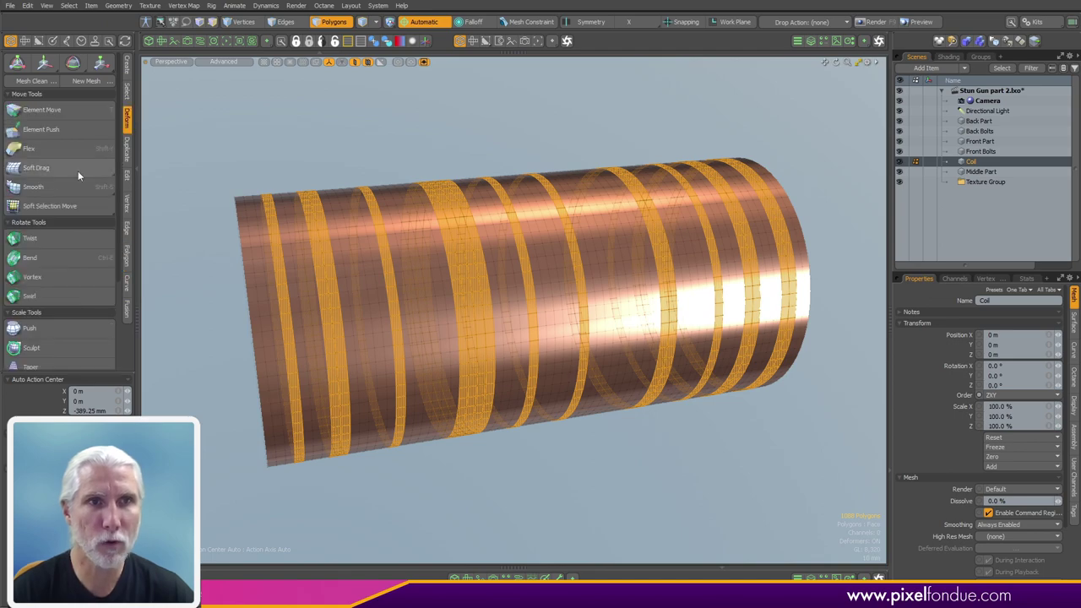
left_click(47, 327)
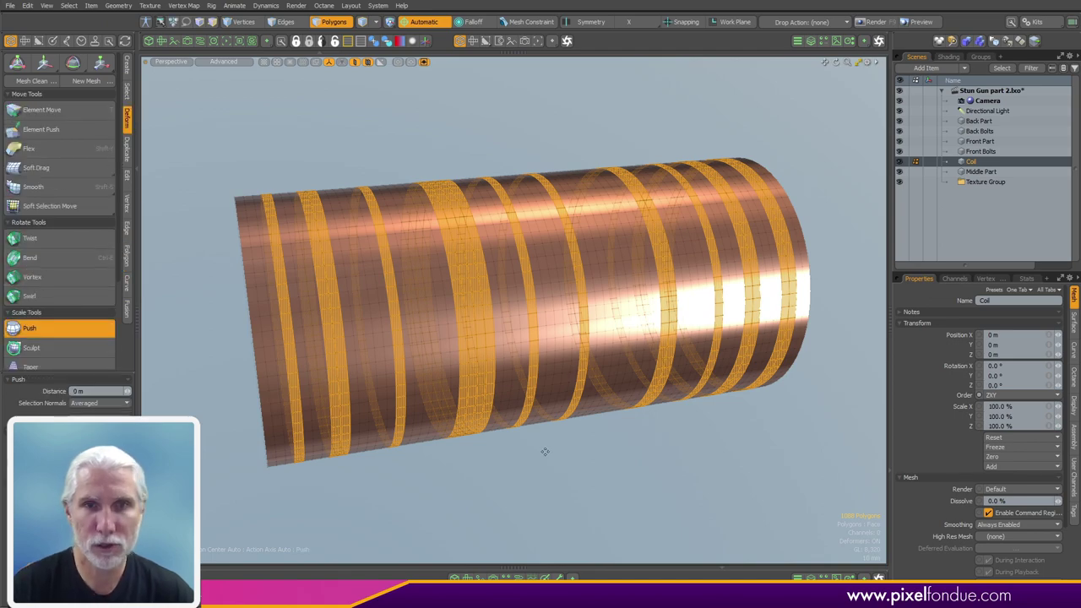
left_click_drag(531, 450, 529, 453)
key("space")
left_click(528, 471)
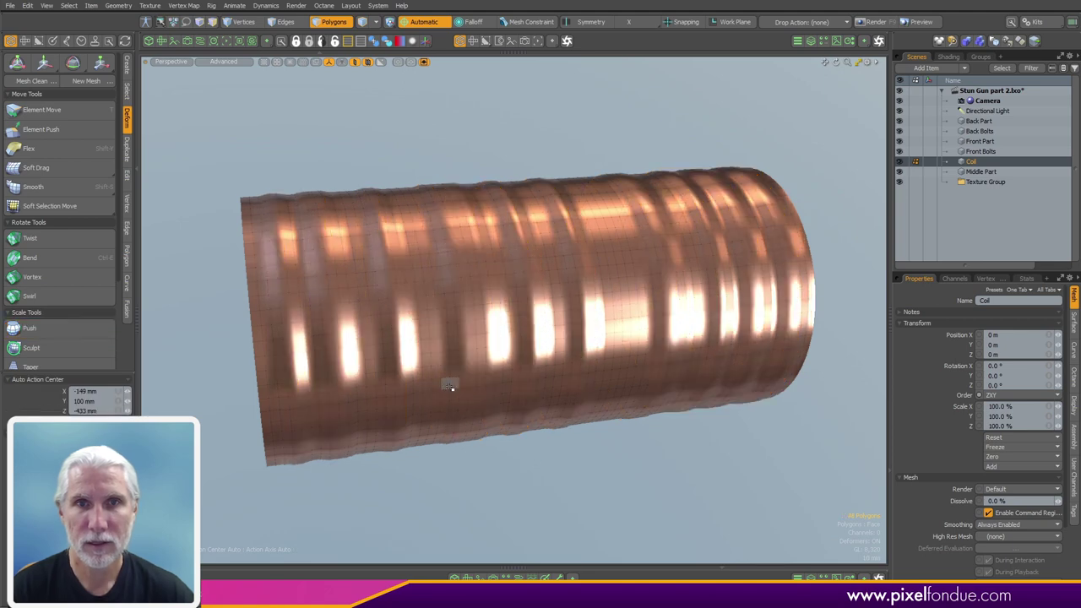
left_click_drag(436, 374, 419, 359)
left_click_drag(349, 384, 356, 372, "shift")
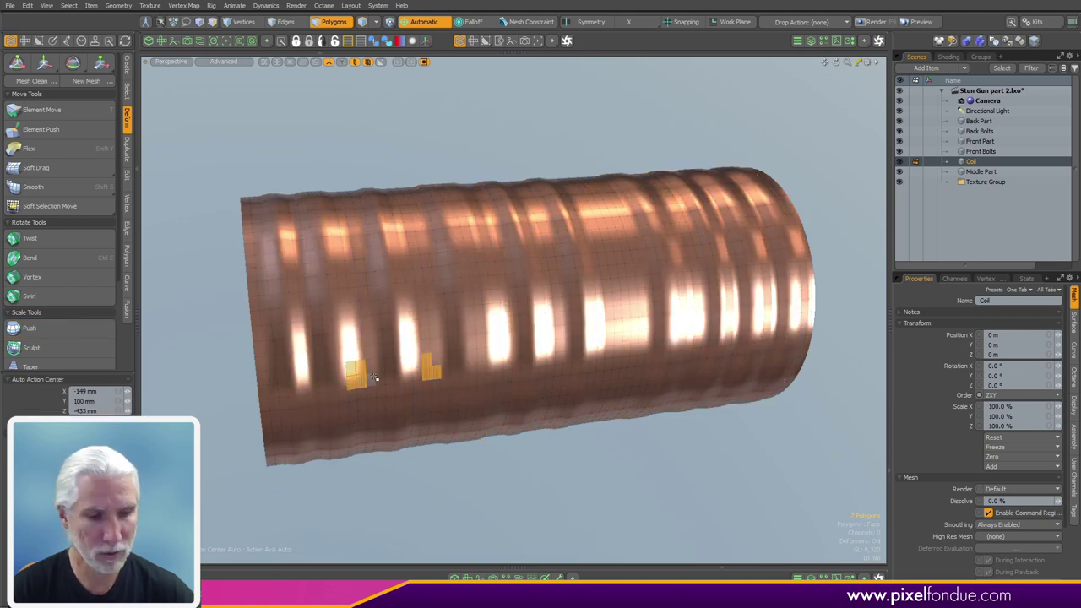
key("l")
key("Escape")
Select three spaced polygon bands around the coil's midsection, expanding each picked patch into a full loop
left_click_drag(428, 398, 426, 379)
key("l")
left_click_drag(535, 395, 539, 380, "shift")
key("l")
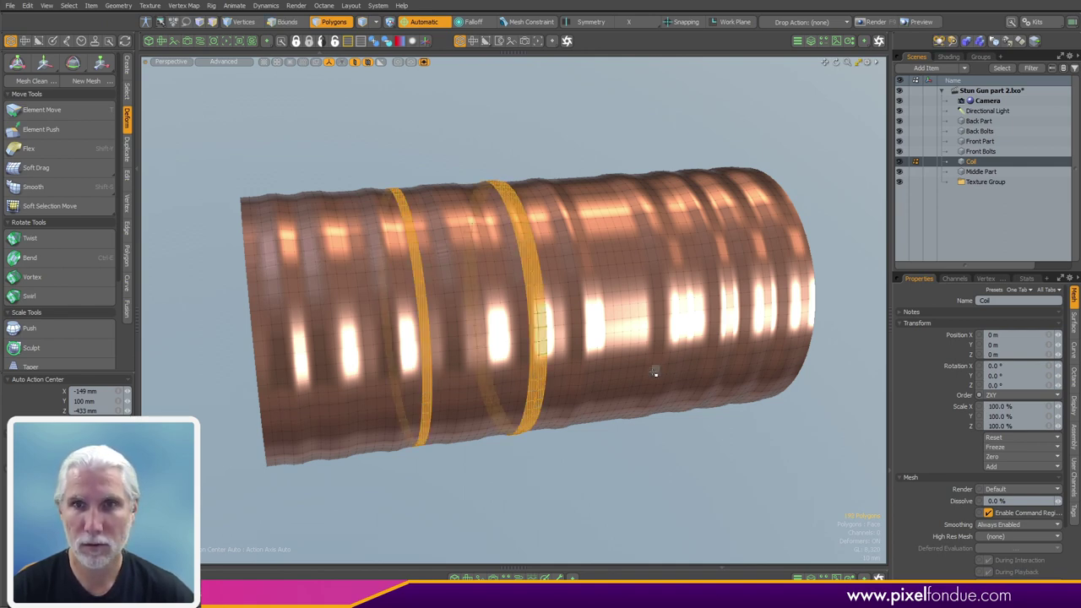
left_click_drag(625, 374, 624, 360, "shift")
key("l")
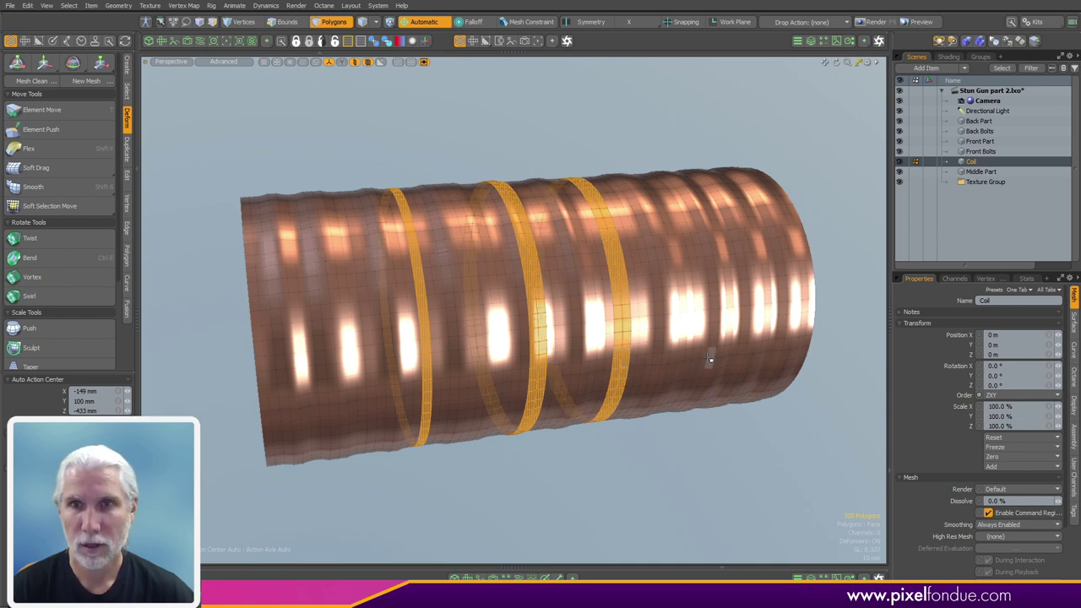
Add three more polygon loops of varying width to the selection toward the coil's far end
mouse_move(701, 356)
left_mouse_down("shift")
mouse_move(711, 327)
mouse_move(640, 364)
mouse_move(629, 363)
mouse_move(632, 337)
left_mouse_up("shift")
key("l")
key("ctrl+z")
scroll(632, 363, "up", 2)
key("l")
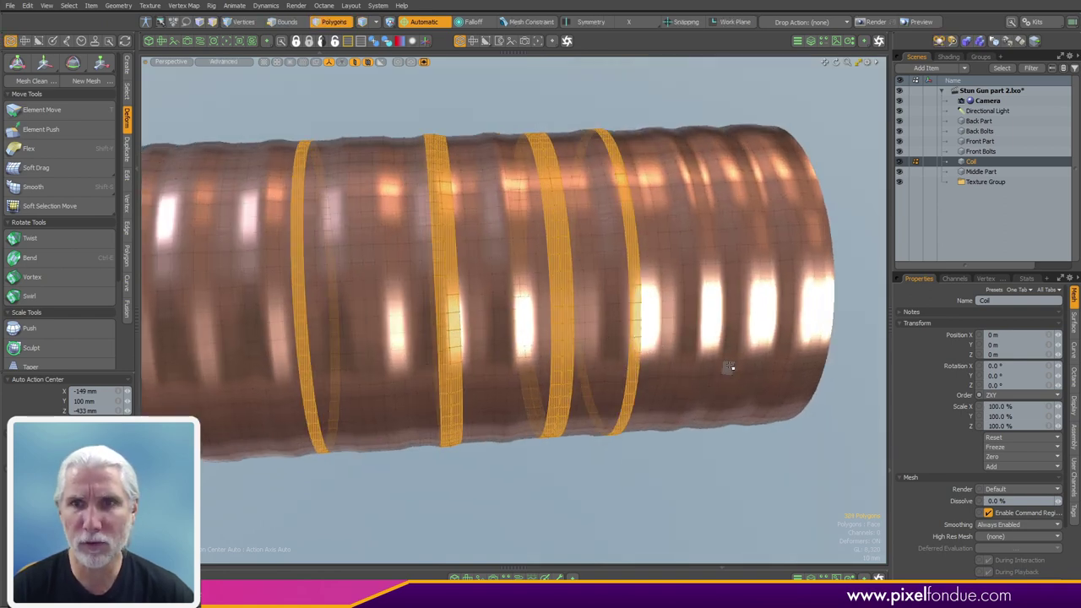
key("l")
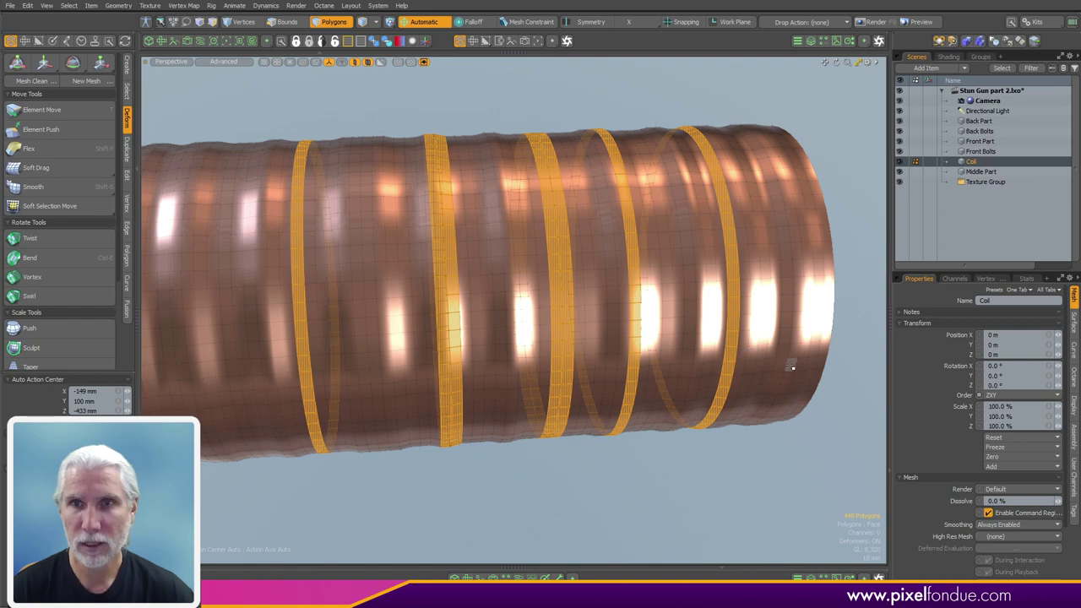
key("l")
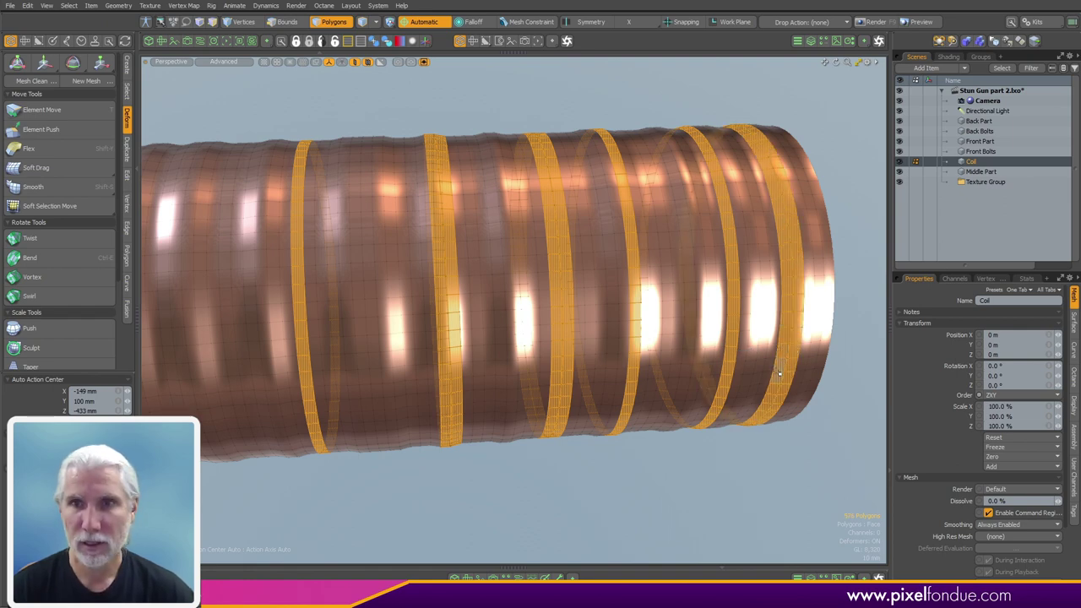
Add three irregular polygon loops to the selection near the coil's open near end
left_click_drag(256, 387, 430, 379, "alt+shift")
key("l")
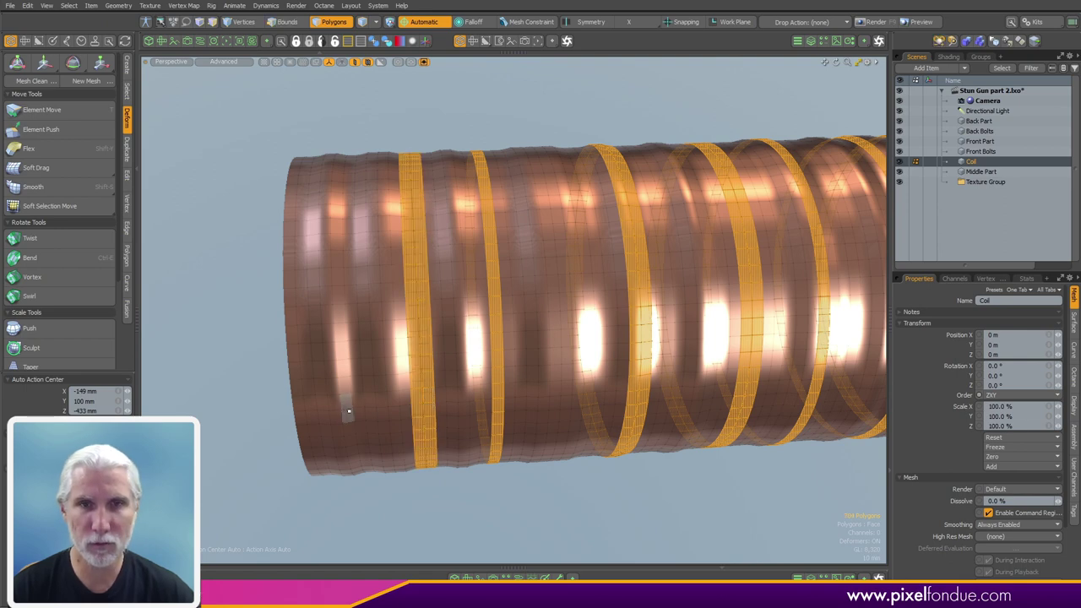
key("l")
mouse_move(441, 394)
left_mouse_down("alt")
mouse_move(461, 373)
mouse_move(415, 385)
left_mouse_up("alt")
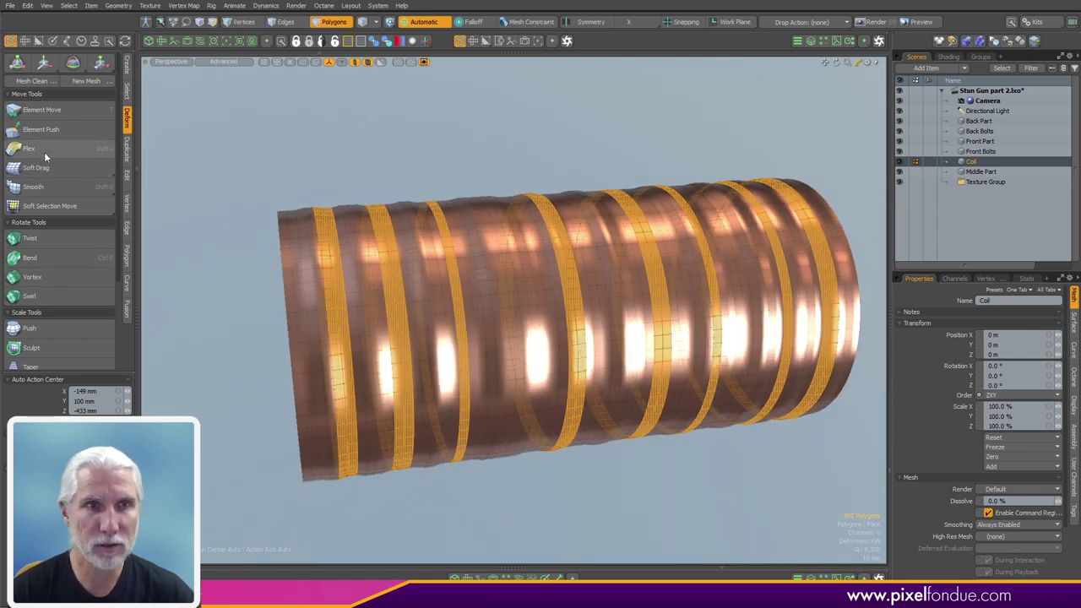
Push the selected bands outward along their normals to deepen the coil's unevenness, and clear the selection
left_click(44, 329)
left_click_drag(267, 408, 269, 372)
key("q")
left_click(242, 435)
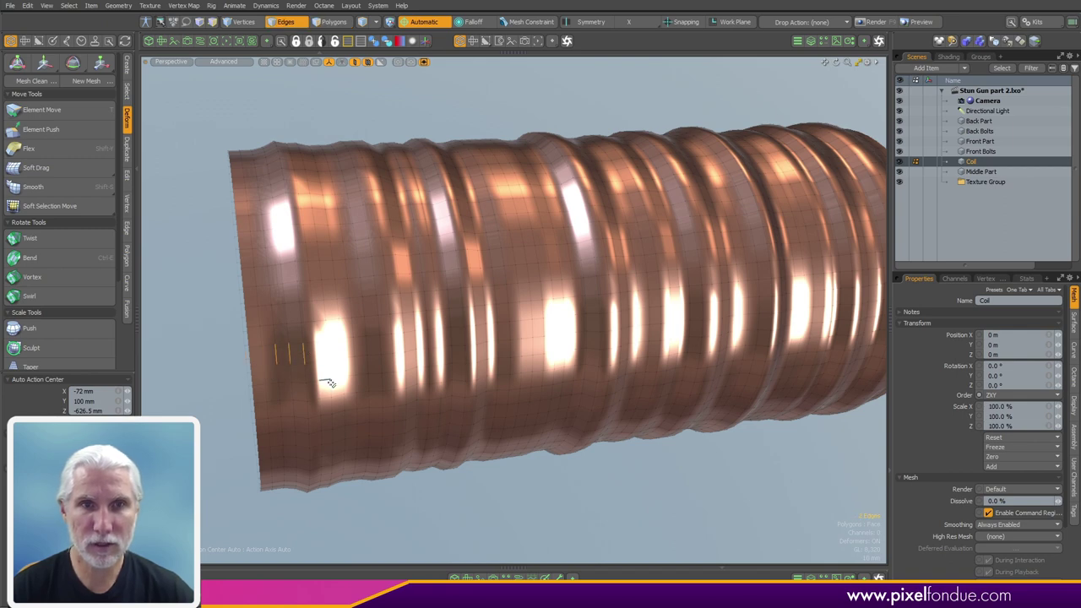
Expand the picked lengthwise row of edges into a ring and into loops, selecting every circumferential edge loop of the coil
key("alt+l")
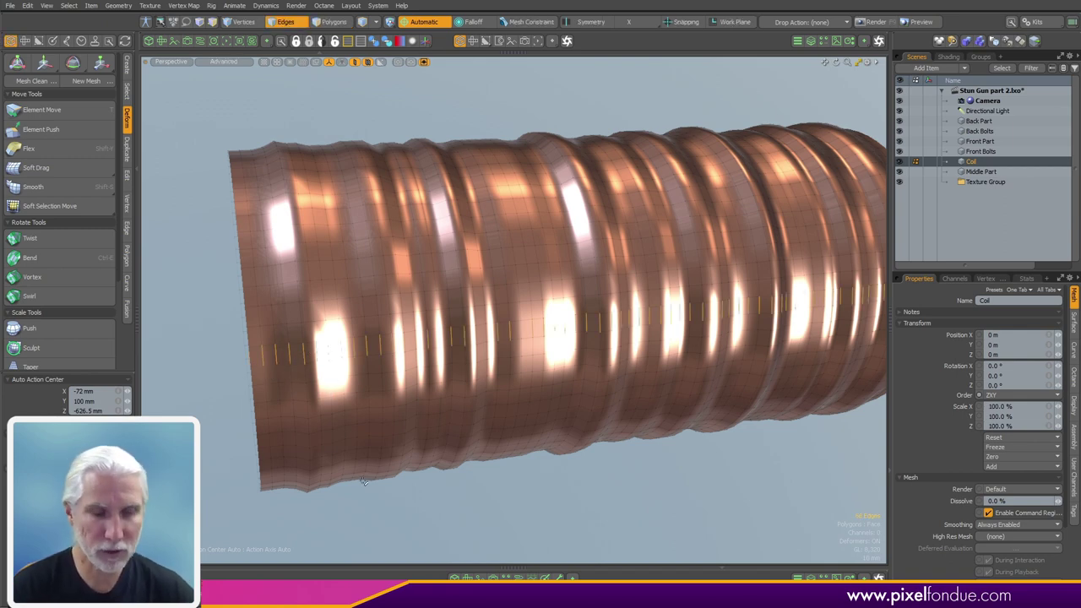
key("l")
left_click_drag(295, 464, 447, 451, "alt")
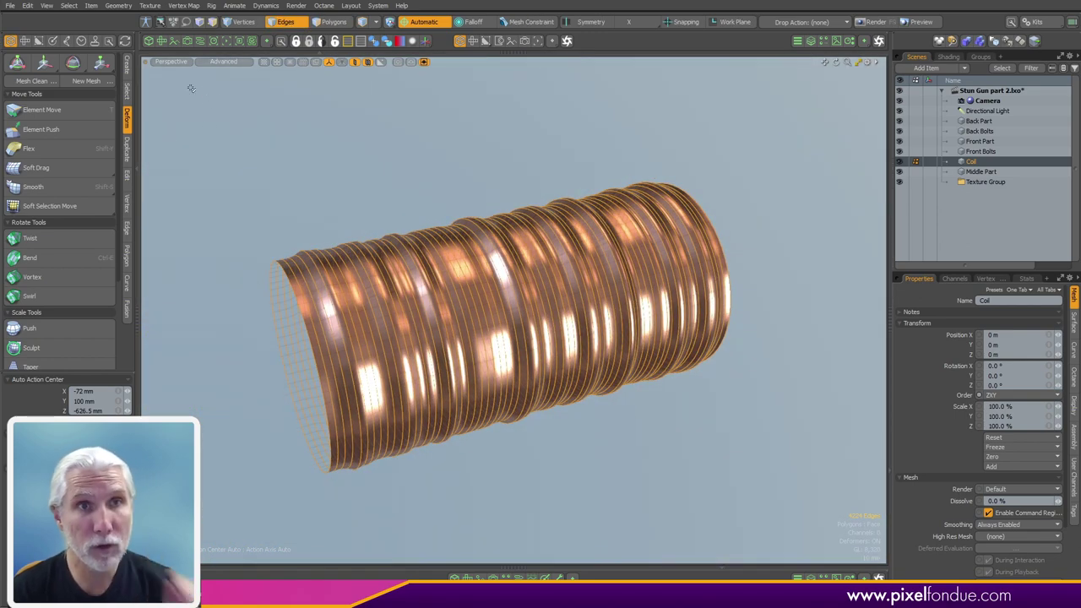
Convert the selected edge loops to curves in a new mesh, using the Spline Curve type
left_click(128, 240)
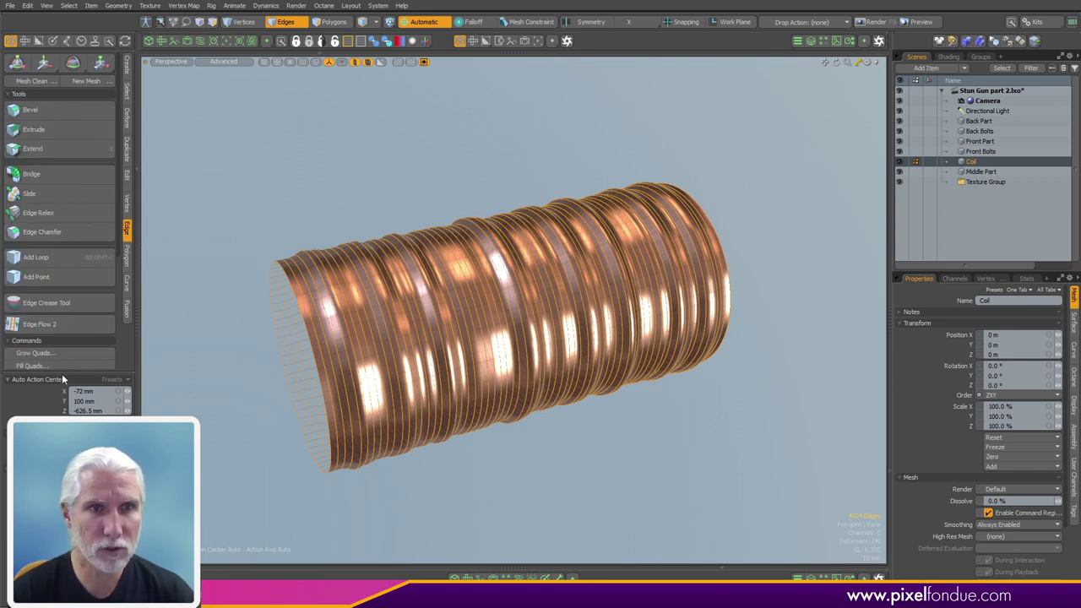
left_click_drag(67, 372, 69, 481)
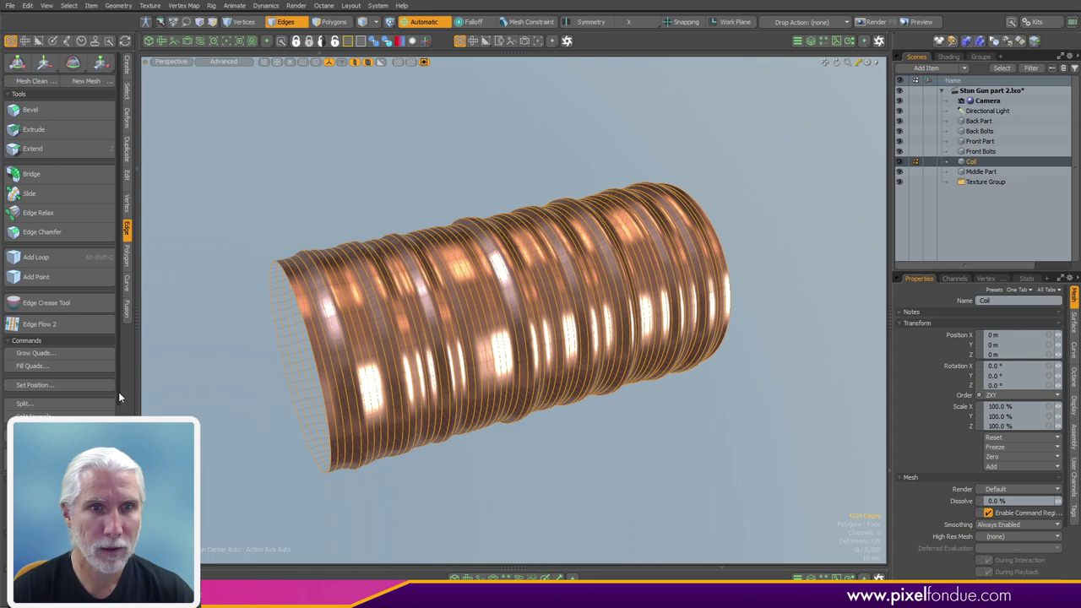
scroll(118, 392, "down", 3)
left_click(53, 451)
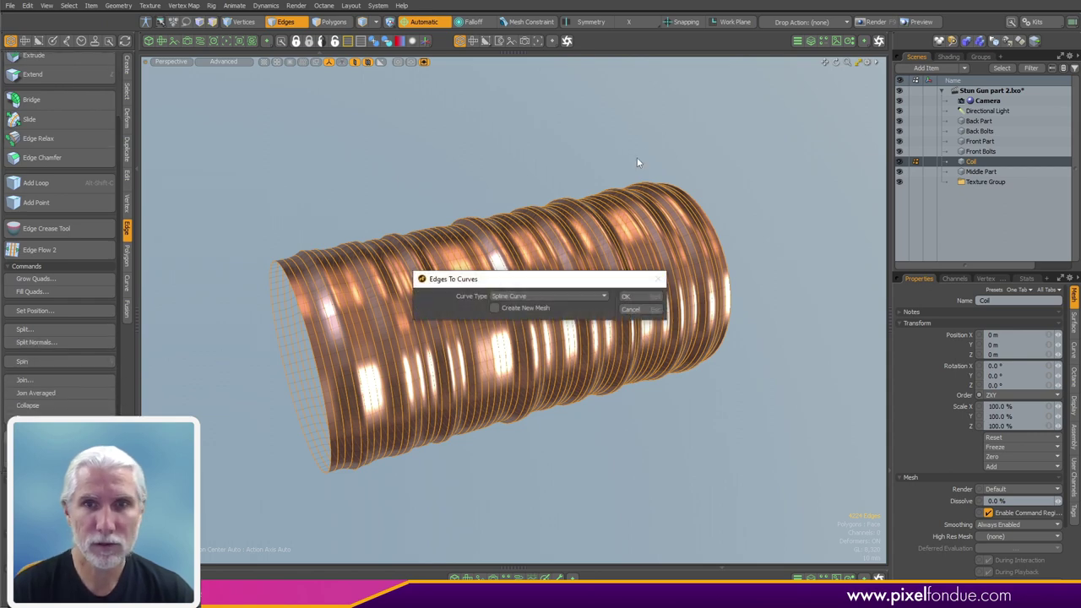
left_click(522, 296)
left_click(537, 296)
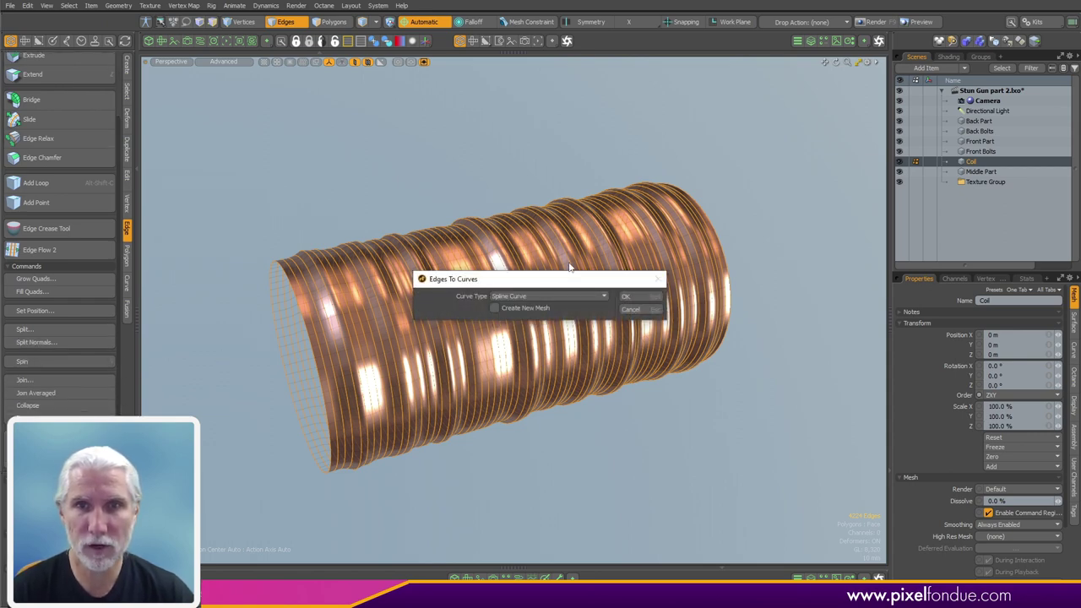
left_click(625, 297)
left_click_drag(625, 296, 519, 349, "alt")
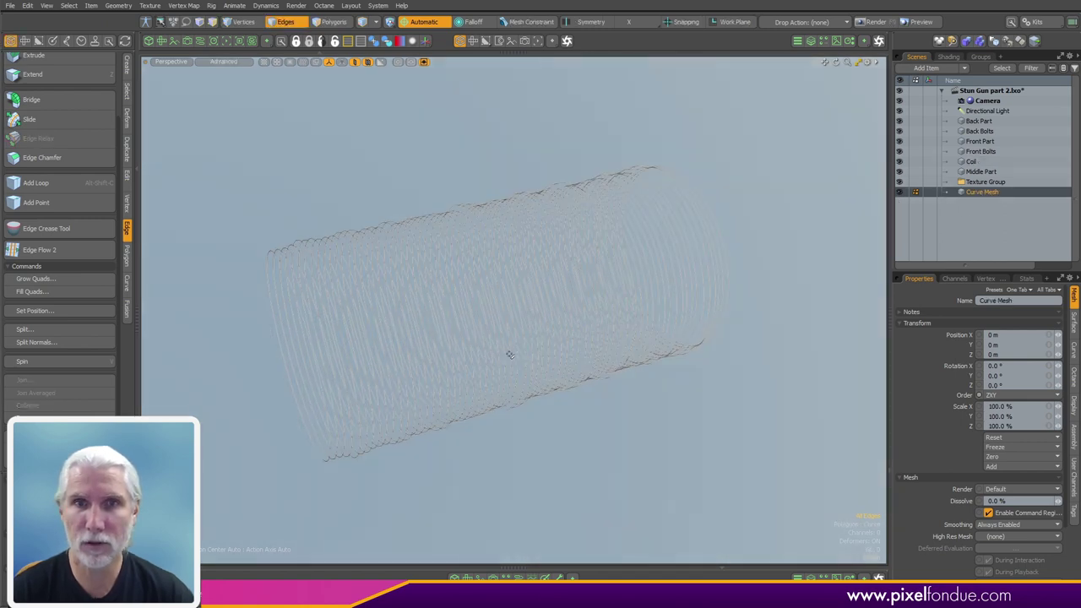
key("3")
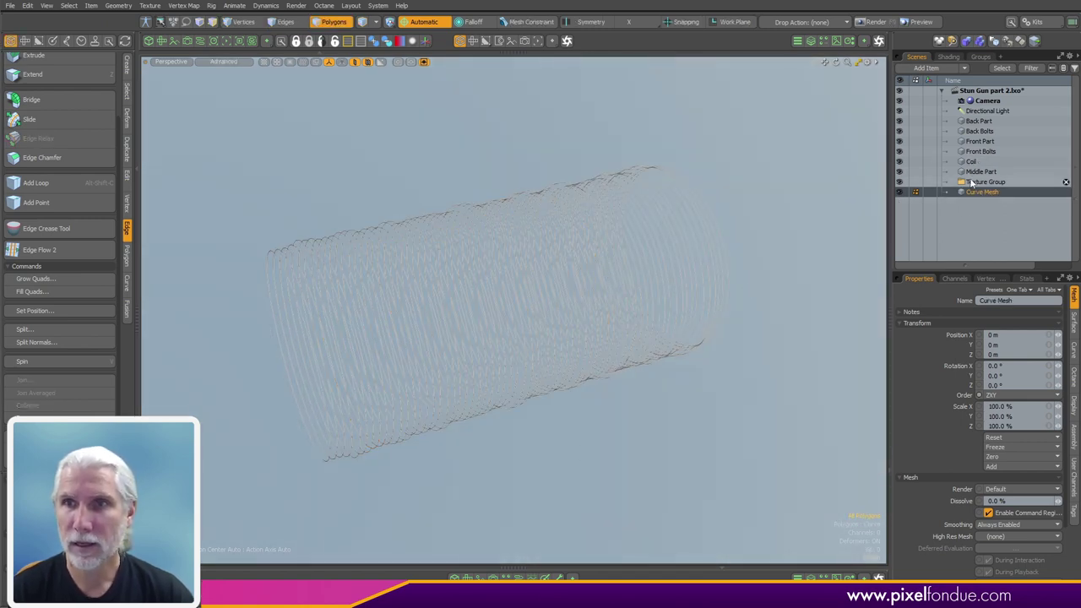
Move the Curve Mesh item directly below Coil in the scene's item order
mouse_move(980, 193)
left_mouse_down()
mouse_move(995, 171)
mouse_move(984, 169)
left_mouse_up()
left_click(971, 161)
left_click(981, 172)
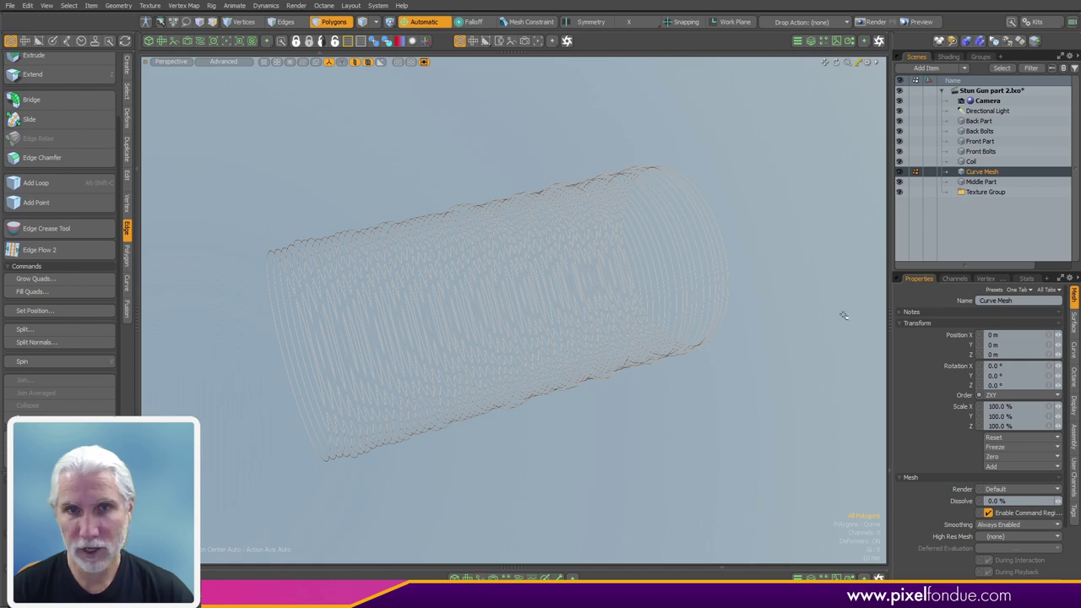
left_click_drag(668, 320, 701, 372, "alt")
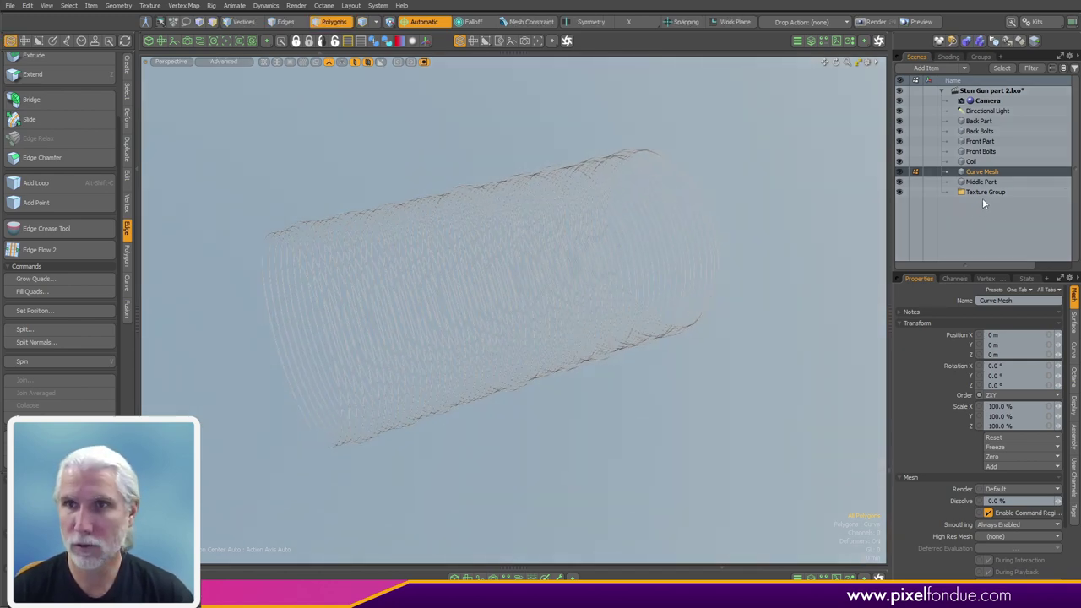
Delete all polygons from the Coil mesh, keeping the empty item
left_click(972, 161)
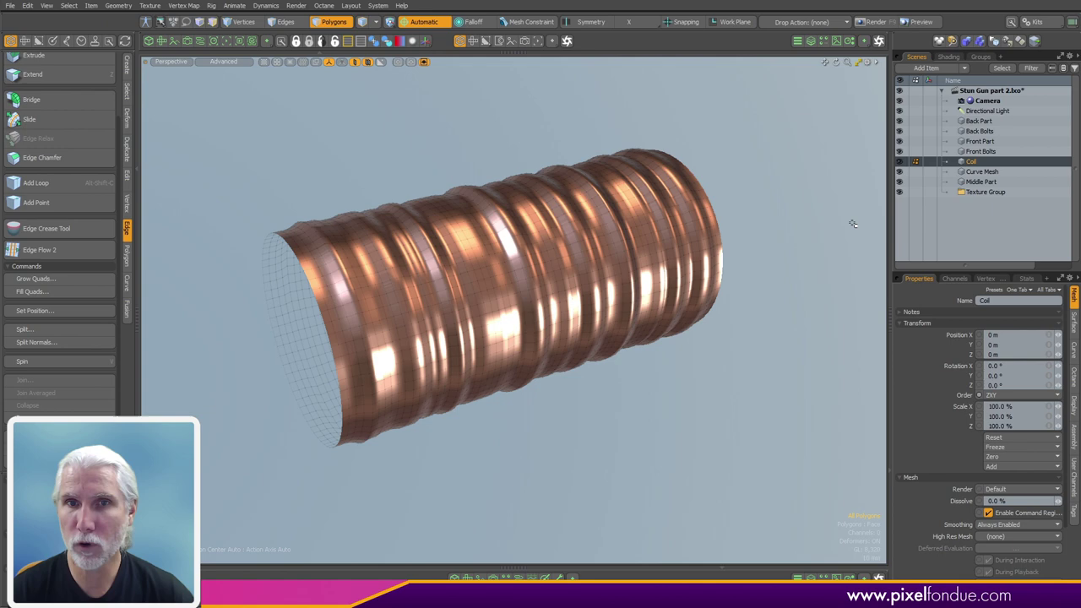
double_click(602, 285)
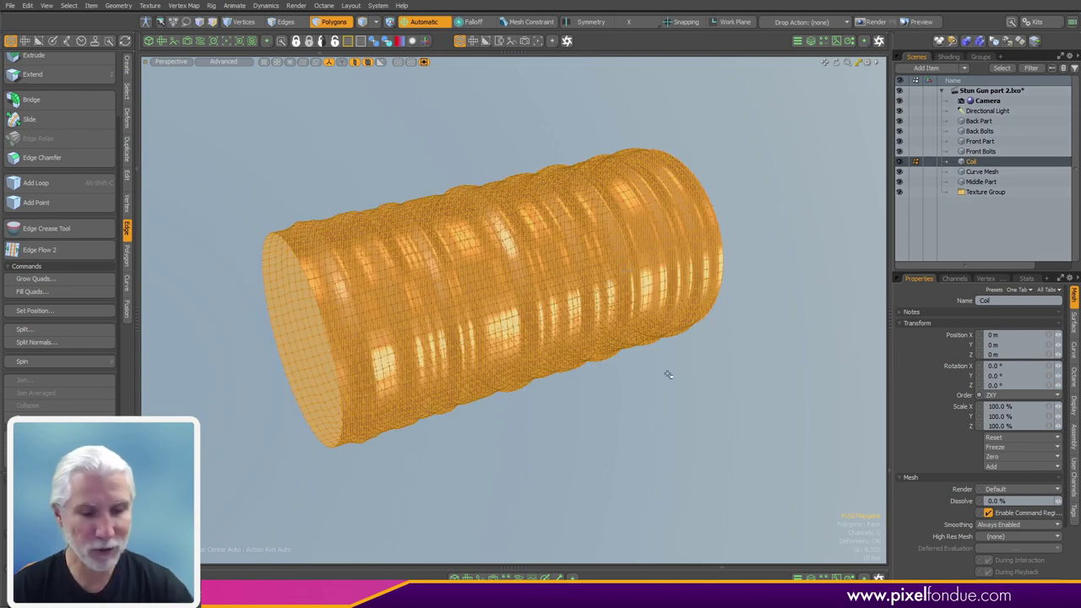
key("Delete")
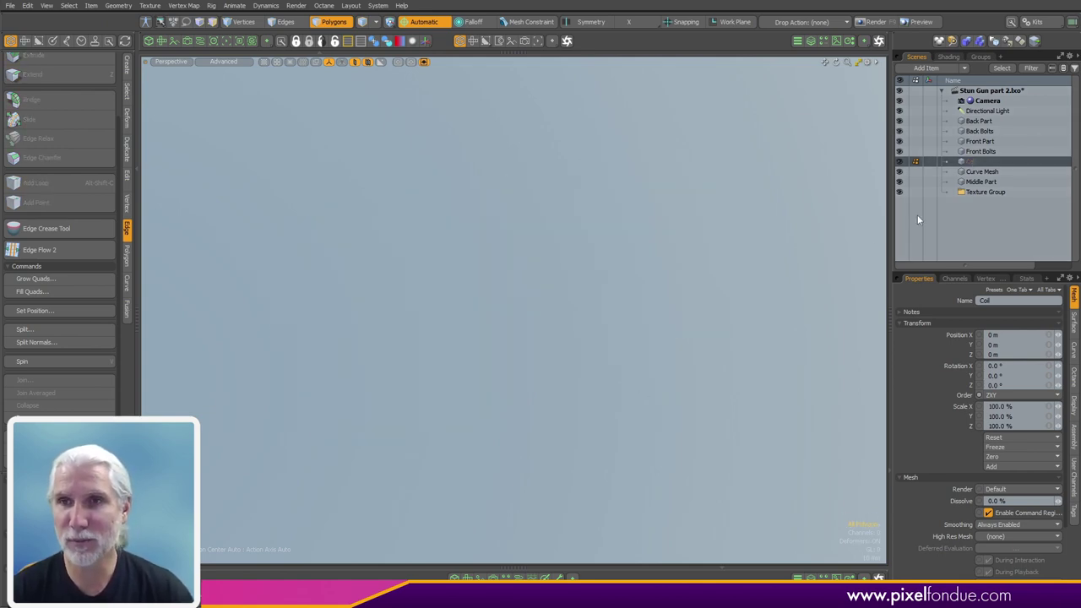
key("KP_4")
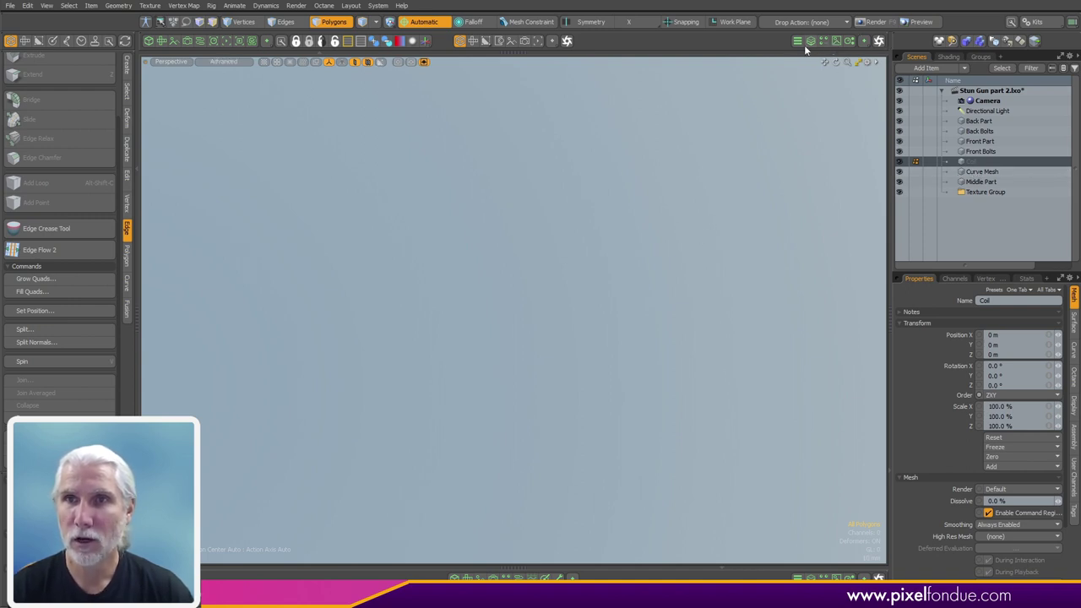
Add a Circle and a Curve Sweep mesh operation to the empty Coil item
left_click(809, 43)
left_click(777, 62)
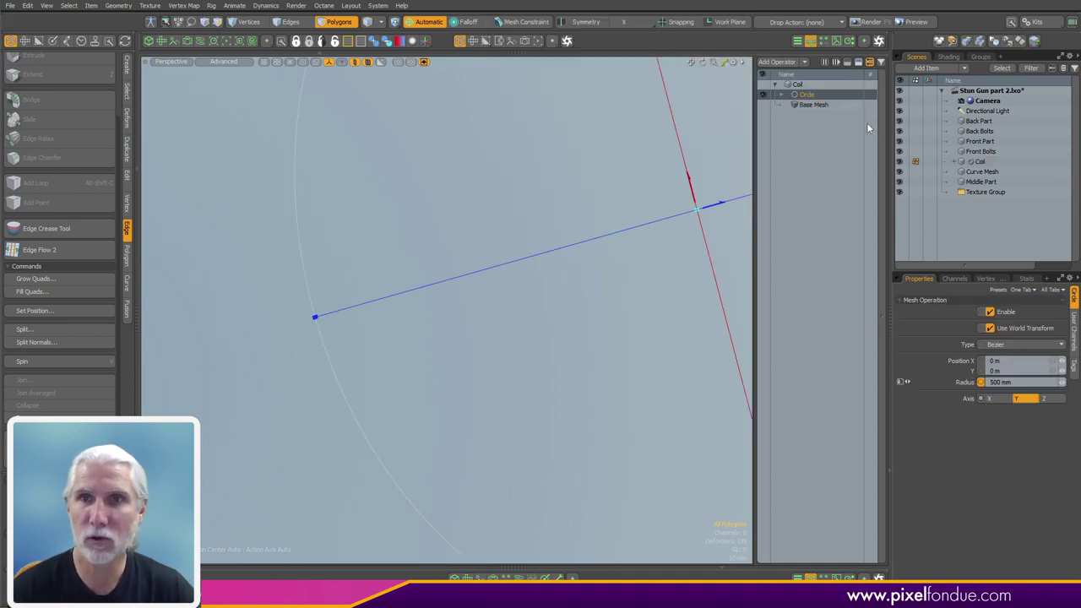
left_click(783, 63)
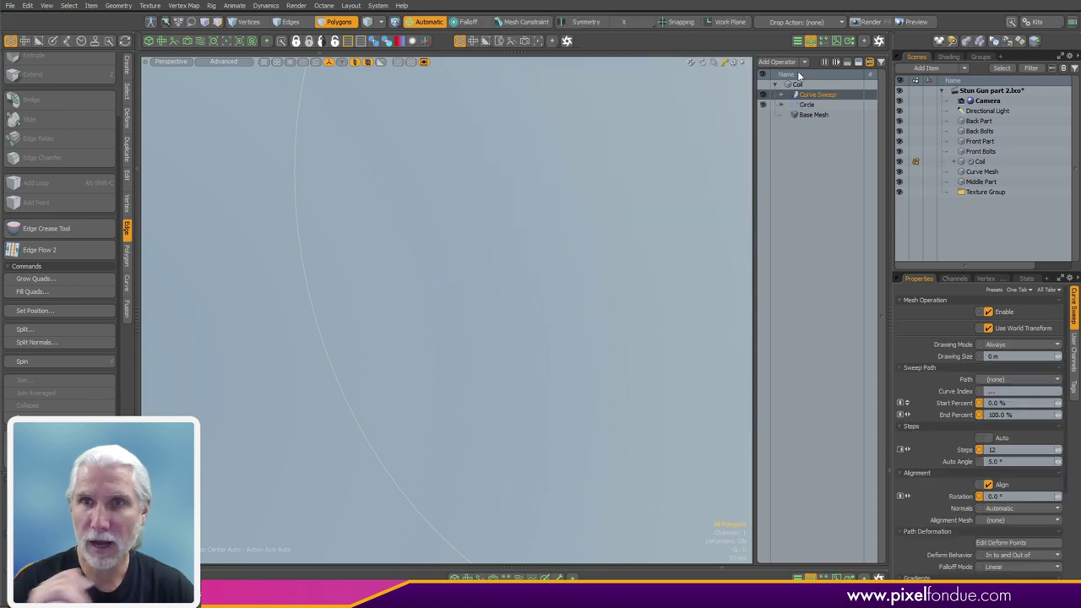
left_click_drag(597, 399, 451, 370, "alt")
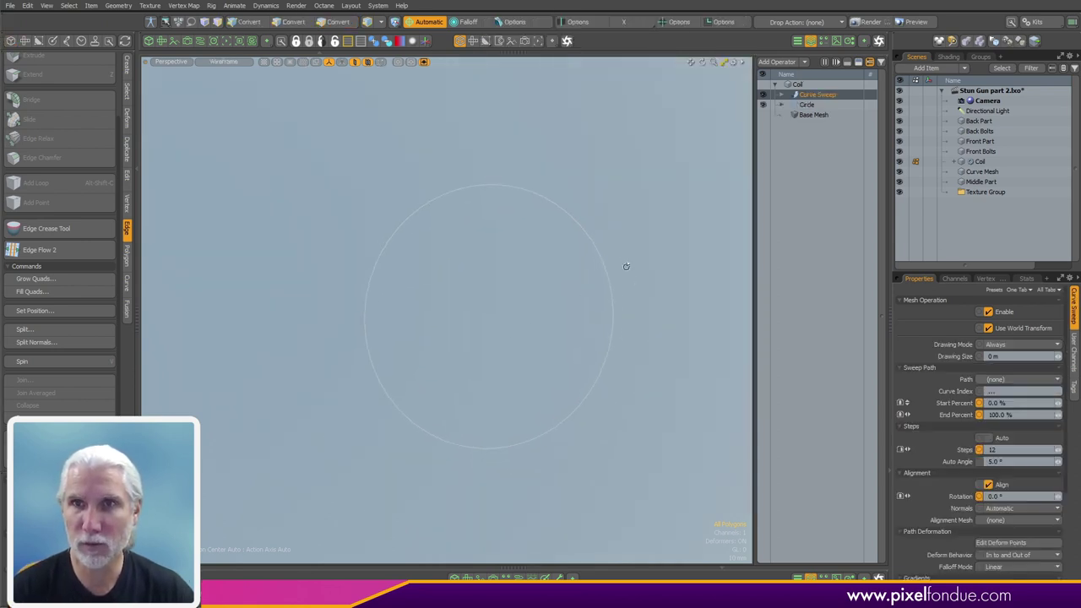
Set the Circle operation's radius to 1 mm
left_click(806, 105)
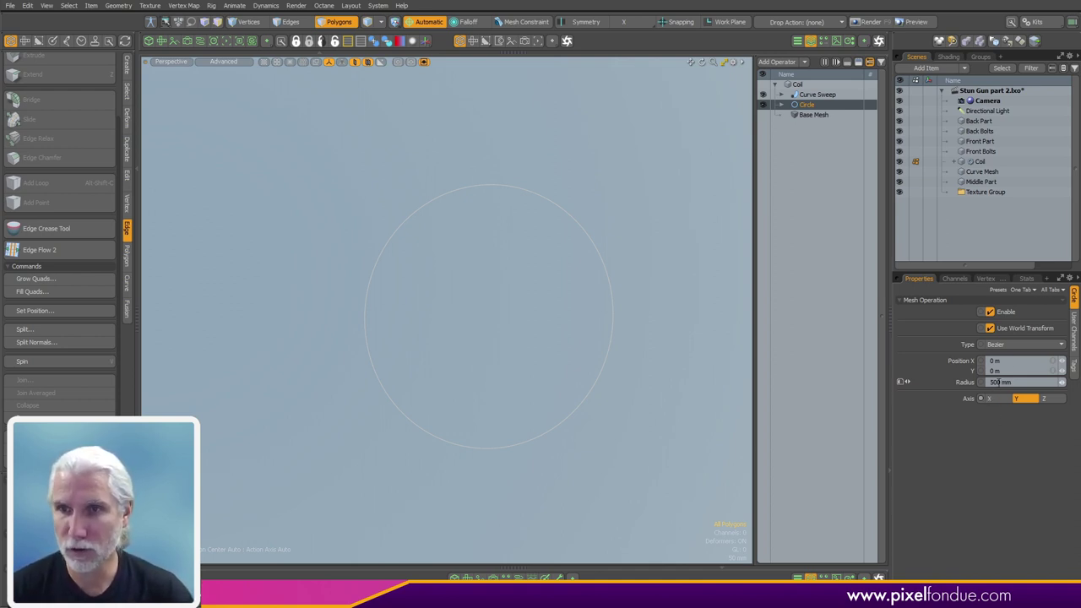
left_click(1009, 382)
type("1")
key("Return")
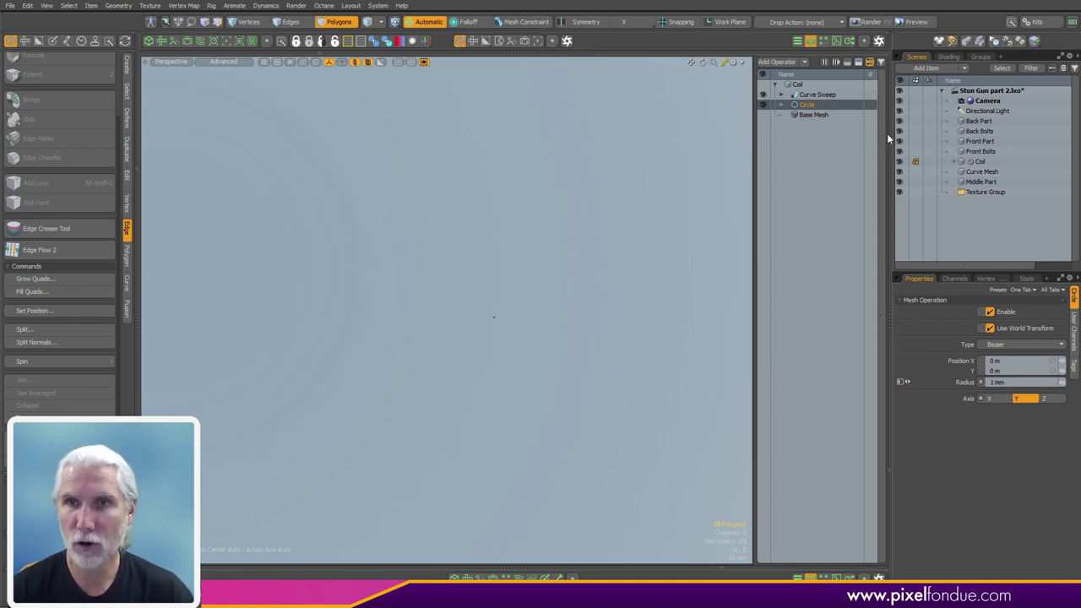
Use Curve Mesh as the path of the Curve Sweep operation
left_click(815, 95)
left_click(995, 379)
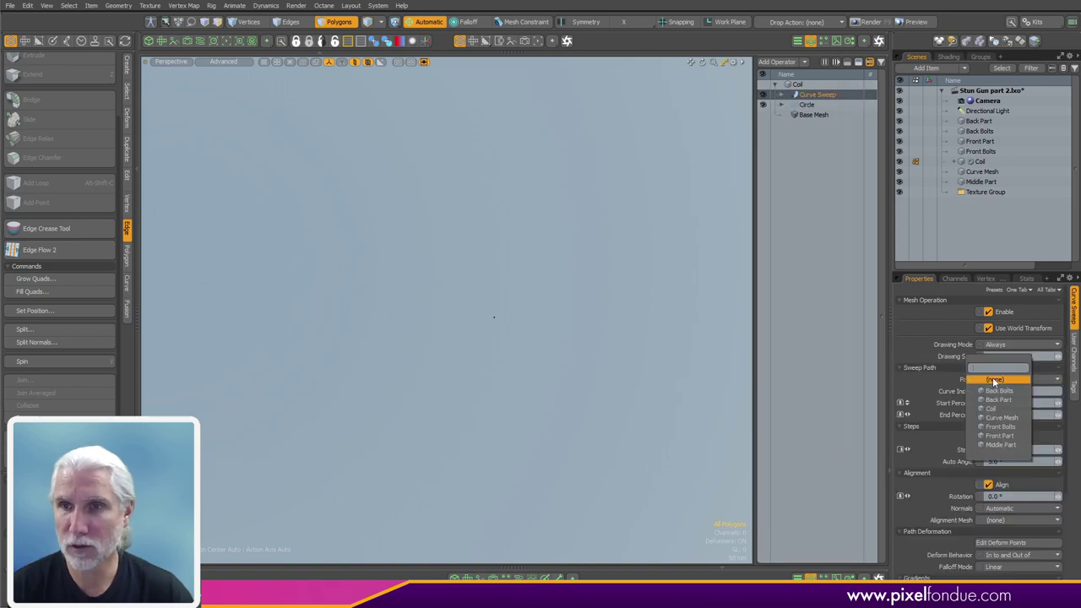
left_click(1010, 416)
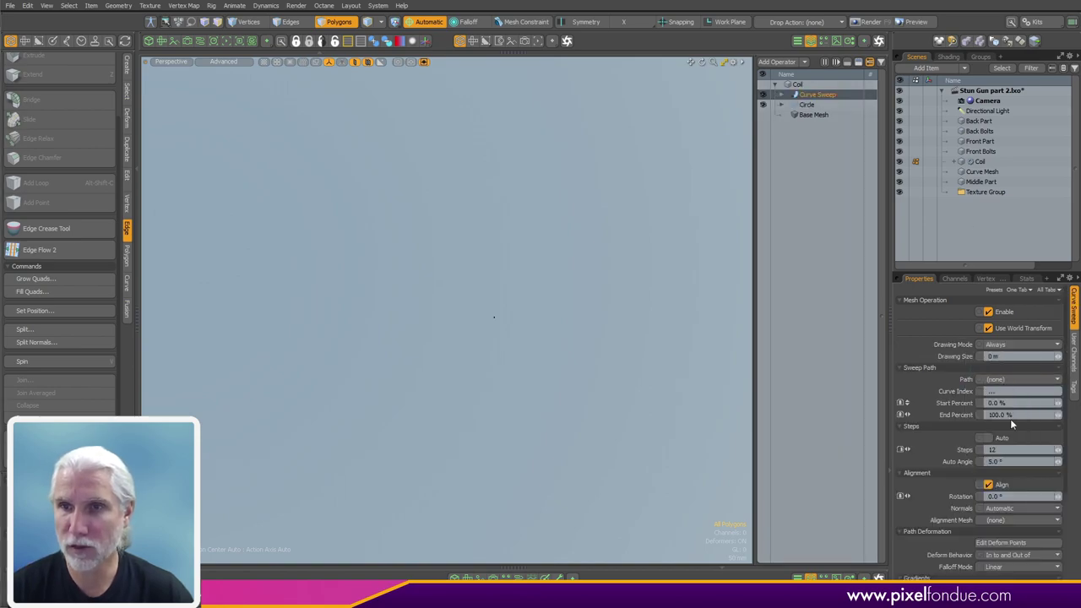
scroll(558, 318, "up", 6)
scroll(559, 317, "up", 2)
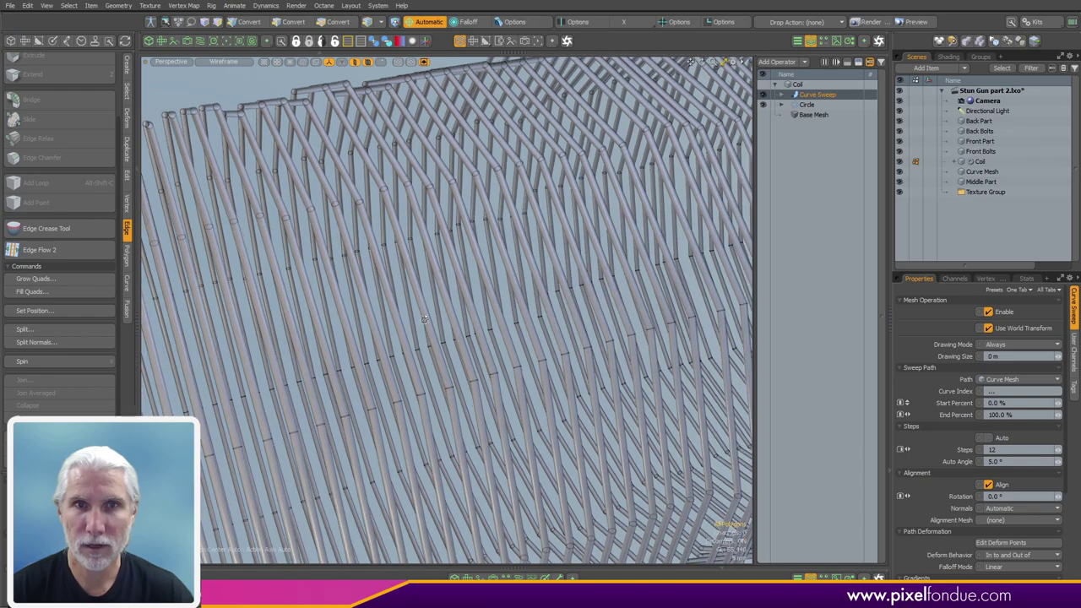
left_click_drag(591, 313, 450, 336, "alt")
scroll(423, 325, "down", 4)
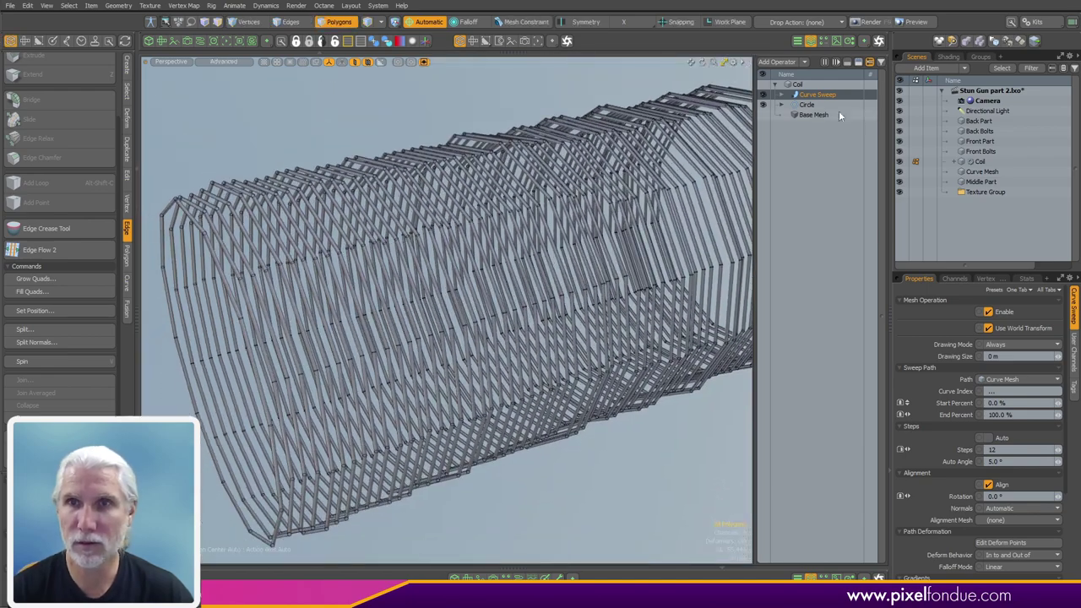
Increase the Circle operation's radius to 3.5 mm to thicken the swept coil wires
left_click(807, 104)
left_click(901, 382)
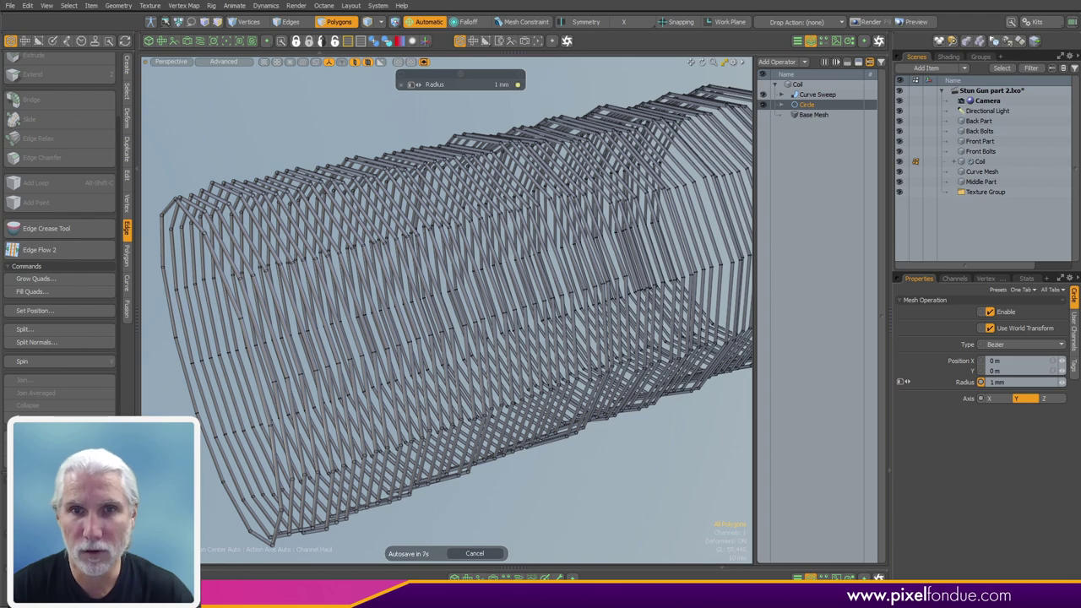
left_click_drag(447, 312, 524, 312)
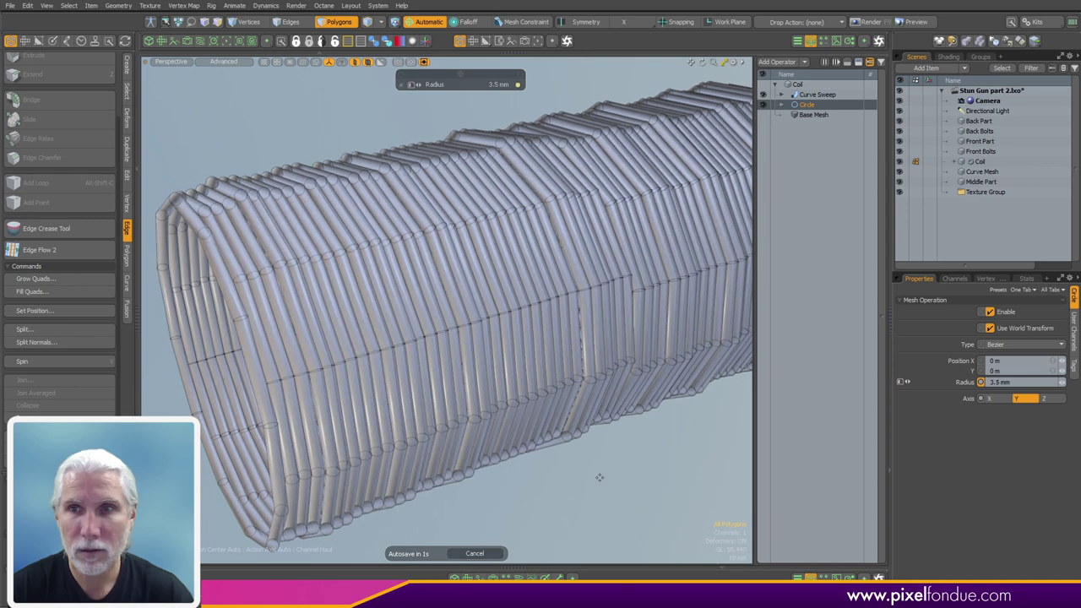
Set the Curve Sweep operation's steps to 64 to smooth the coil windings
left_click(831, 94)
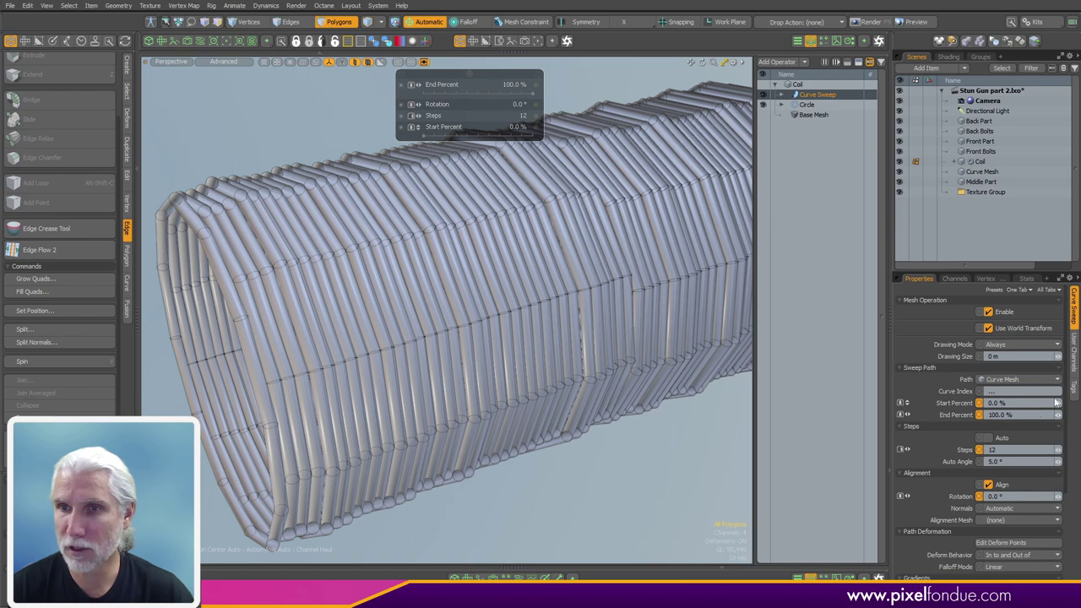
left_click_drag(1024, 271, 1025, 208)
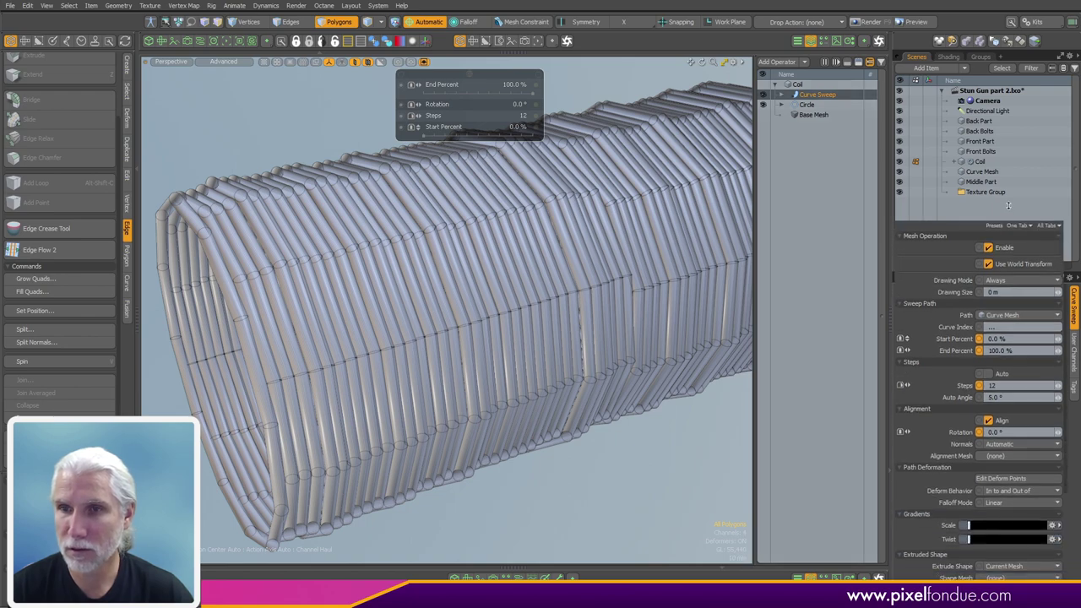
left_click_drag(549, 338, 505, 343, "alt")
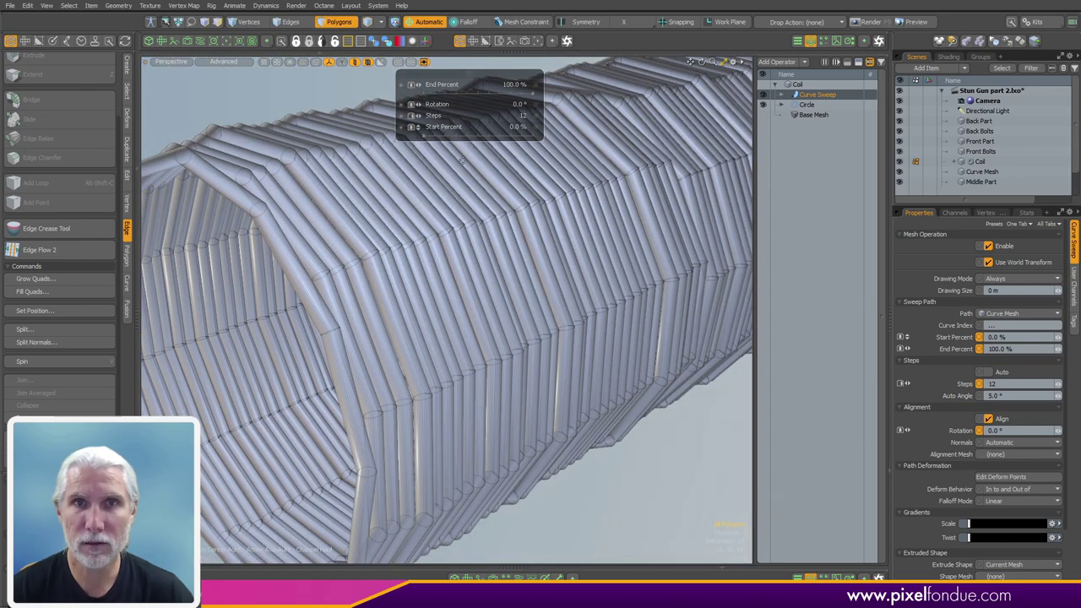
left_click_drag(375, 351, 672, 355)
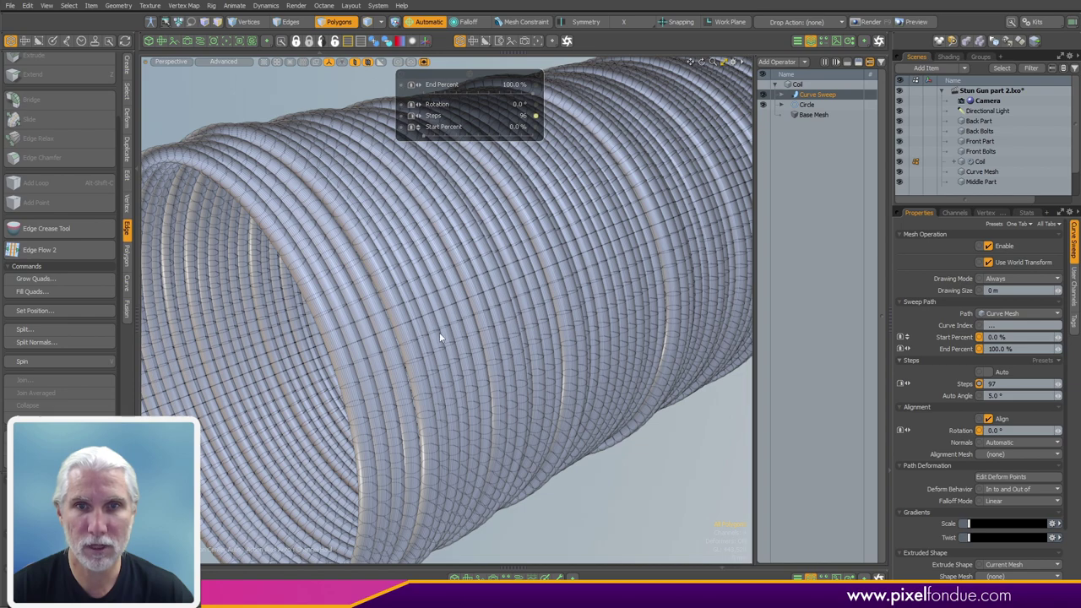
left_click_drag(443, 338, 485, 144, "alt")
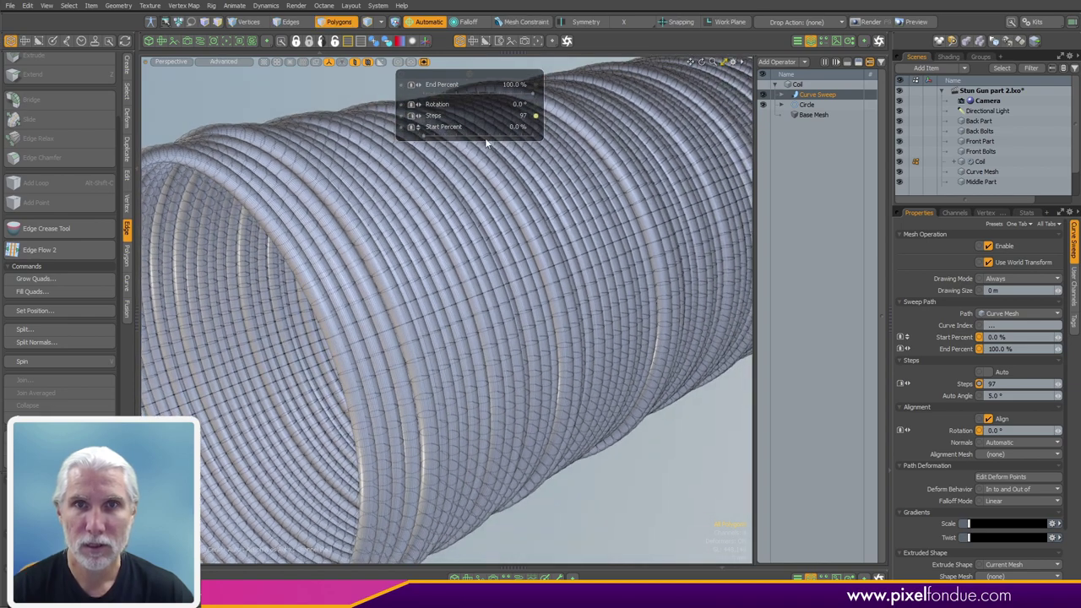
left_click(523, 117)
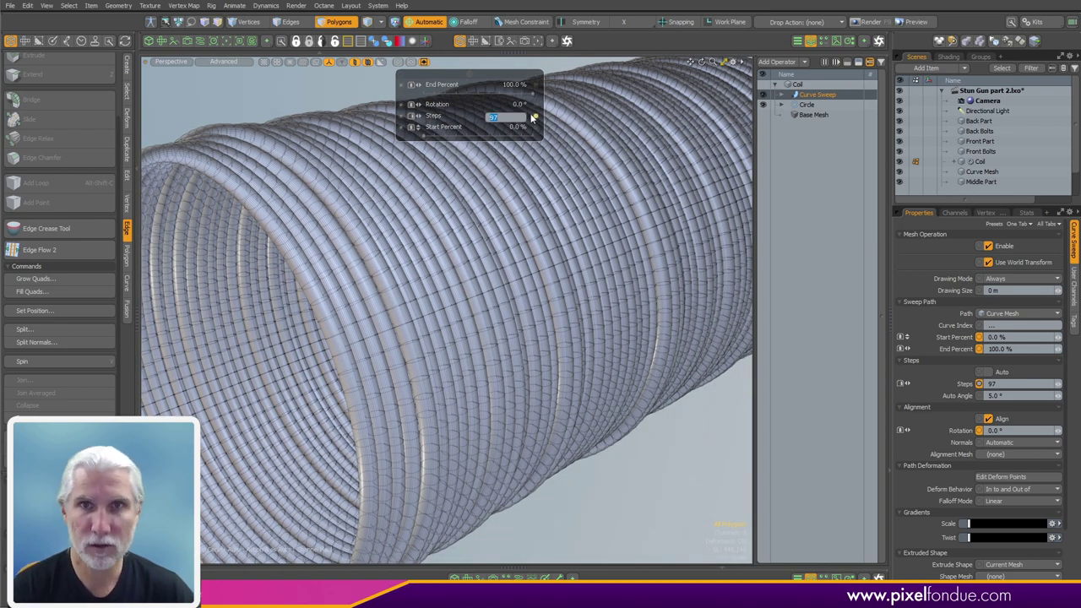
type("64")
key("Return")
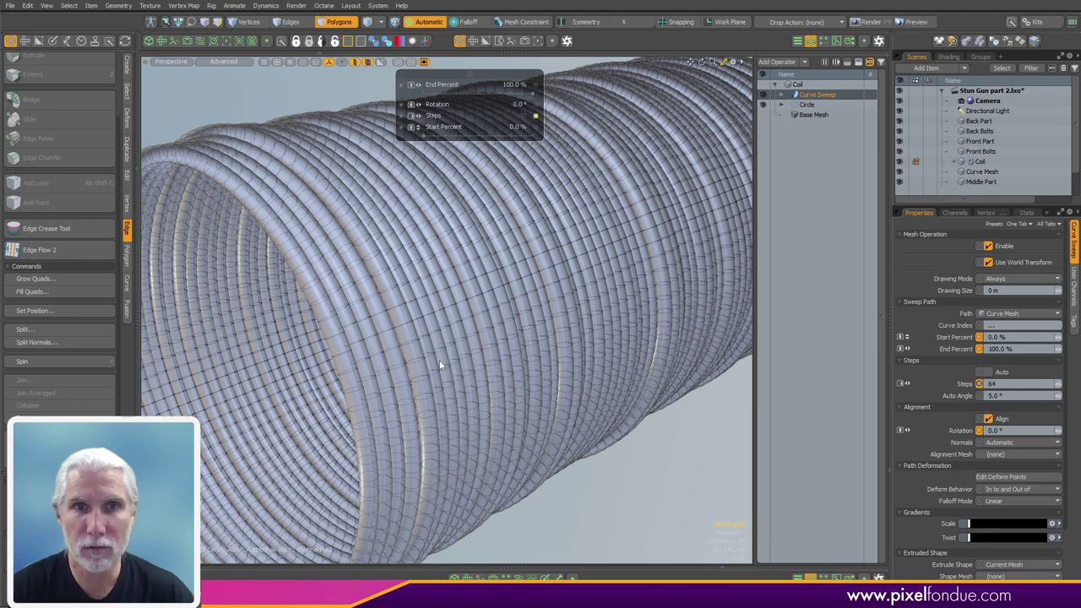
Examine the swept coil windings from several distances and review the remaining Curve Sweep settings
scroll(443, 362, "down", 3)
scroll(443, 364, "up", 1)
left_click_drag(440, 365, 778, 299, "alt")
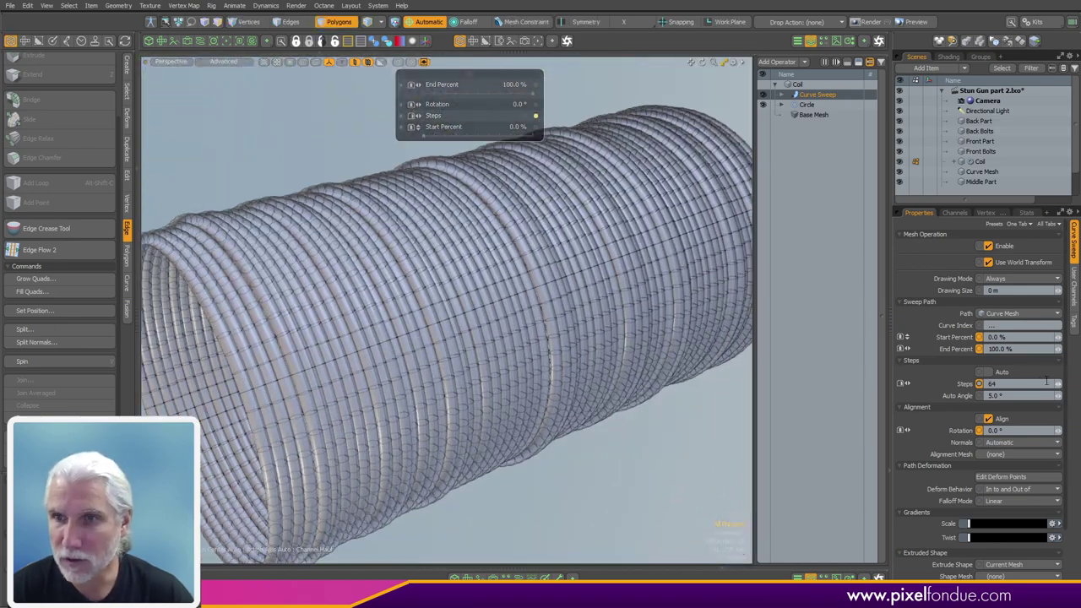
scroll(1066, 386, "down", 3)
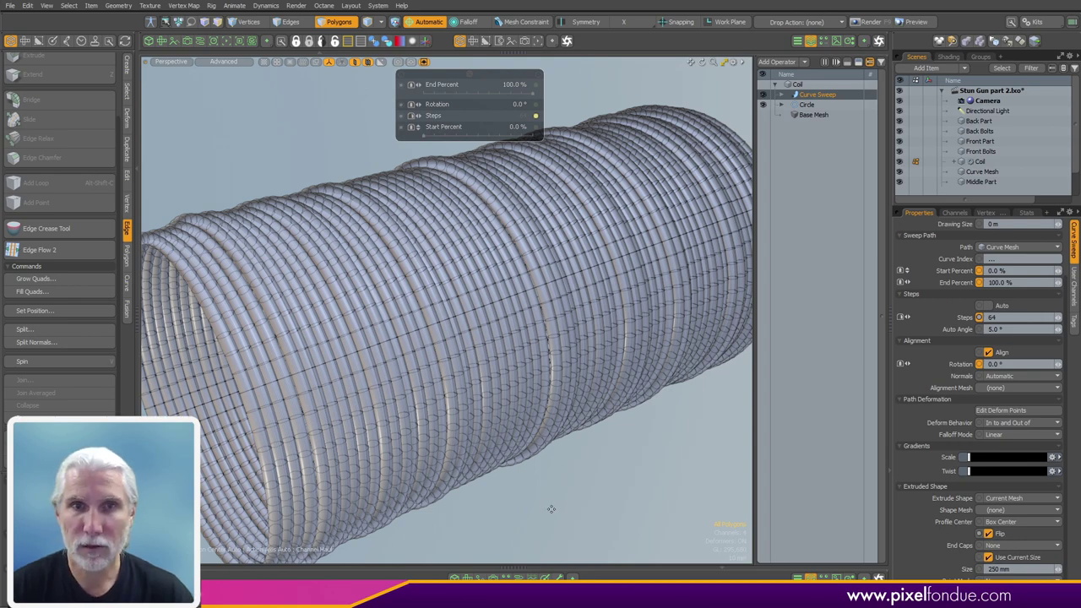
left_click_drag(550, 510, 427, 470, "alt")
key("space")
scroll(355, 321, "up", 5)
left_click_drag(354, 316, 700, 383, "alt")
scroll(700, 383, "down", 5)
left_click_drag(700, 338, 700, 297, "alt")
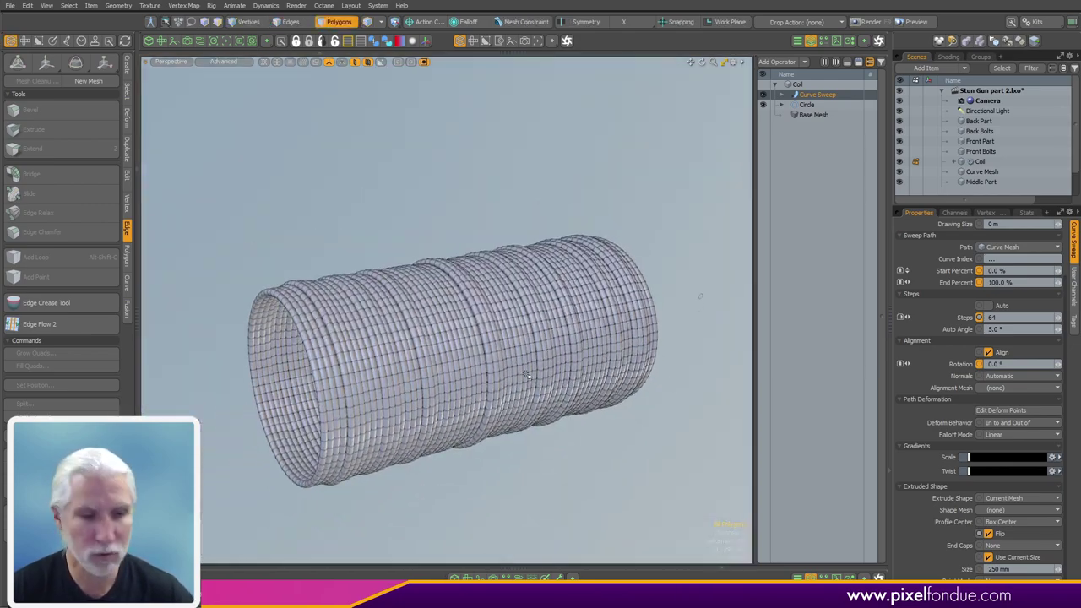
Freeze the Coil's Curve Sweep operation to turn the windings into regular mesh geometry
key("m")
left_click(648, 295)
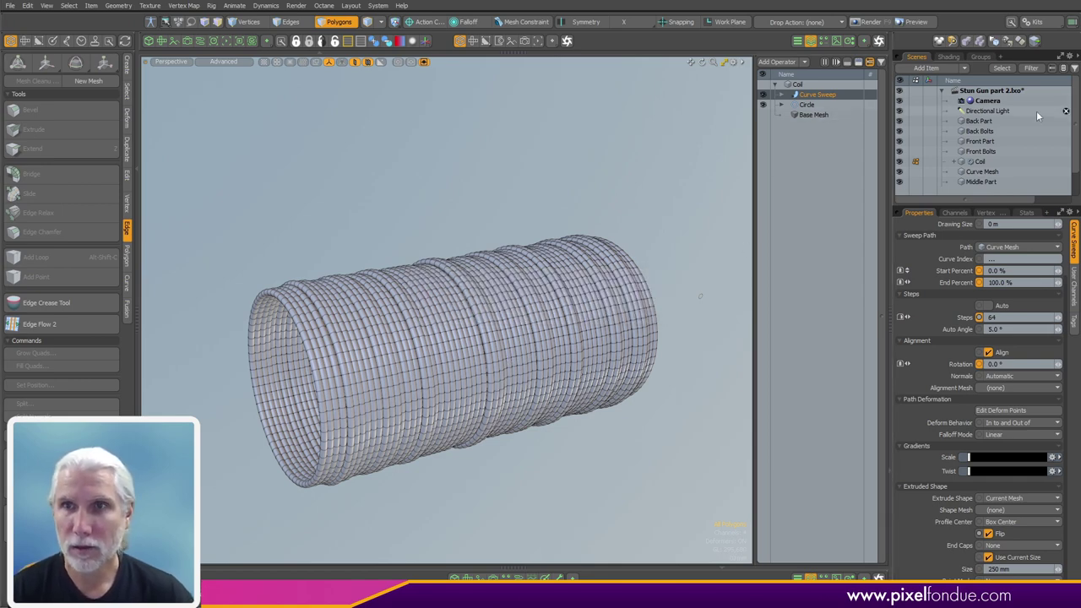
left_click(798, 85)
mouse_move(565, 245)
left_mouse_down("alt")
mouse_move(498, 251)
mouse_move(569, 248)
left_mouse_up("alt")
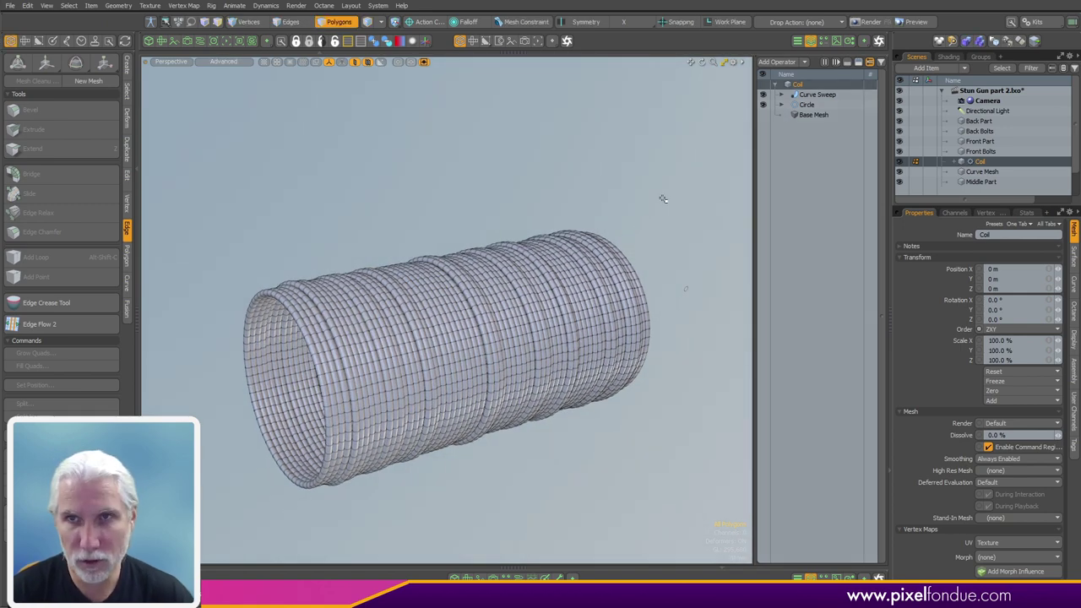
left_click(815, 96)
right_click(816, 96)
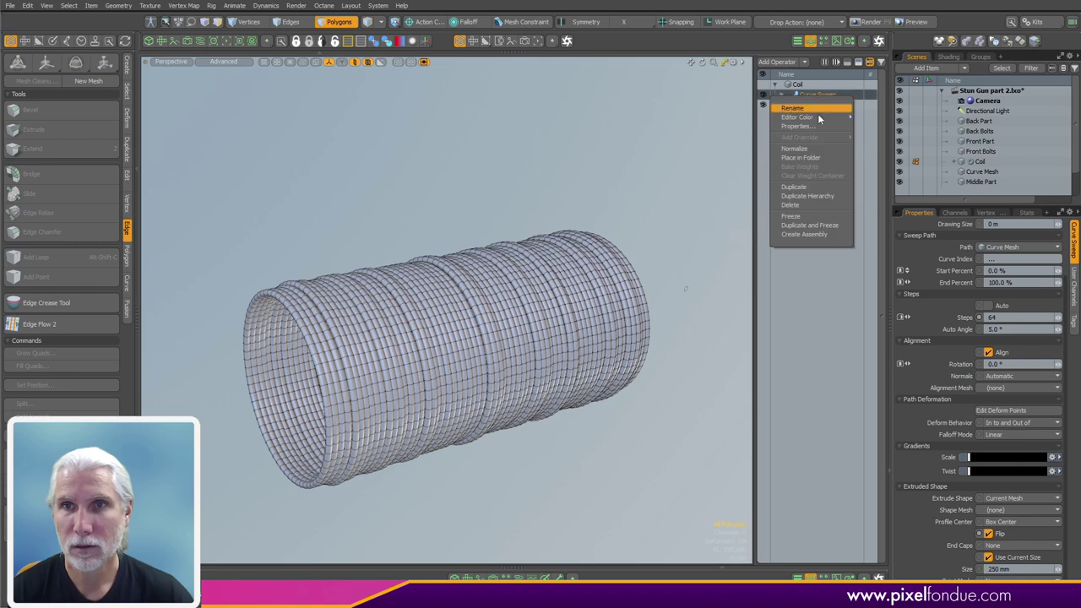
left_click(797, 218)
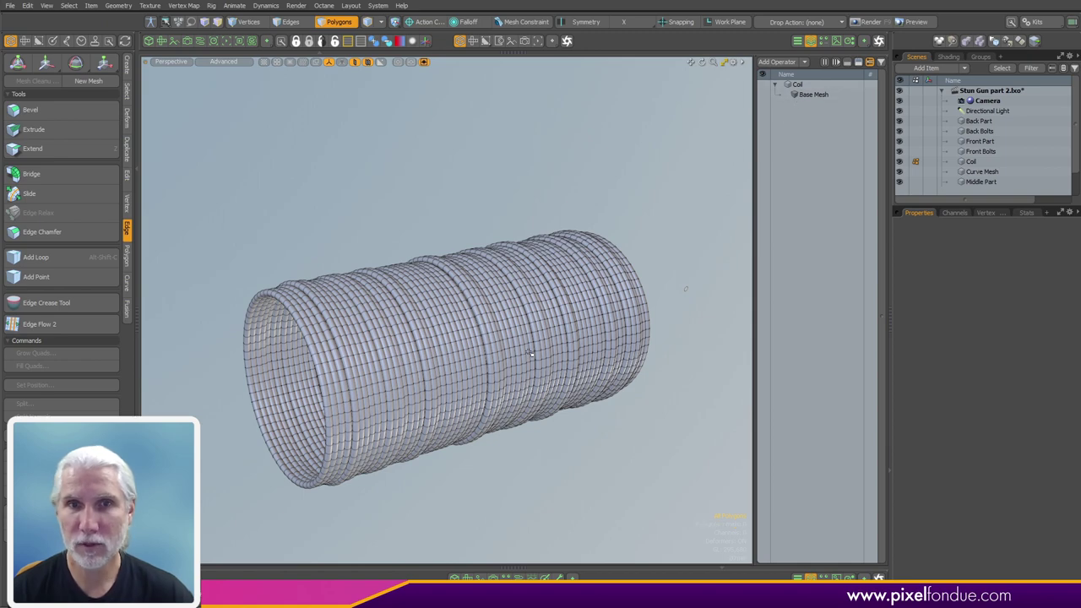
Assign the Copper material to the frozen coil mesh
key("m")
left_click(604, 260)
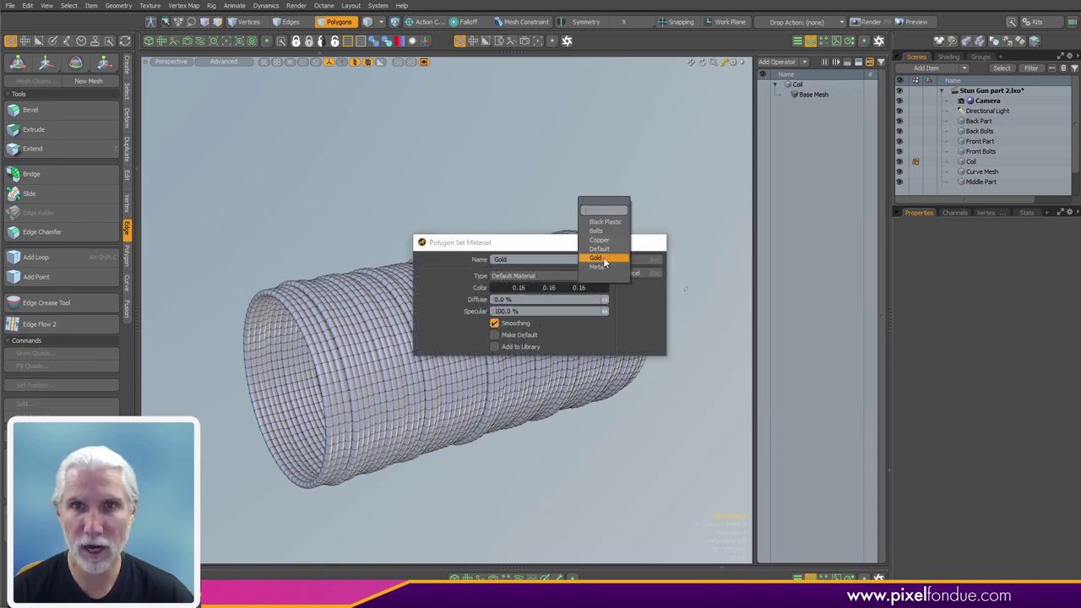
left_click(608, 250)
key("Return")
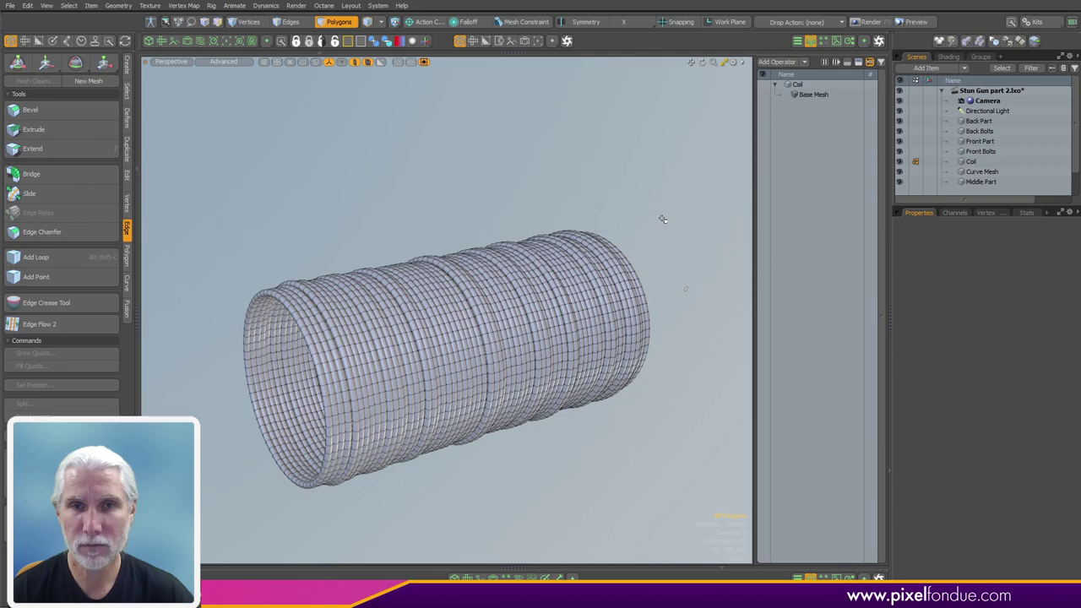
key("ctrl+z")
Delete the solid copper cylinder beneath the windings from the Middle Part mesh
left_click_drag(649, 226, 583, 310, "alt")
left_click_drag(640, 273, 507, 281, "alt+shift")
left_click_drag(507, 281, 582, 270, "ctrl+alt")
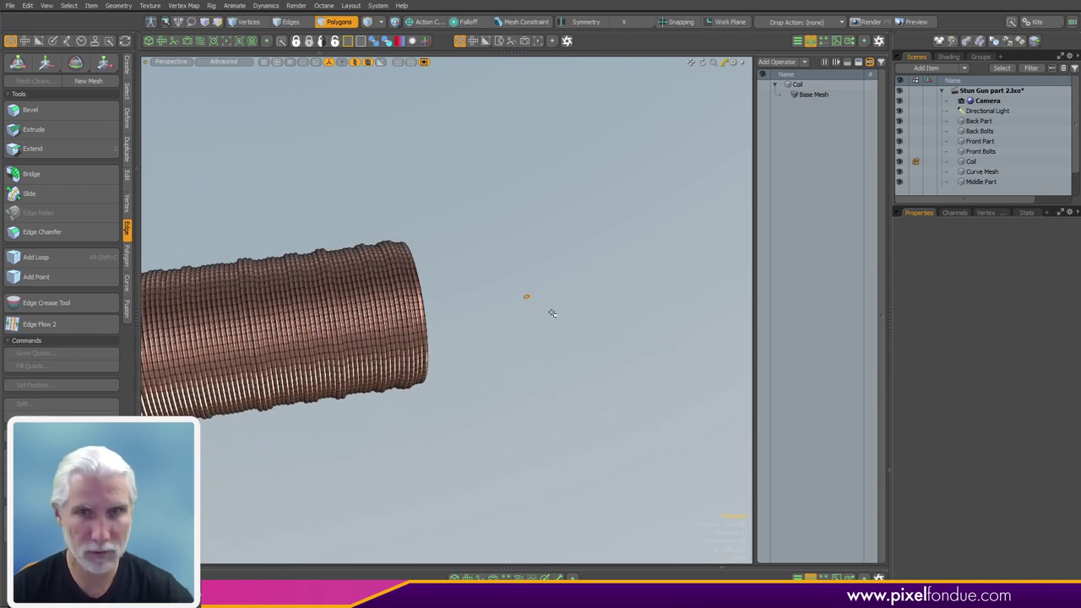
left_click_drag(575, 302, 456, 304, "ctrl+alt")
left_click_drag(456, 304, 593, 261, "alt+shift")
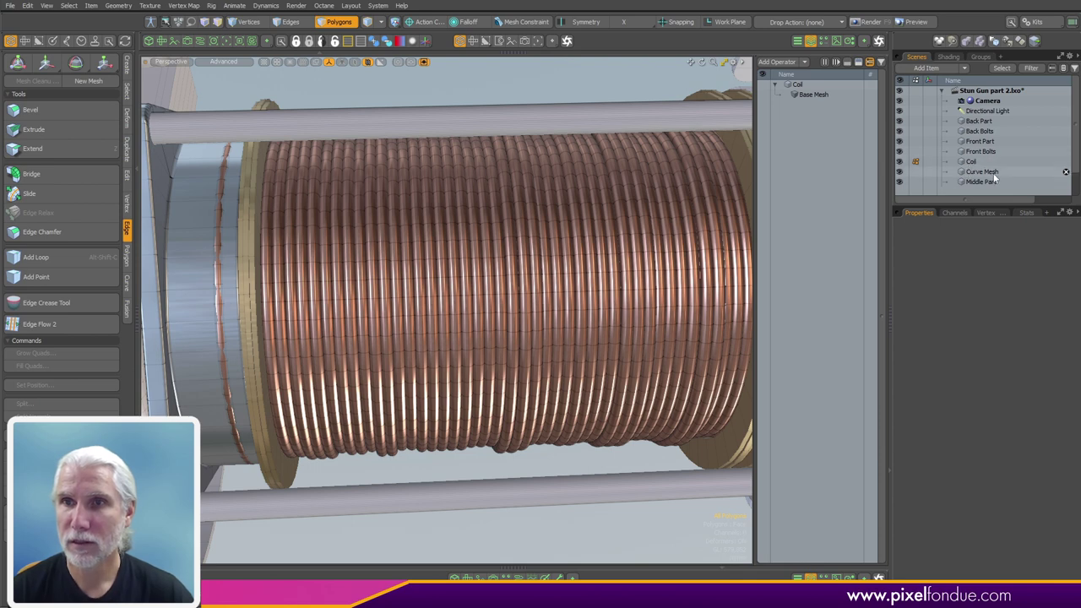
left_click(986, 173)
left_click(982, 182)
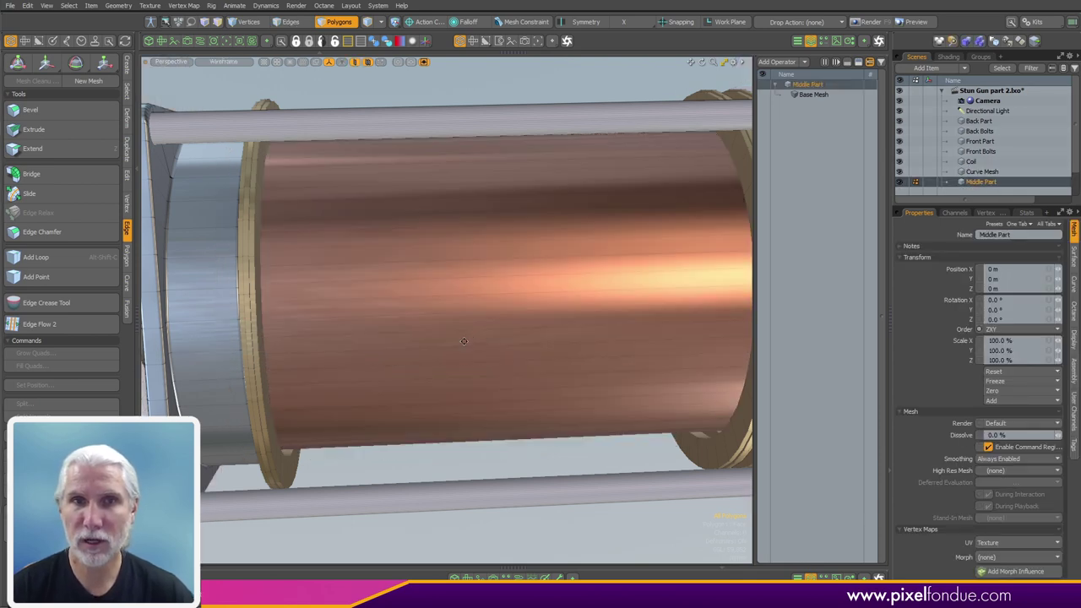
double_click(458, 342)
key("Delete")
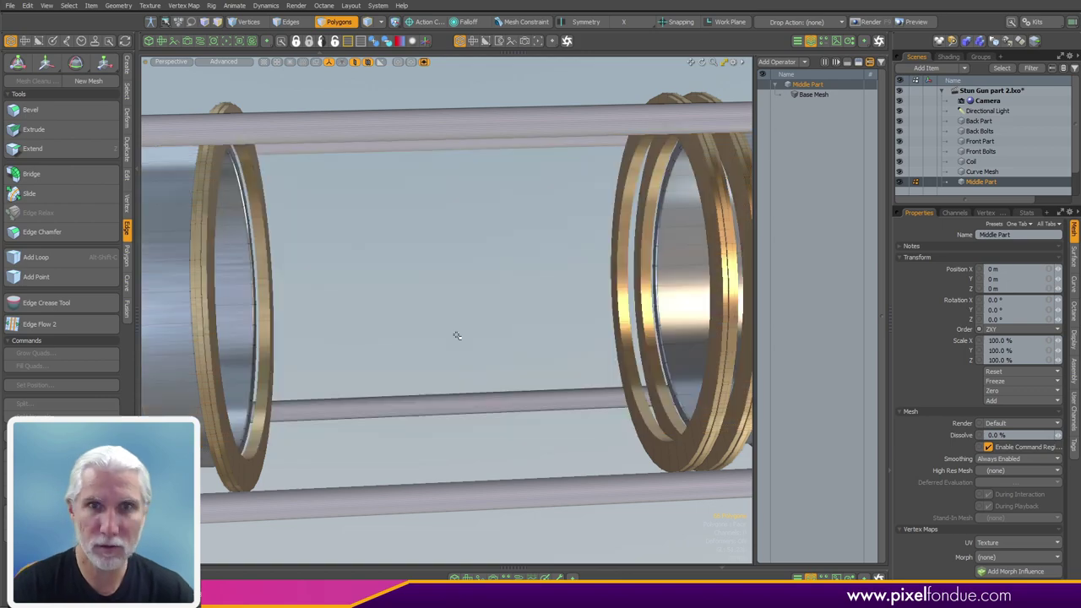
Select the Coil windings overlapping the metal cylinder beyond the single gold flange and scale them down inside it
left_click(975, 163)
scroll(552, 309, "down", 4)
key("ctrl+3")
left_click(432, 318)
left_click_drag(345, 317, 420, 316, "alt+shift")
left_click_drag(421, 317, 442, 317, "ctrl+alt")
double_click(387, 336)
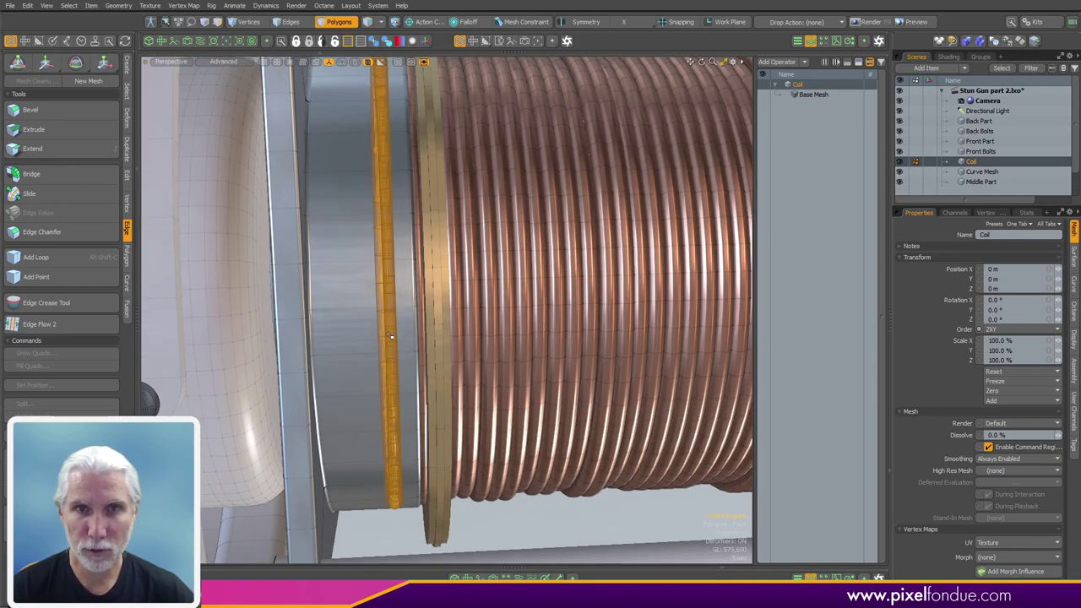
scroll(404, 338, "up", 2)
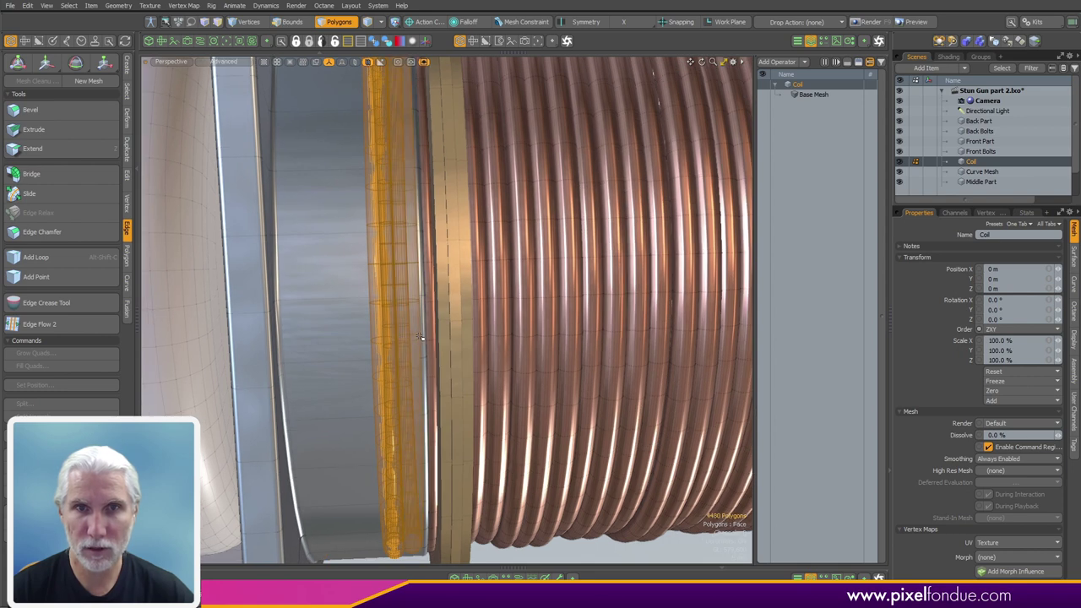
double_click(421, 338, "shift")
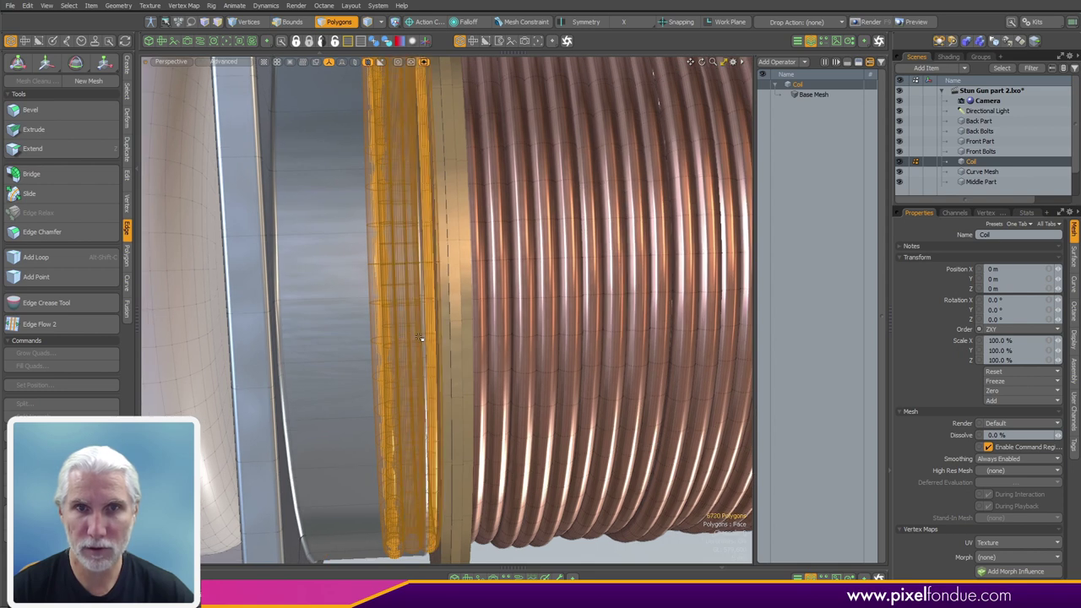
double_click(367, 356, "shift")
double_click(353, 359, "shift")
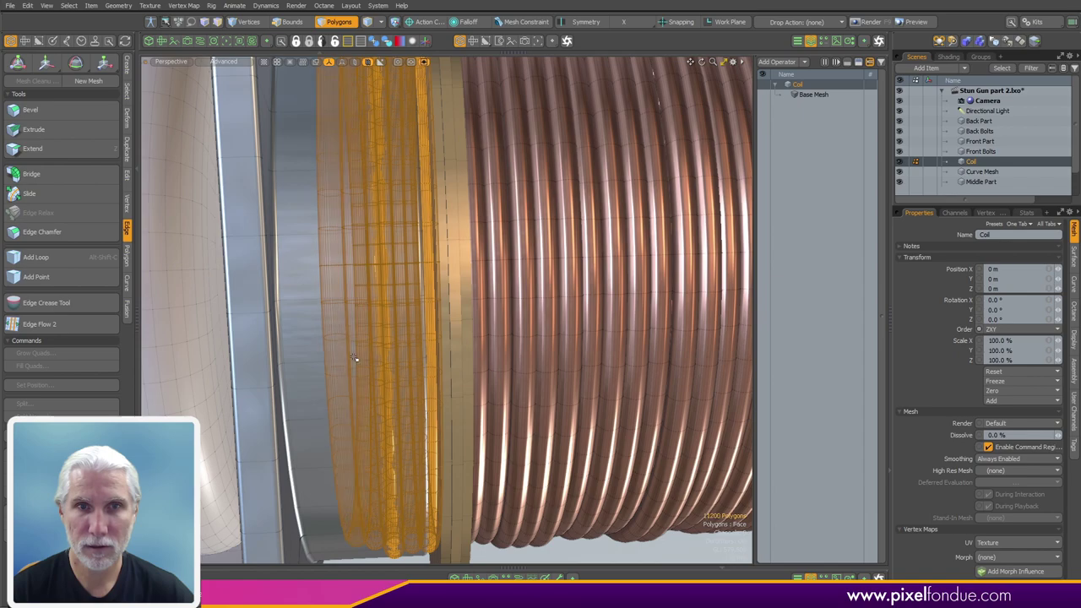
double_click(297, 367, "shift")
scroll(300, 369, "down", 3)
mouse_move(300, 368)
left_mouse_down("alt")
mouse_move(205, 369)
mouse_move(341, 319)
mouse_move(293, 372)
left_mouse_up("alt")
key("r")
left_click_drag(421, 336, 487, 314, "alt")
key("space")
Select the windings overlapping the metal cylinder beyond the paired gold flanges and scale them down inside it
double_click(490, 317)
double_click(507, 317, "shift")
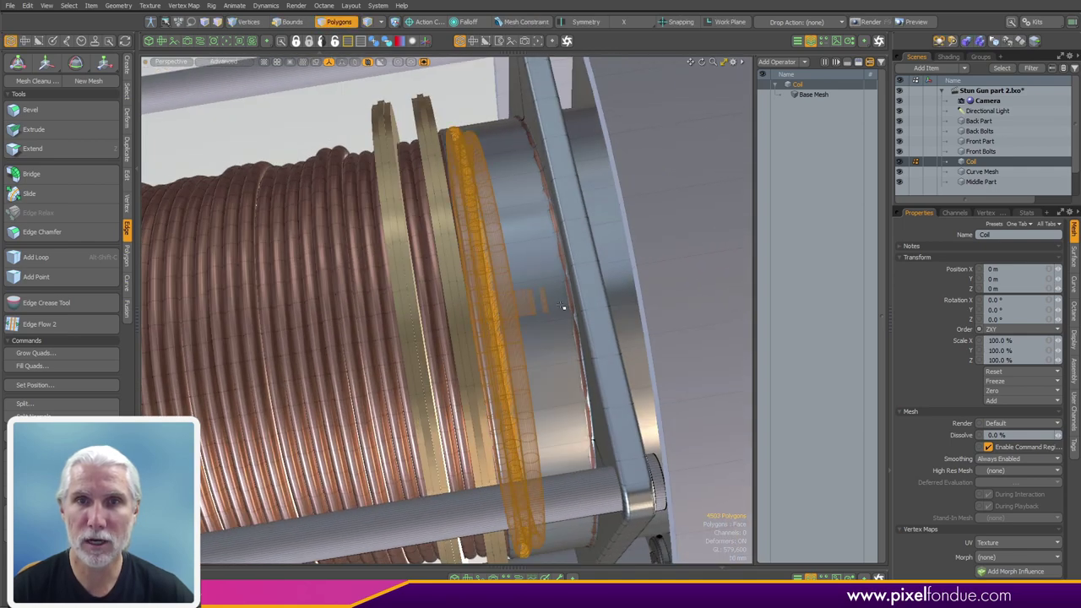
left_click_drag(605, 294, 512, 337, "alt")
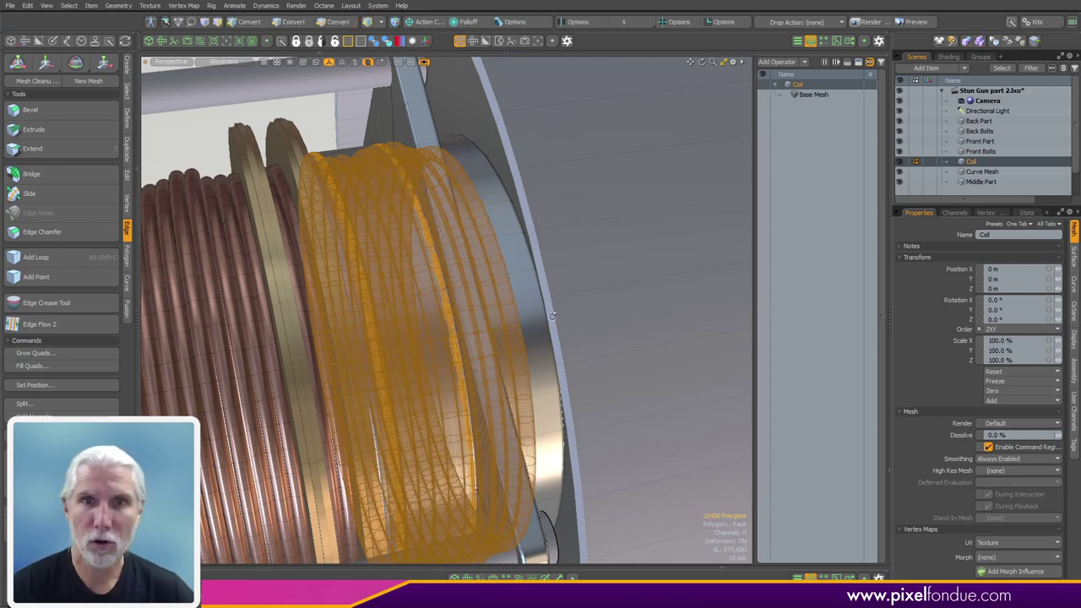
left_click_drag(473, 380, 507, 348, "alt")
left_click_drag(378, 380, 380, 380)
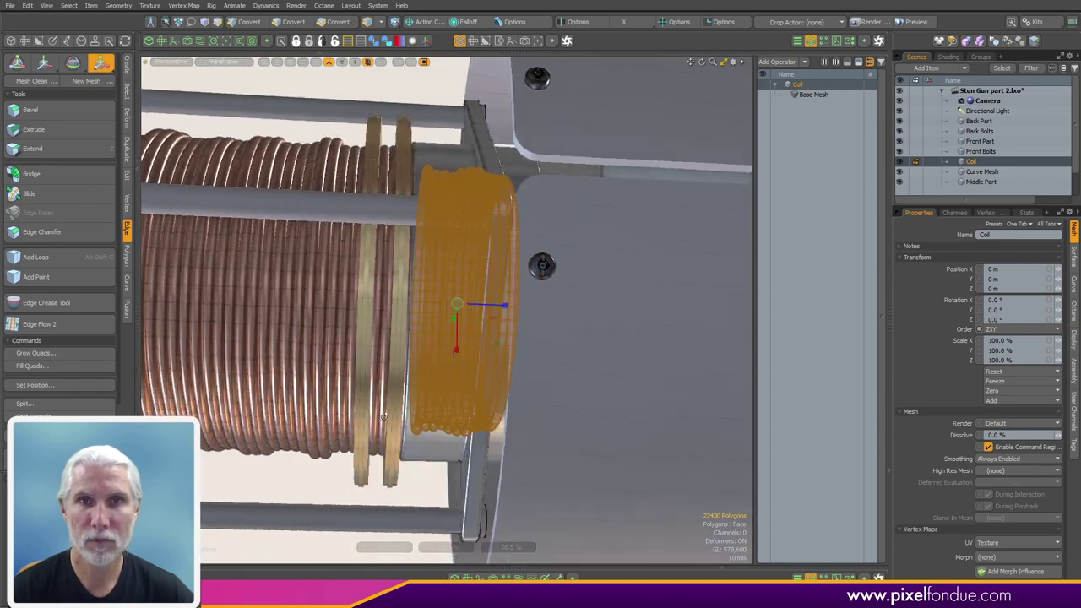
key("Delete")
Select the four long support rods in the Middle Part and assign them the Metal material
left_click_drag(322, 489, 536, 355, "ctrl+alt")
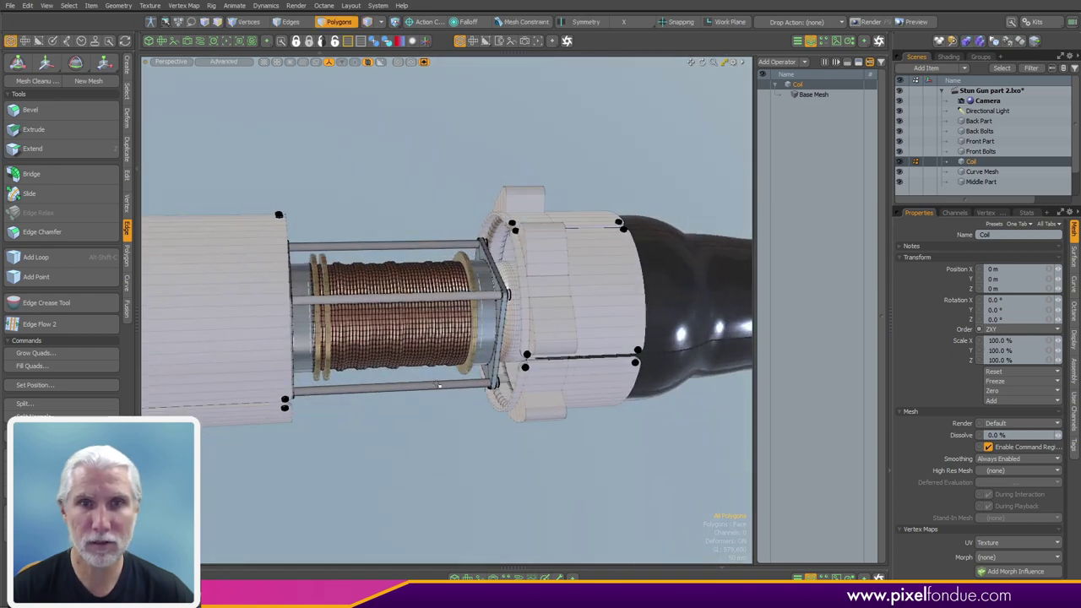
left_click(440, 389, "ctrl")
key("3")
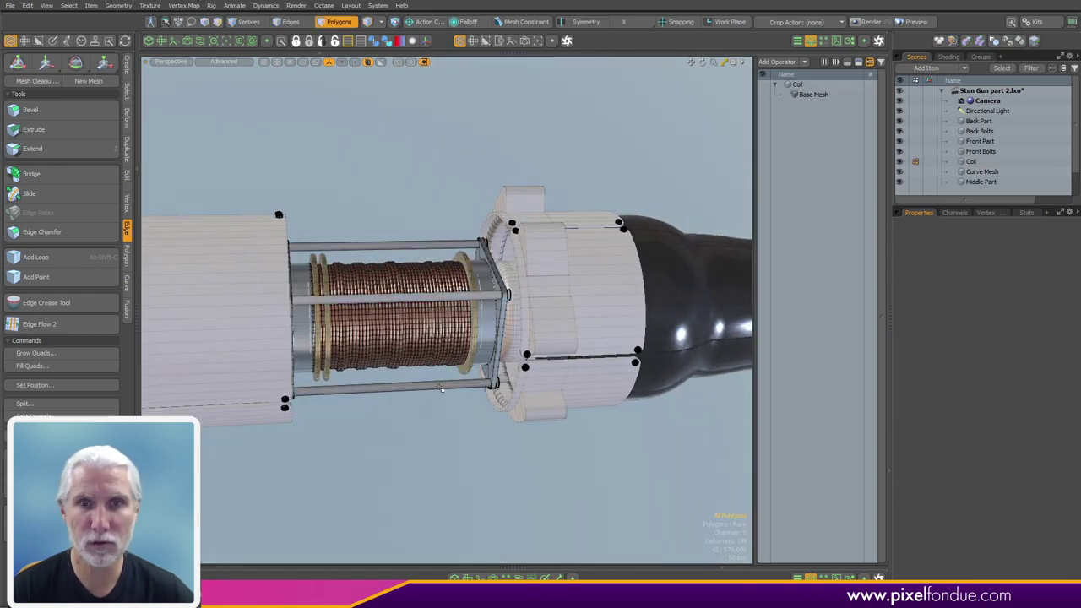
left_click(432, 394)
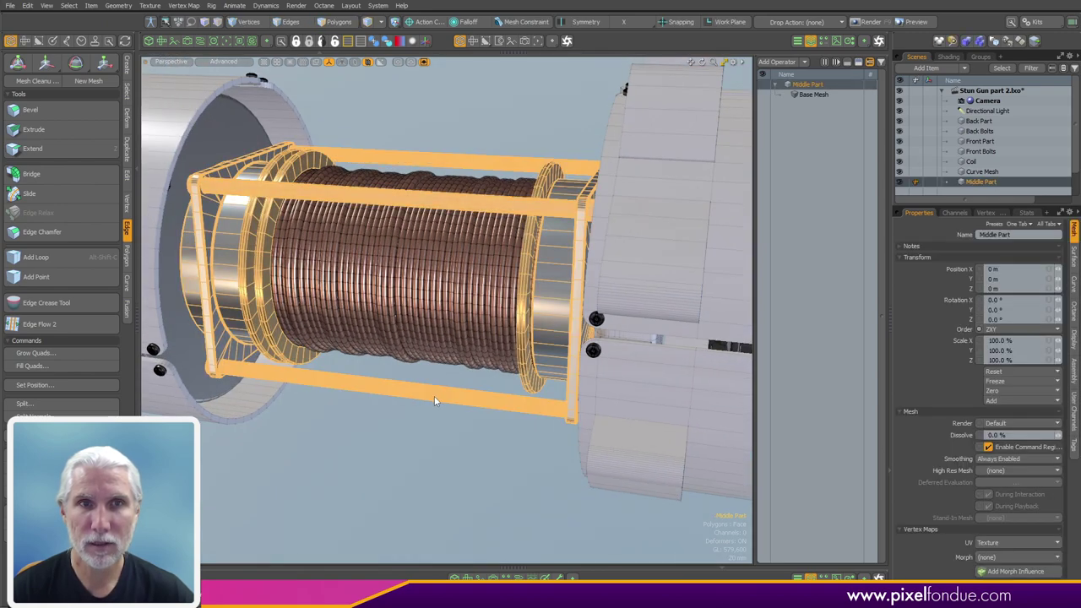
key("3")
double_click(435, 395)
left_click_drag(416, 395, 528, 431, "alt")
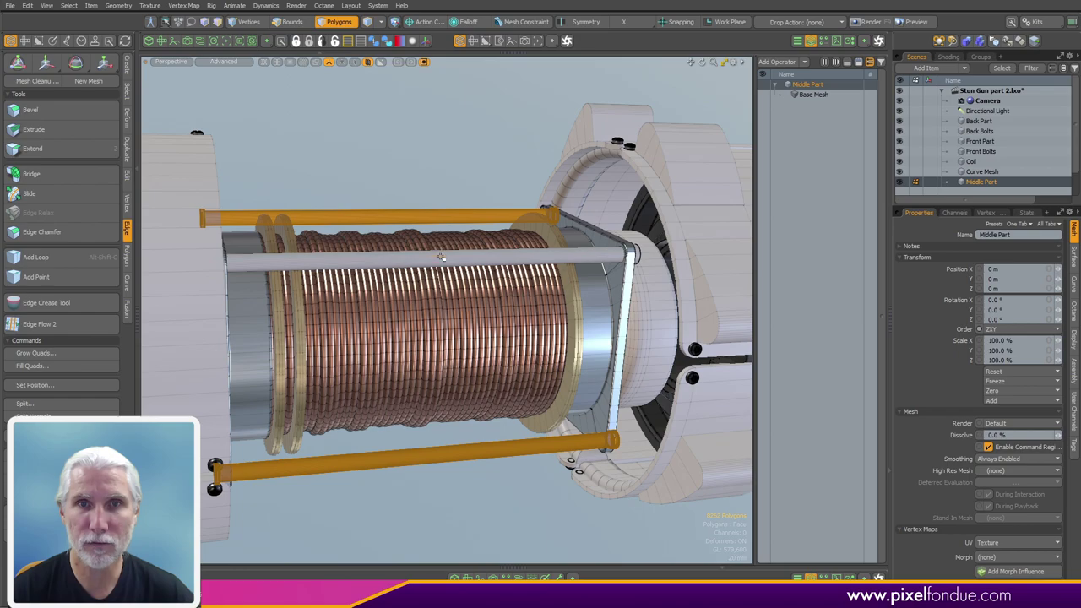
left_click_drag(410, 262, 457, 473, "alt")
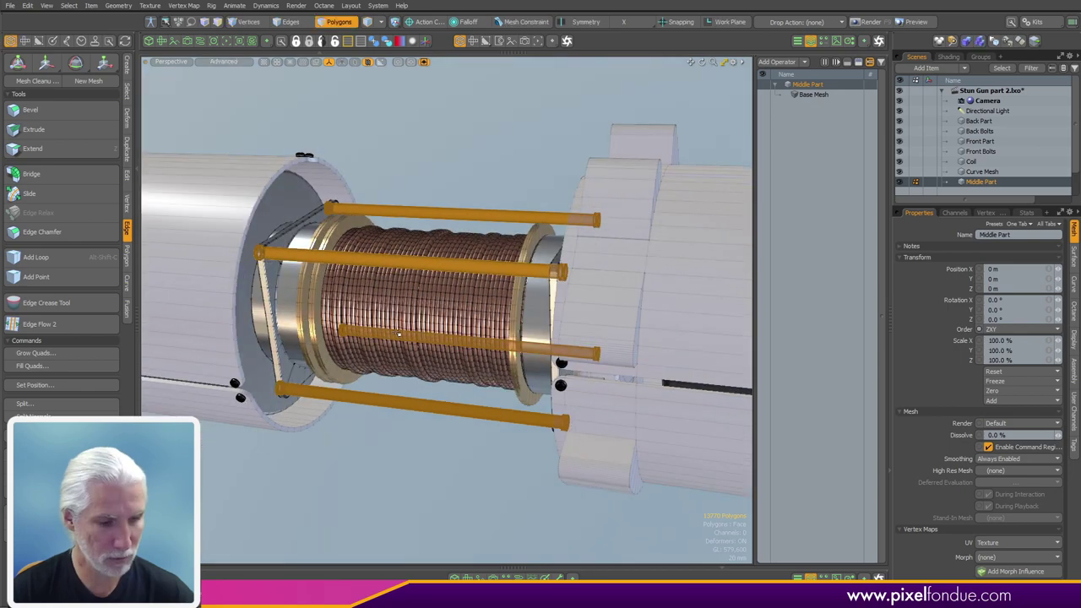
key("m")
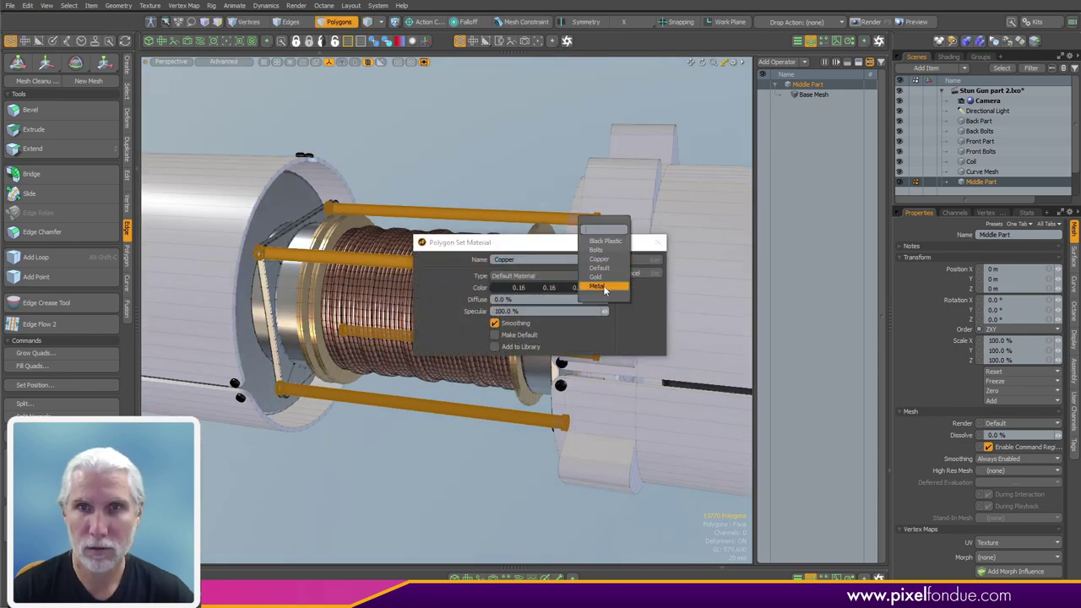
key("Return")
Examine the copper coil, gold flanges and metal rods of the middle section up close
left_click(408, 463)
left_click_drag(345, 435, 474, 358, "alt")
scroll(483, 363, "down", 2)
scroll(512, 363, "up", 5)
scroll(574, 351, "up", 5)
scroll(474, 358, "down", 4)
left_click_drag(482, 311, 429, 322, "alt")
scroll(509, 264, "up", 6)
scroll(532, 314, "up", 3)
left_click_drag(532, 314, 554, 348, "alt")
scroll(550, 350, "down", 6)
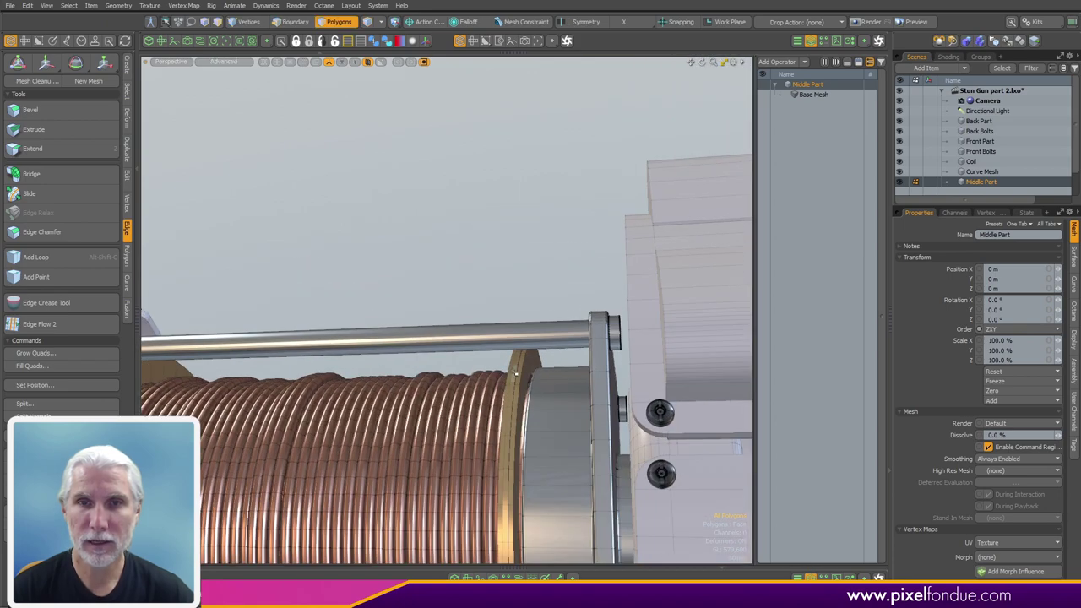
Isolate the Middle Part and select the end faces of its four support rods on the Front Part side
key("5")
key("ctrl+3")
left_click(412, 461)
left_click_drag(414, 456, 475, 357, "alt")
scroll(460, 315, "up", 3)
key("3")
left_click(466, 309)
left_click_drag(591, 507, 325, 326, "alt+shift")
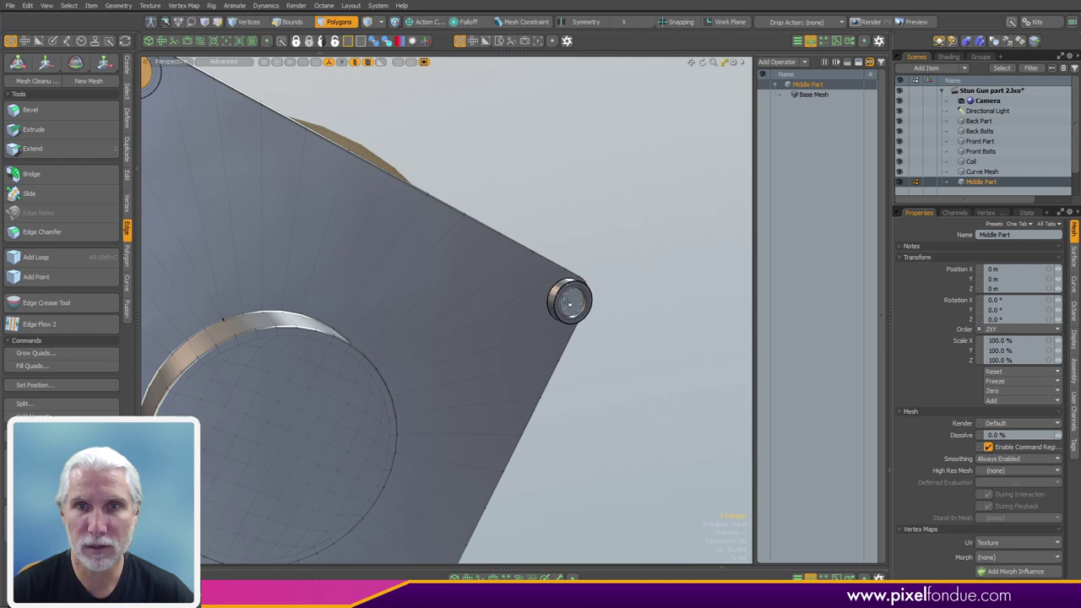
left_click_drag(569, 304, 393, 343, "alt")
left_click_drag(501, 386, 354, 320, "alt+shift")
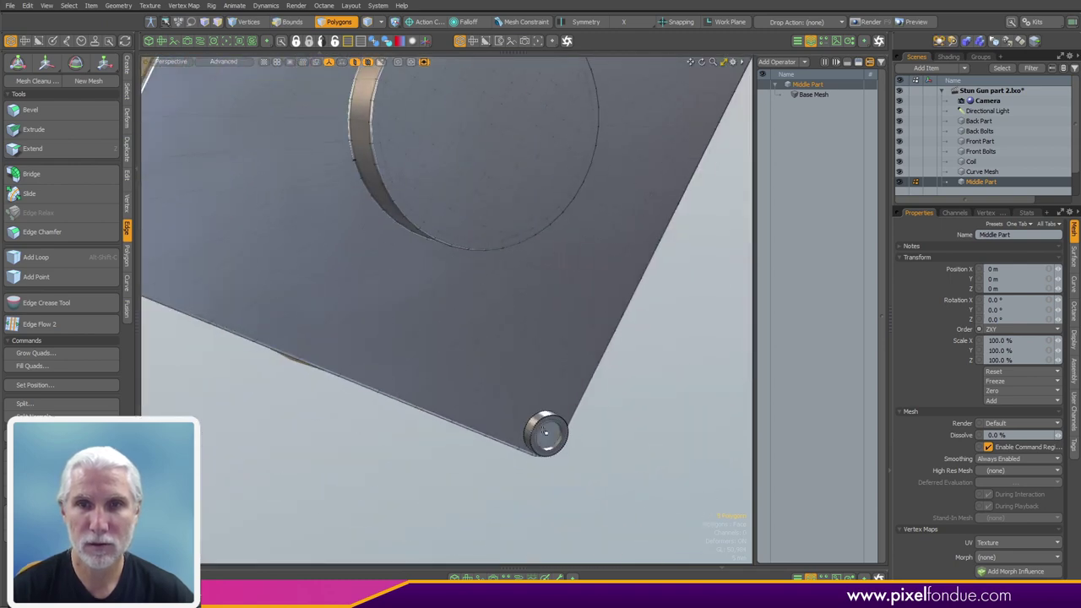
left_click(548, 434, "shift")
scroll(541, 429, "down", 4)
left_click_drag(492, 403, 449, 404, "alt")
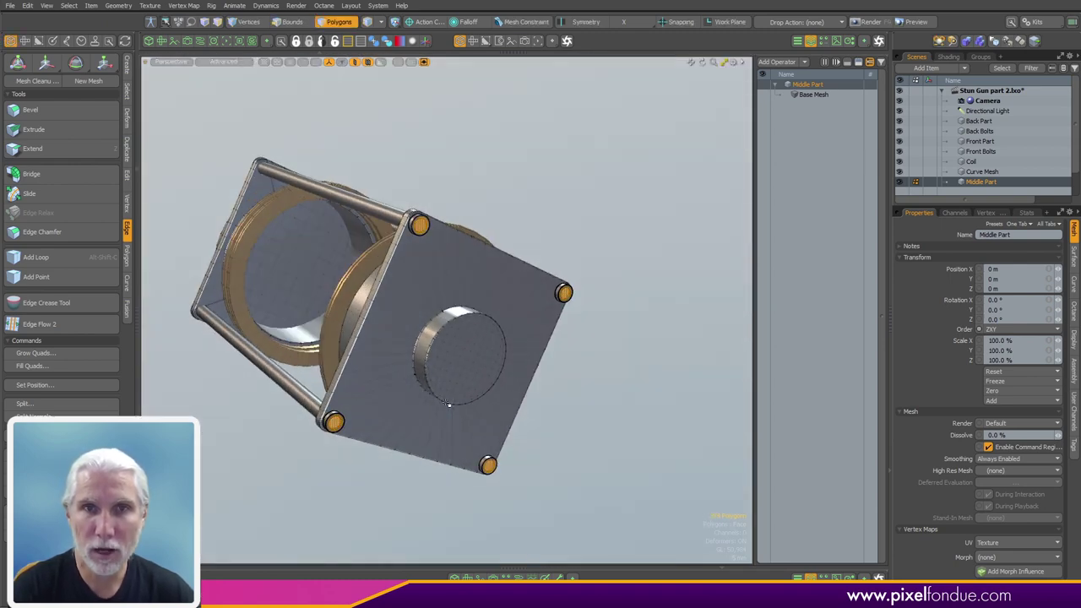
Expand the selection from the end faces to the complete heads of the four support rods
left_click_drag(332, 396, 555, 358, "alt")
scroll(555, 357, "up", 5)
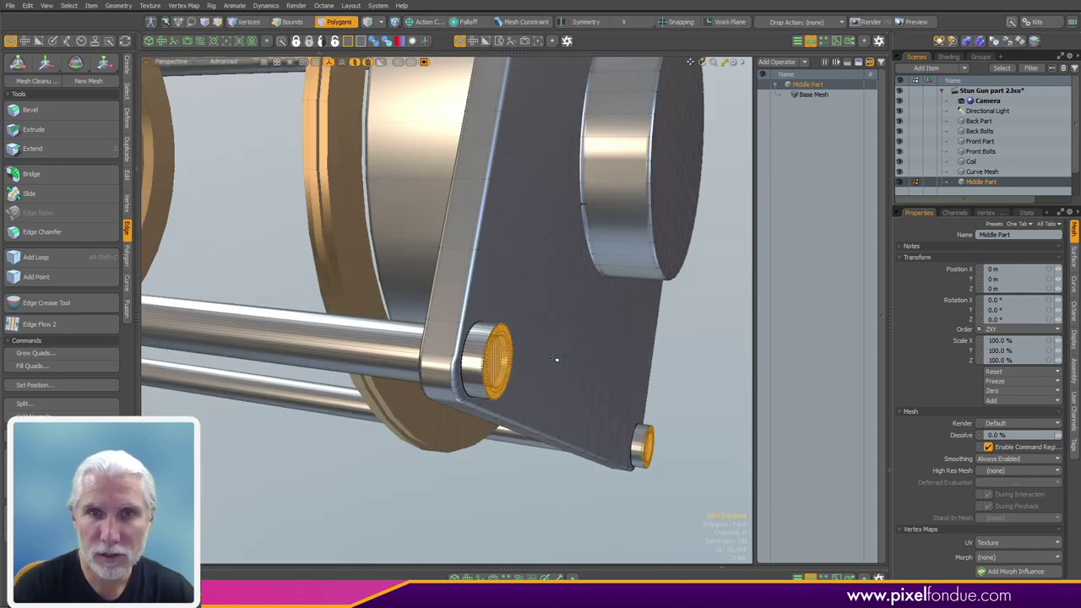
scroll(553, 358, "up", 3)
left_click_drag(554, 357, 578, 221, "alt")
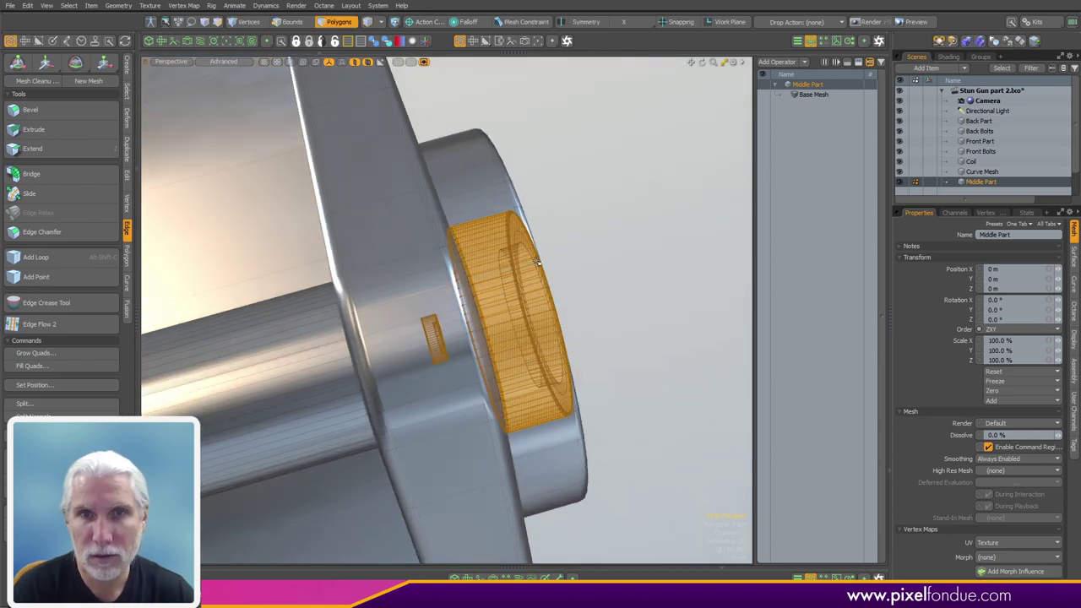
key("]")
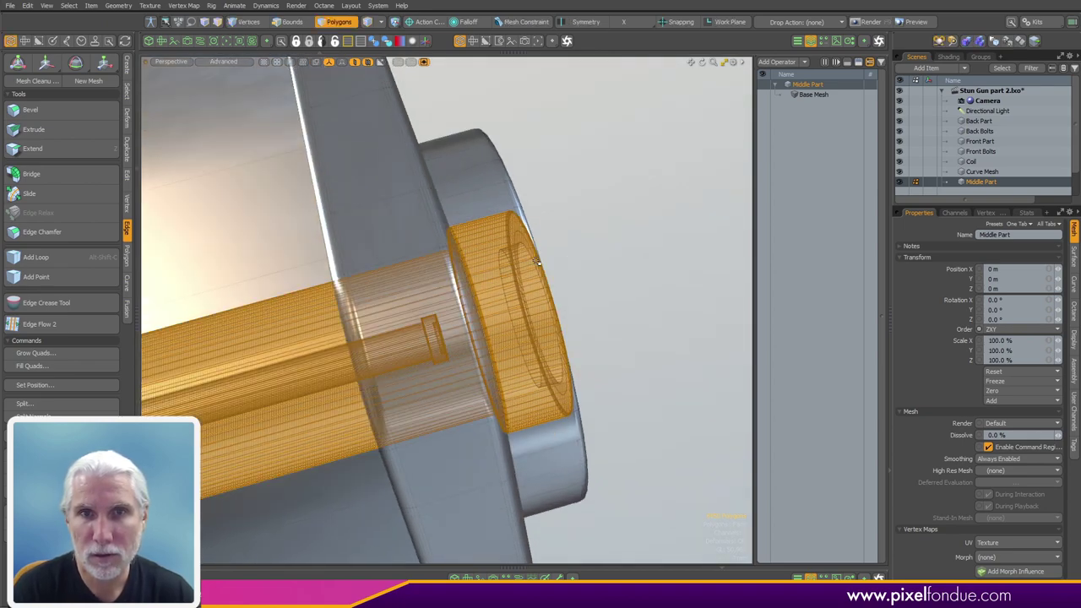
key("ctrl+z")
Move the selected rod heads about -126.5 mm along Z to extend the rods into the Front Part
scroll(537, 262, "down", 4)
left_click_drag(536, 262, 551, 312, "alt")
scroll(492, 340, "down", 4)
key("w")
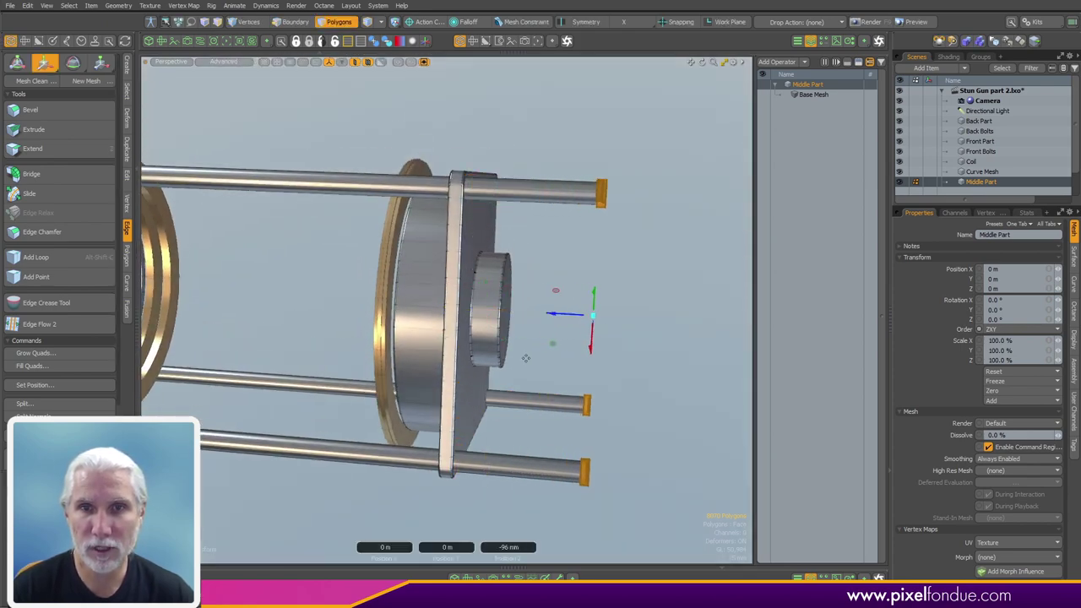
key("backslash")
left_click_drag(467, 366, 471, 343, "alt")
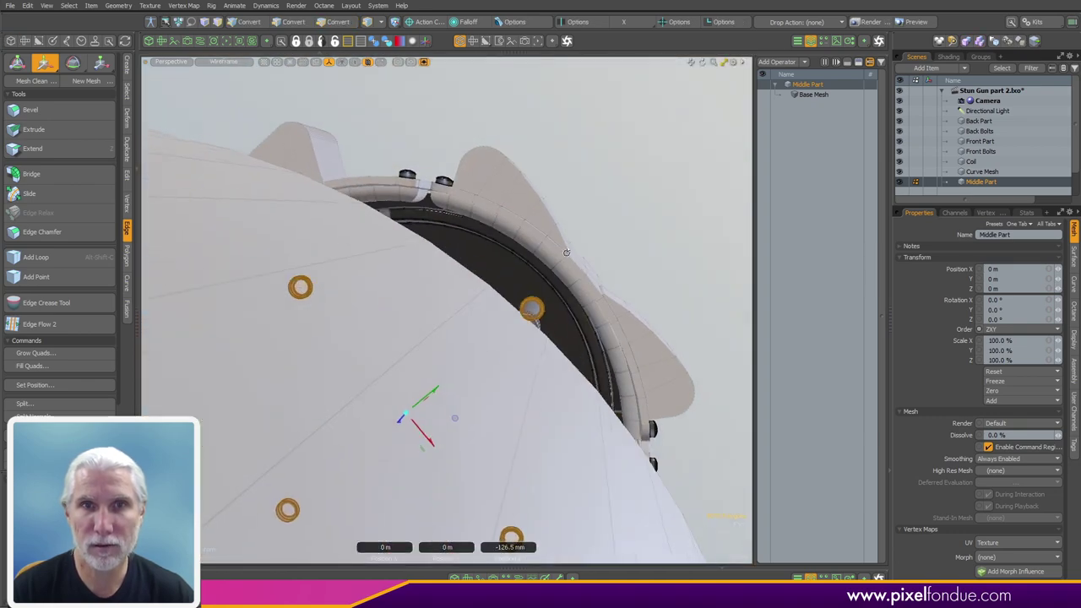
left_click_drag(567, 252, 416, 459, "alt")
Hide the Back Part and Back Bolts and make the Middle Part the active mesh
scroll(553, 293, "up", 5)
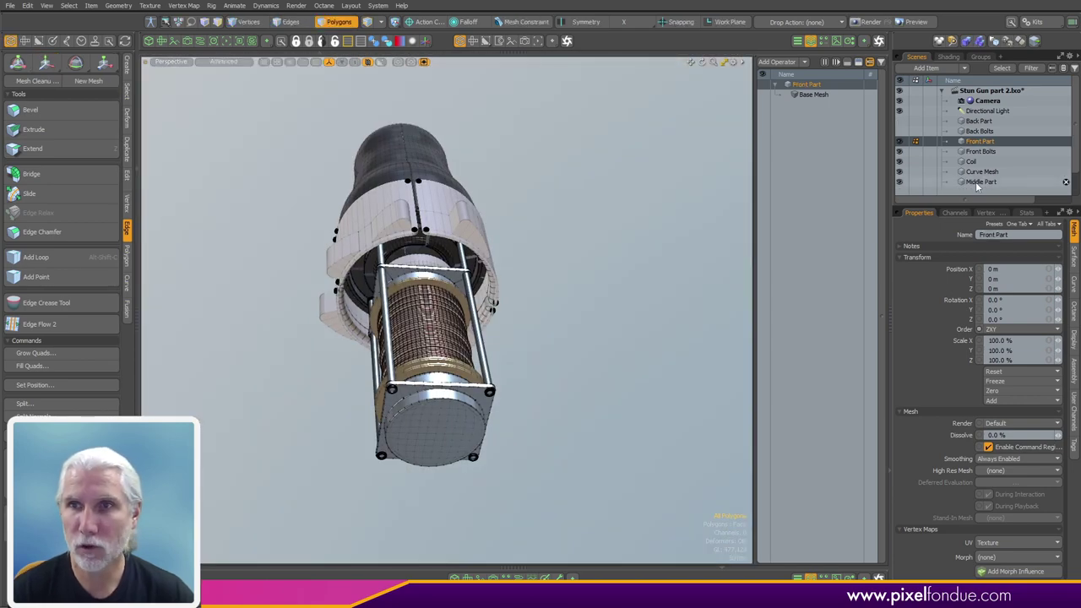
left_click(981, 182)
left_click_drag(364, 342, 338, 356, "alt")
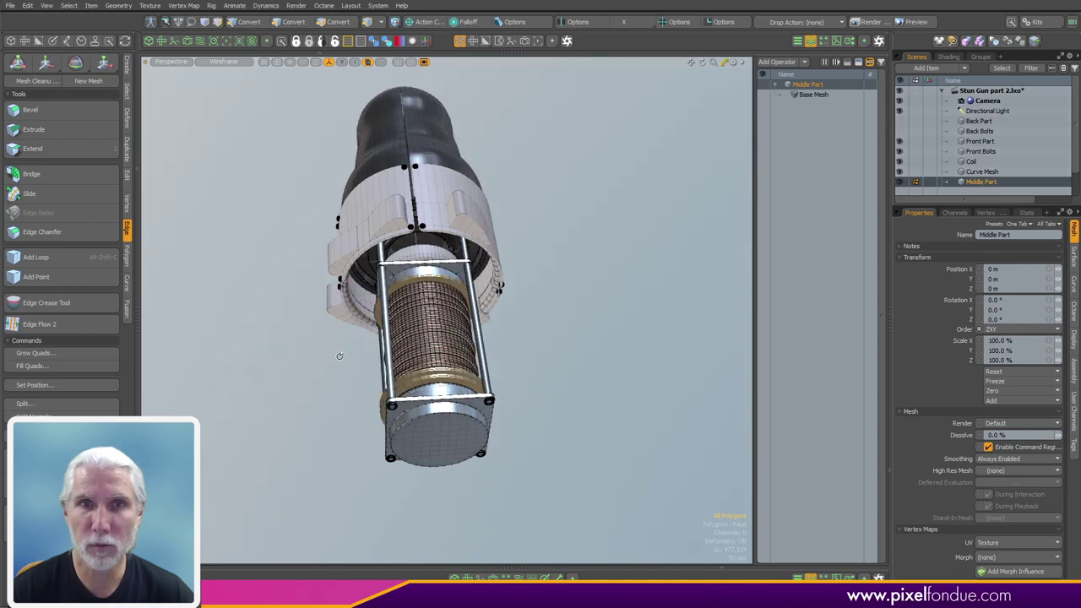
key("5")
key("3")
scroll(490, 292, "up", 5)
left_click_drag(490, 292, 443, 225, "alt")
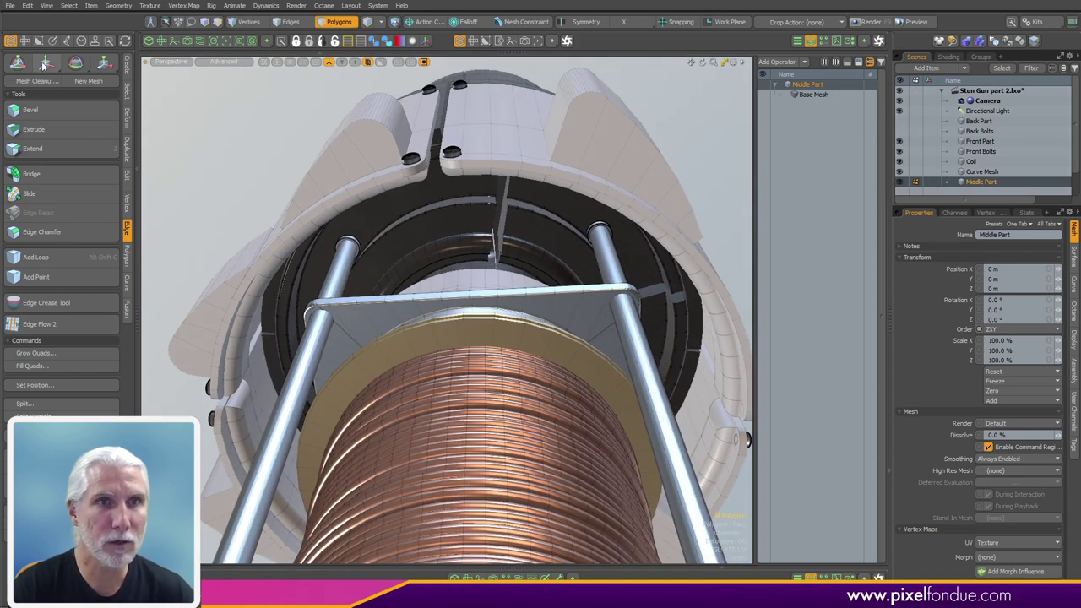
Draw a 64-sided Z-axis cylinder of about 128.5 mm radius inside the Front Part and set its X and Y positions to 0
left_click(127, 67)
left_click_drag(477, 380, 476, 358, "alt")
key("q")
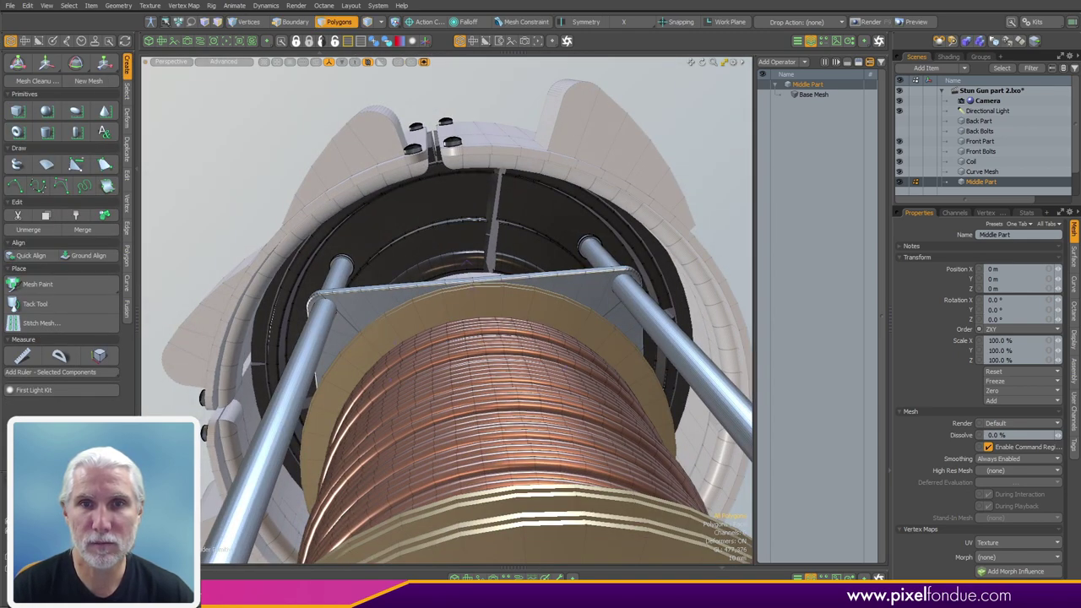
left_click_drag(467, 262, 437, 342, "ctrl")
key("k")
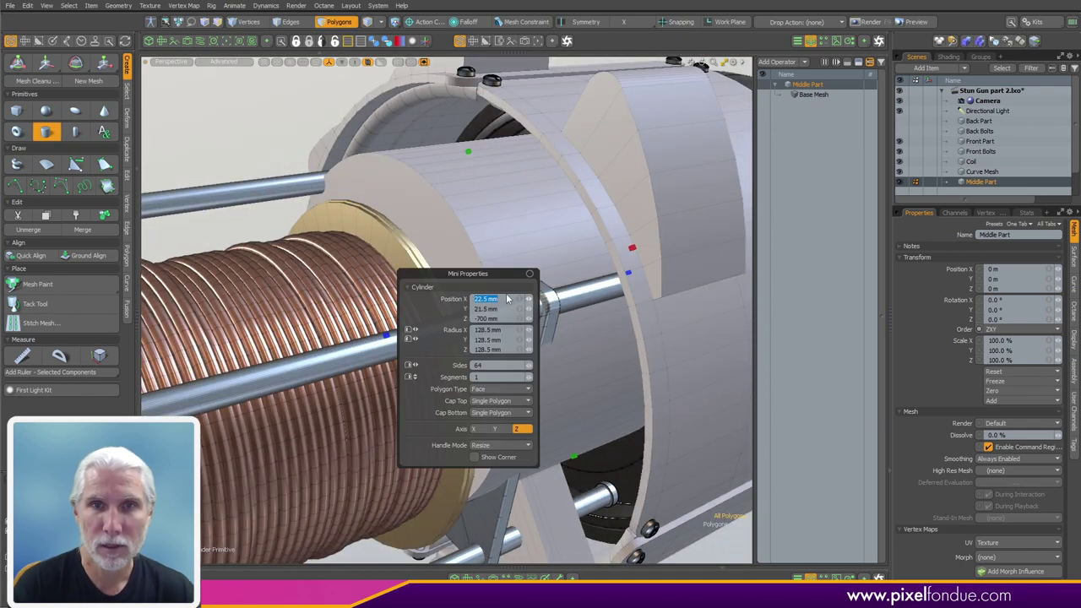
key("Tab")
type("0")
key("Return")
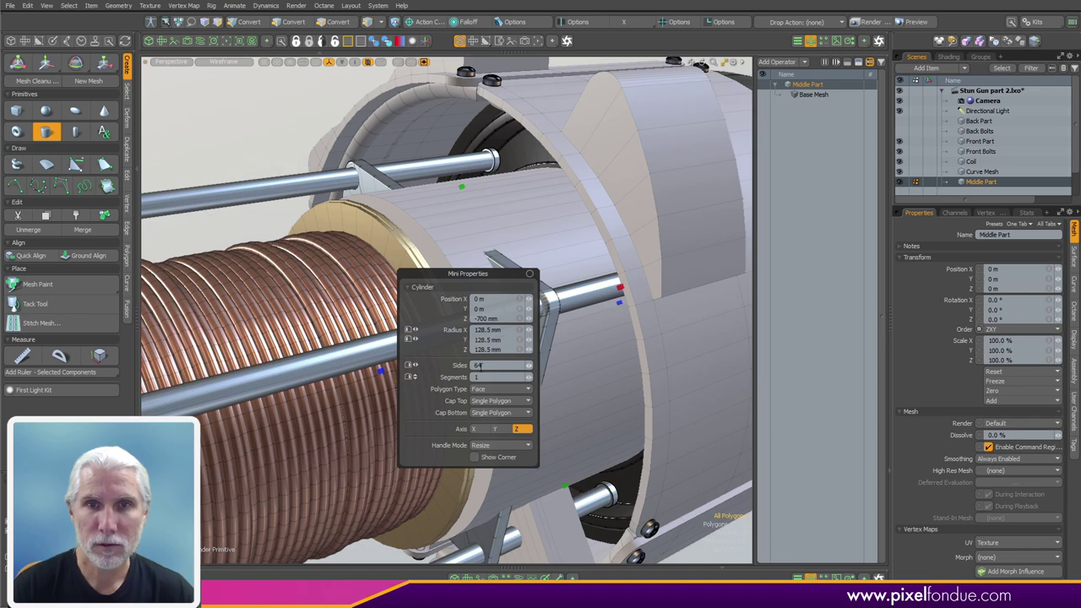
Shorten the cylinder along Z into a thick disc just past the square plate, centred at about -683.5 mm on Z
left_click_drag(496, 363, 359, 359, "alt")
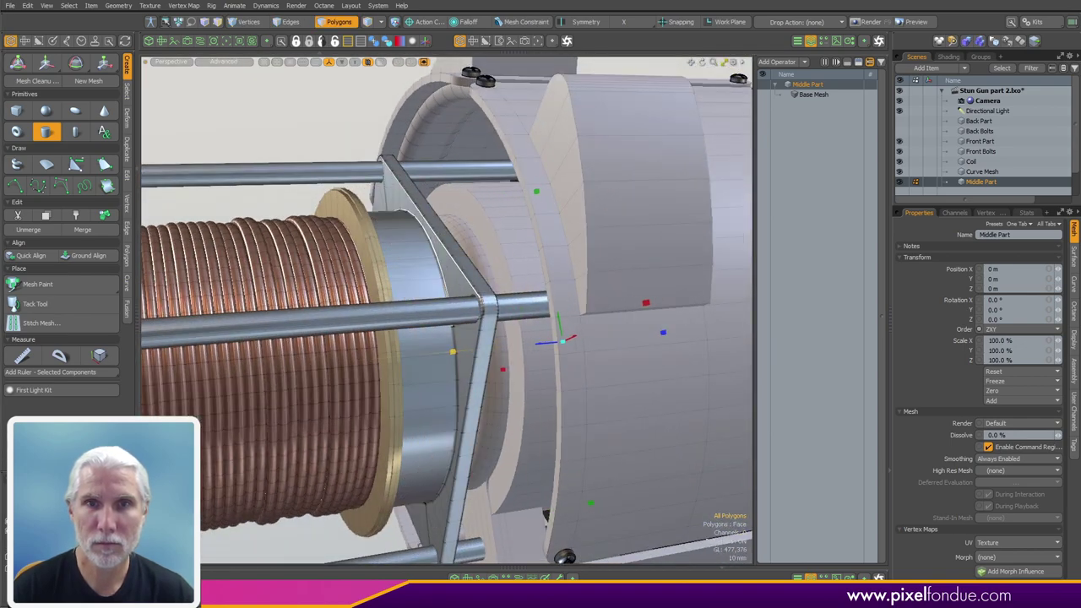
left_click_drag(494, 397, 524, 448, "alt")
scroll(507, 422, "down", 4)
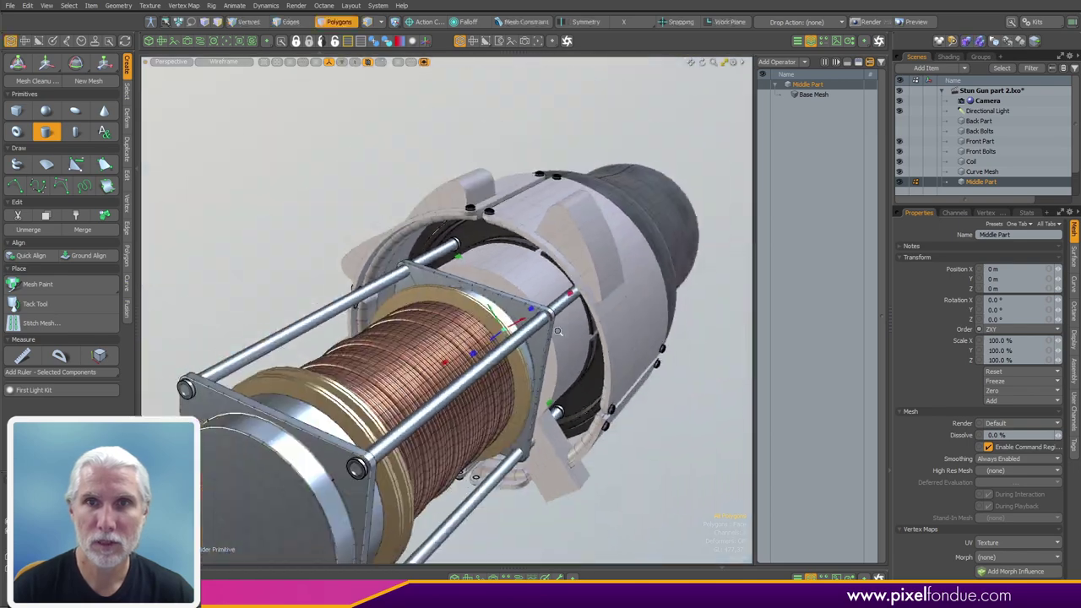
left_click_drag(498, 406, 388, 330, "alt")
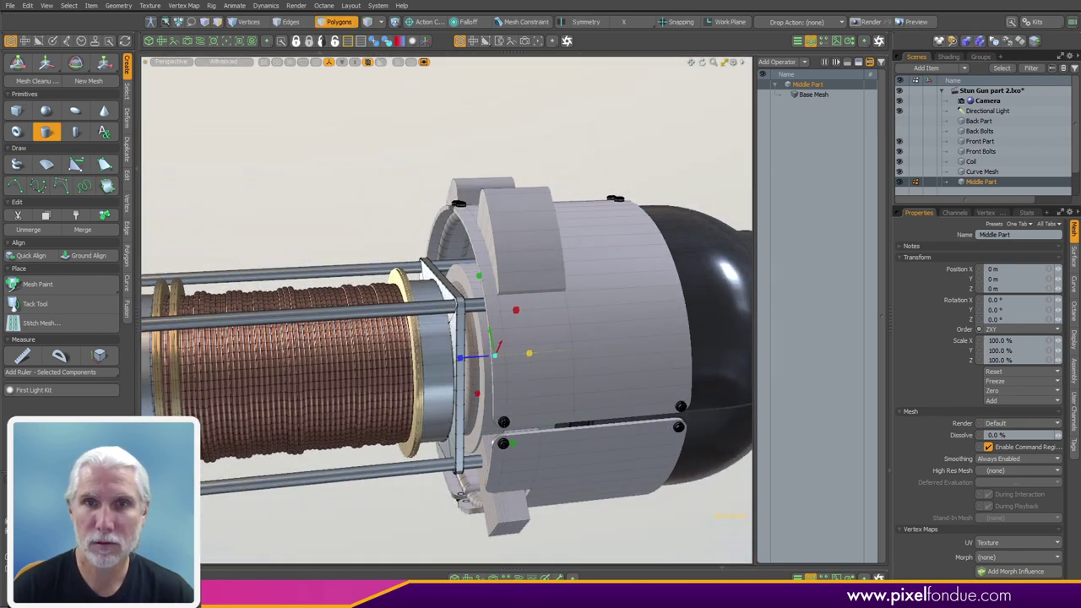
mouse_move(507, 347)
left_mouse_down("alt")
mouse_move(576, 387)
mouse_move(507, 359)
left_mouse_up("alt")
scroll(566, 380, "up", 4)
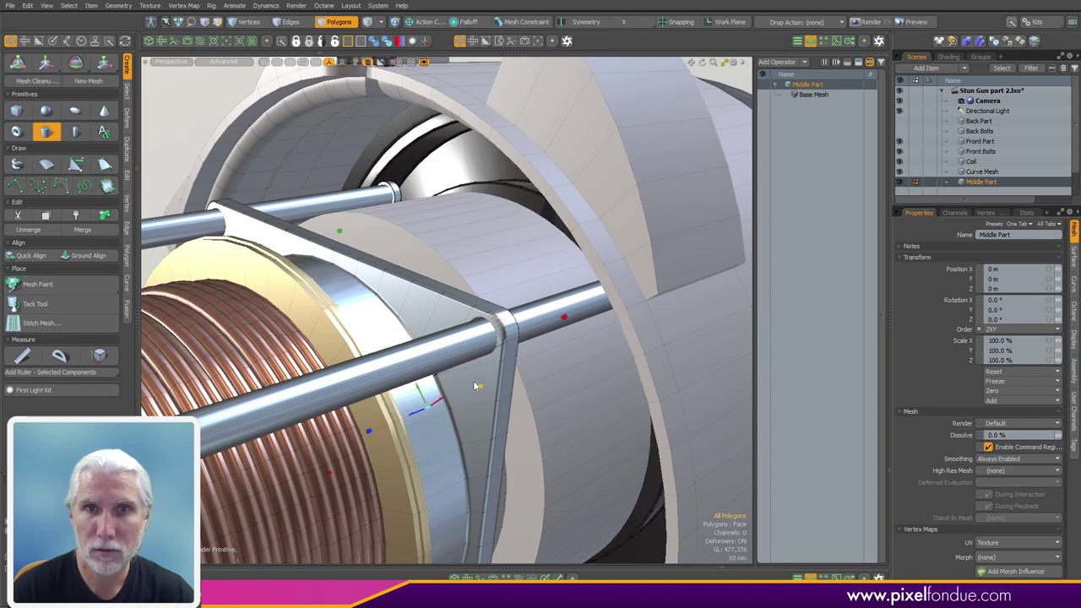
left_click_drag(472, 381, 201, 337, "alt")
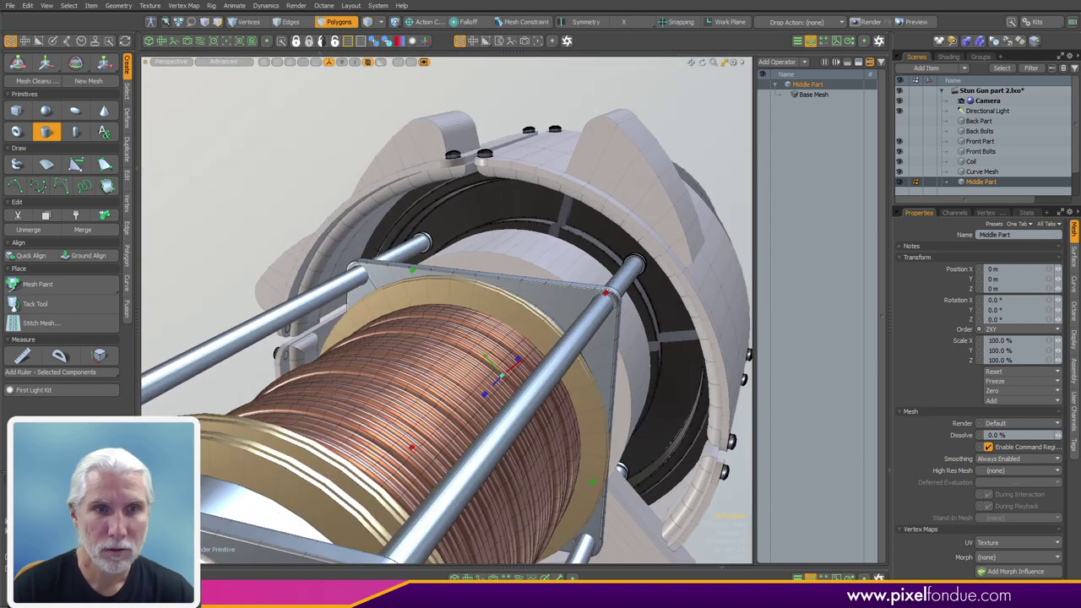
left_click_drag(422, 355, 485, 346, "alt")
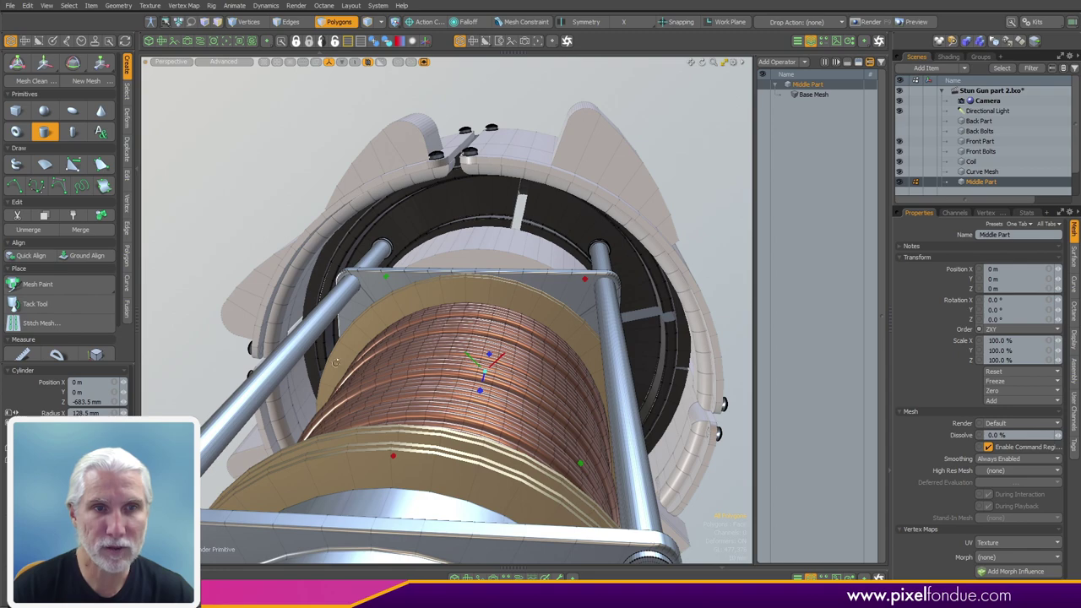
left_click_drag(396, 351, 286, 412, "alt")
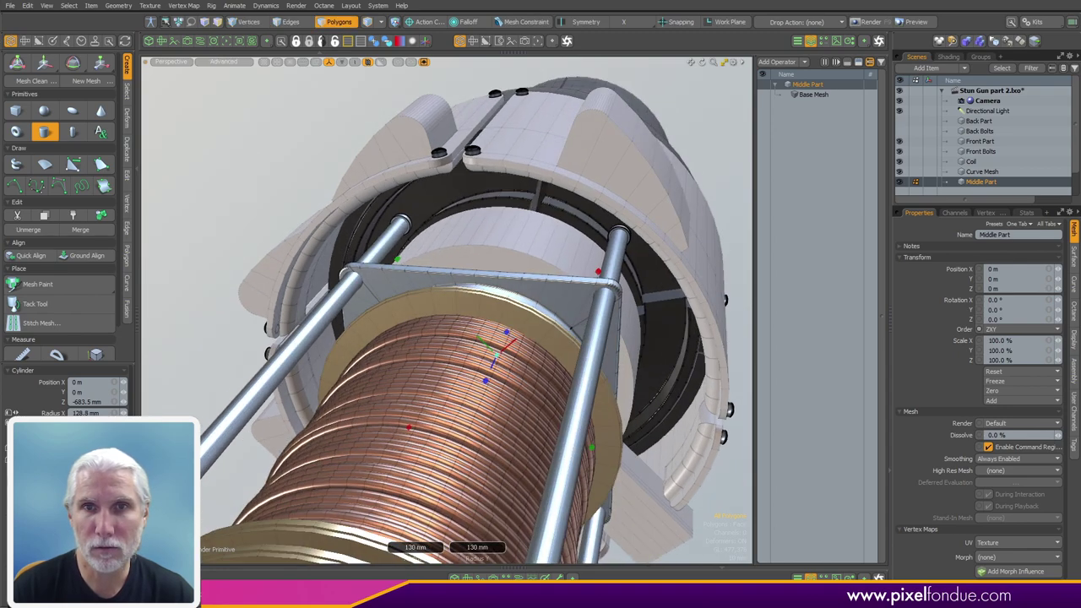
Enlarge the disc to about 171.9 mm radius to nearly fill the front housing and shift it to about -692 mm on Z
left_click_drag(598, 270, 639, 237)
left_click_drag(473, 363, 638, 296, "alt")
left_click_drag(518, 226, 517, 230)
left_click_drag(549, 418, 536, 334, "alt")
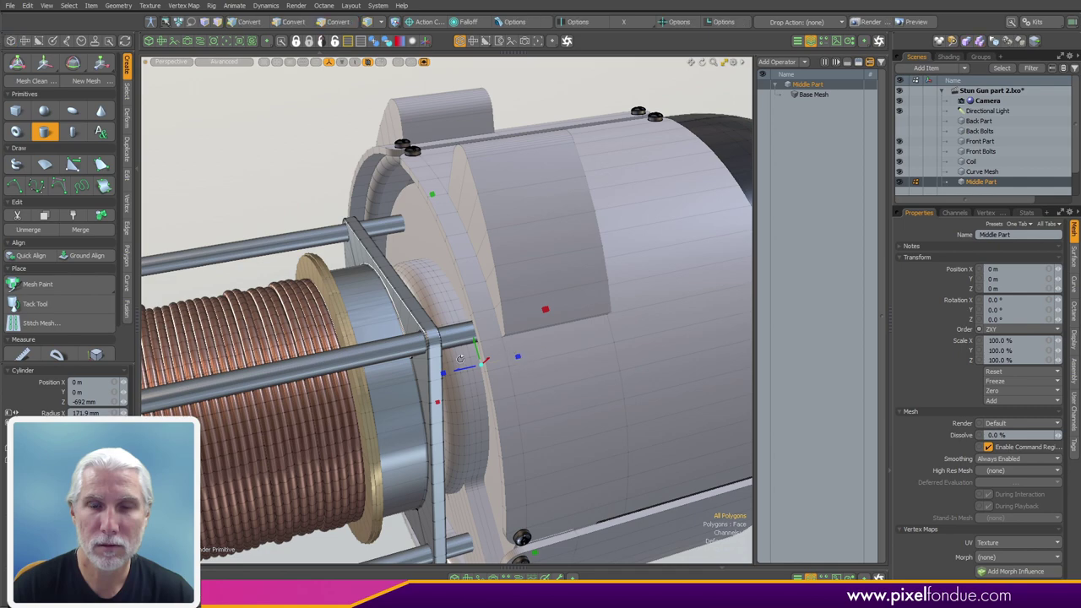
left_click_drag(442, 366, 499, 345, "alt")
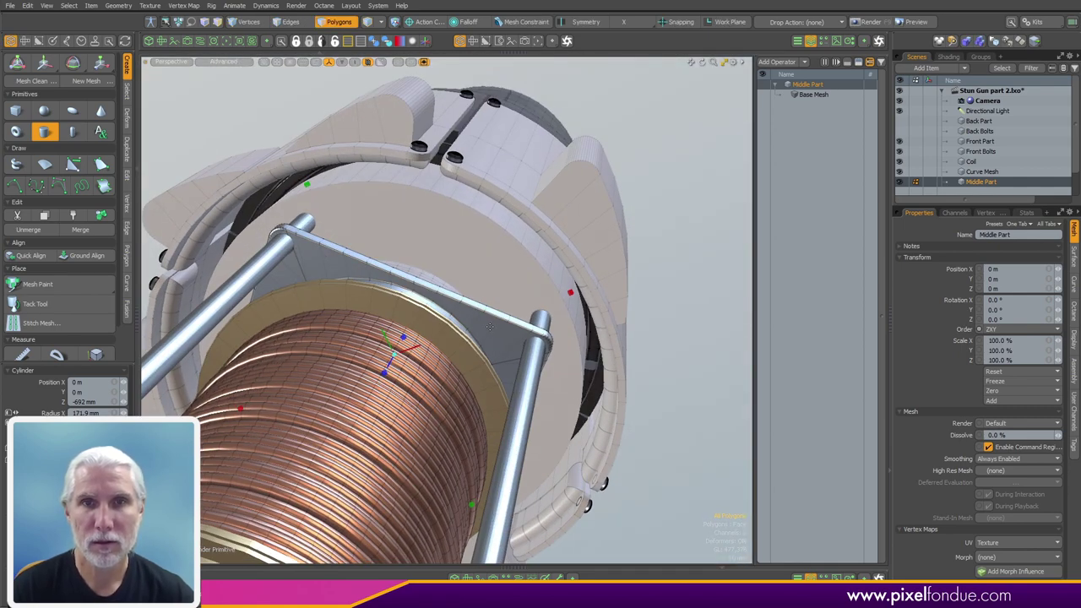
Finish the disc, select its polygons and hide the Front Part and Front Bolts around it
key("q")
left_click(495, 272)
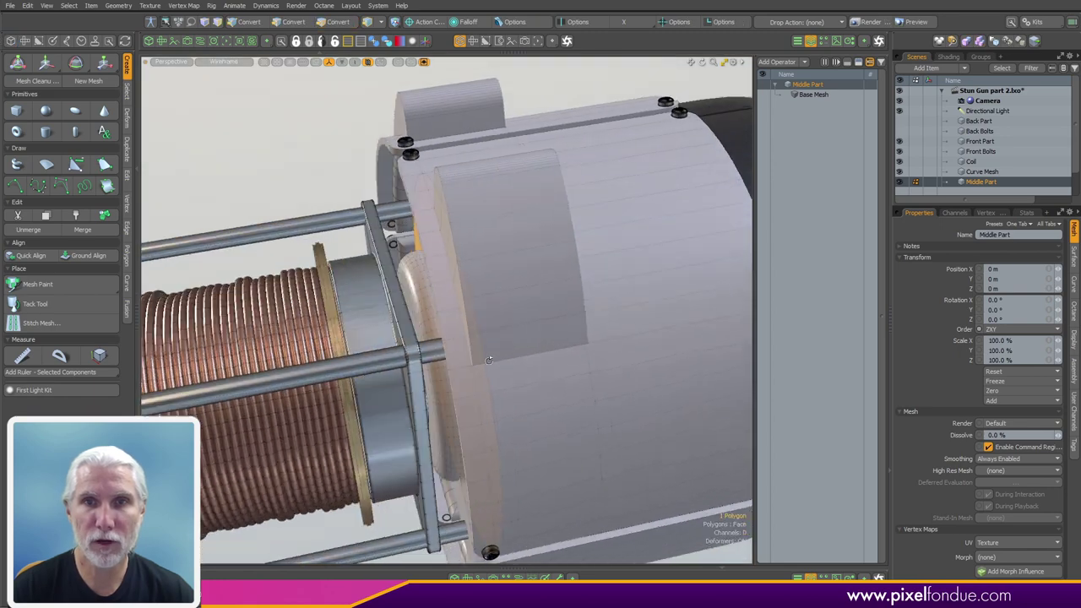
left_click_drag(488, 359, 582, 349, "alt")
key("3")
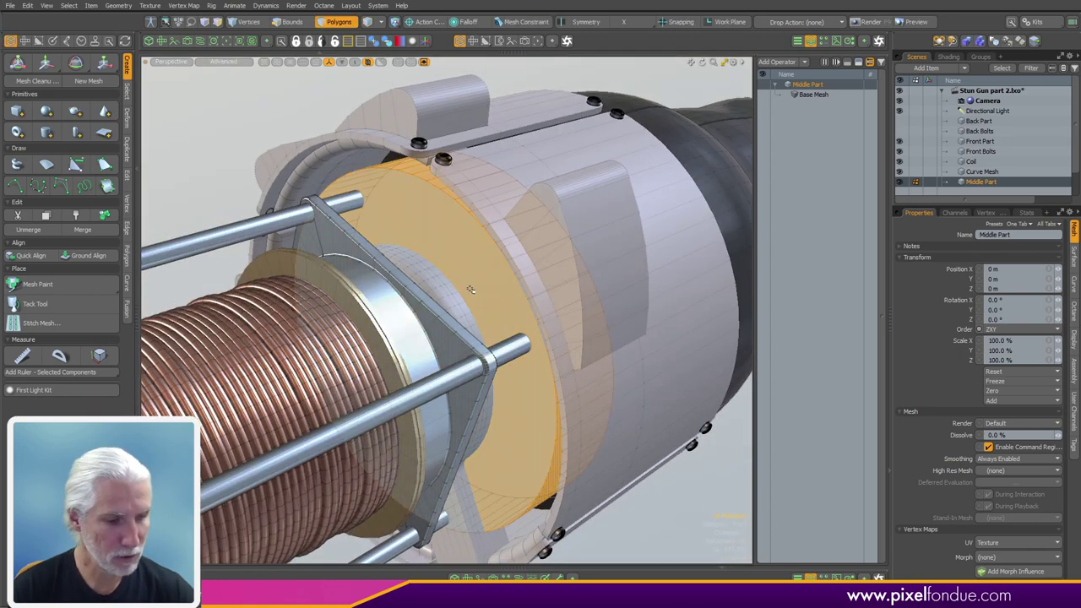
left_click_drag(470, 289, 629, 303, "alt")
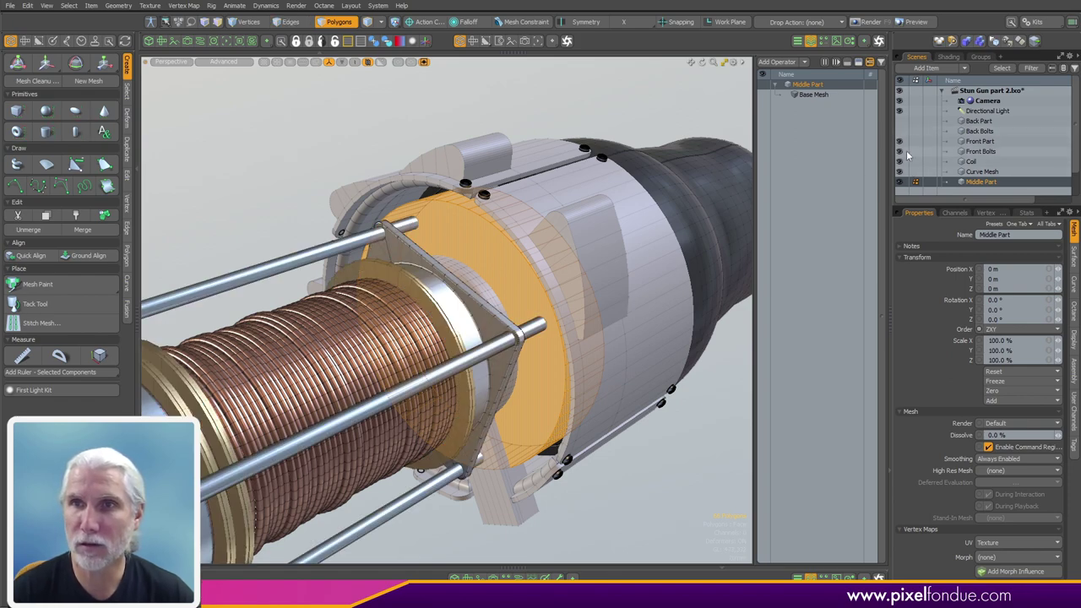
left_click_drag(900, 151, 900, 141)
Select both flat caps of the disc and bevel them inward twice, with insets of about 10 mm and 35 mm
left_click_drag(710, 355, 539, 340, "alt")
left_click(573, 307)
left_click_drag(576, 309, 756, 364, "alt")
left_click(526, 295, "shift")
left_click_drag(633, 306, 612, 311, "alt")
key("b")
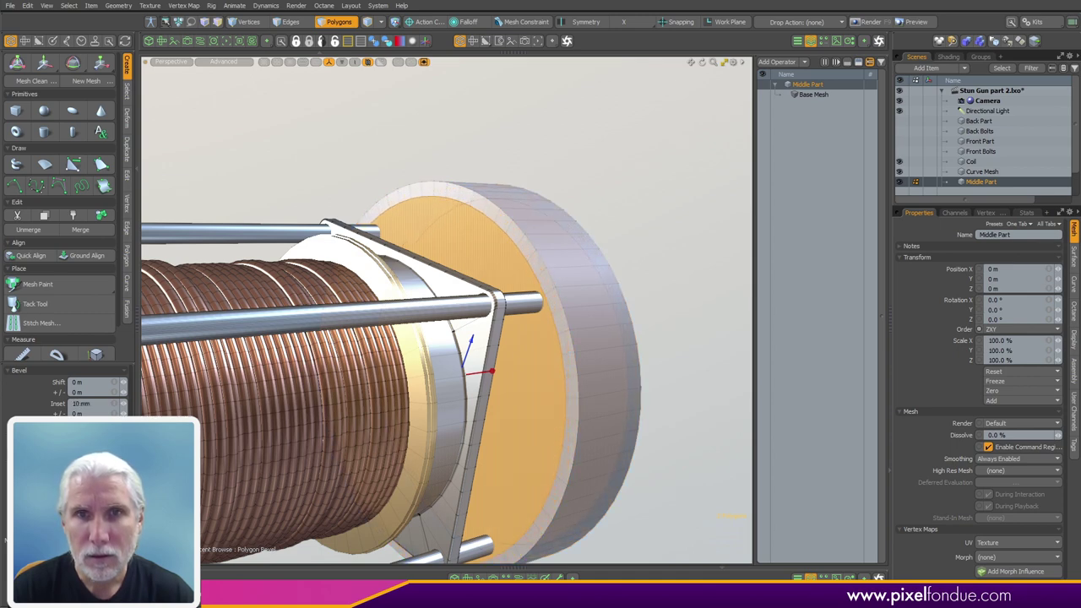
mouse_move(598, 314)
left_mouse_down("alt")
mouse_move(466, 343)
mouse_move(366, 299)
mouse_move(590, 309)
left_mouse_up("alt")
key("space")
key("b")
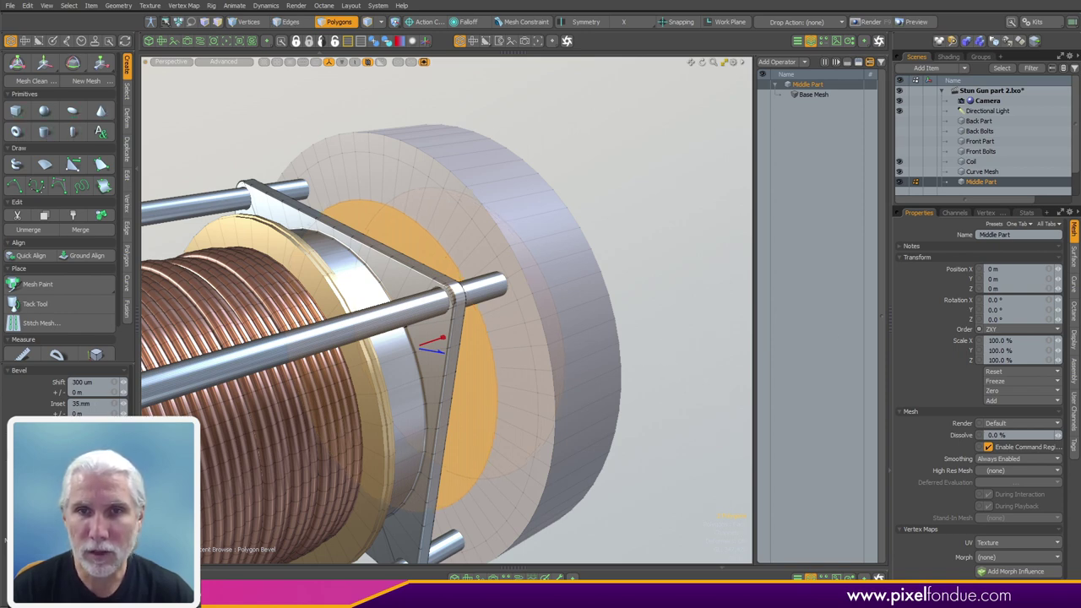
Bridge the two inset caps to cut a round hole through the disc
scroll(698, 418, "up", 2)
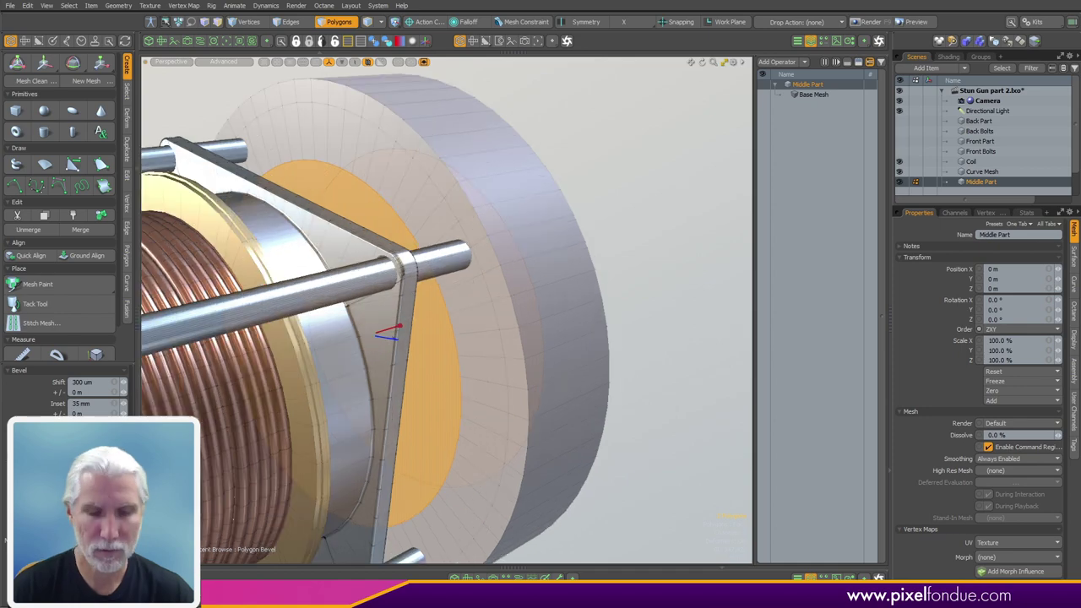
left_click_drag(562, 385, 581, 407, "alt")
right_click(580, 406)
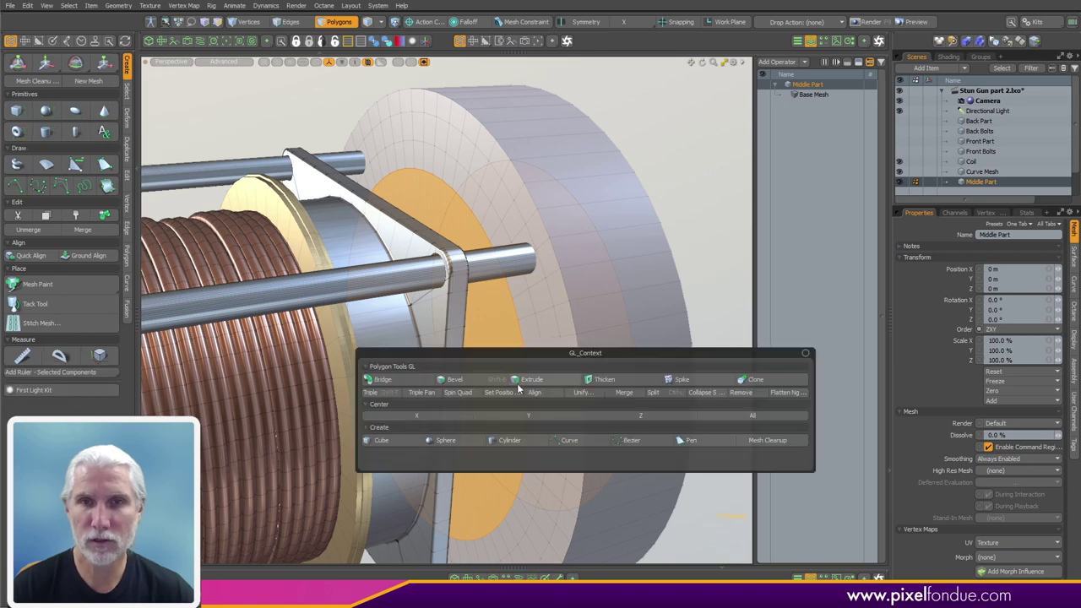
left_click(512, 355)
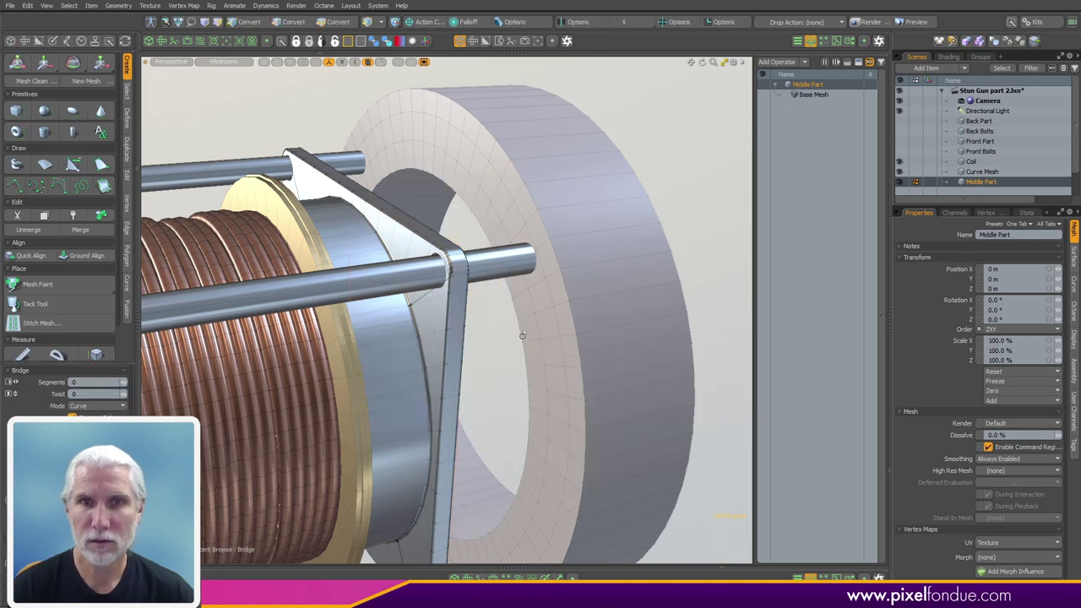
left_click_drag(512, 355, 427, 385, "alt")
key("space")
Select the middle band of polygons around both flat faces of the ring and delete it
key("l")
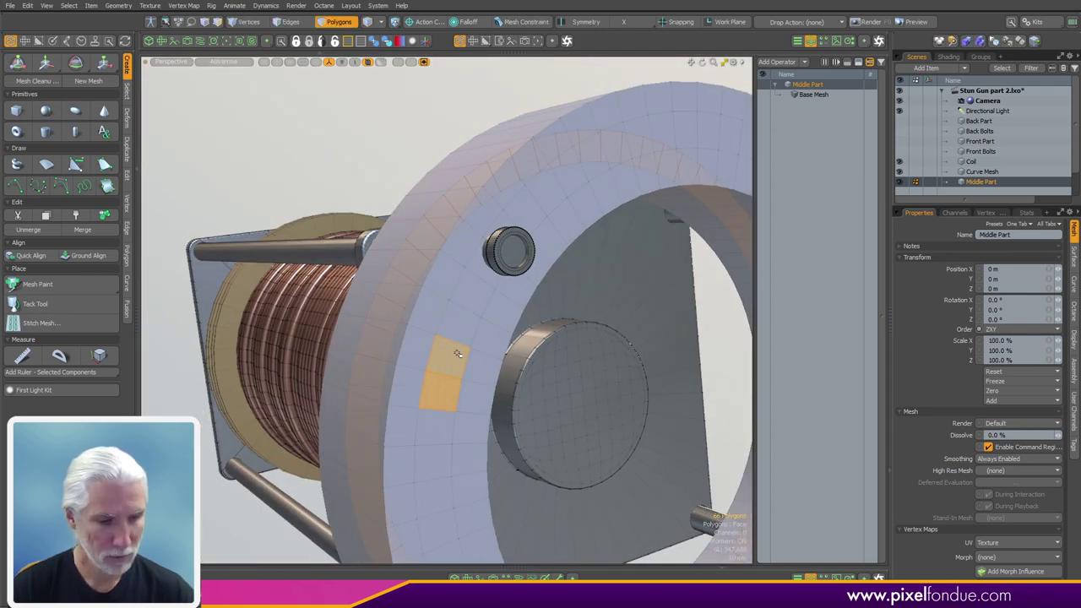
key("l")
left_click_drag(359, 376, 638, 379, "alt")
key("space")
left_click(518, 350)
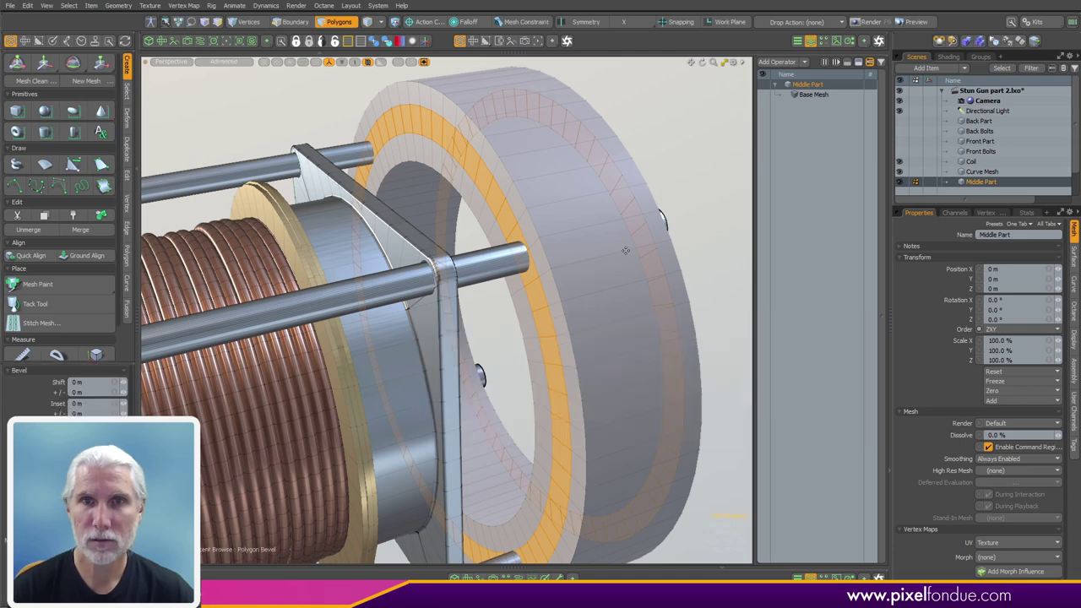
left_click_drag(625, 260, 552, 415, "alt")
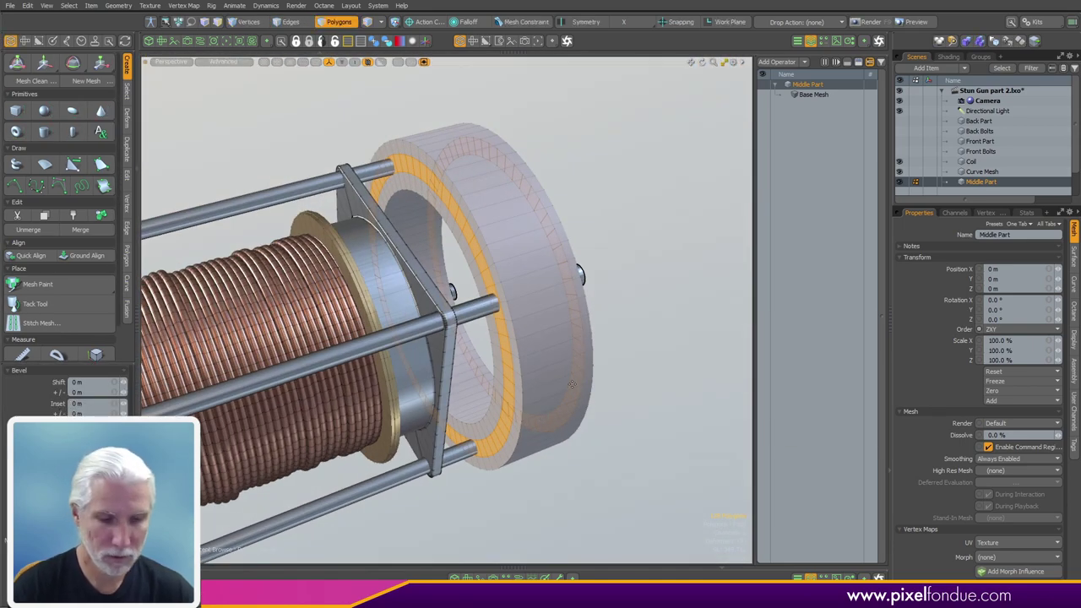
key("Delete")
scroll(479, 241, "up", 4)
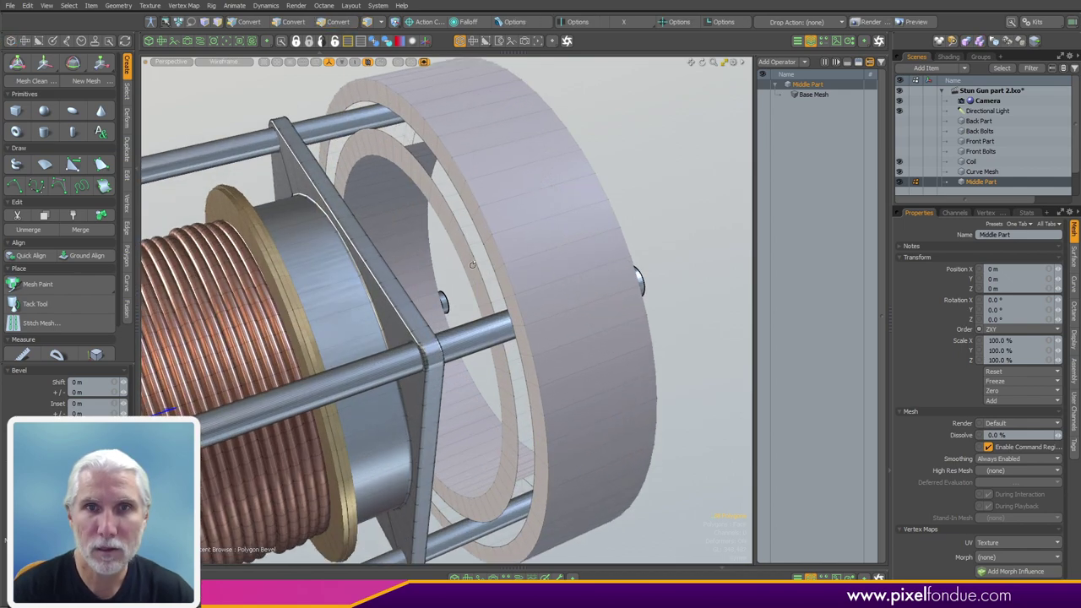
Bridge the open border edges between the front and back faces to close the facing walls of the inner and outer rings
left_click_drag(481, 238, 626, 368, "alt")
right_click(627, 368, "ctrl")
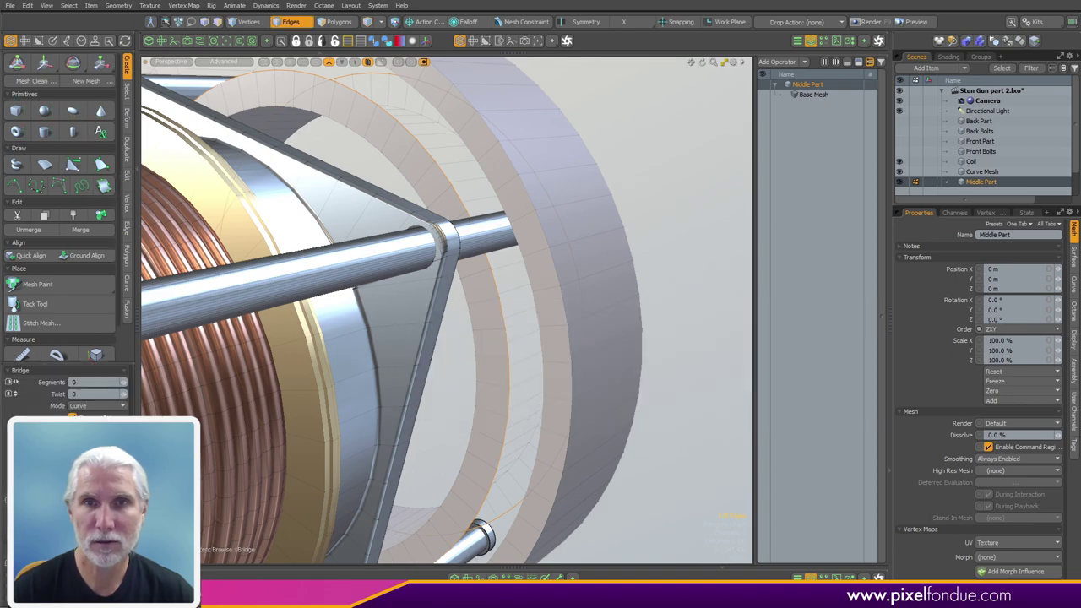
left_click_drag(653, 210, 343, 483, "alt")
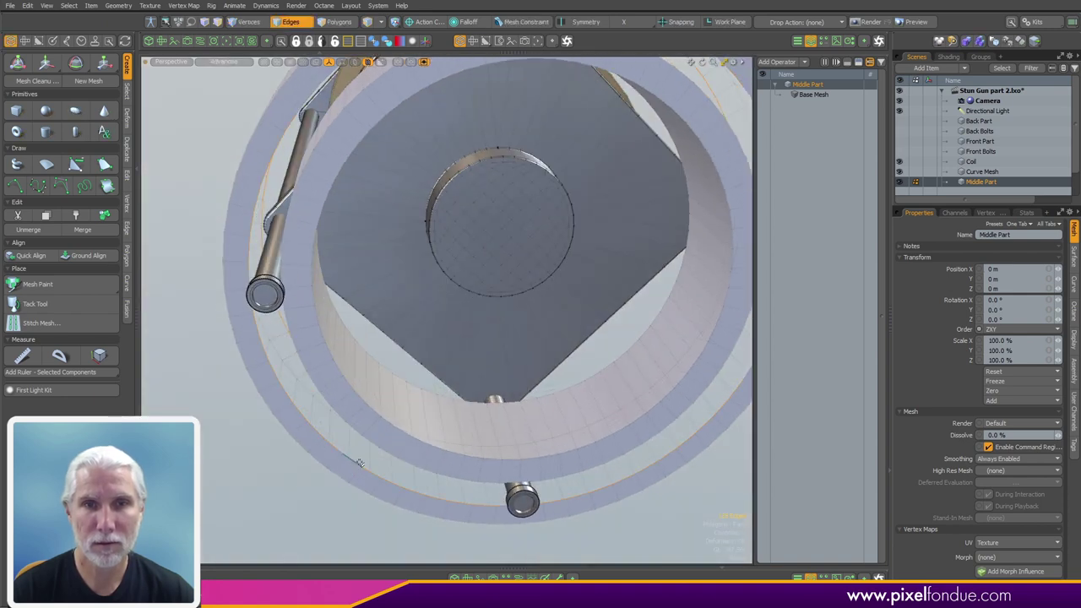
key("shift+b")
left_click(613, 519)
left_click_drag(372, 396, 617, 346, "alt")
key("space")
Select the edge loops around both rings' cross-sections at each of the four support rod positions
left_click_drag(403, 417, 507, 346, "alt")
left_click_drag(540, 271, 604, 254, "ctrl+alt")
left_click_drag(490, 313, 561, 307, "alt")
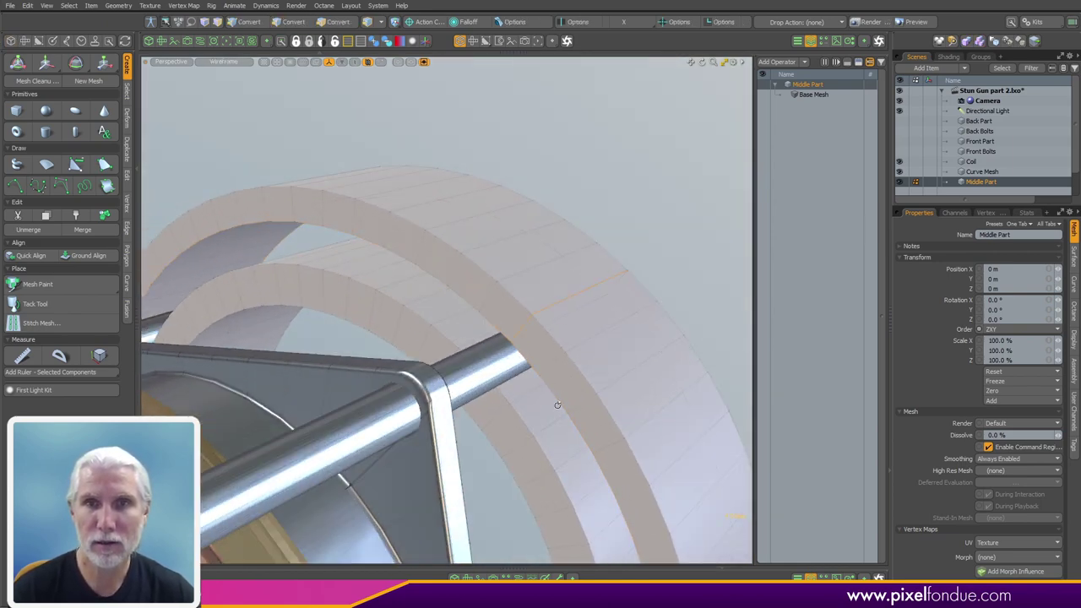
left_click_drag(556, 408, 452, 461, "alt")
left_click_drag(451, 461, 432, 484, "alt")
scroll(350, 395, "up", 3)
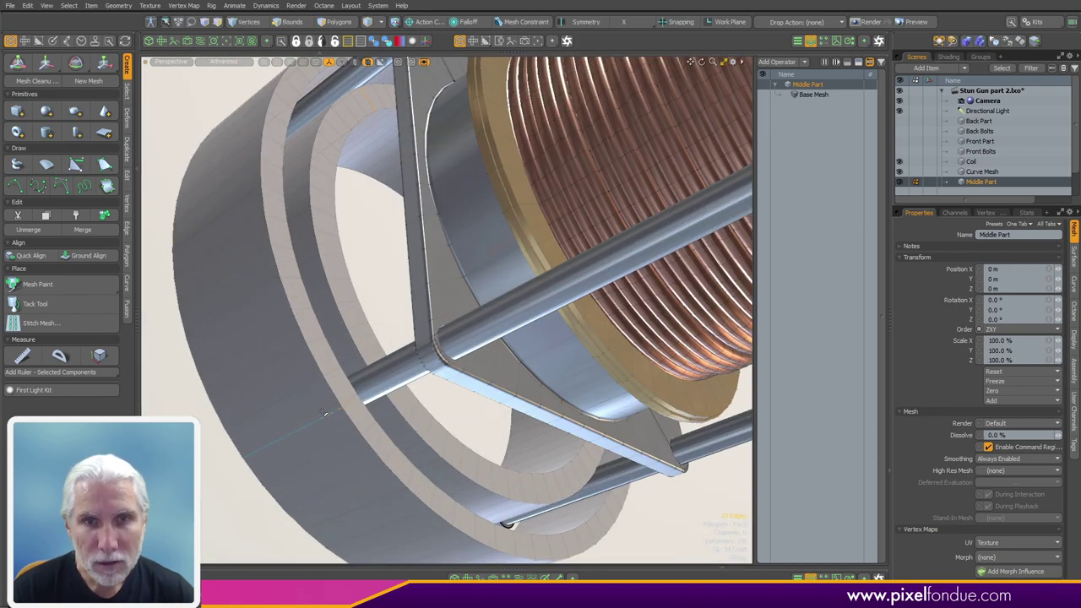
left_click_drag(321, 412, 372, 516, "alt")
scroll(357, 442, "up", 3)
left_click_drag(357, 442, 411, 434, "alt")
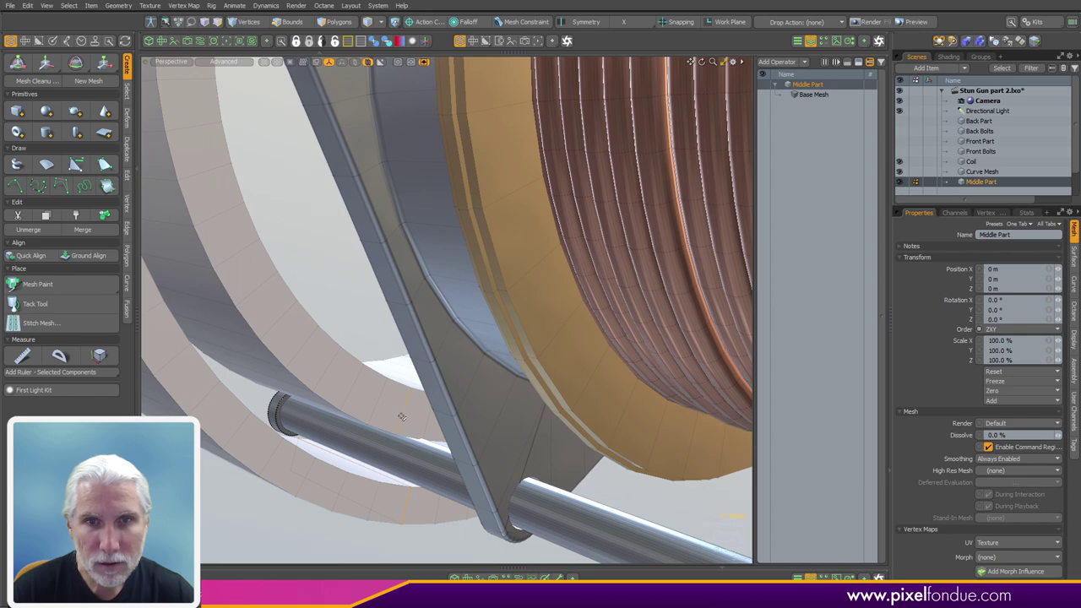
scroll(473, 335, "down", 3)
left_click_drag(473, 335, 178, 190, "alt")
double_click(435, 350, "shift")
scroll(275, 276, "up", 3)
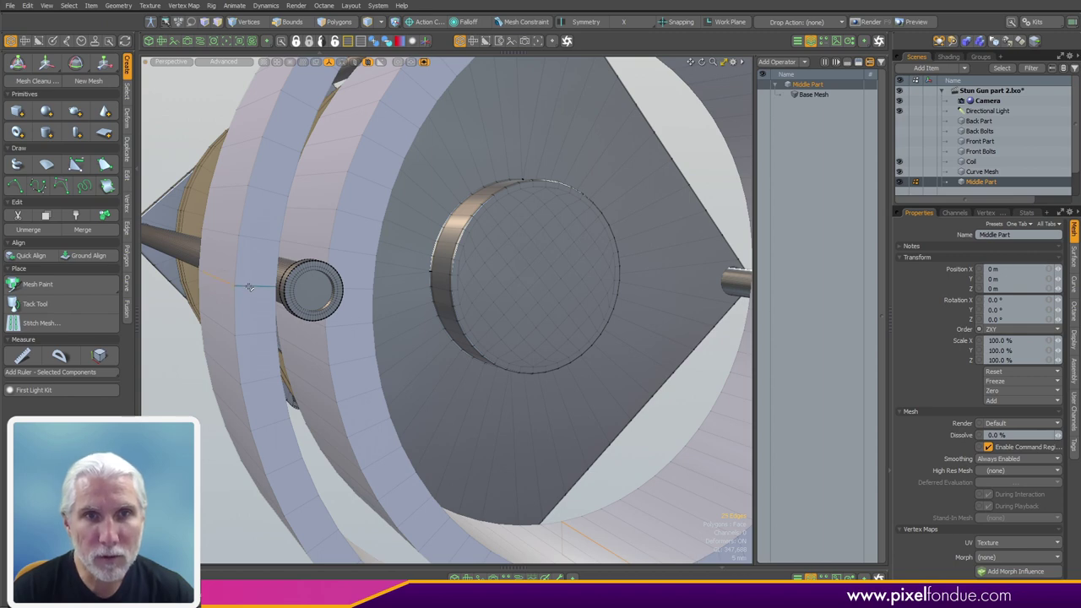
key("2")
left_click_drag(250, 288, 334, 286, "alt")
scroll(341, 289, "down", 5)
left_click_drag(583, 309, 478, 314, "alt")
scroll(440, 440, "up", 4)
right_click_drag(482, 350, 412, 454, "ctrl")
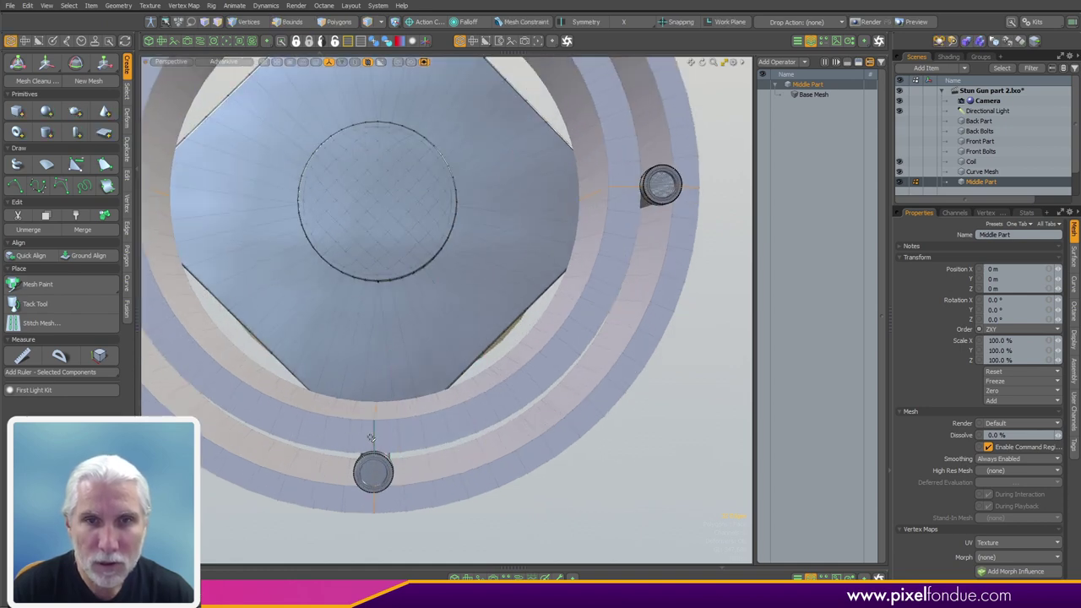
Split the selected edge loops with a gap of .05, without capping the sections
scroll(455, 395, "down", 4)
left_click_drag(454, 396, 543, 410, "alt")
right_click(543, 411)
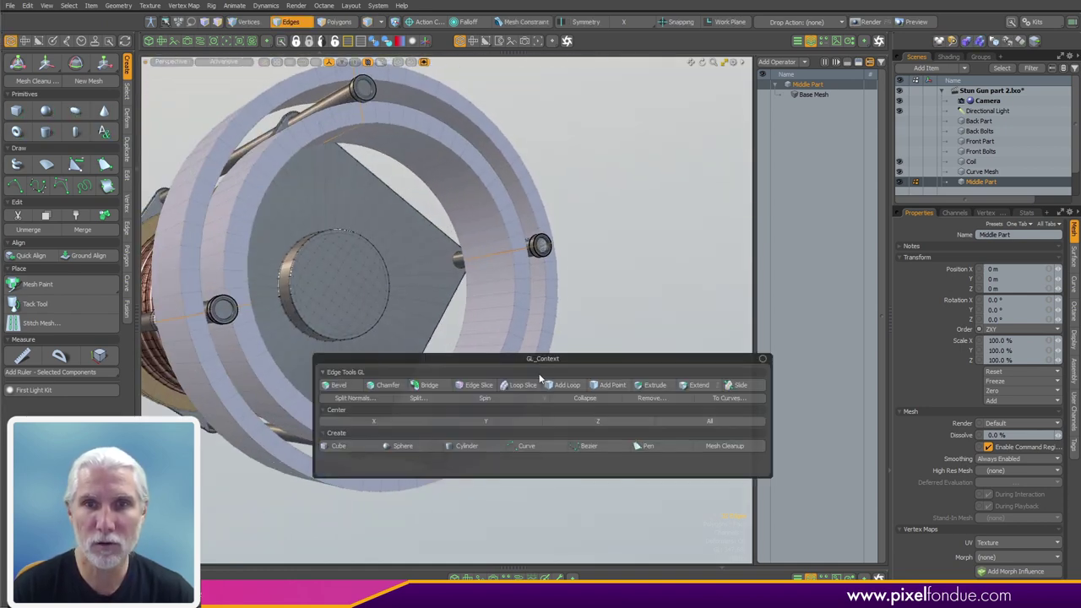
left_click(427, 400)
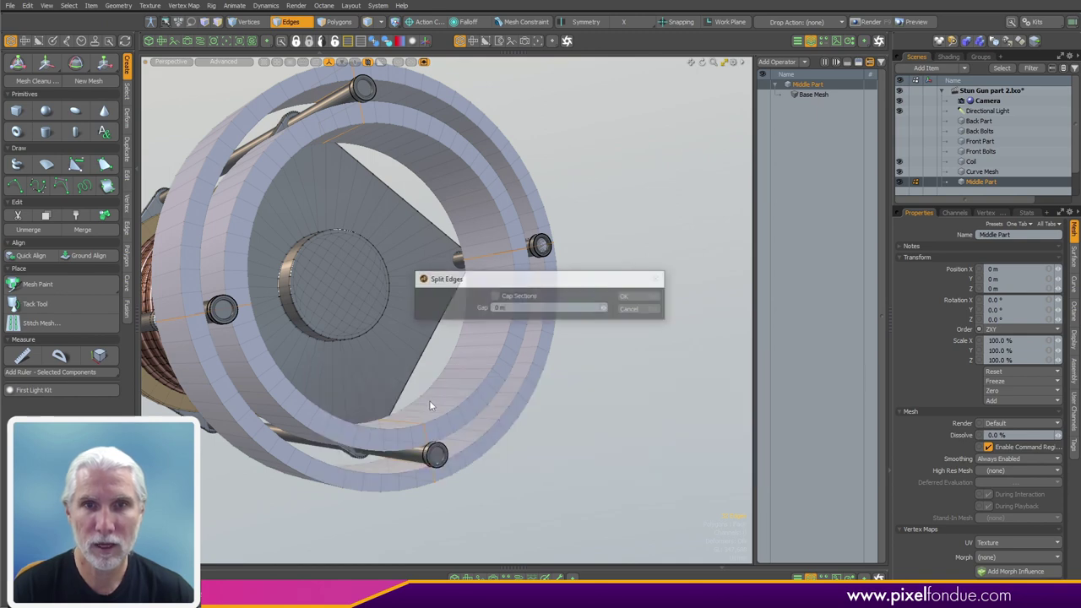
type(".05")
key("Return")
Select all polygons of the separated inner and outer ring segments and hide the unselected geometry of the mesh
right_click(407, 313)
left_click_drag(585, 447, 612, 403, "alt")
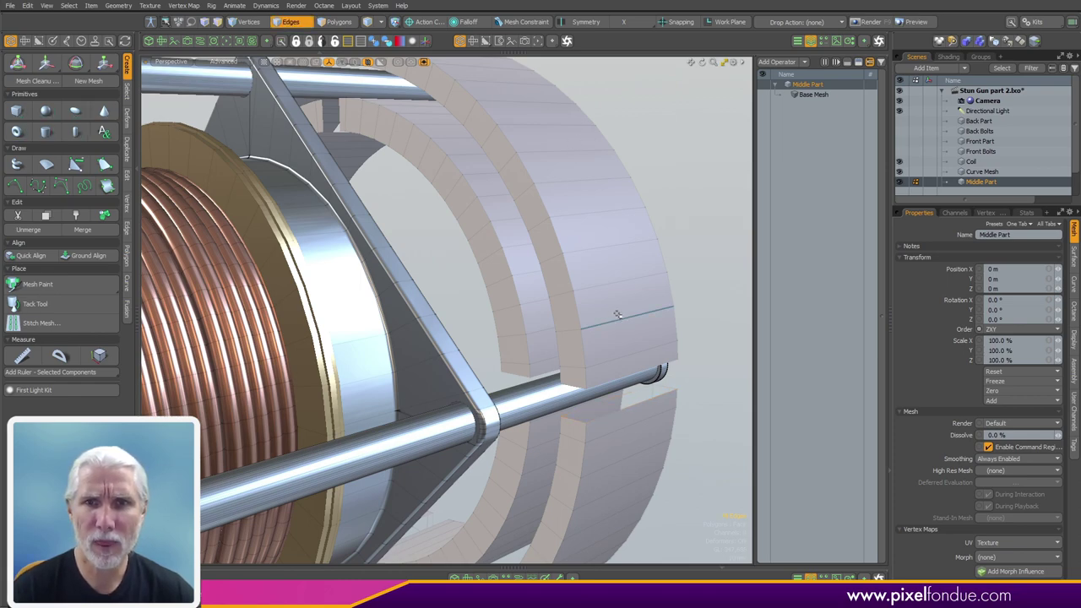
double_click(526, 325)
key("a")
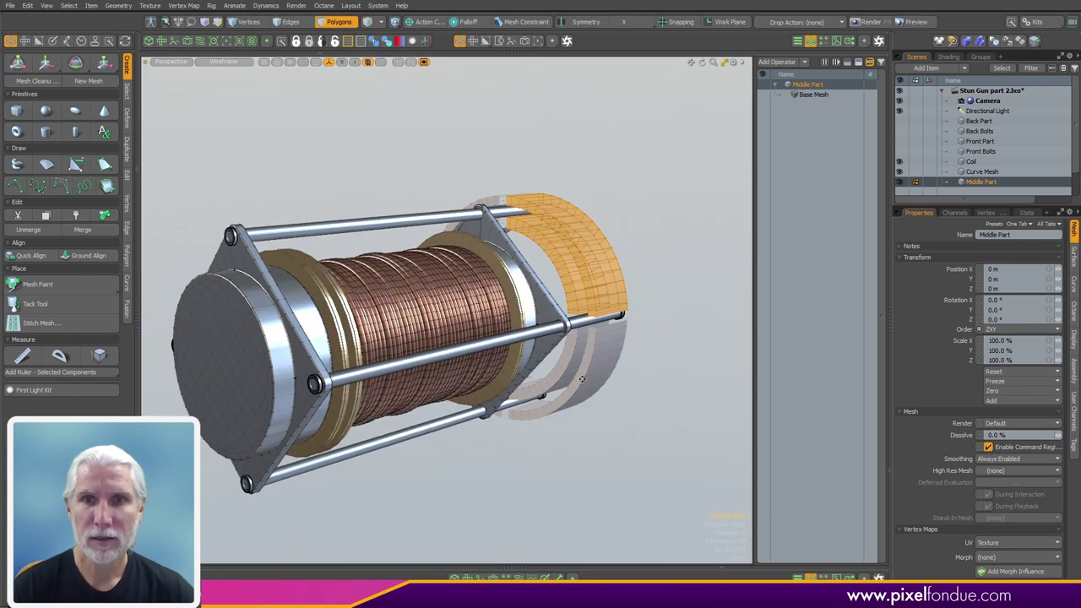
left_click_drag(565, 364, 432, 264, "alt")
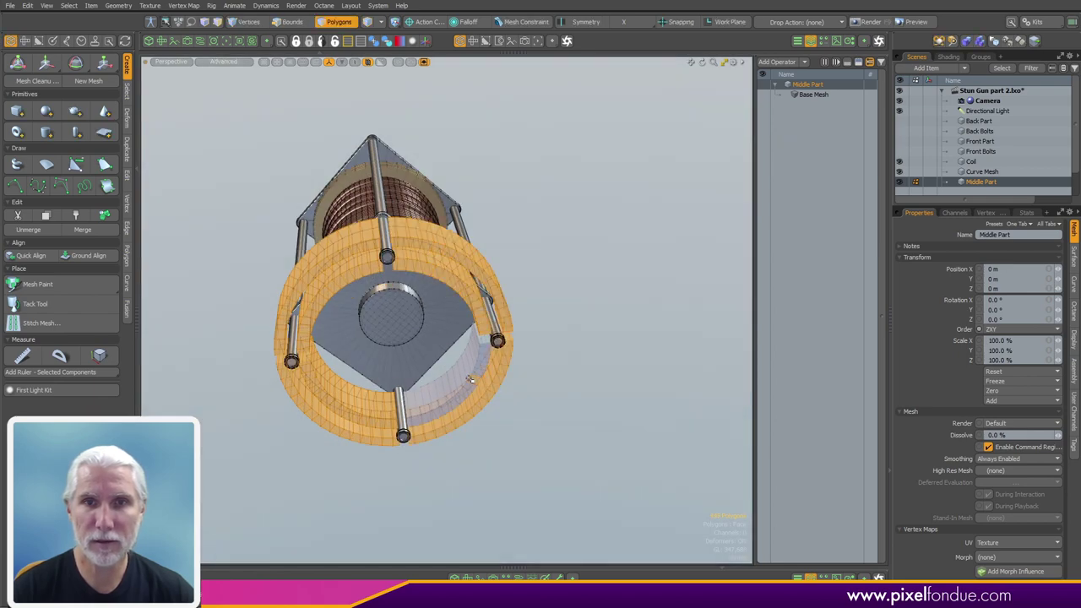
key("shift+h")
Select the boundary edges at the gaps and cap the open ends of the ring segments
left_click_drag(450, 380, 654, 366, "alt")
left_click_drag(478, 264, 479, 213, "ctrl+alt")
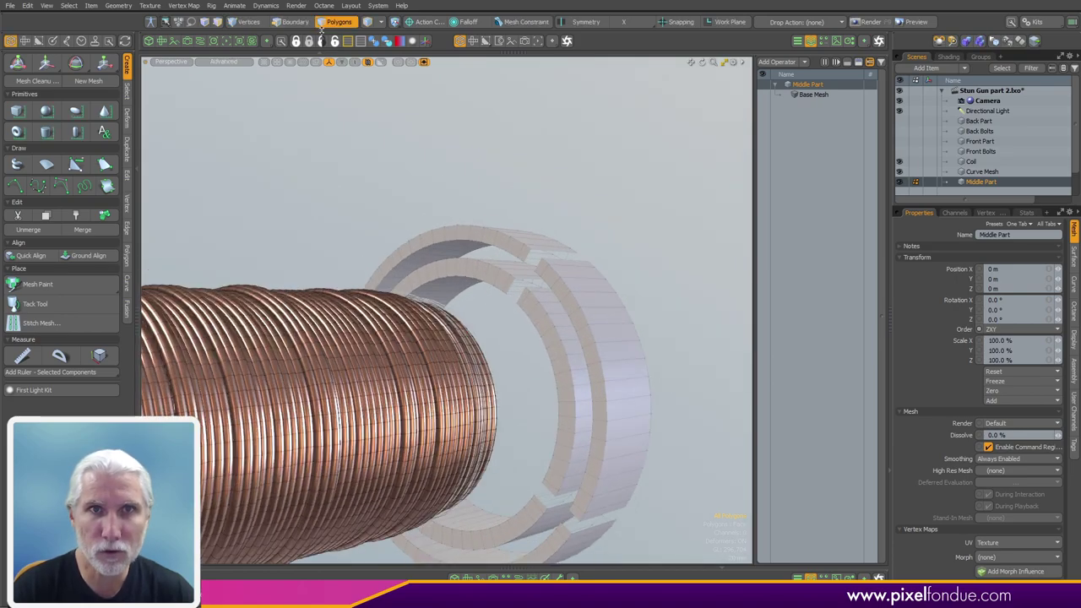
left_click_drag(481, 422, 435, 447, "alt")
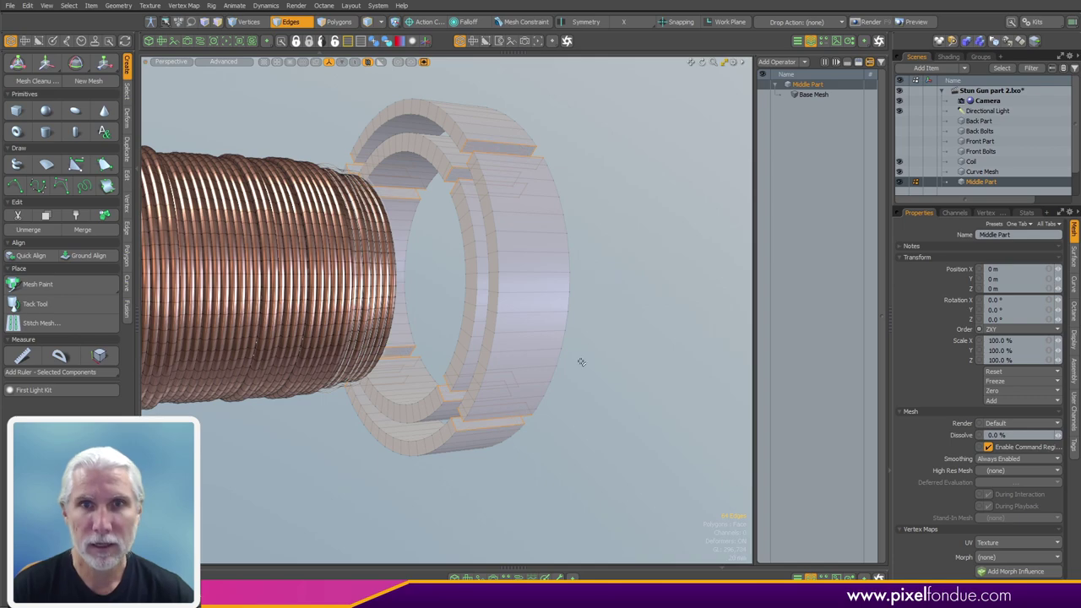
left_click_drag(594, 321, 526, 357, "alt")
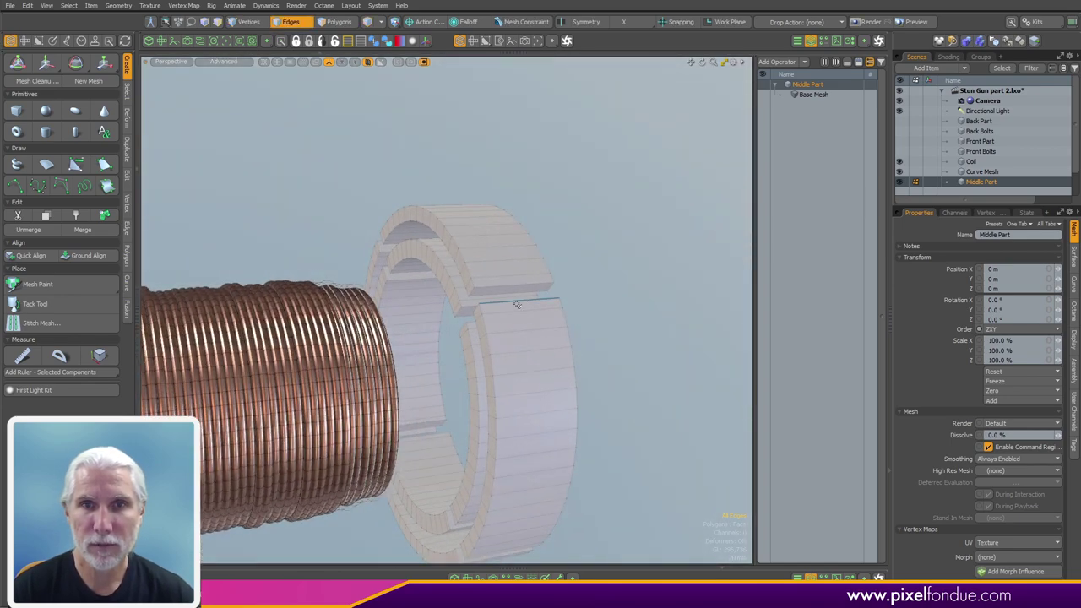
Select edges across every inner and outer ring segment and loop slice them to form a middle band
left_click_drag(508, 321, 558, 321, "alt")
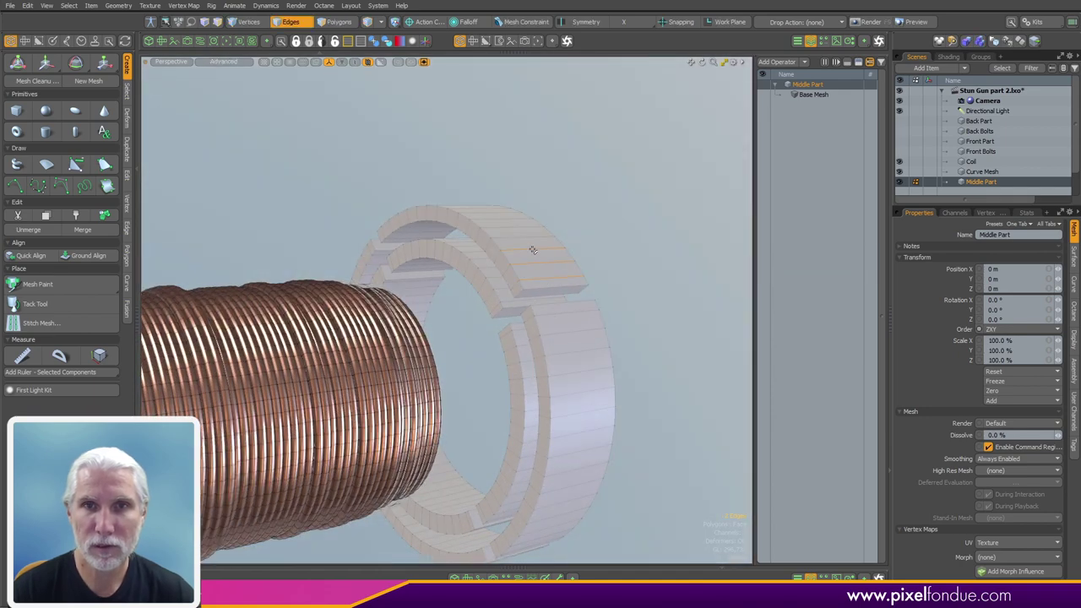
left_click_drag(532, 250, 531, 314, "alt")
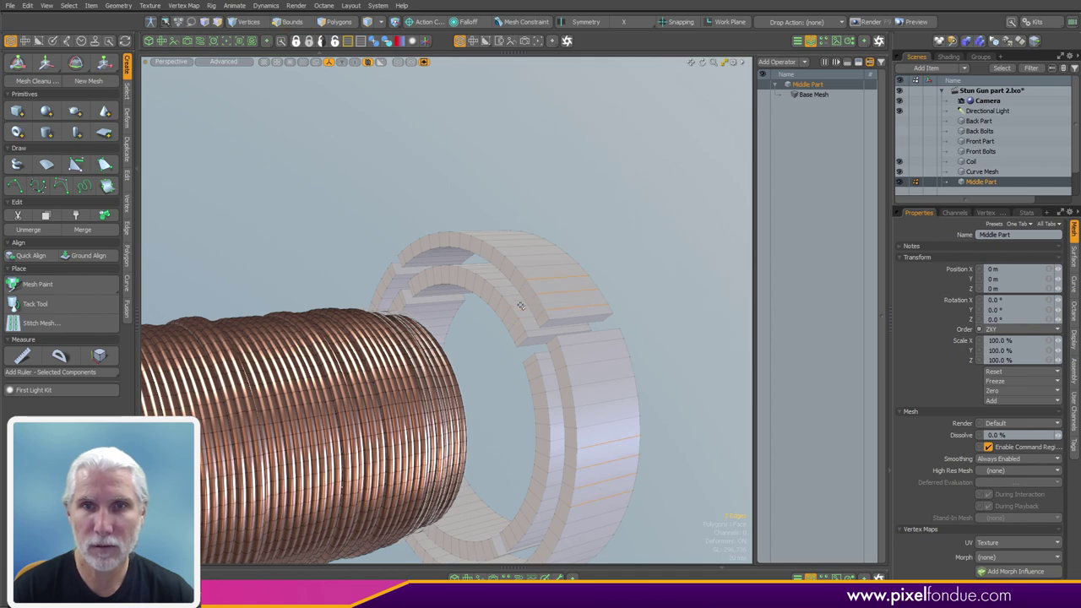
left_click_drag(518, 301, 375, 296, "alt")
left_click_drag(380, 370, 504, 304, "alt")
left_click_drag(402, 286, 467, 319, "alt")
left_click_drag(446, 421, 430, 390, "alt")
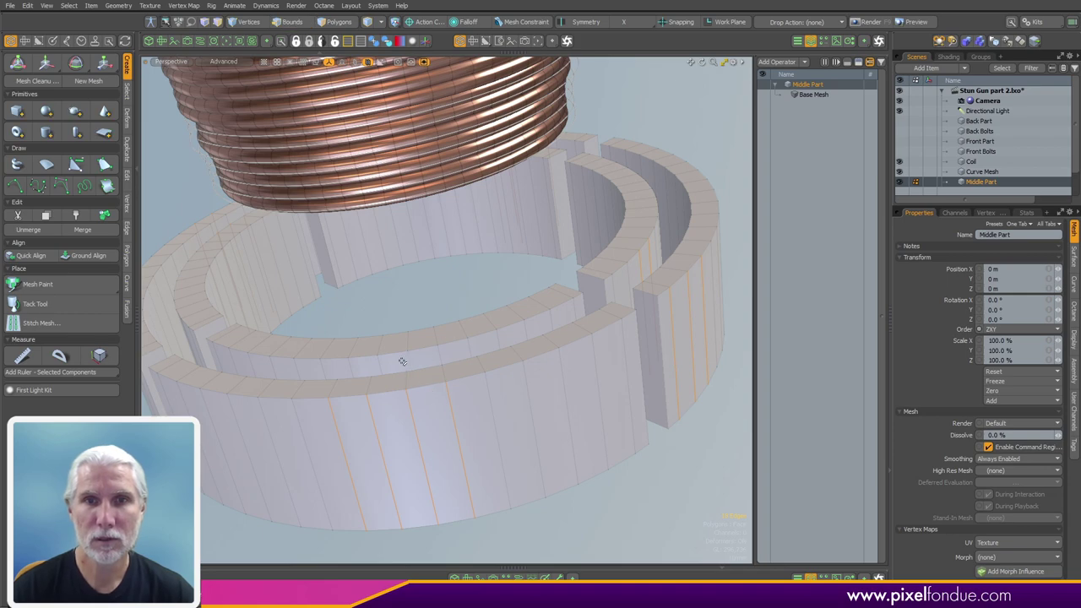
left_click_drag(463, 307, 556, 381, "alt")
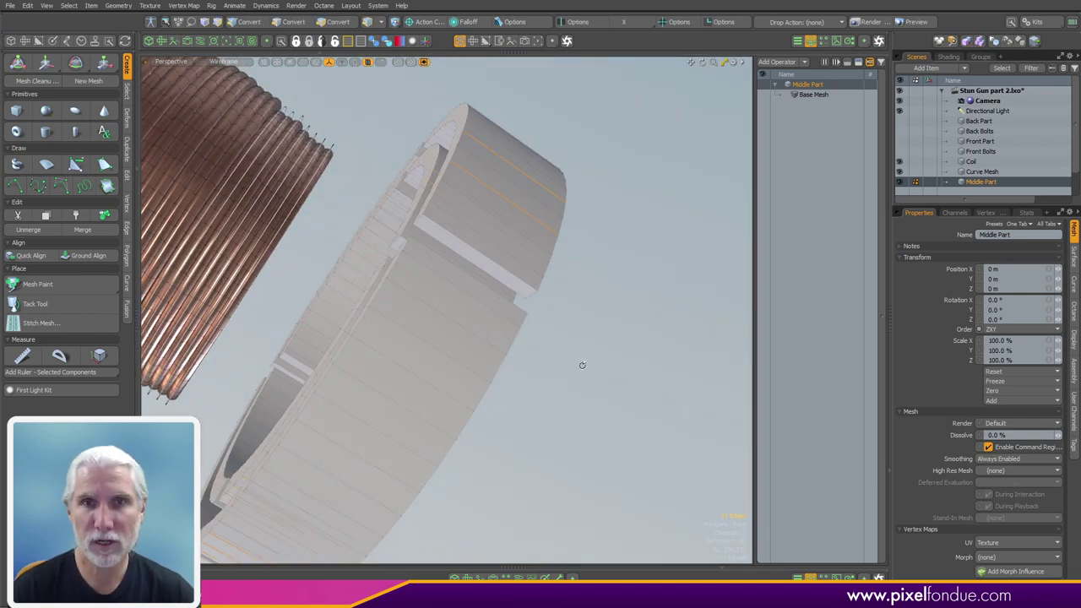
key("alt+c")
Bevel the middle band polygons of the segments into a groove with a shift of -1.95 mm and an inset of 300 um
left_click_drag(598, 367, 499, 348, "alt")
key("3")
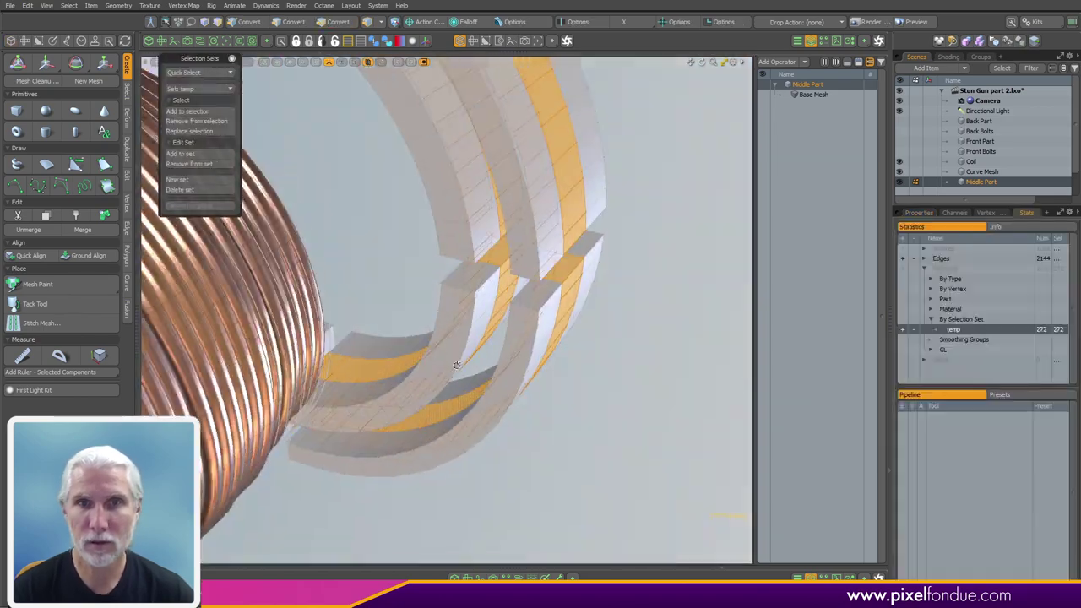
left_click_drag(564, 355, 533, 340, "alt")
key("b")
left_click_drag(467, 365, 466, 362)
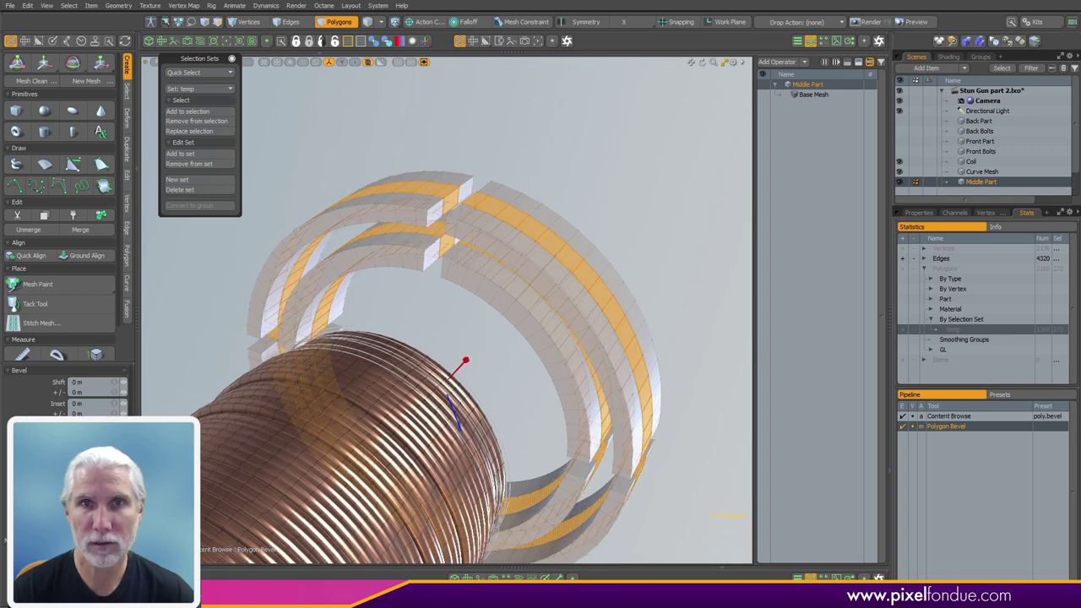
scroll(451, 193, "up", 5)
left_click_drag(529, 229, 498, 260, "alt")
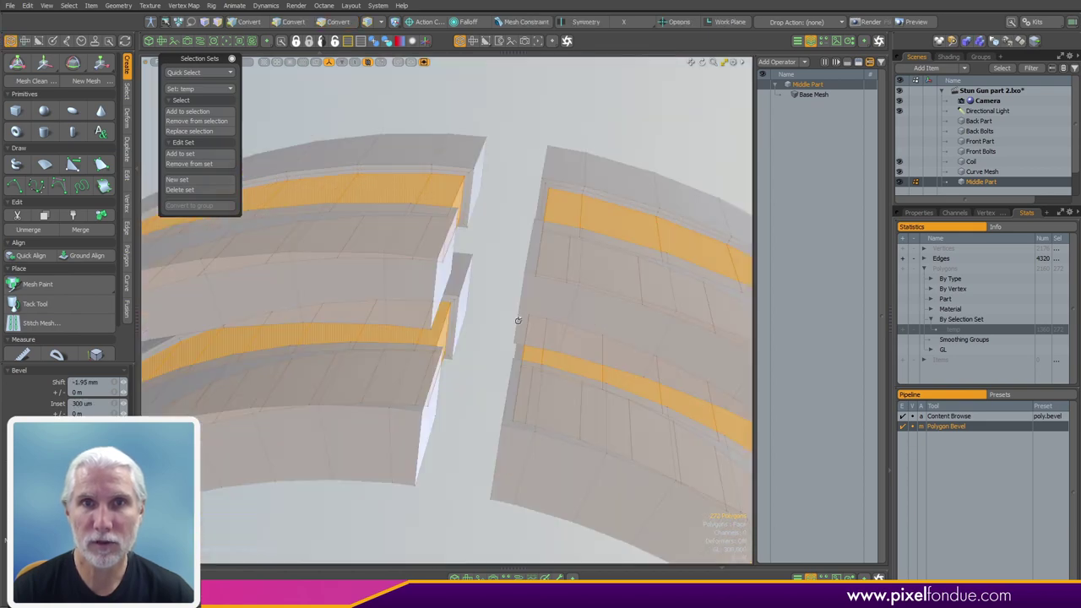
left_click_drag(516, 321, 367, 217, "alt")
scroll(485, 312, "down", 4)
key("q")
left_click(519, 386)
left_click(231, 60)
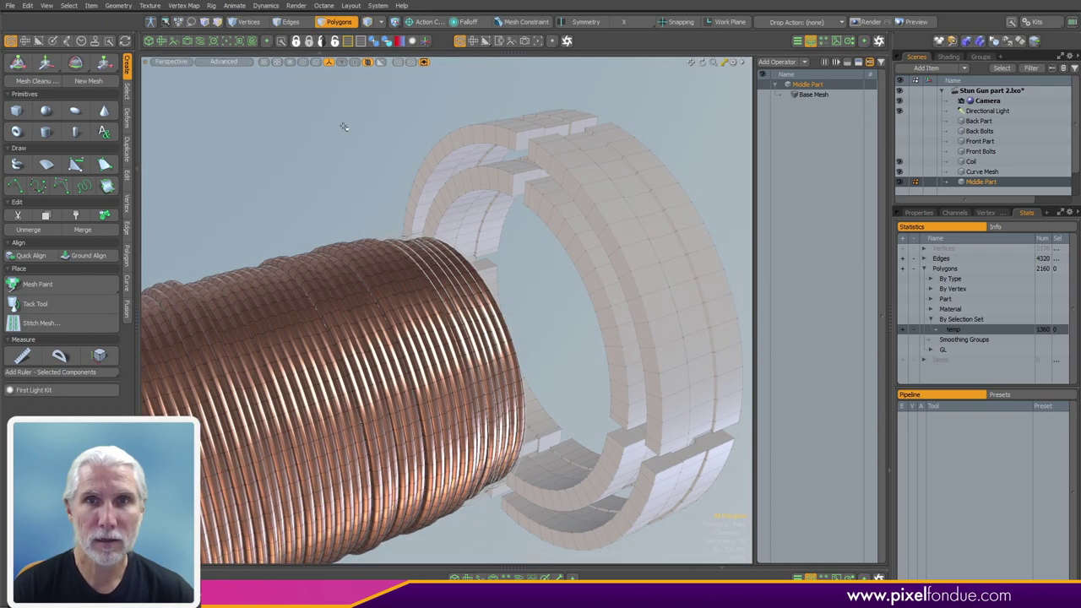
Bring back the hidden mesh geometry and select all polygons of the inner and outer ring segments
scroll(480, 191, "down", 5)
left_click_drag(480, 191, 468, 235, "alt+shift")
key("5")
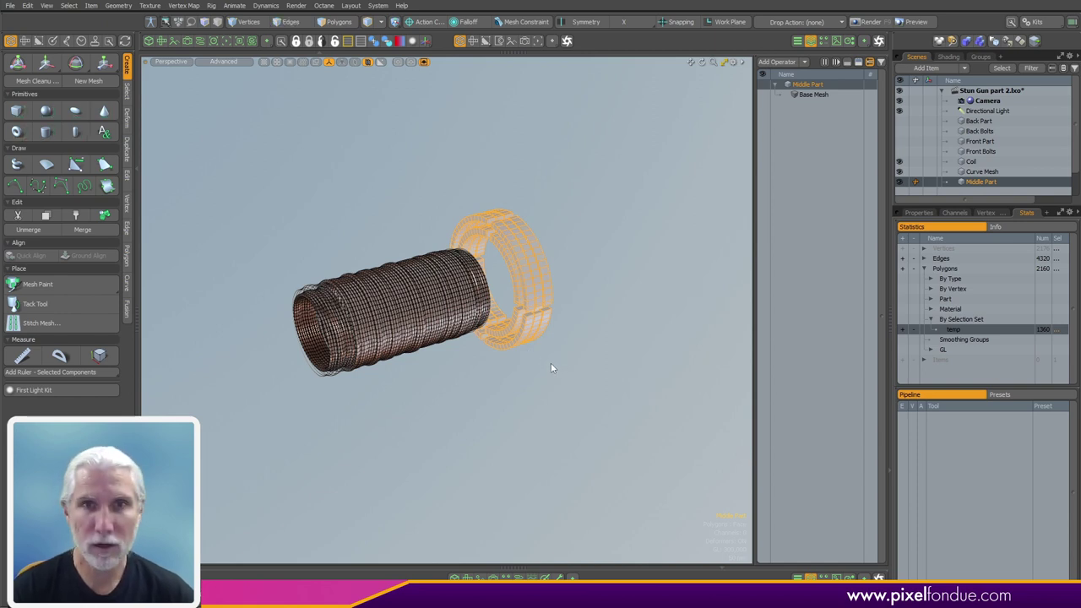
key("3")
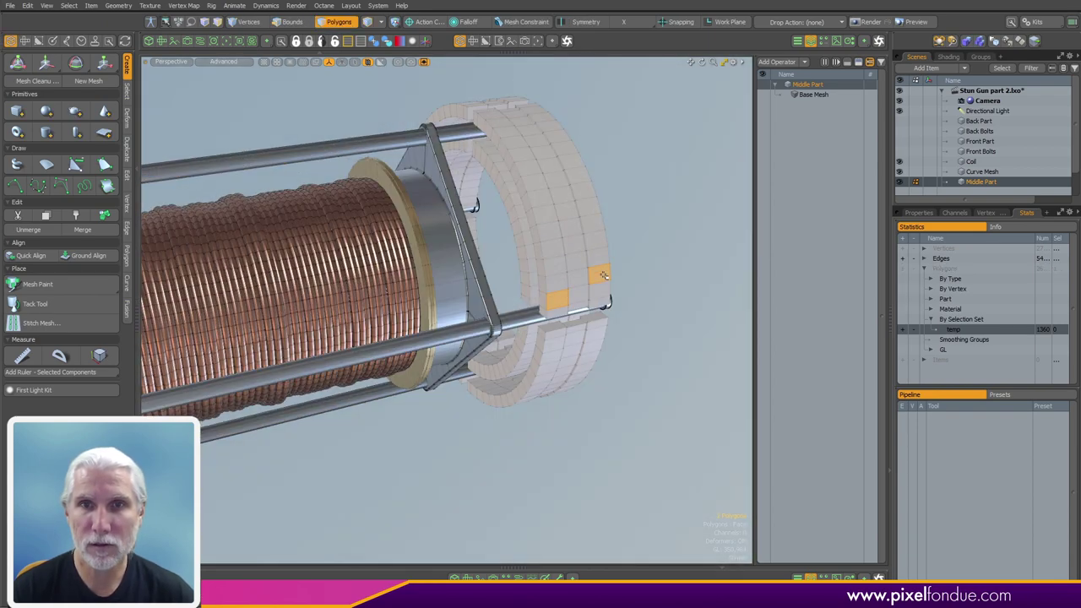
key("bracketright")
key("bracketright")
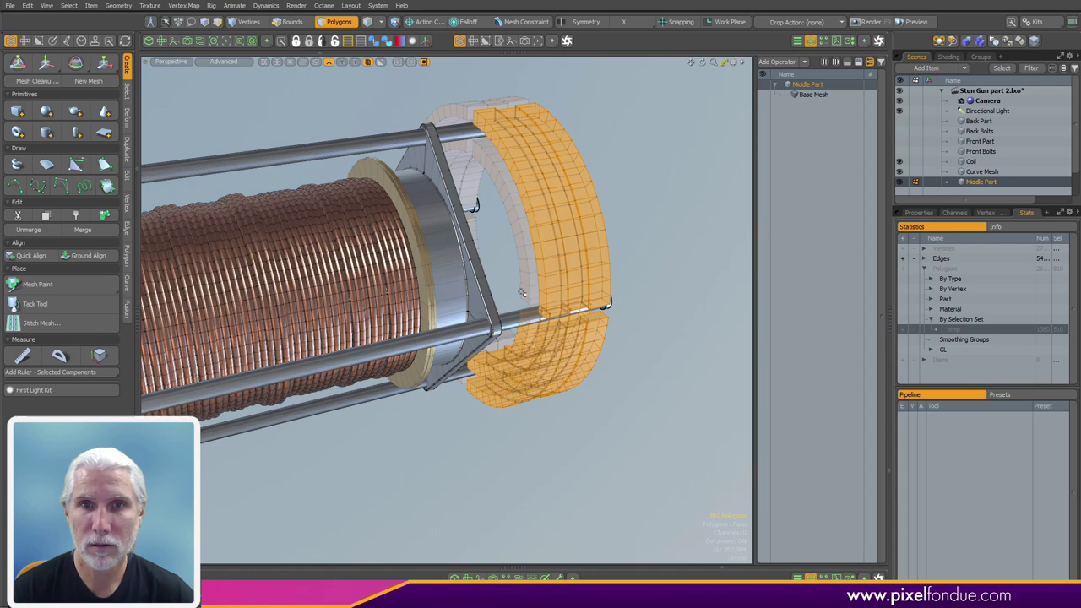
left_click(530, 280, "shift")
key("bracketright")
left_click_drag(531, 281, 543, 397, "alt")
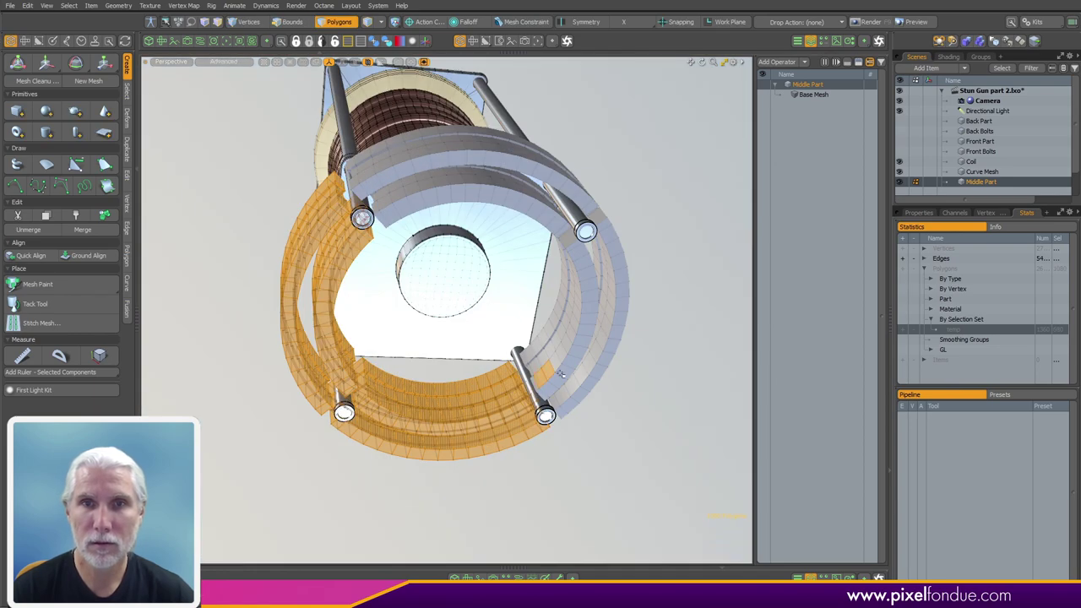
left_click(554, 181, "shift")
key("bracketright")
left_click_drag(483, 247, 410, 339, "alt")
Assign the Gold material to the selected ring segments
key("m")
left_click(604, 259)
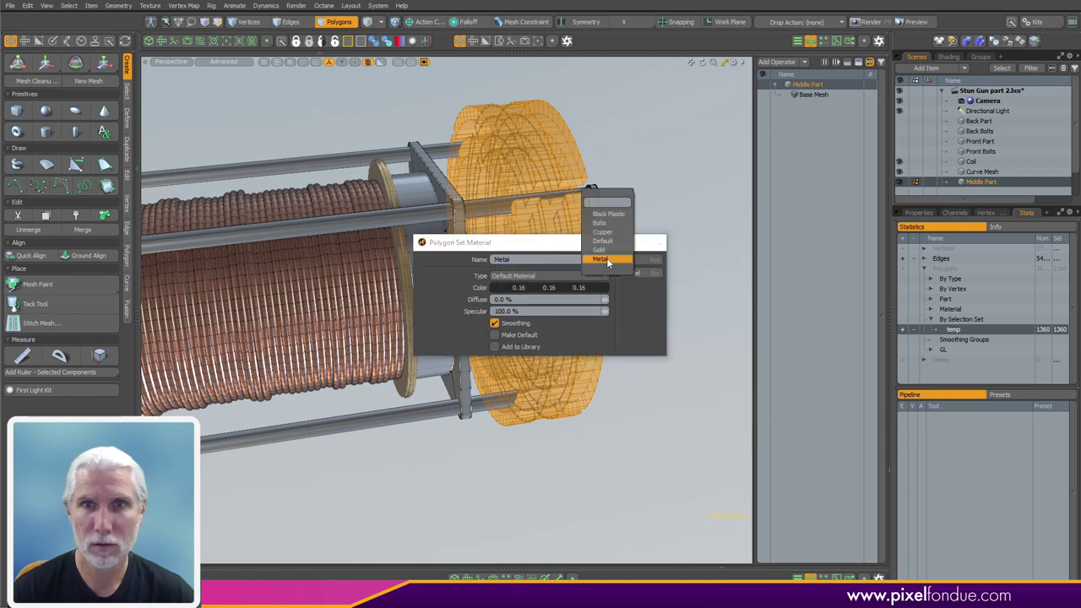
left_click(609, 250)
left_click(626, 258)
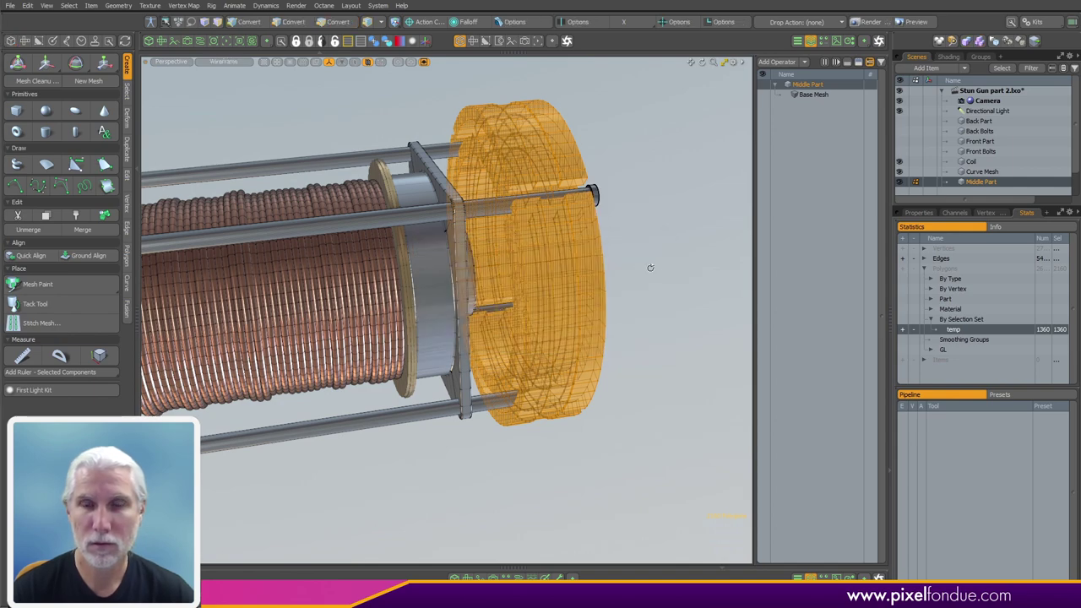
left_click(647, 261)
Show the Back Part, Back Bolts, Front Part and Front Bolts again and view the whole stun gun
left_click_drag(691, 254, 635, 261, "alt")
left_click_drag(899, 157, 904, 130)
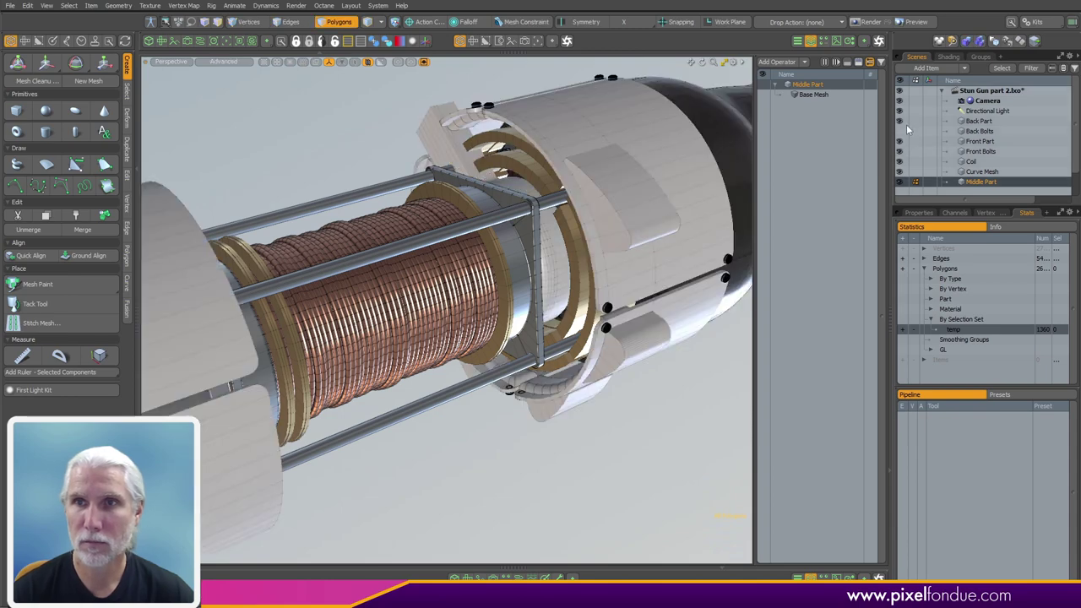
left_click_drag(680, 310, 402, 348, "alt")
scroll(402, 348, "up", 3)
left_click_drag(575, 349, 451, 307, "alt")
scroll(592, 376, "down", 3)
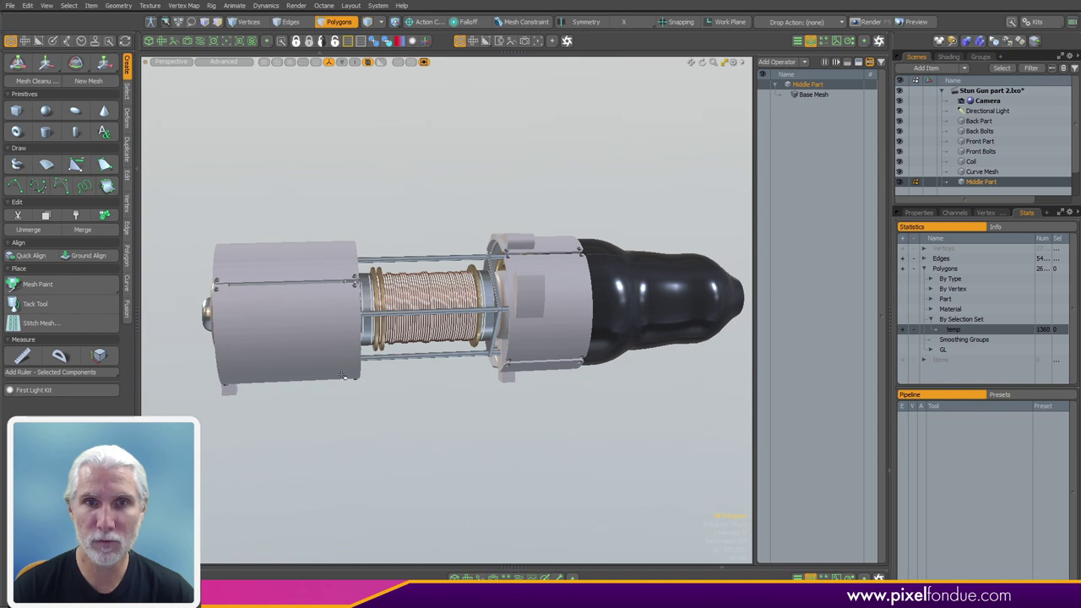
left_click_drag(580, 388, 513, 360, "alt")
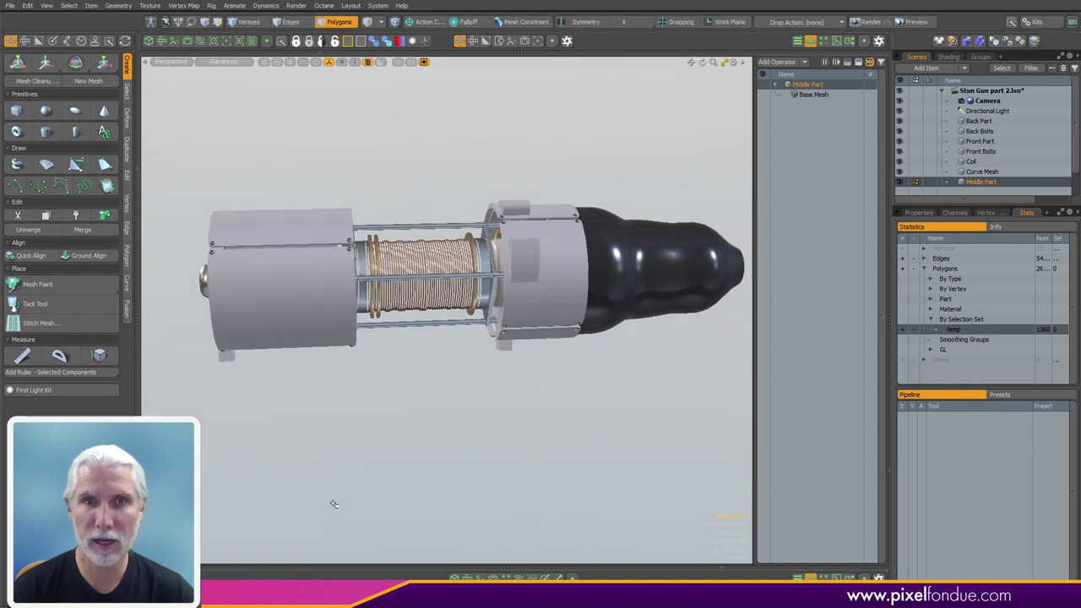